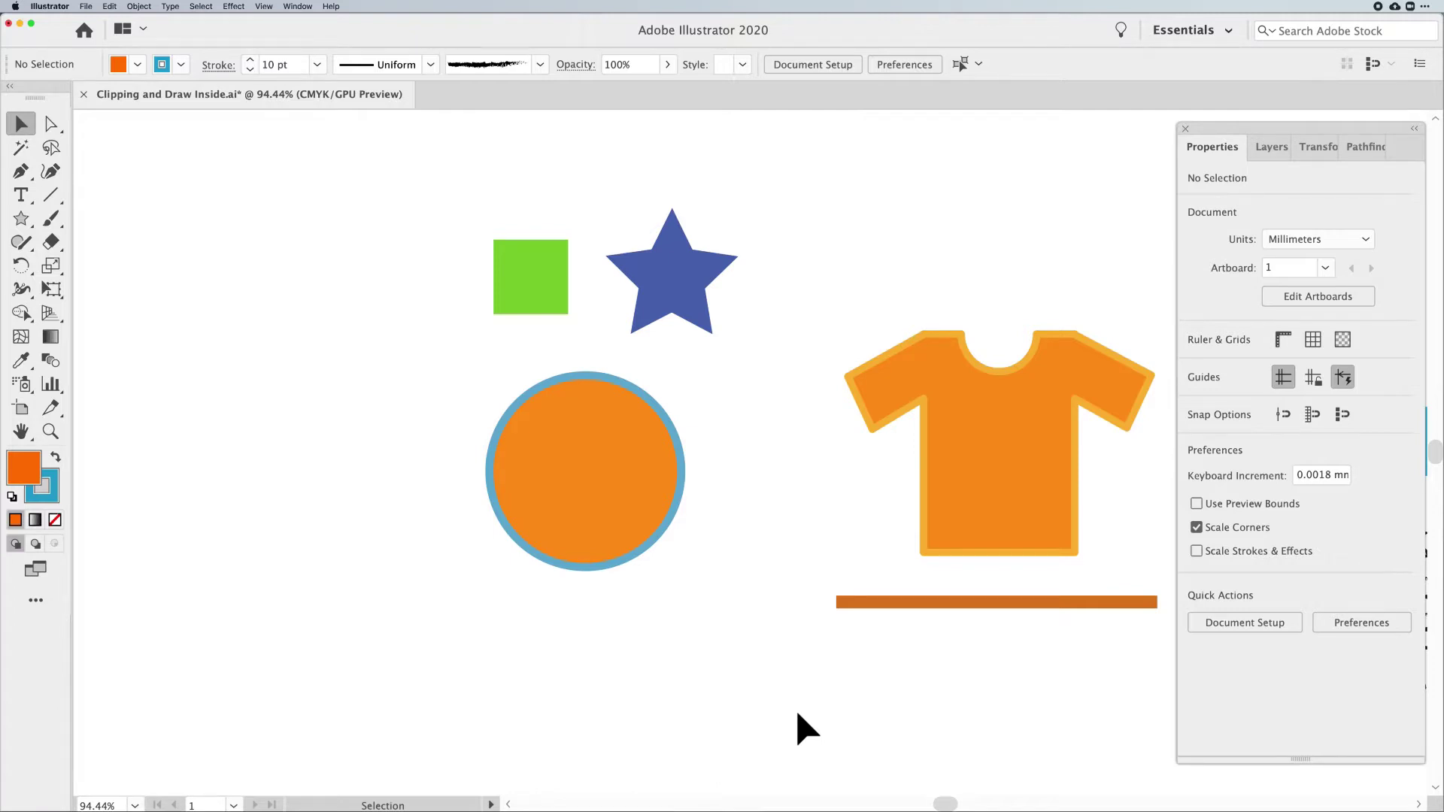
pyautogui.click(590, 522)
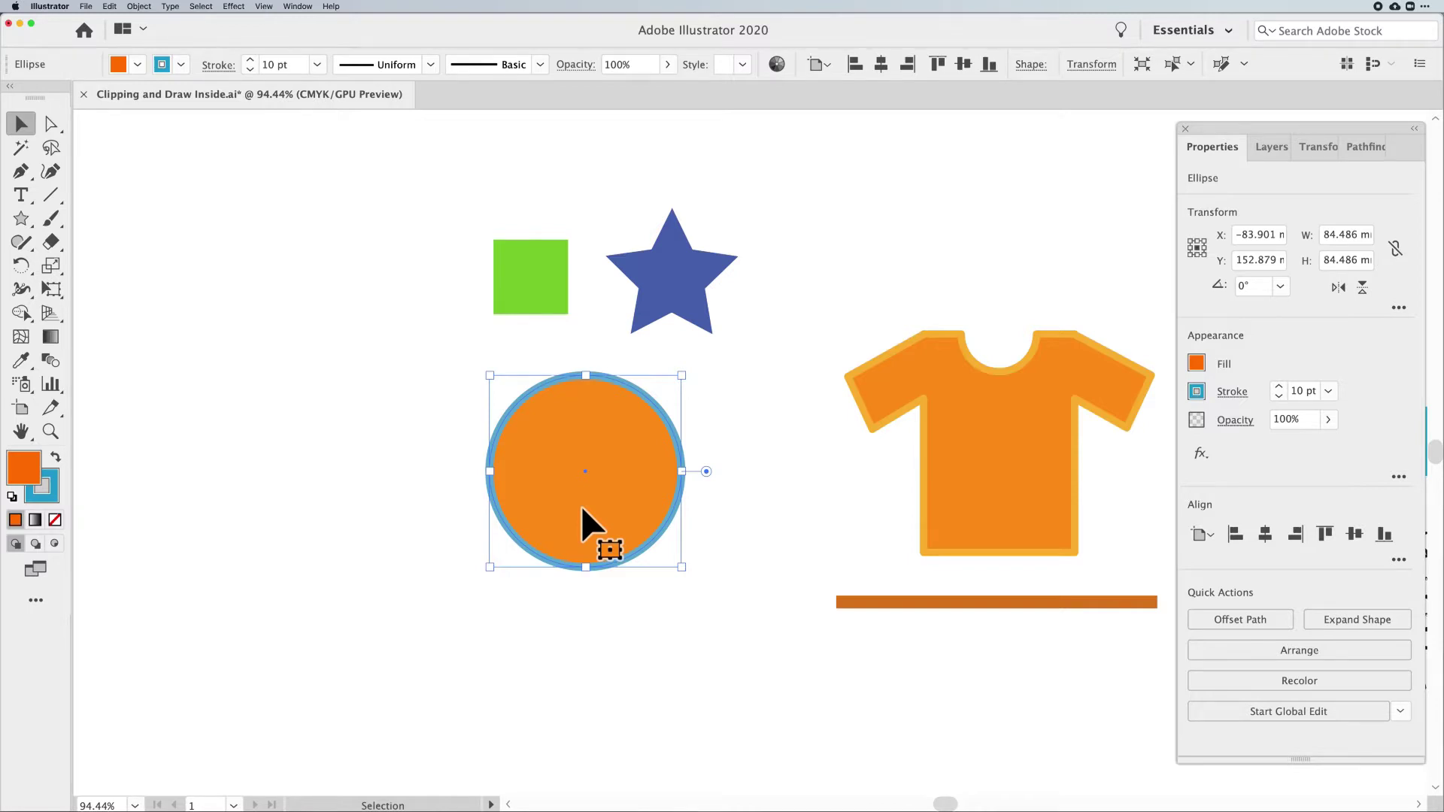
pyautogui.click(801, 567)
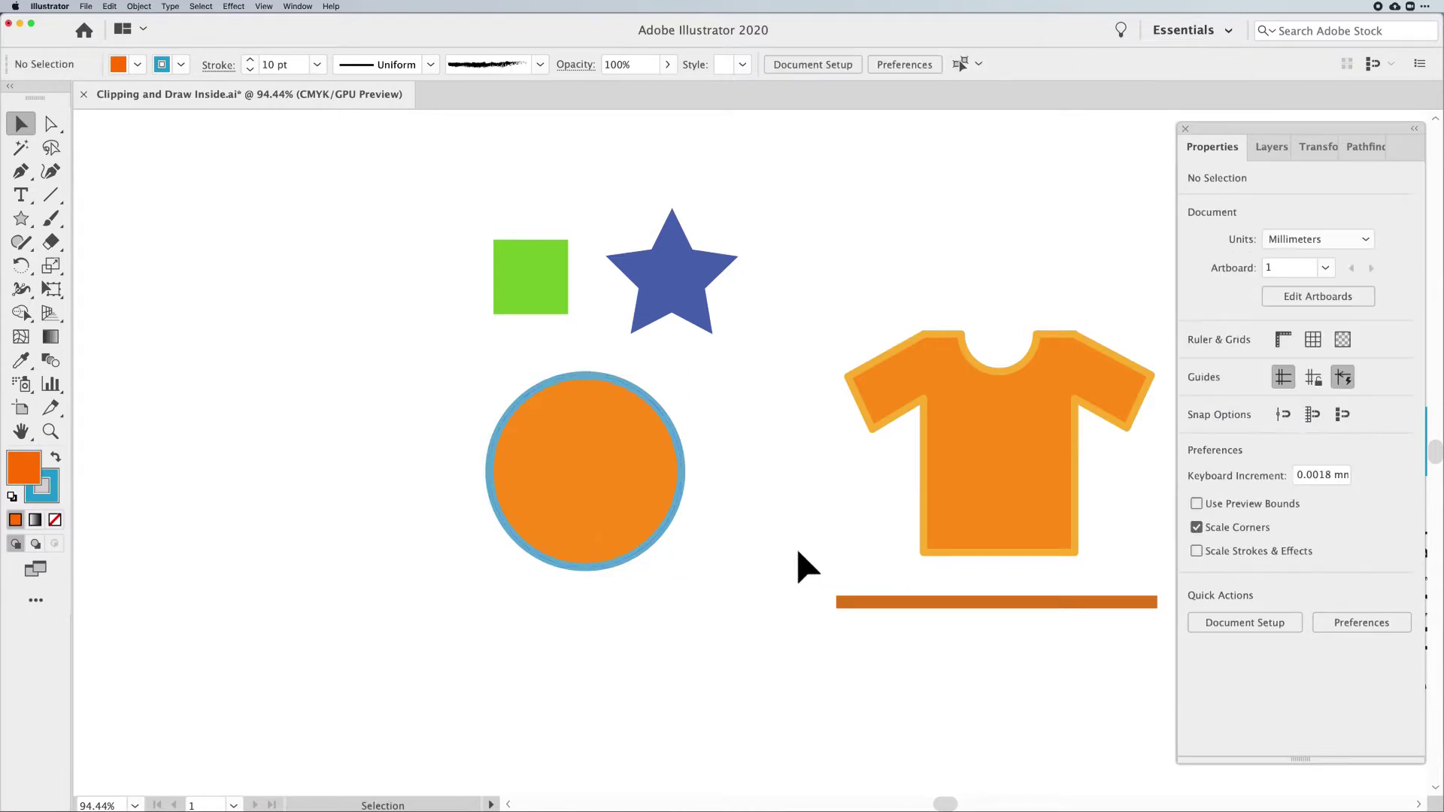
pyautogui.click(633, 502)
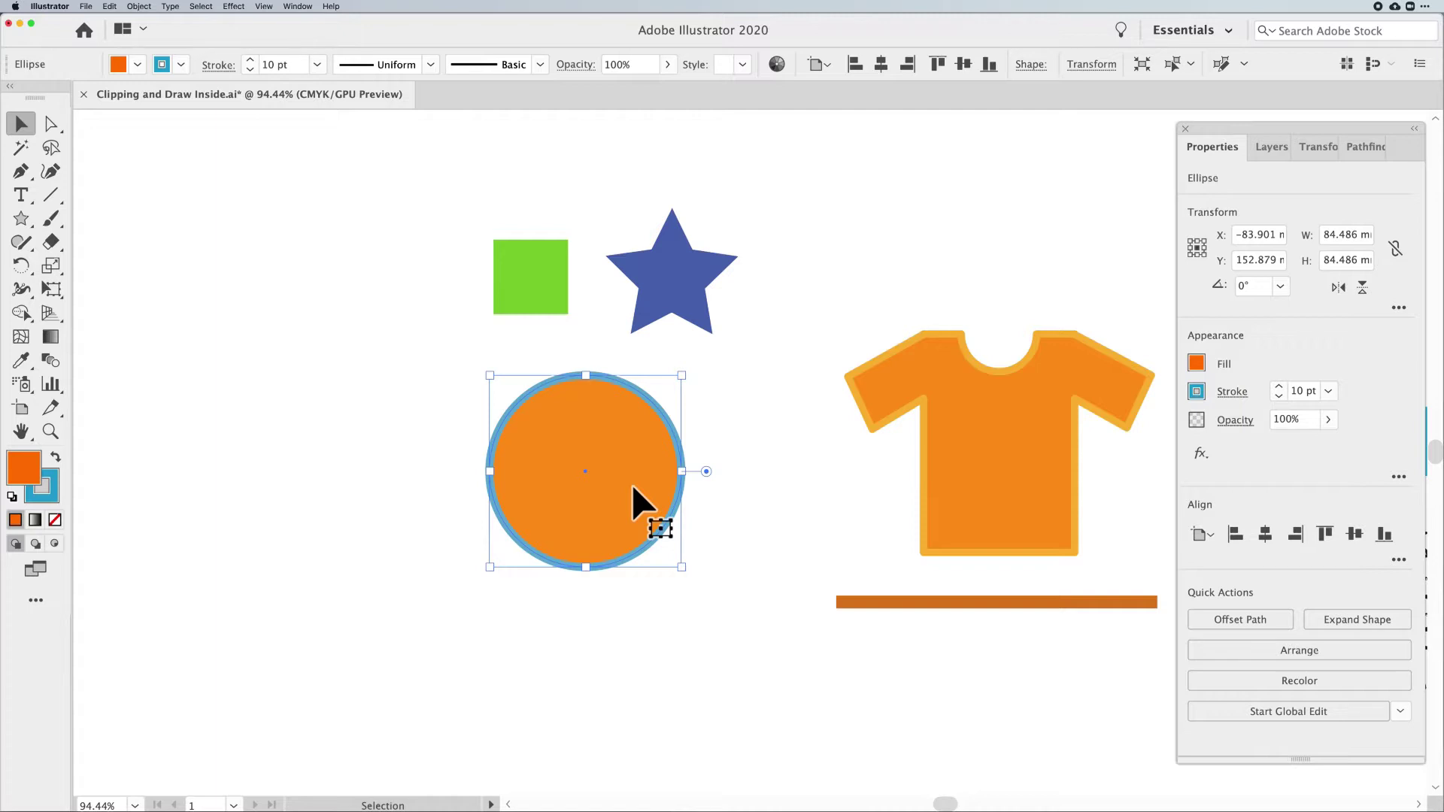
pyautogui.click(661, 279)
pyautogui.click(561, 283)
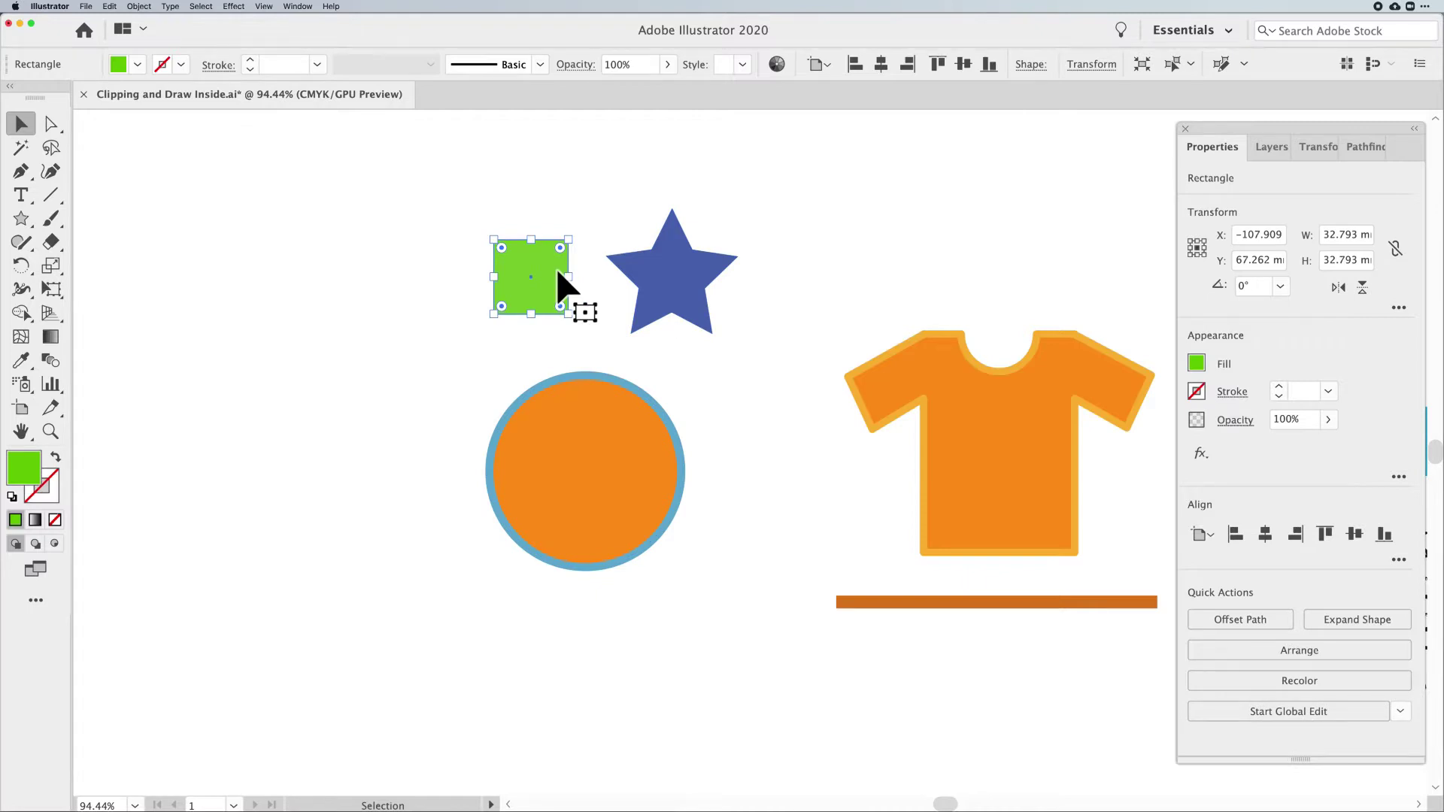
# Arrange the blue star, green square and orange circle so they overlap, and bring the circle to the front
pyautogui.moveTo(677, 268); pyautogui.dragTo(668, 316)
pyautogui.moveTo(549, 304); pyautogui.dragTo(555, 326)
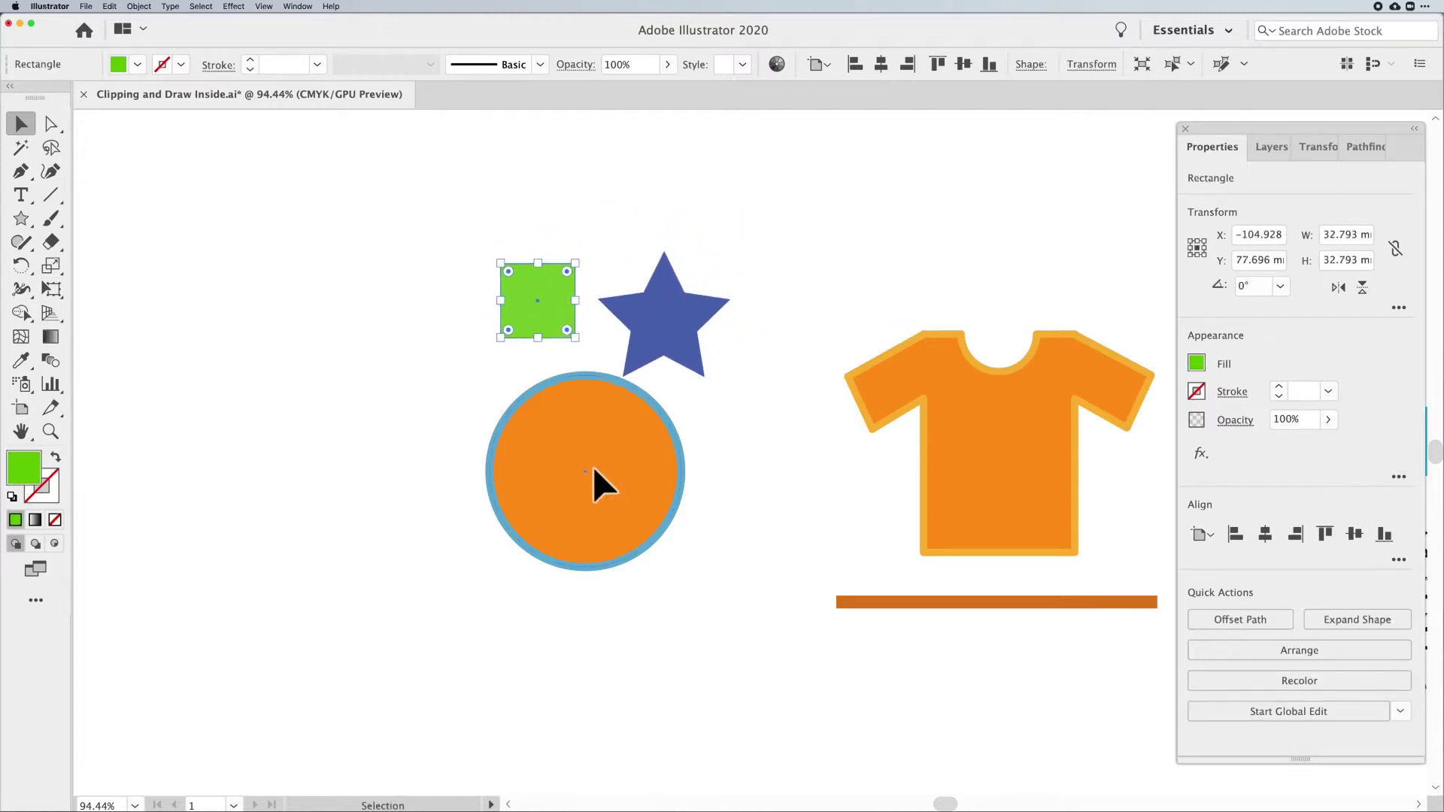
pyautogui.click(598, 490)
pyautogui.moveTo(597, 489); pyautogui.dragTo(615, 332)
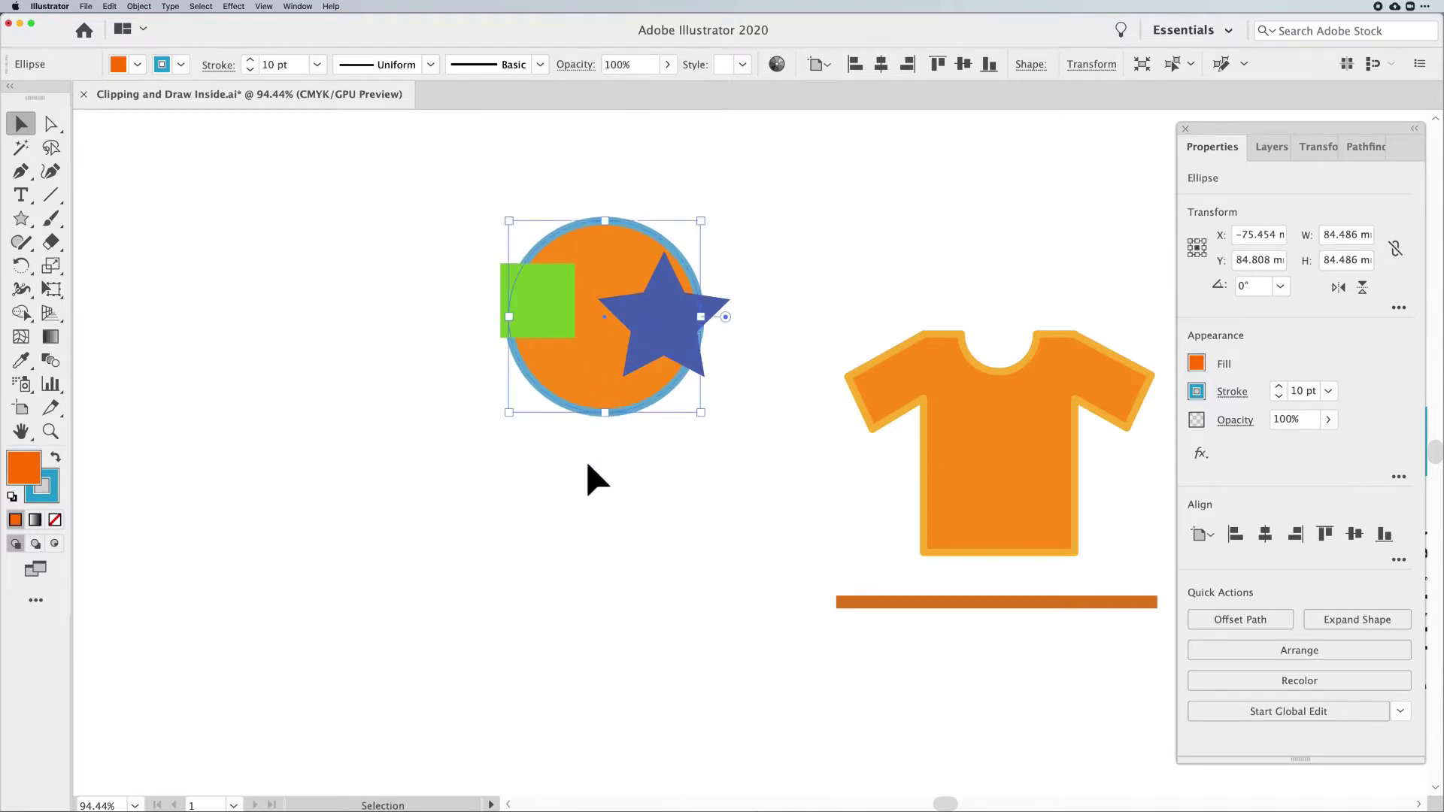
pyautogui.click(139, 7)
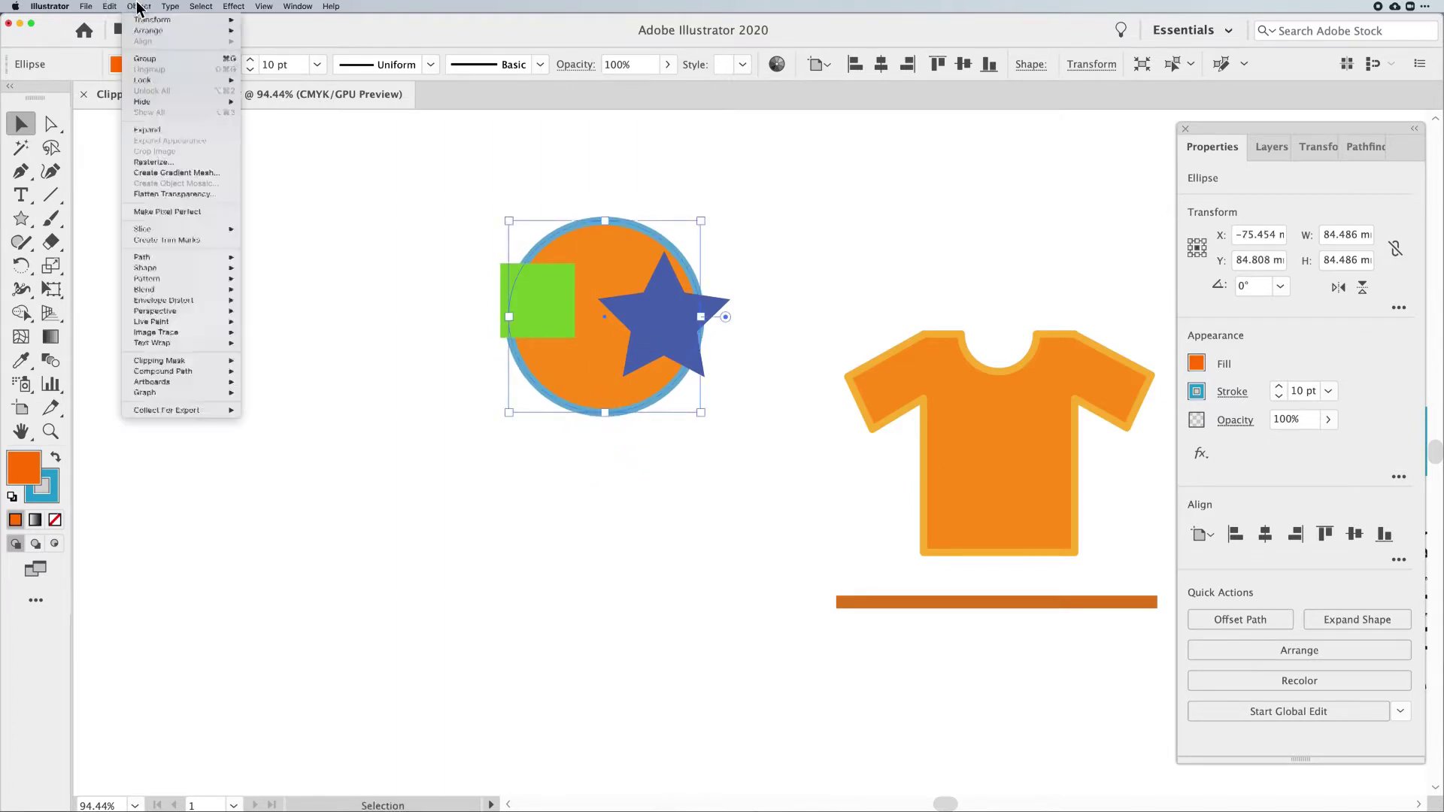
pyautogui.click(313, 27)
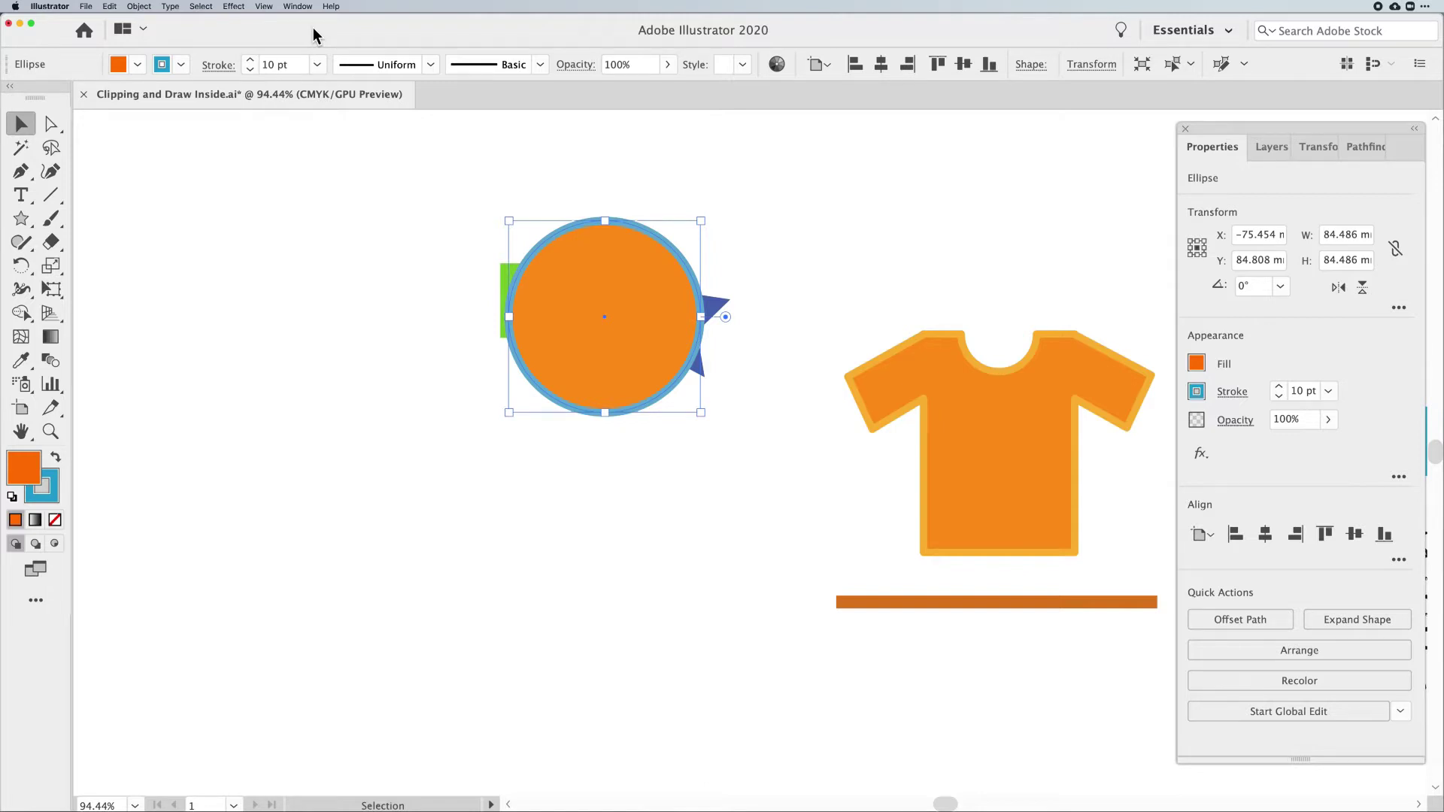
# Make a clipping mask from the circle, star and square, using the circle as the mask, and deselect
pyautogui.moveTo(429, 201); pyautogui.dragTo(782, 461)
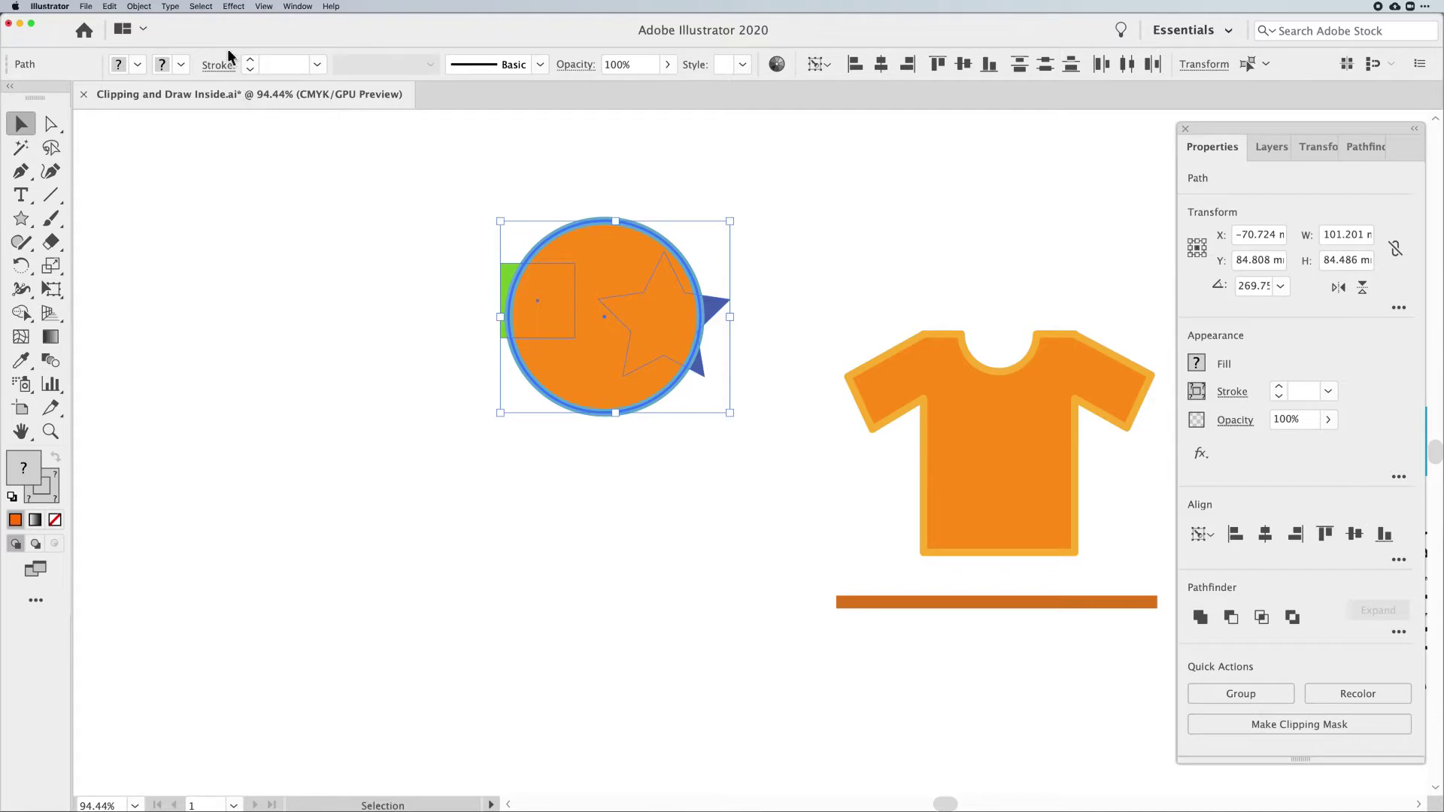
pyautogui.click(140, 6)
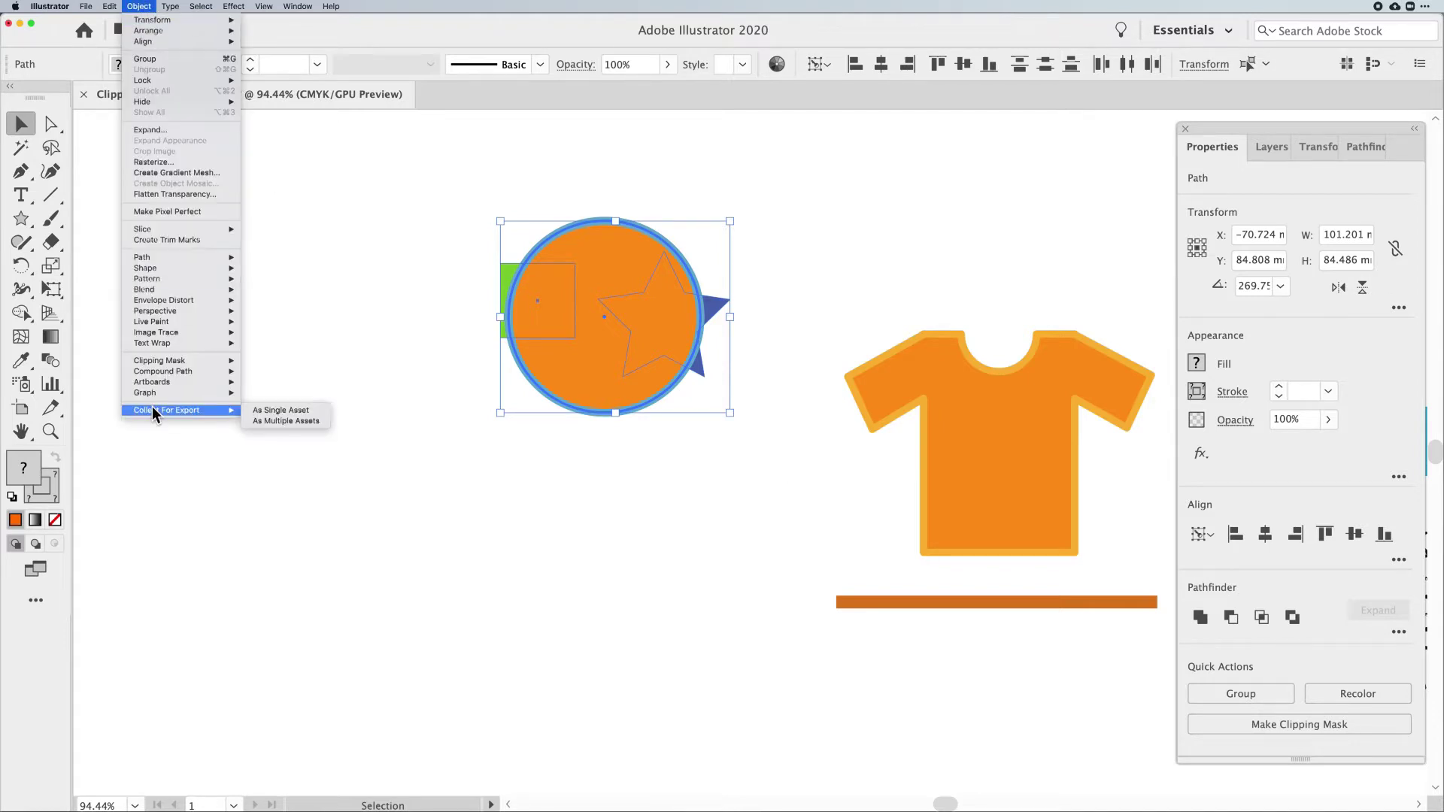
pyautogui.moveTo(153, 363)
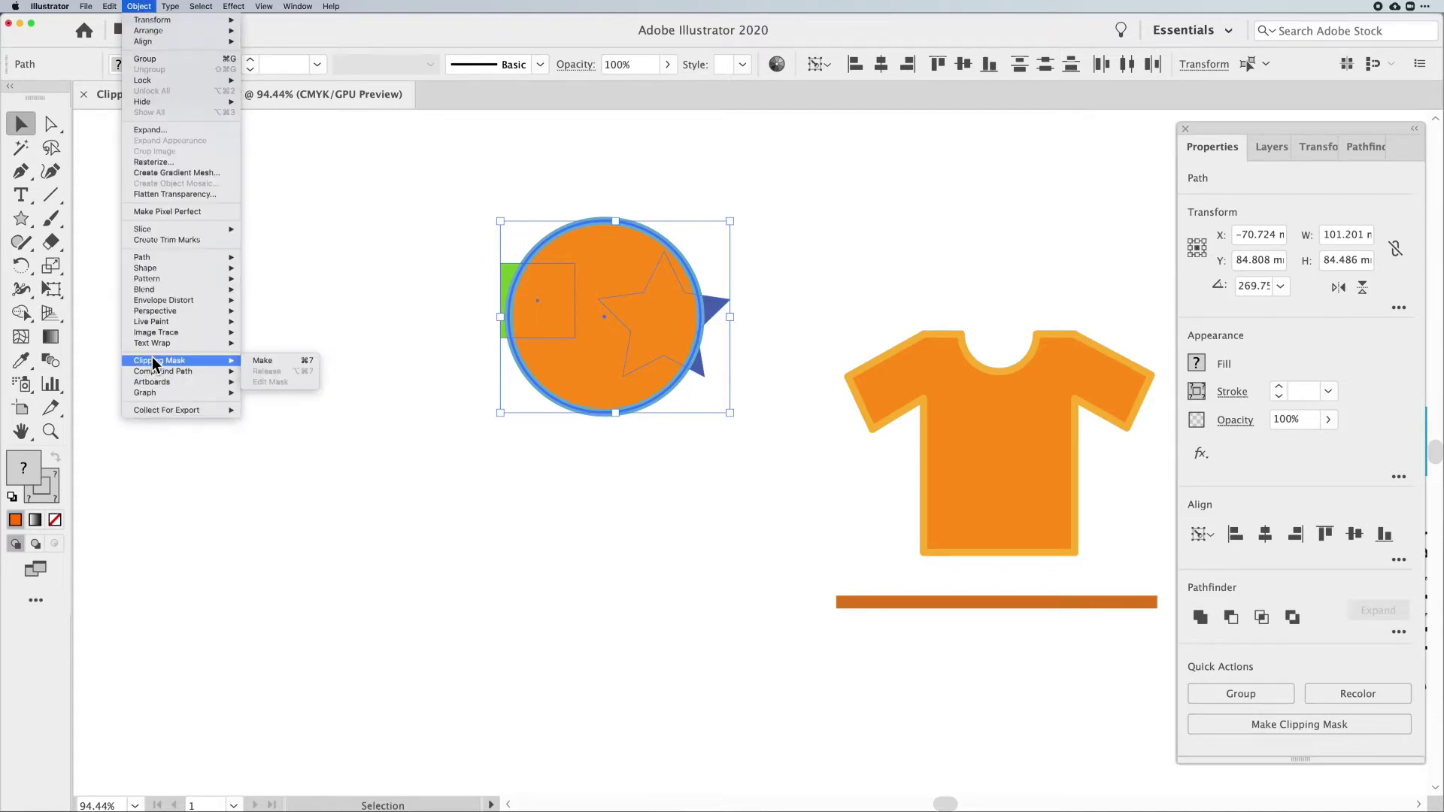
pyautogui.click(286, 360)
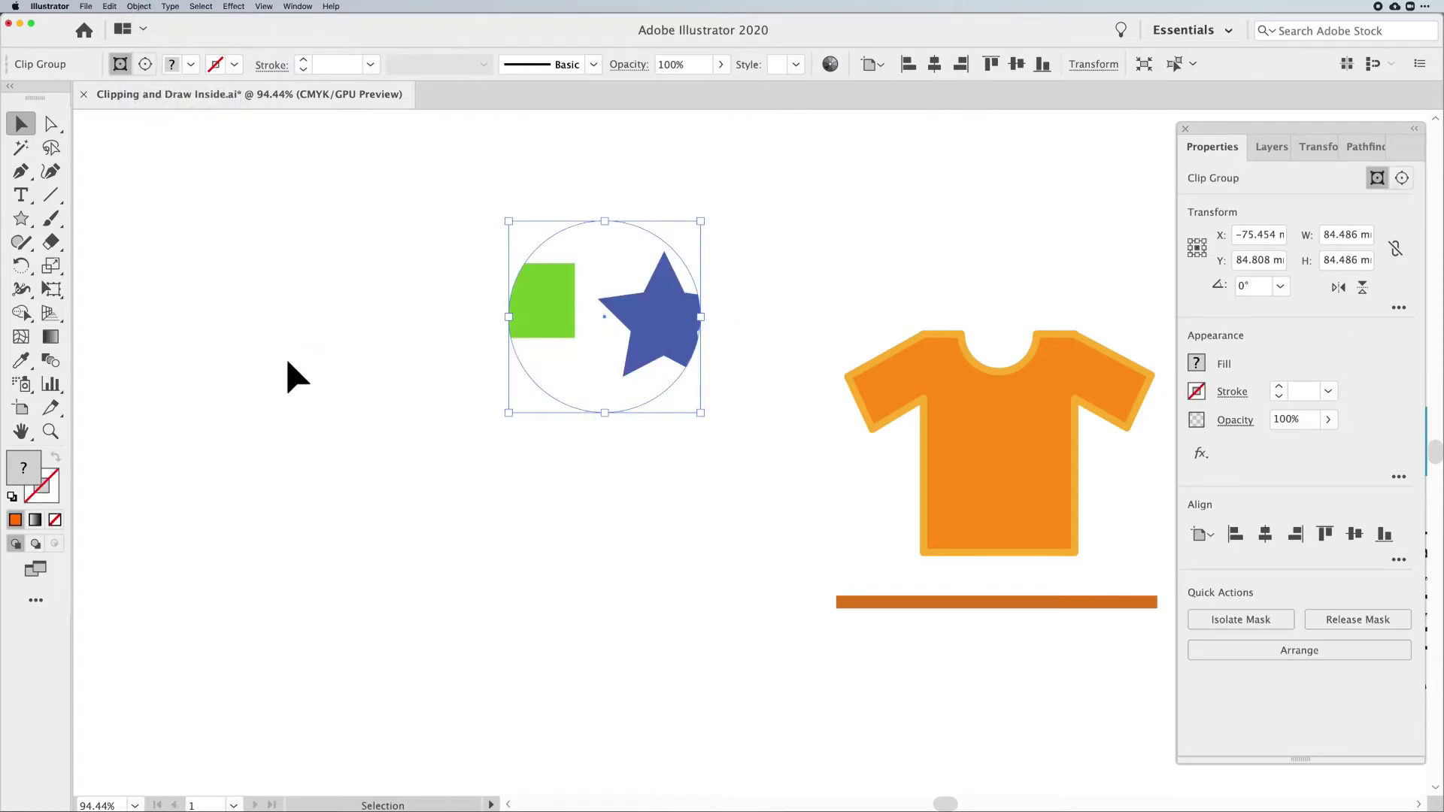
pyautogui.click(297, 376)
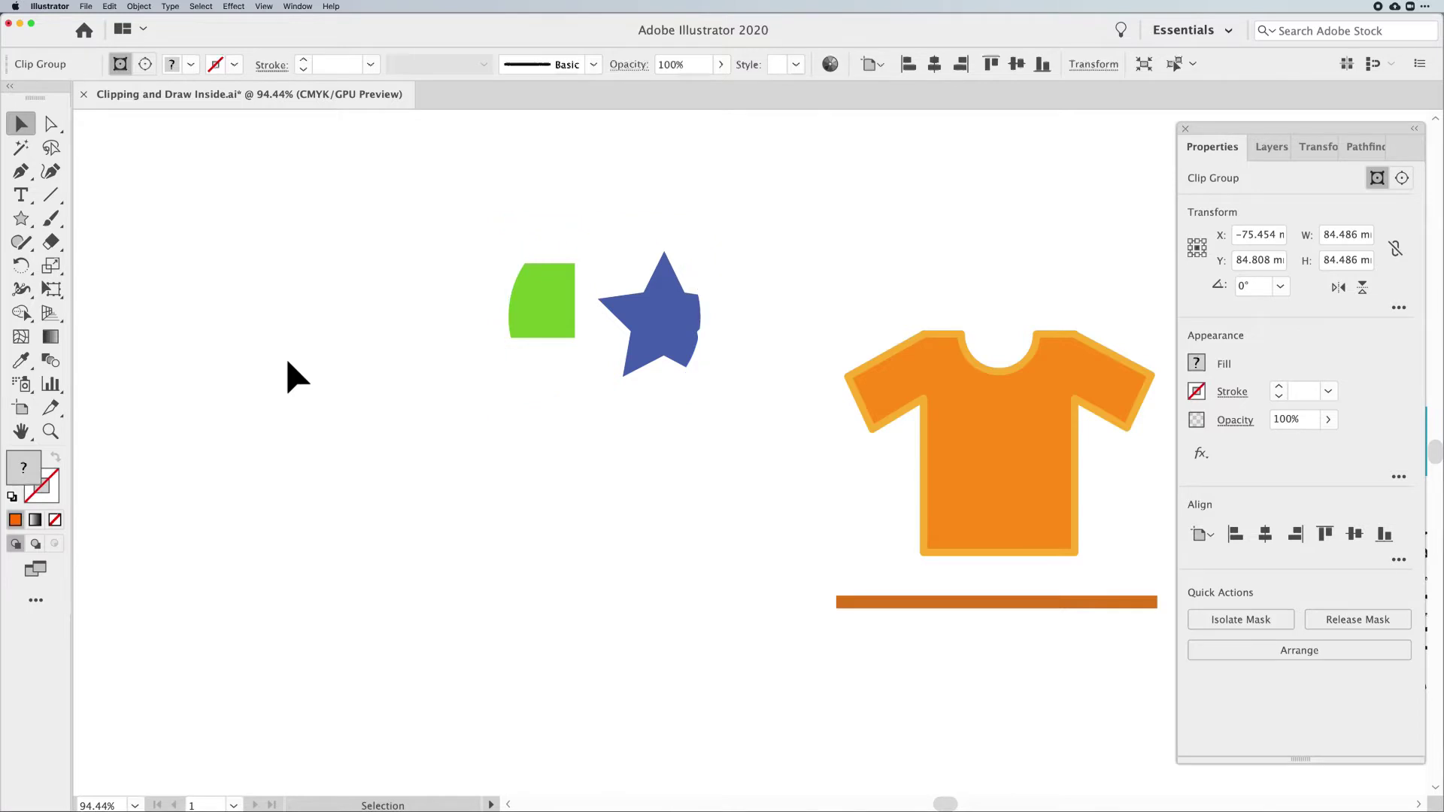
# Move the clip group with the star and square slightly lower and to the left on the canvas
pyautogui.click(660, 305)
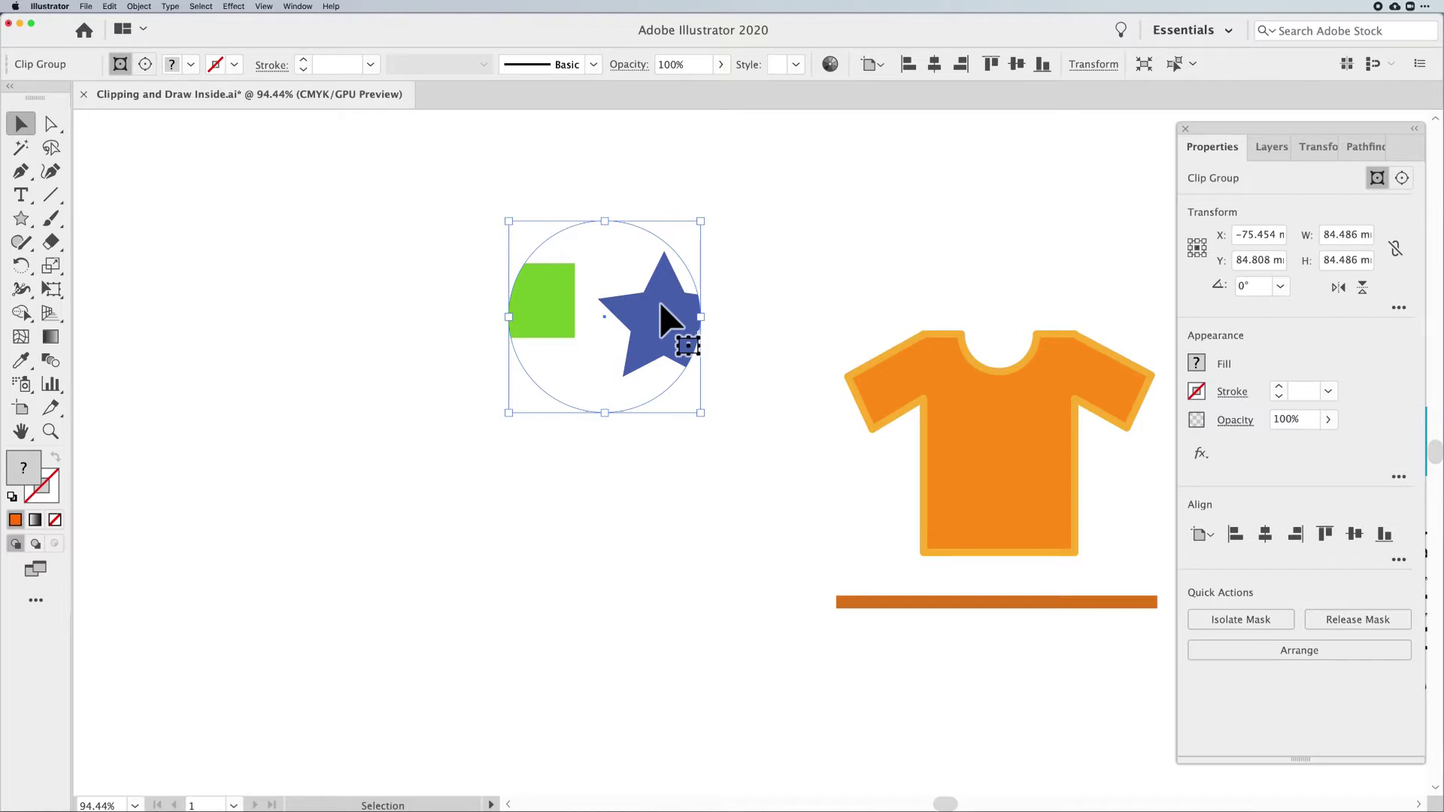
pyautogui.moveTo(660, 303); pyautogui.dragTo(645, 348)
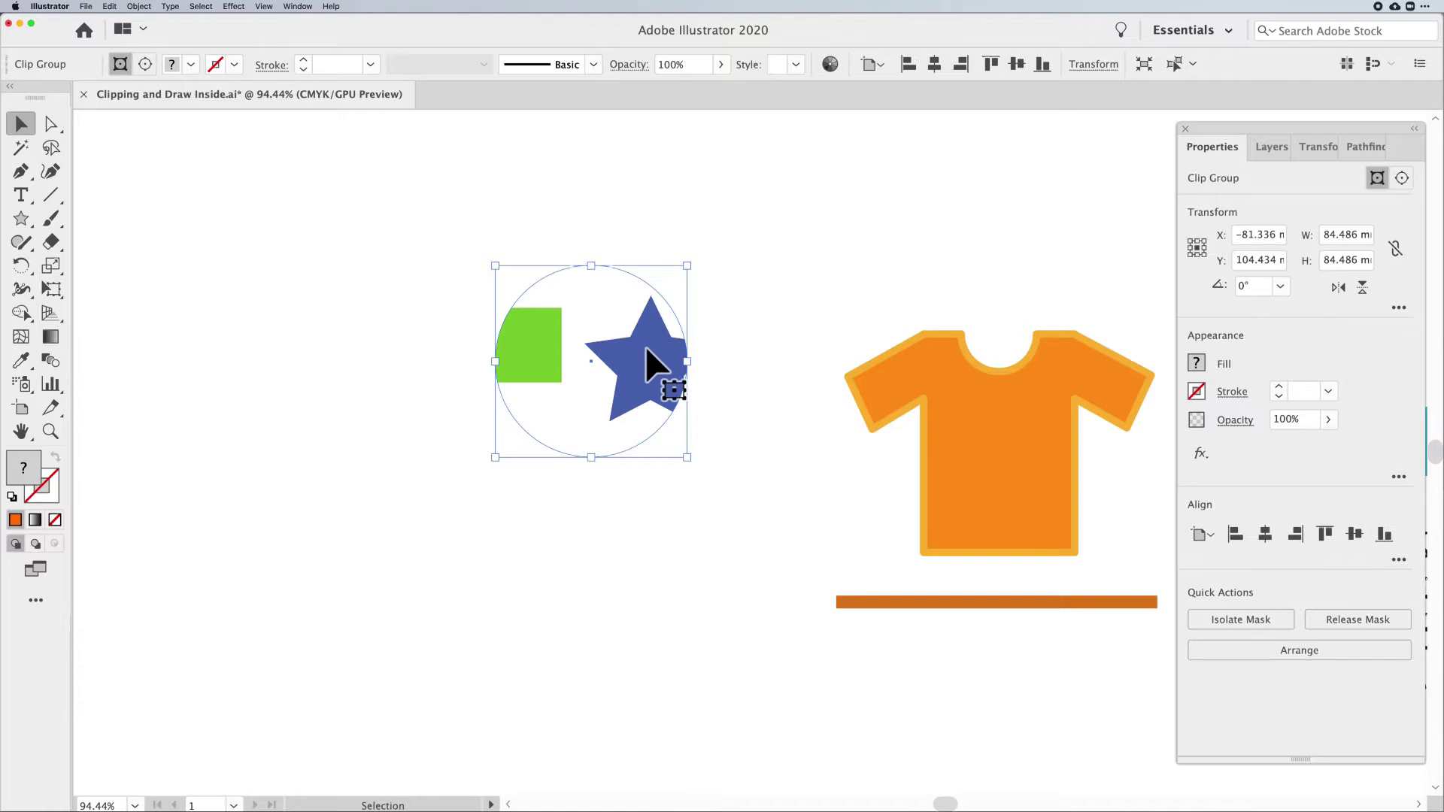
pyautogui.moveTo(645, 348); pyautogui.dragTo(624, 359)
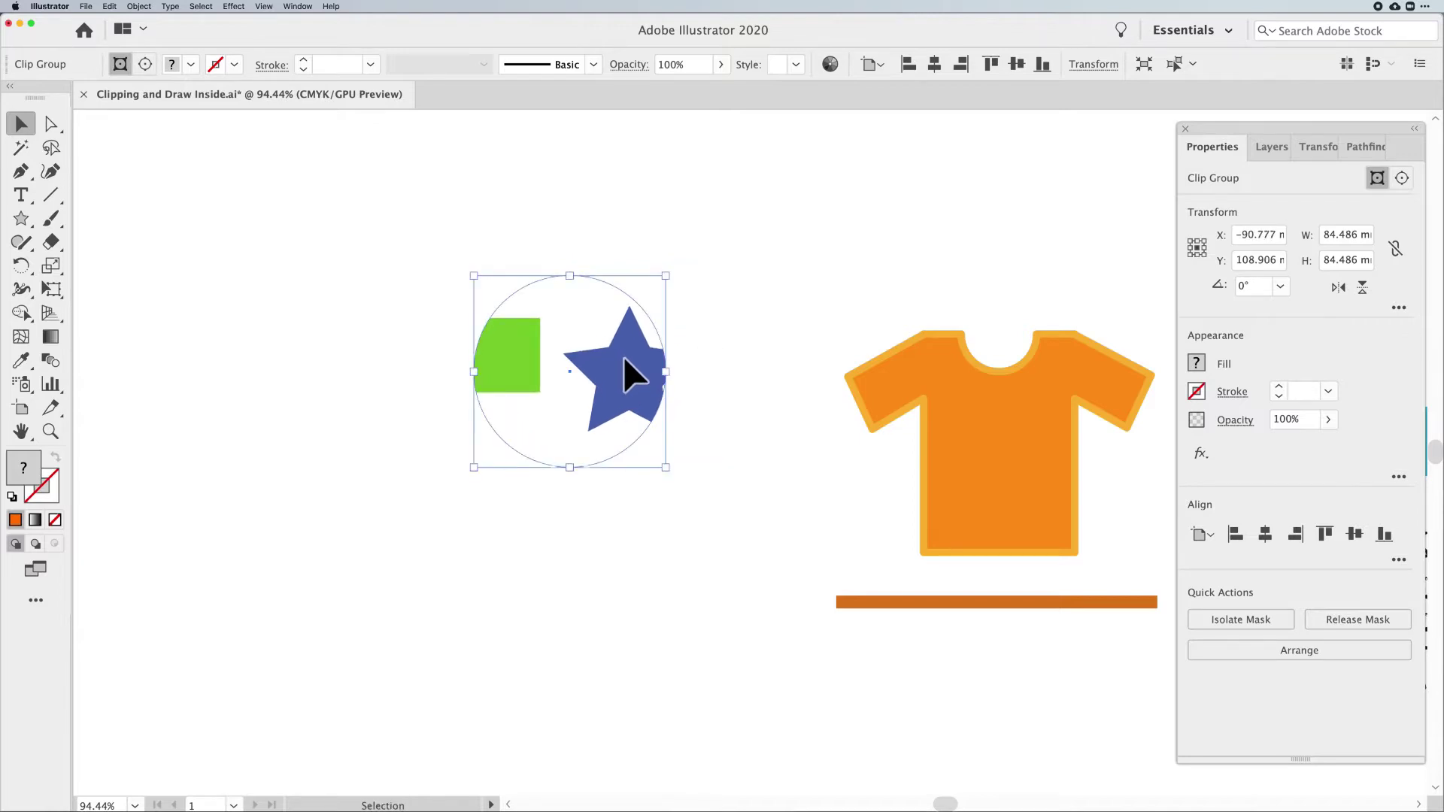
# Enlarge the layer list and expand Layer 1 and its clip group to examine the clipping ellipse and the clipped shapes
pyautogui.click(1272, 149)
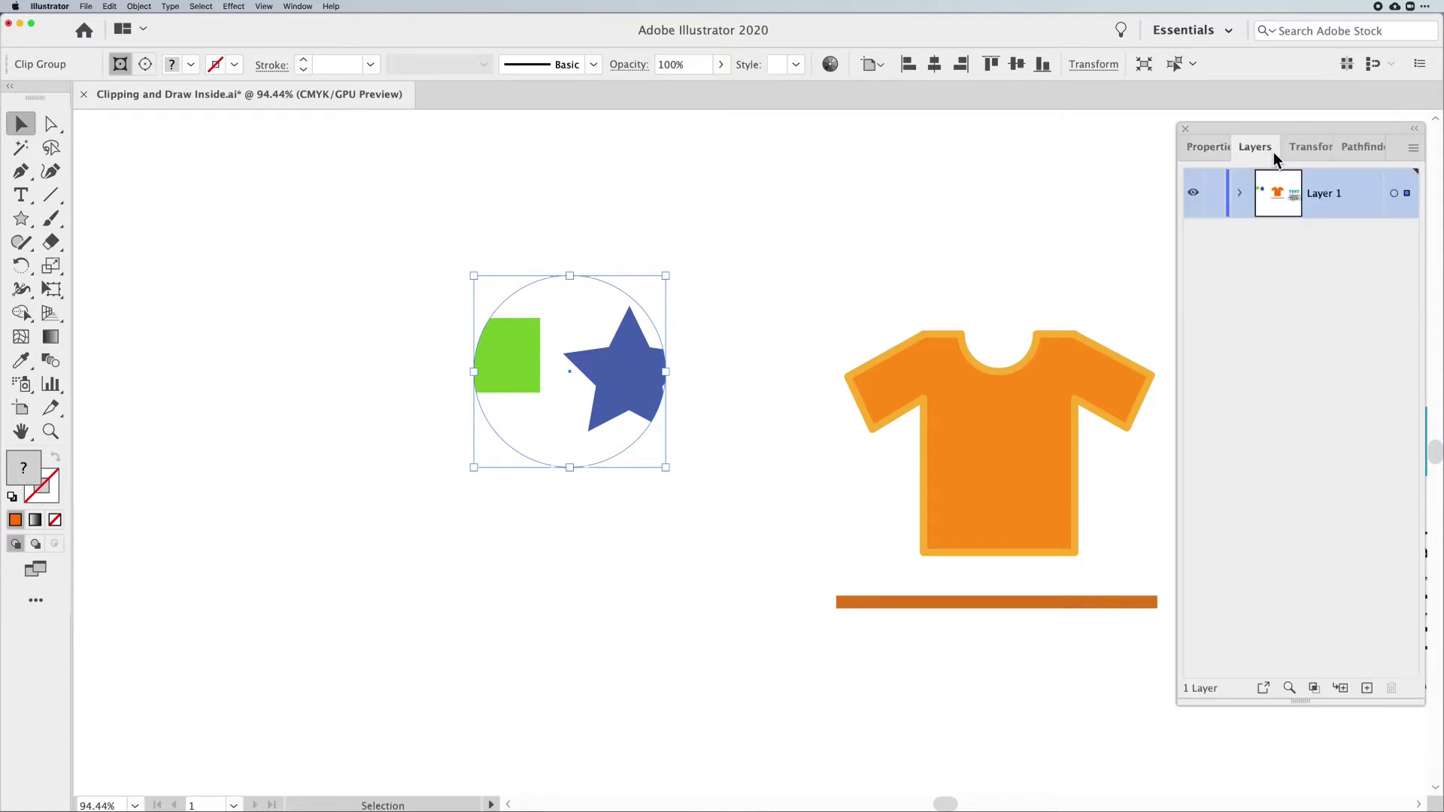
pyautogui.moveTo(1270, 134); pyautogui.dragTo(1252, 128)
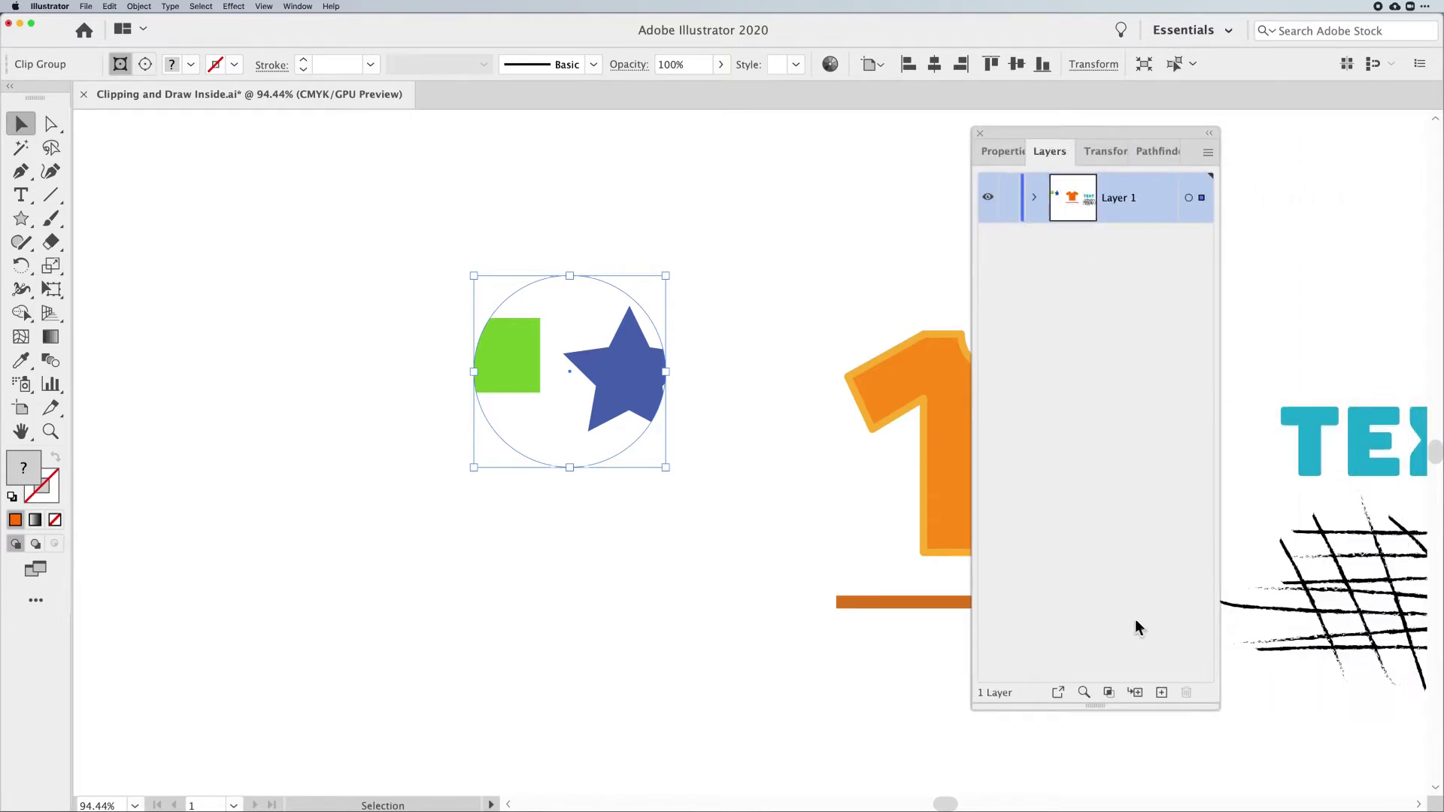
pyautogui.moveTo(1217, 708); pyautogui.dragTo(1345, 713)
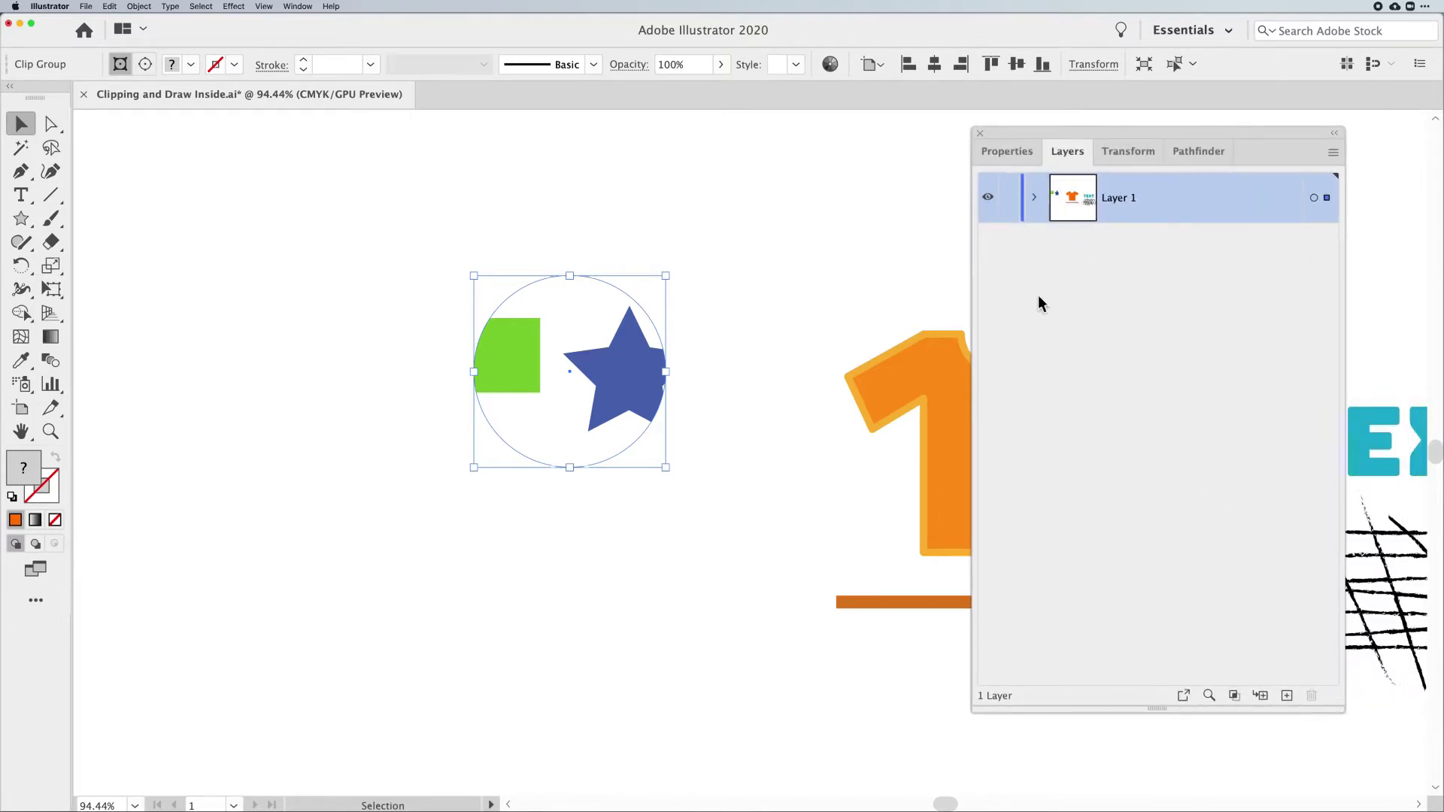
pyautogui.click(1034, 197)
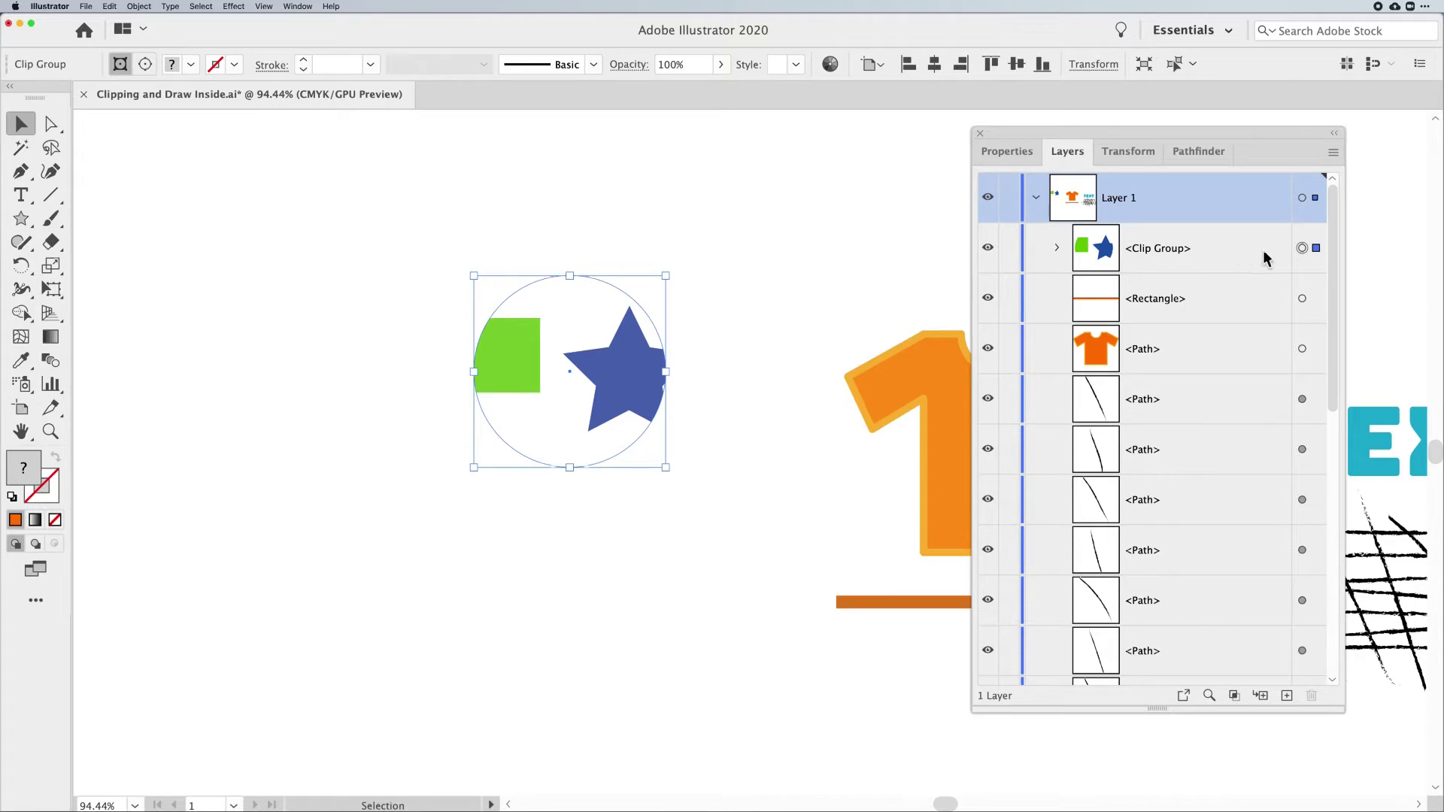
pyautogui.click(1057, 249)
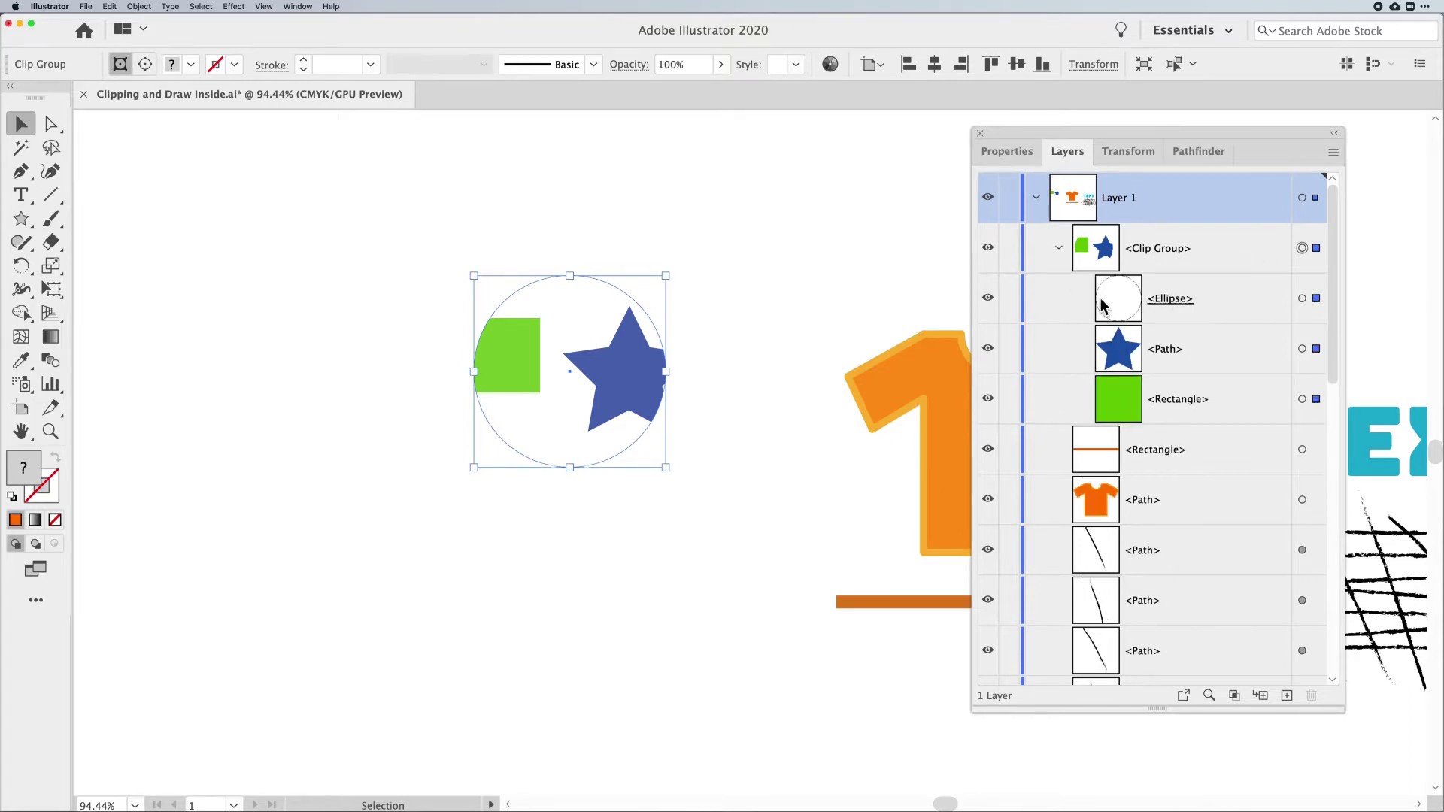
pyautogui.click(1137, 306)
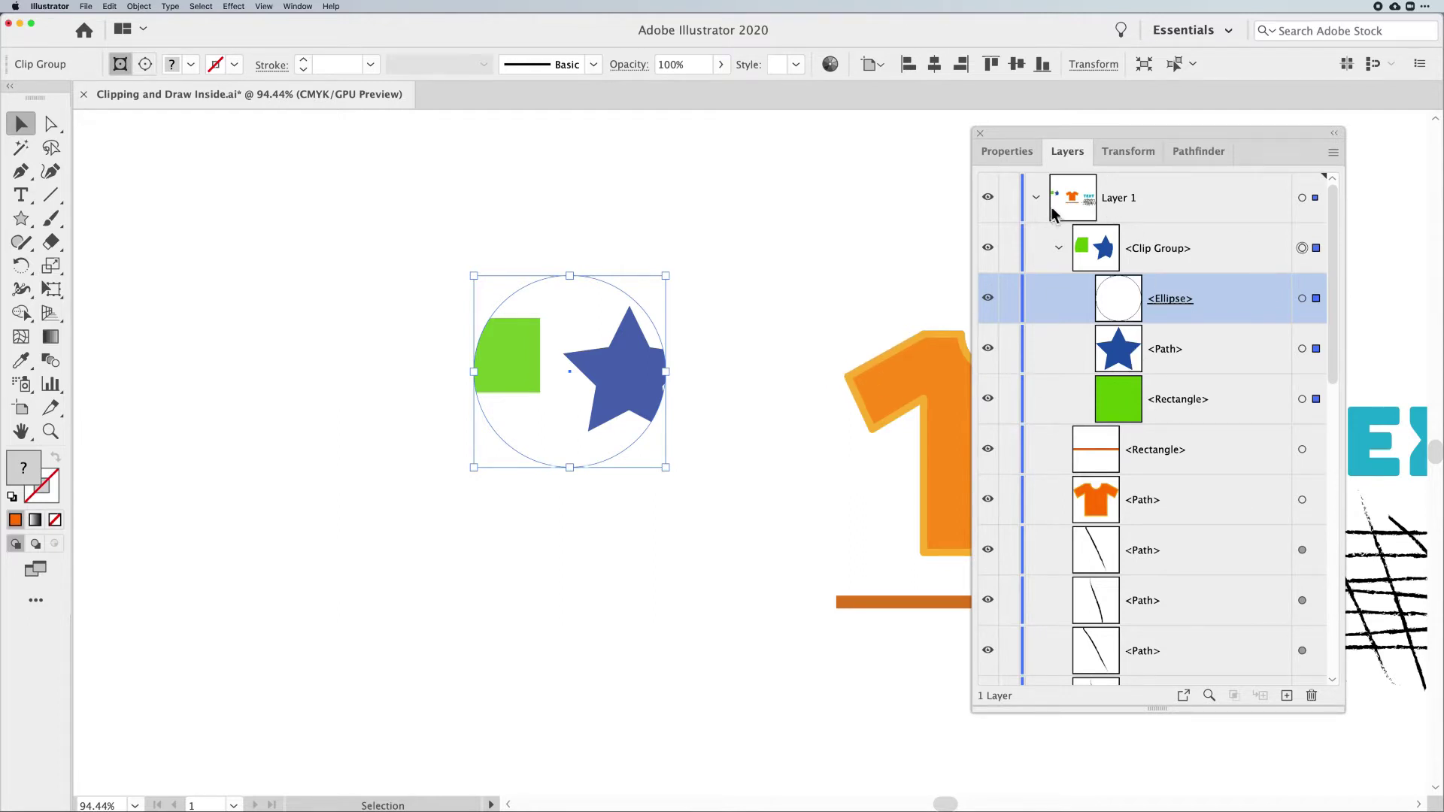
# Try filling the whole selected clip group with orange, and undo the fill
pyautogui.click(913, 227)
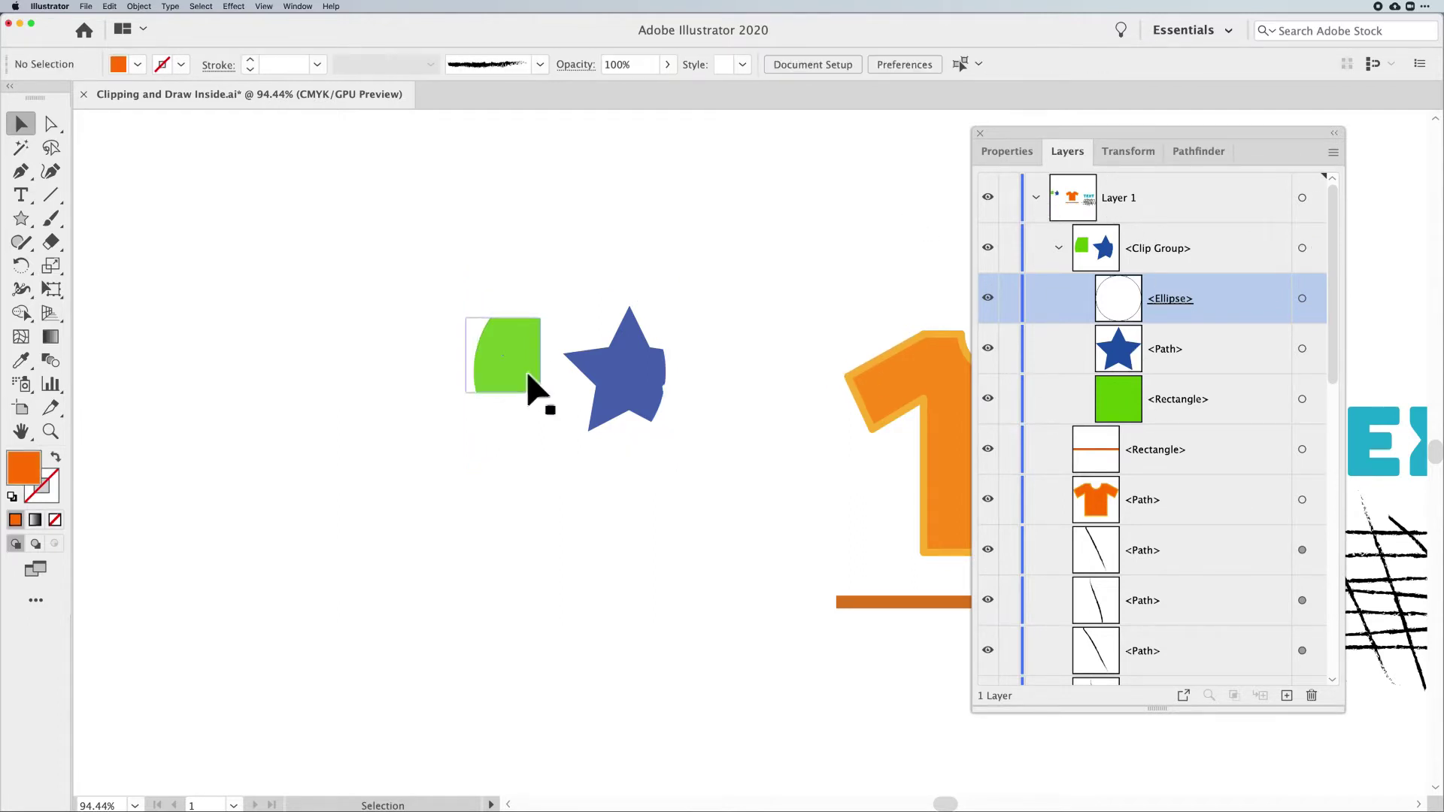
pyautogui.click(598, 387)
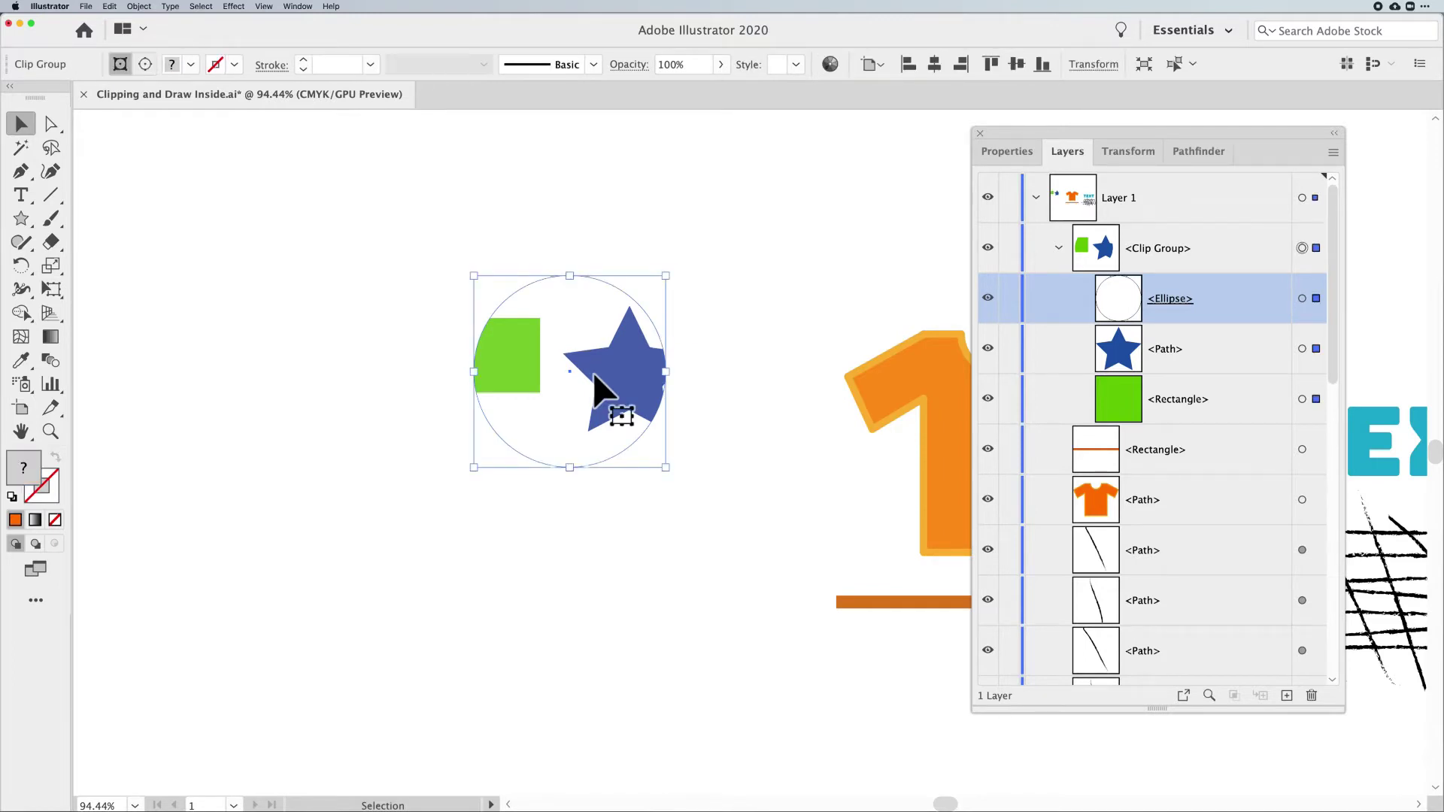
pyautogui.click(192, 64)
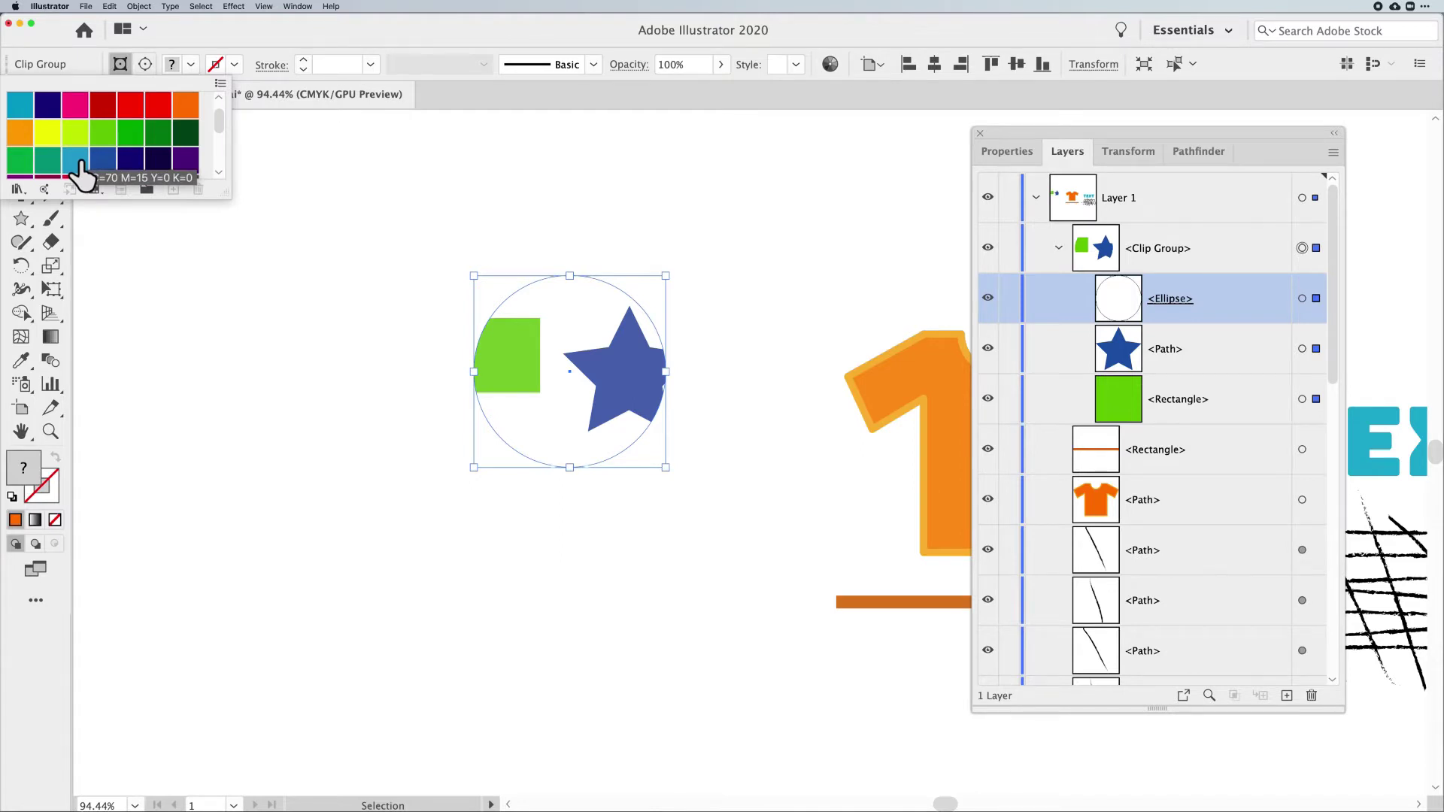
pyautogui.click(186, 108)
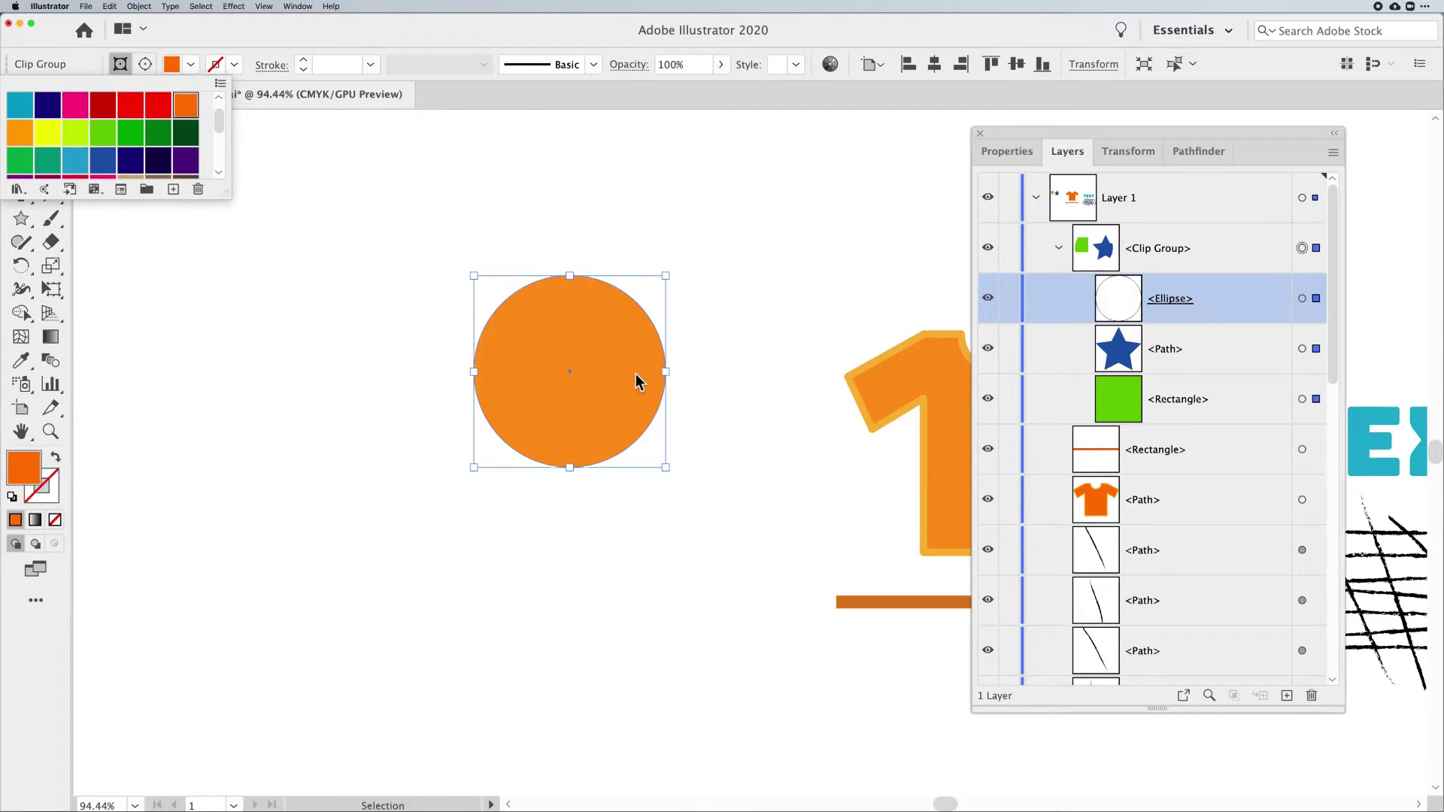
pyautogui.click(312, 377)
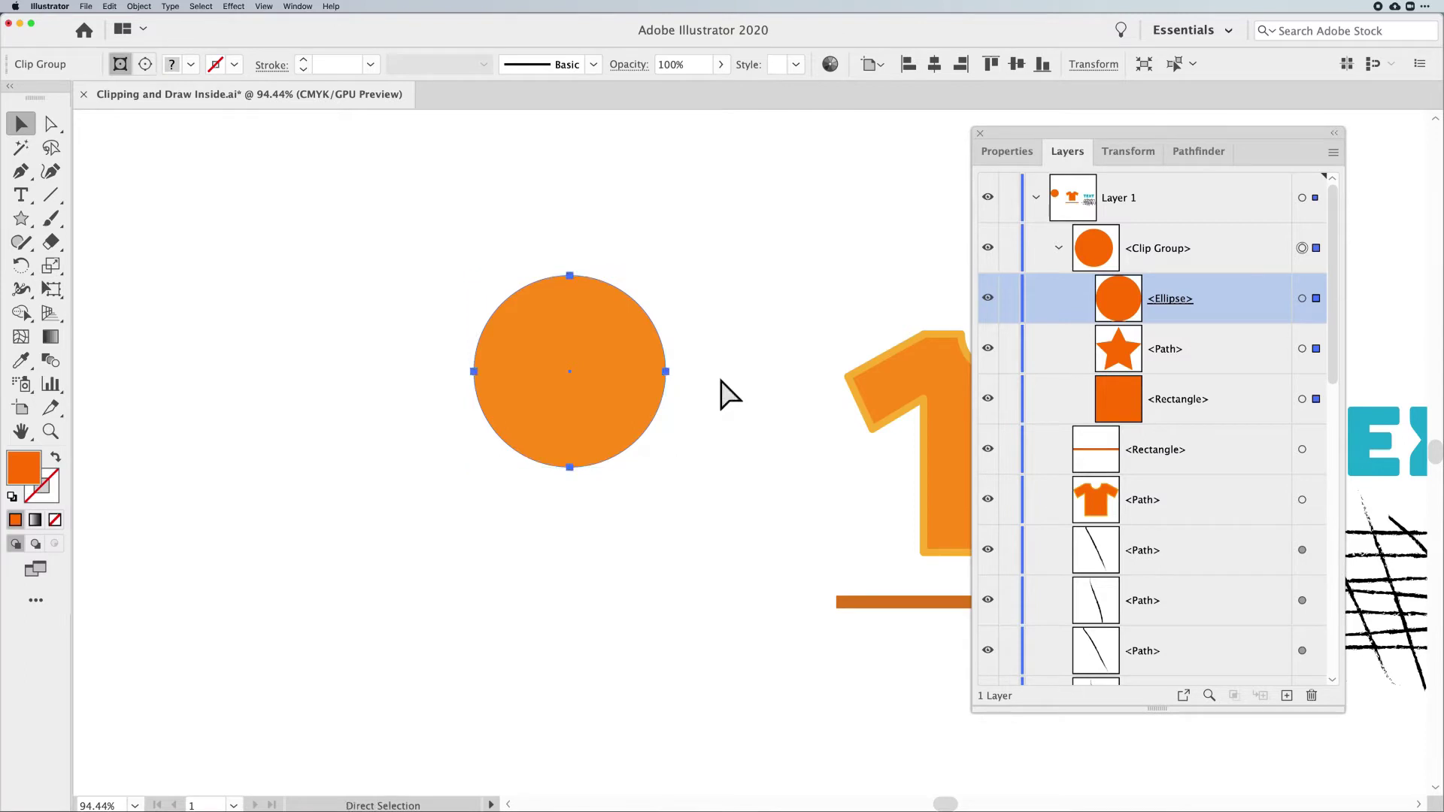
pyautogui.press('super+z')
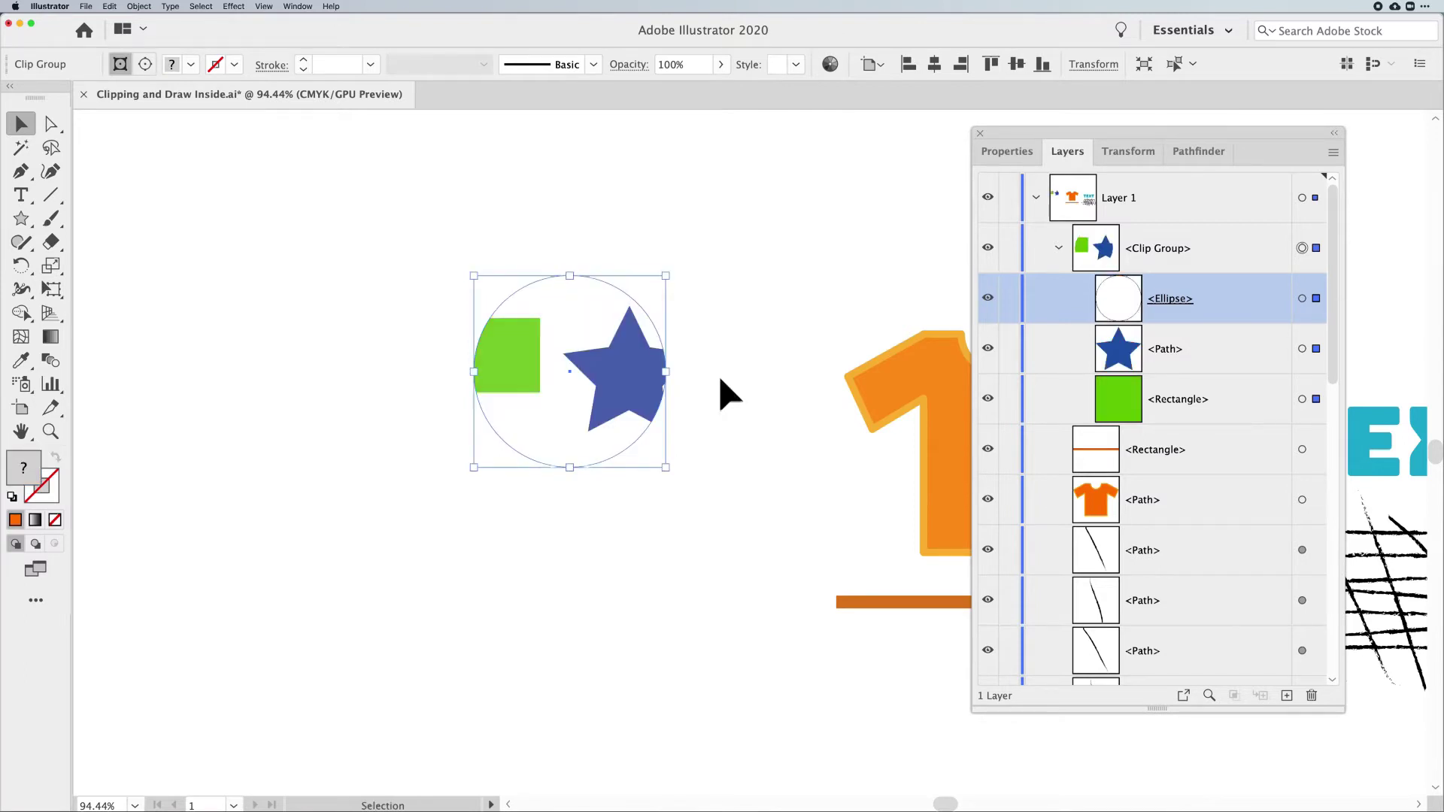
# Try a 7 pt stroke on the whole clip group, and remove it again
pyautogui.click(370, 65)
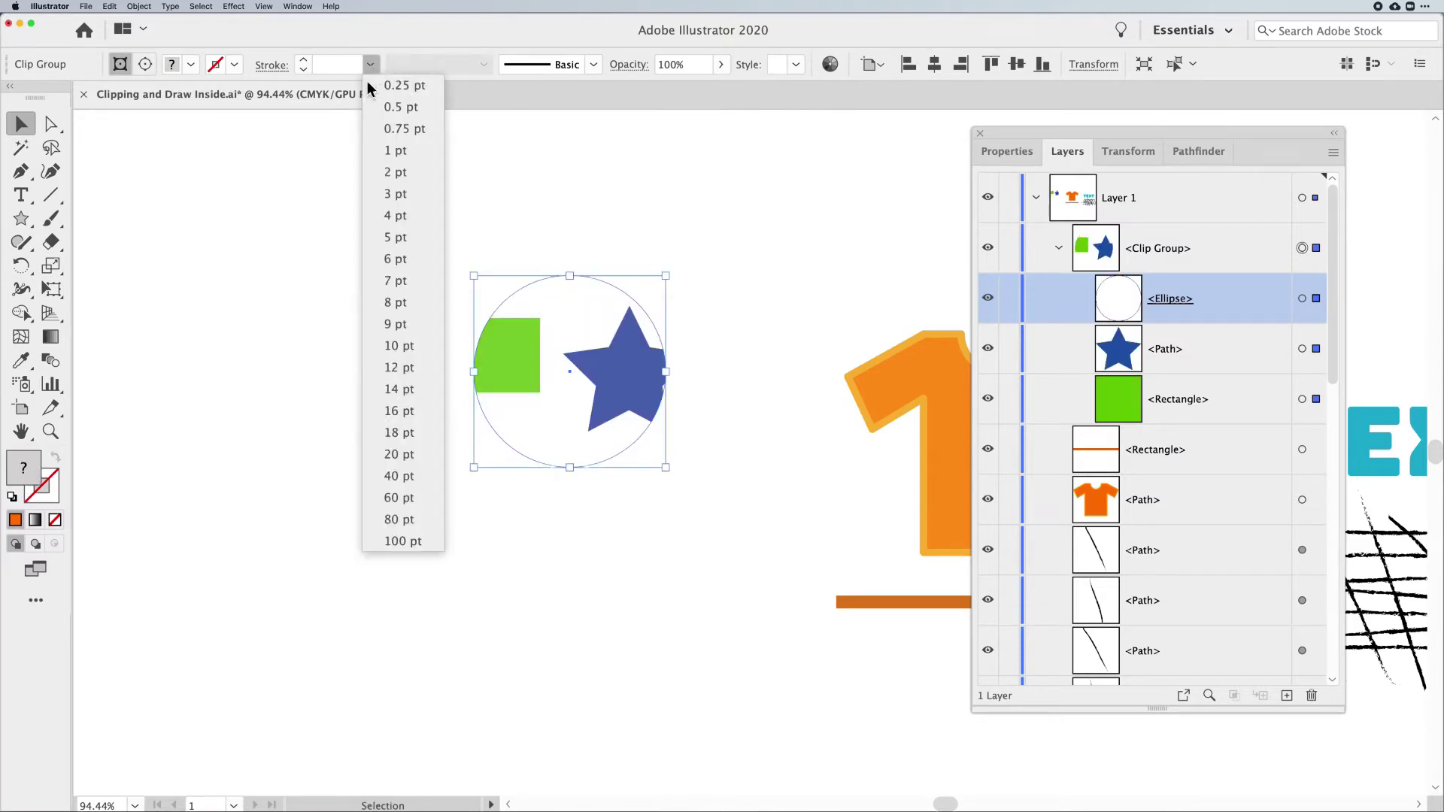
pyautogui.click(399, 284)
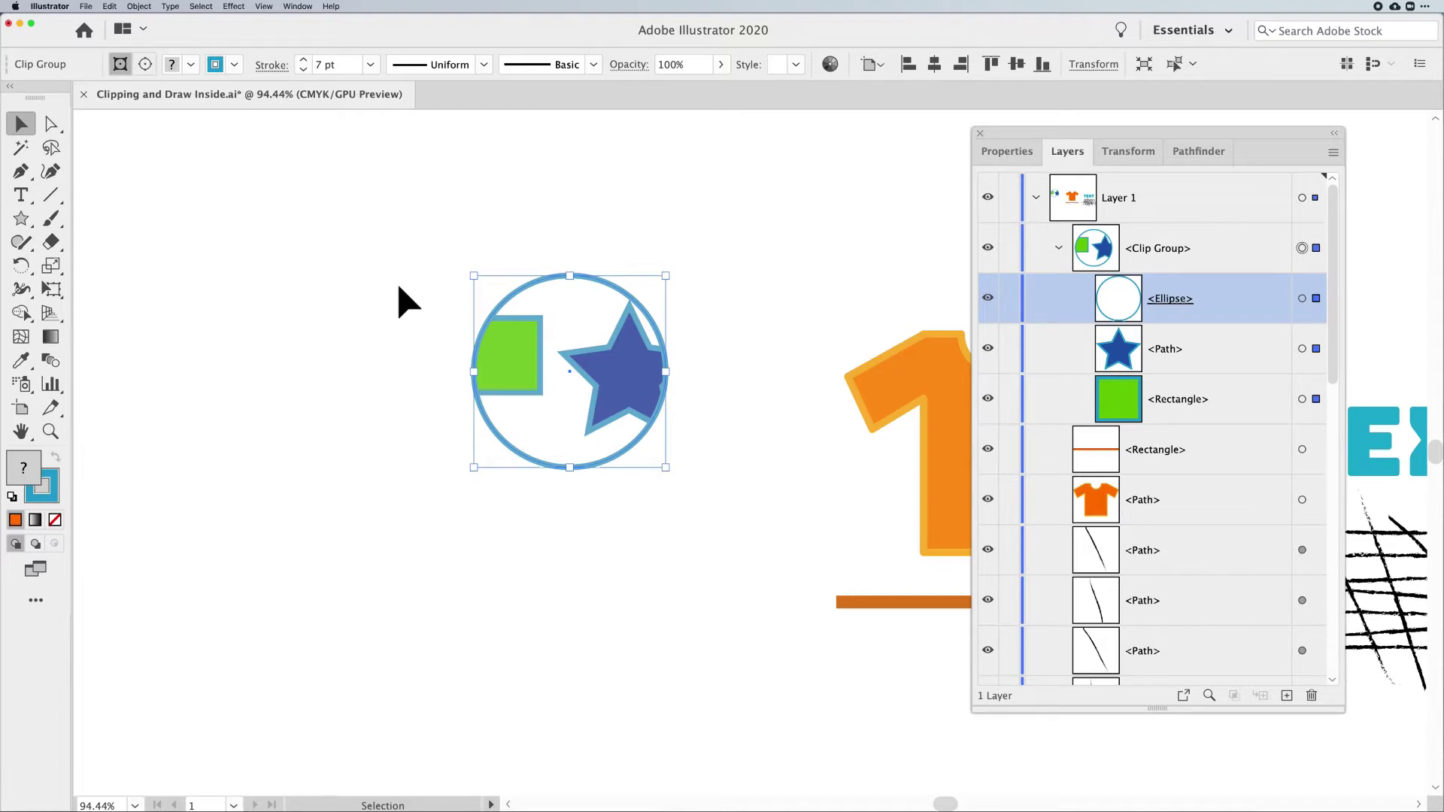
pyautogui.press('/')
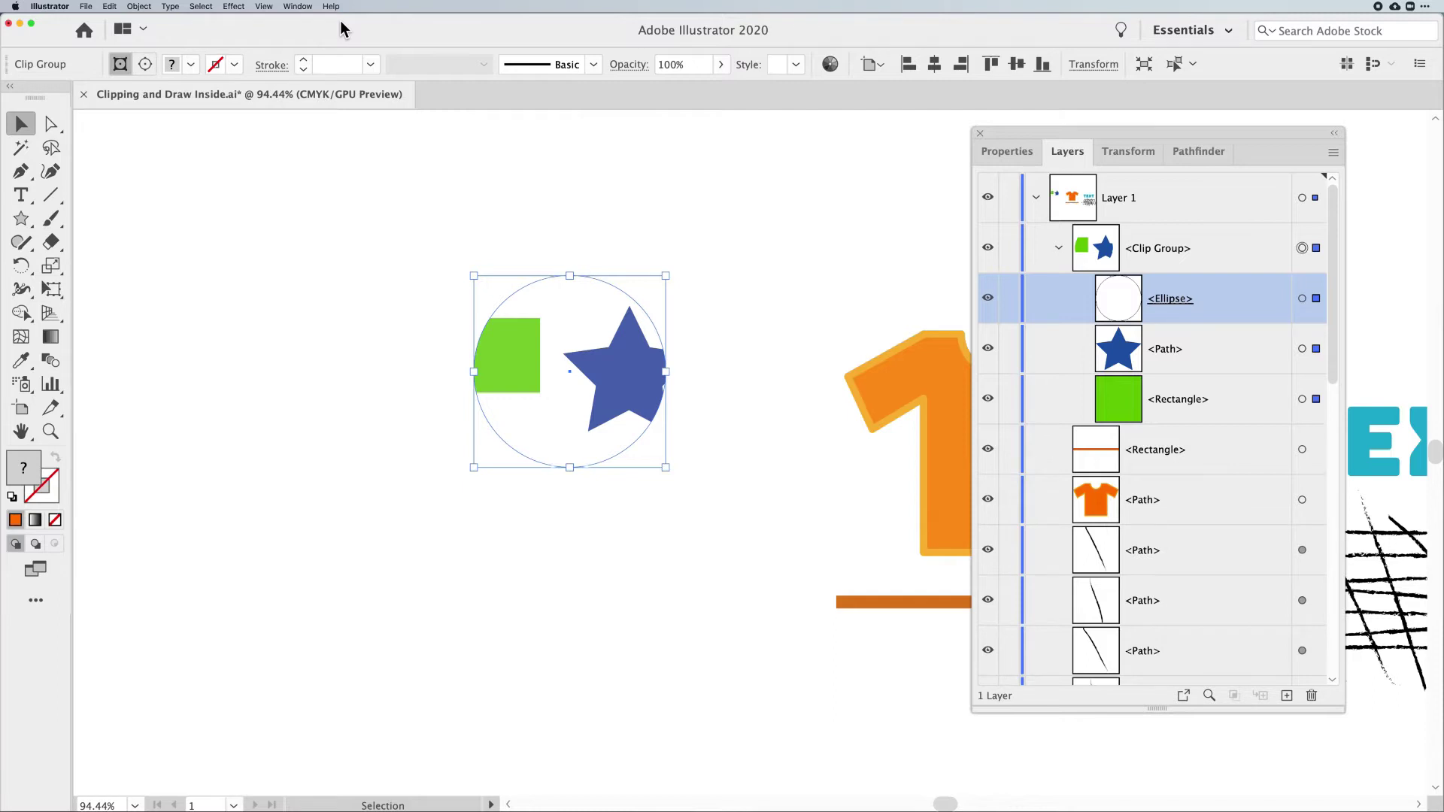
# Check whether display of the Control bar is turned on
pyautogui.click(259, 6)
pyautogui.moveTo(300, 6)
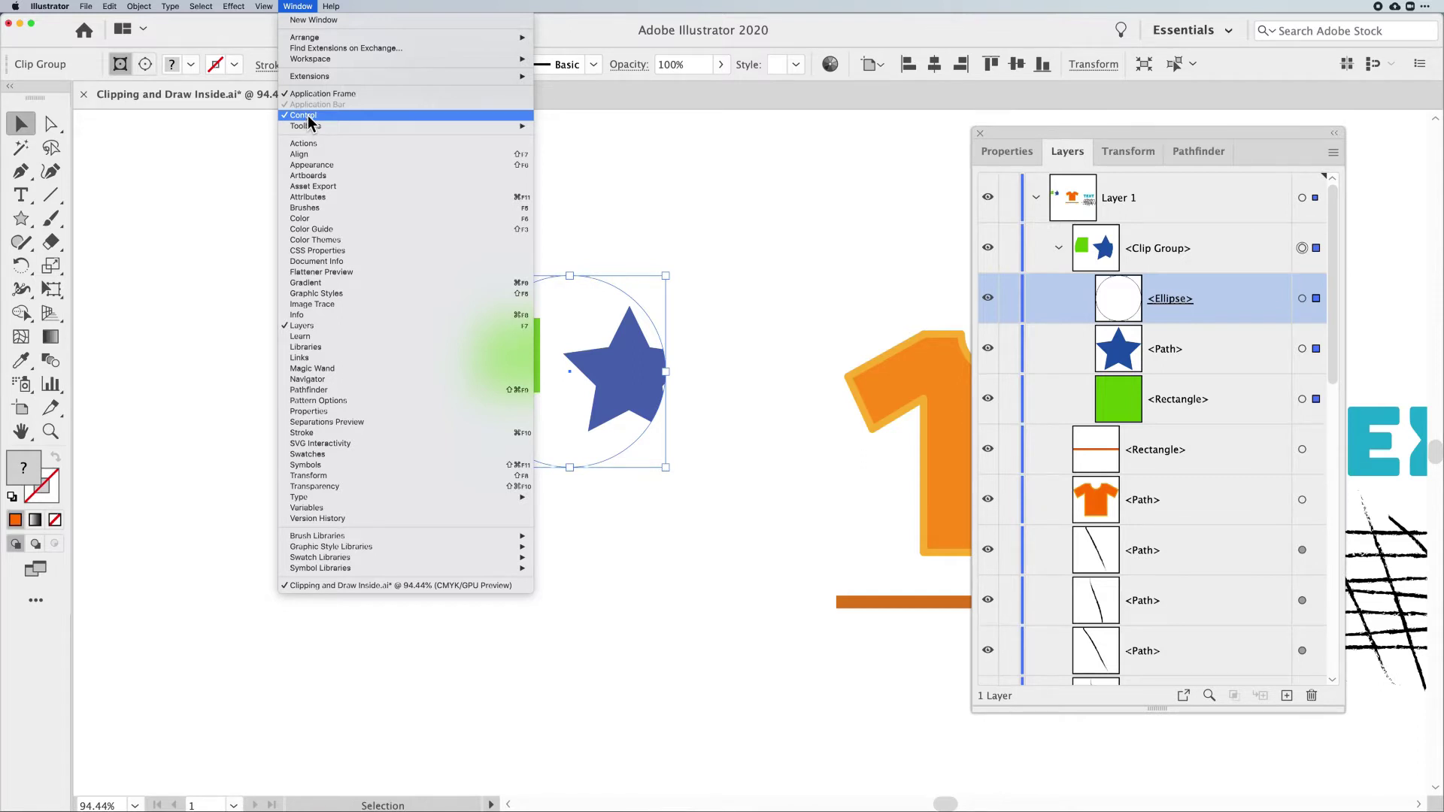
pyautogui.click(299, 7)
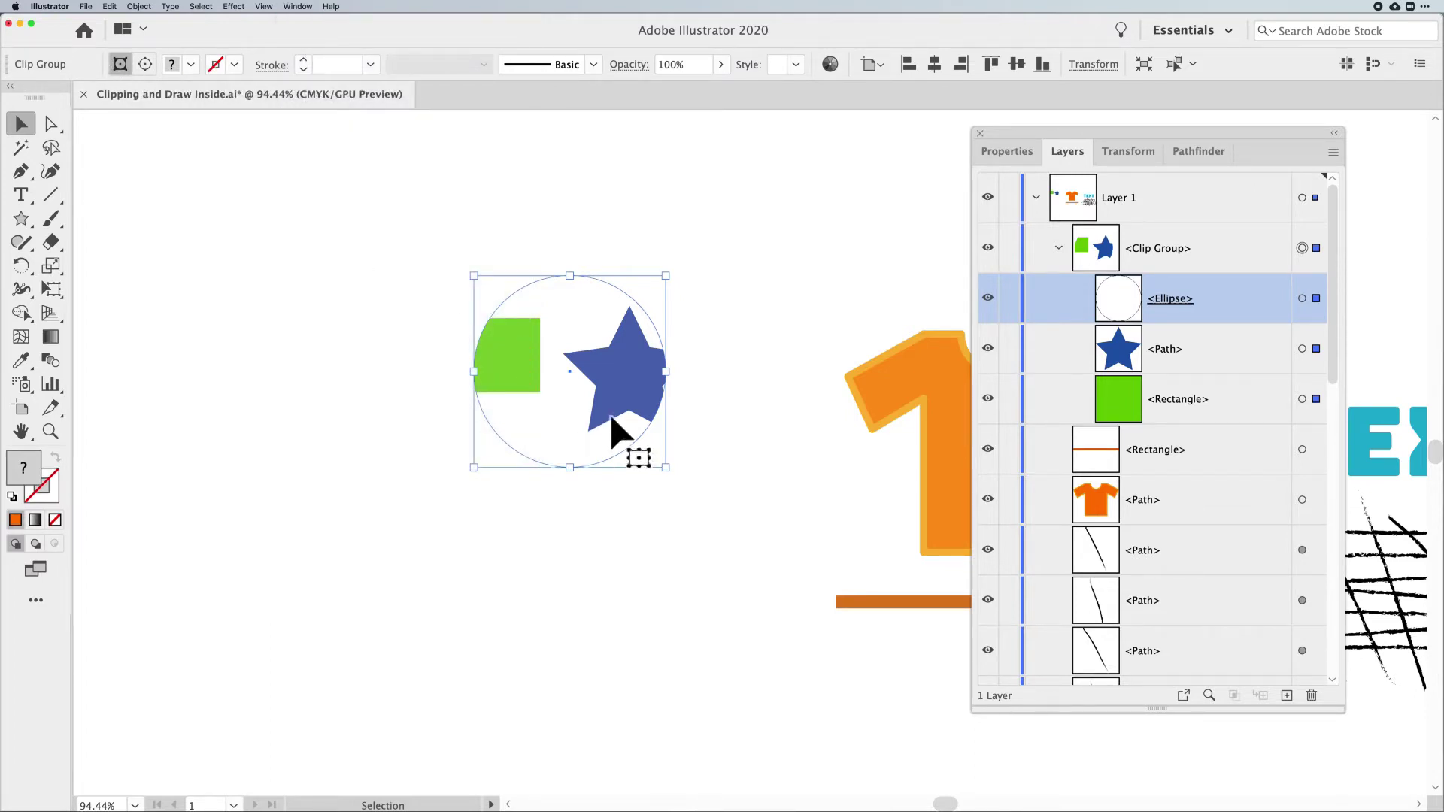
# Switch the clip group to editing its contents, and back to editing only the circular clipping path
pyautogui.click(143, 67)
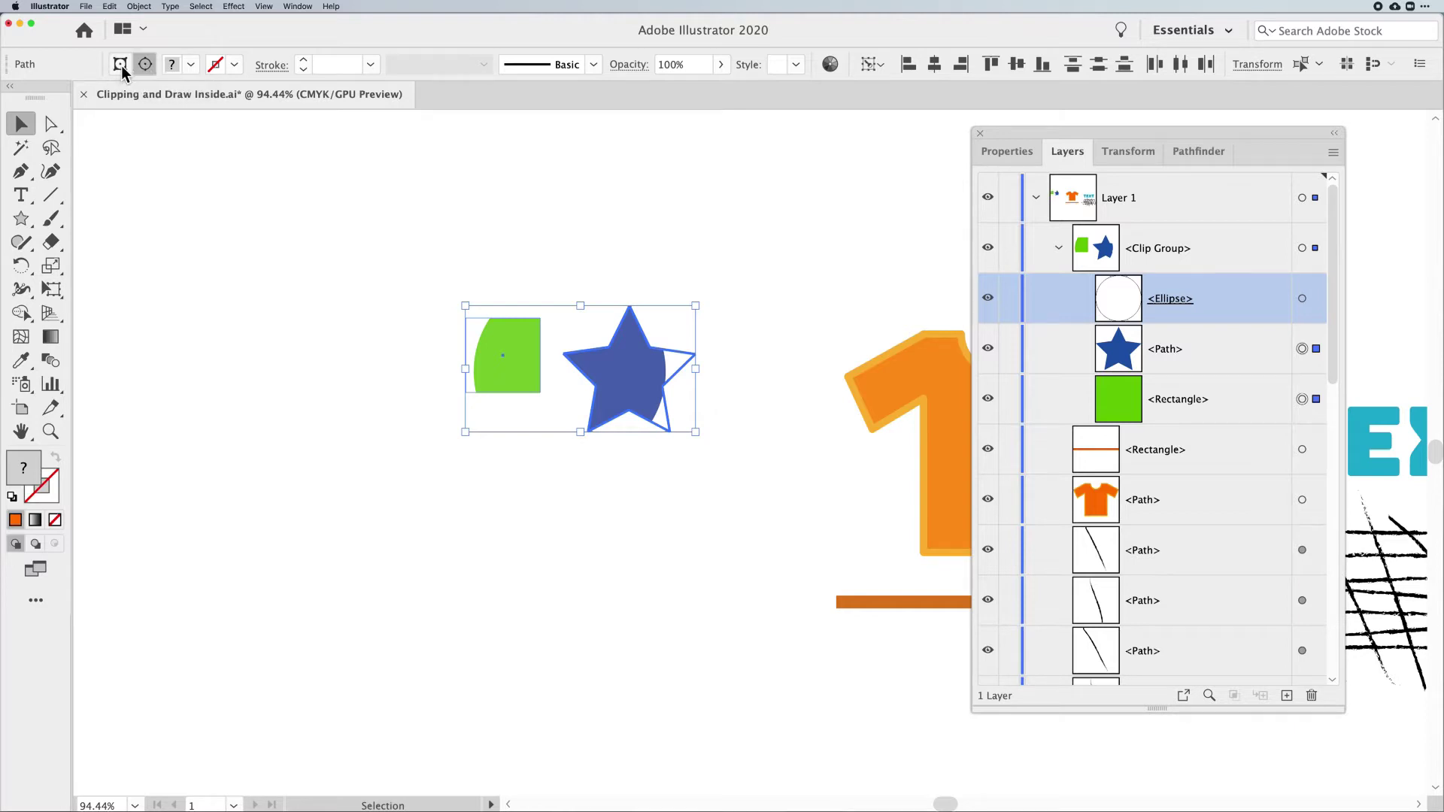
pyautogui.click(121, 67)
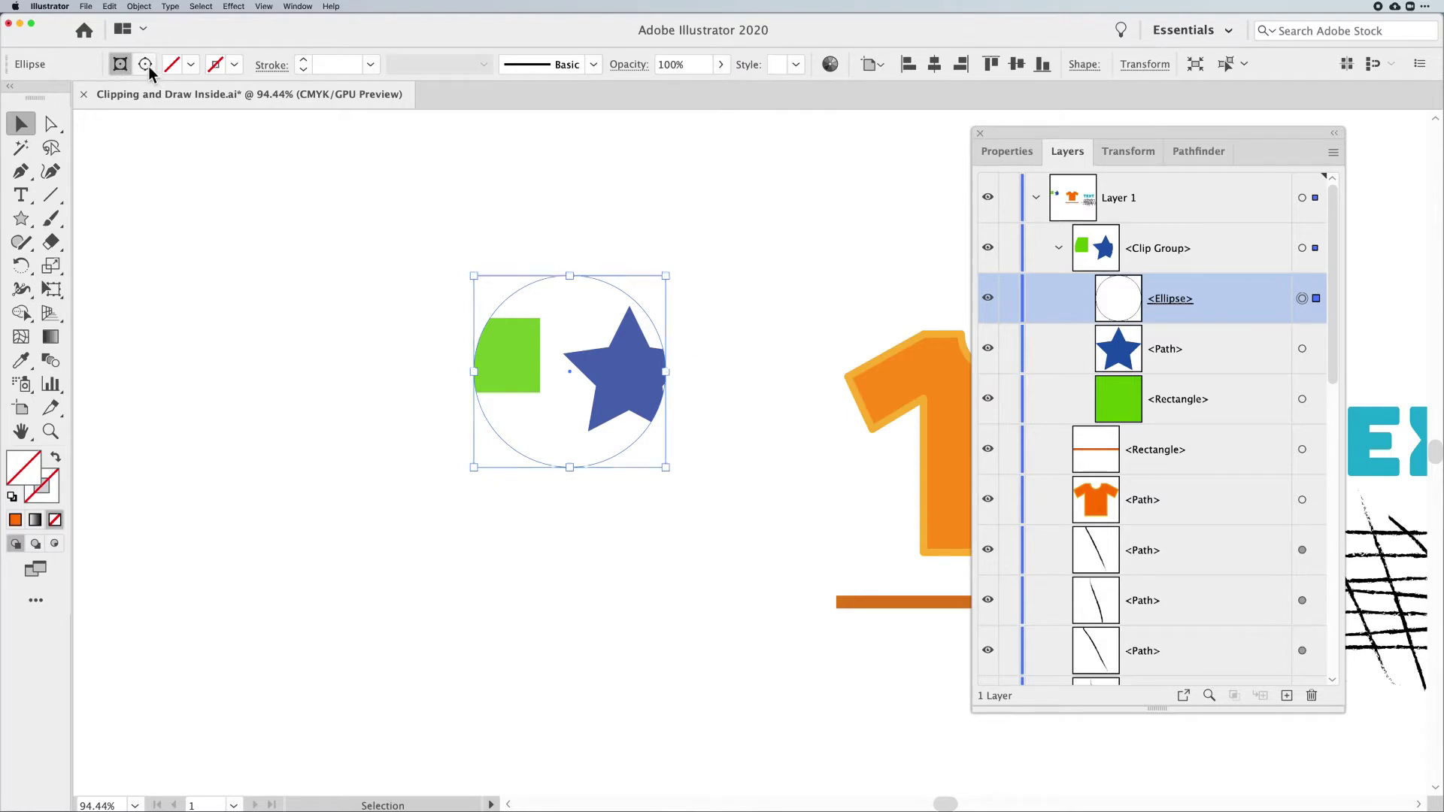
# Shift only the circular clipping path slightly up and to the left, and fill it with orange
pyautogui.click(146, 67)
pyautogui.click(118, 68)
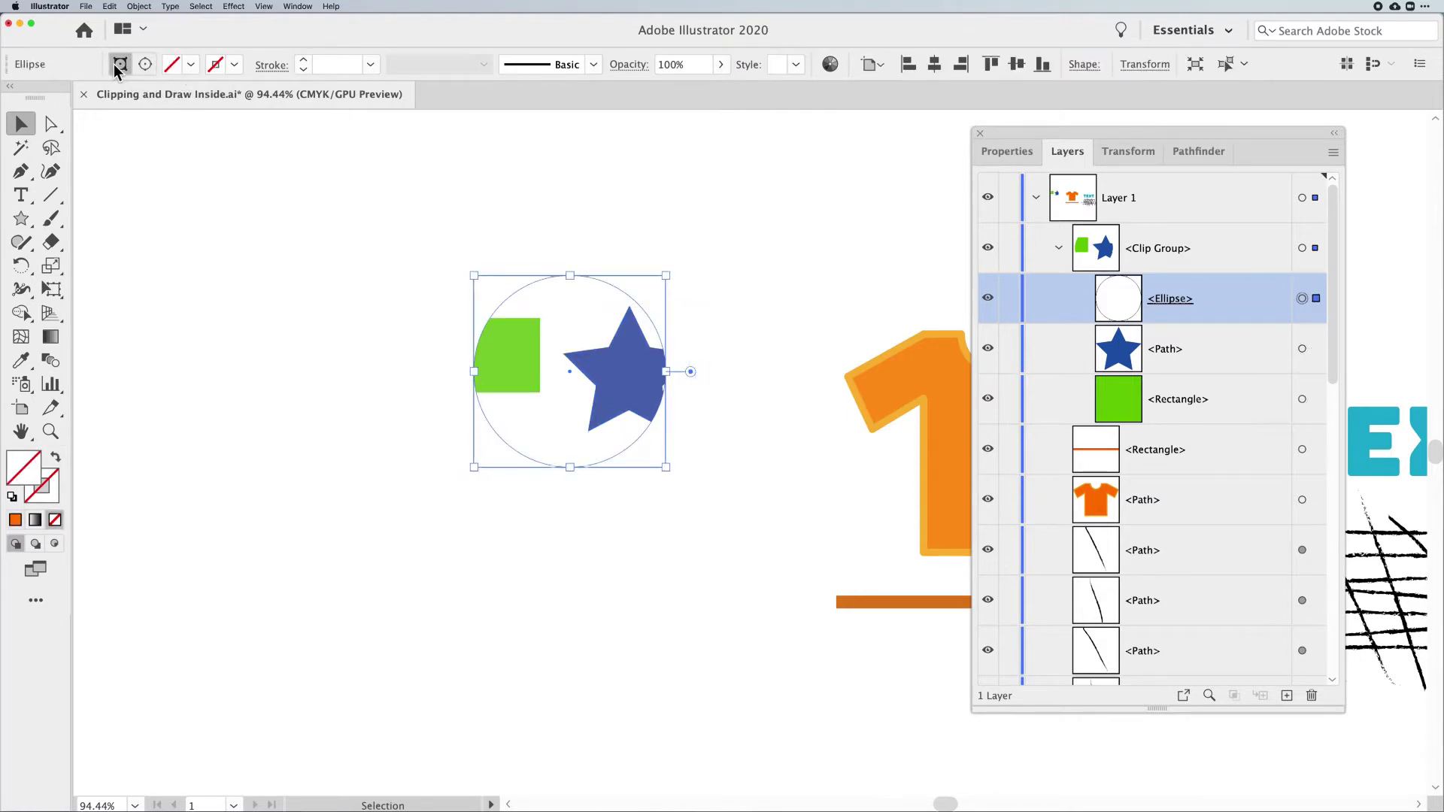
pyautogui.moveTo(624, 289)
pyautogui.mouseDown()
pyautogui.moveTo(602, 284)
pyautogui.moveTo(635, 307)
pyautogui.moveTo(602, 323)
pyautogui.moveTo(613, 361)
pyautogui.moveTo(606, 251)
pyautogui.moveTo(652, 255)
pyautogui.moveTo(625, 298)
pyautogui.moveTo(608, 289)
pyautogui.moveTo(616, 277)
pyautogui.moveTo(635, 290)
pyautogui.moveTo(603, 293)
pyautogui.moveTo(609, 282)
pyautogui.mouseUp()
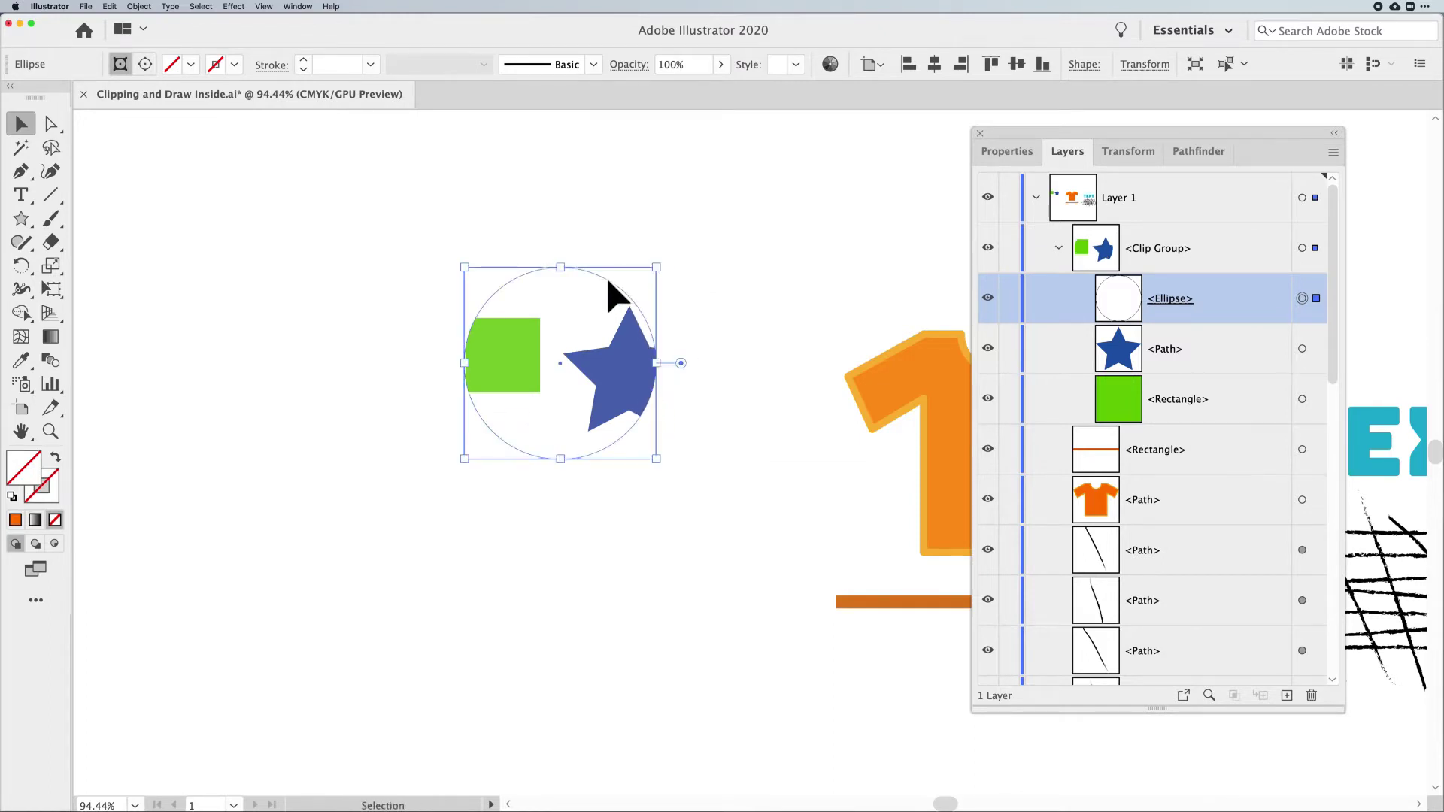
pyautogui.click(190, 65)
pyautogui.click(185, 140)
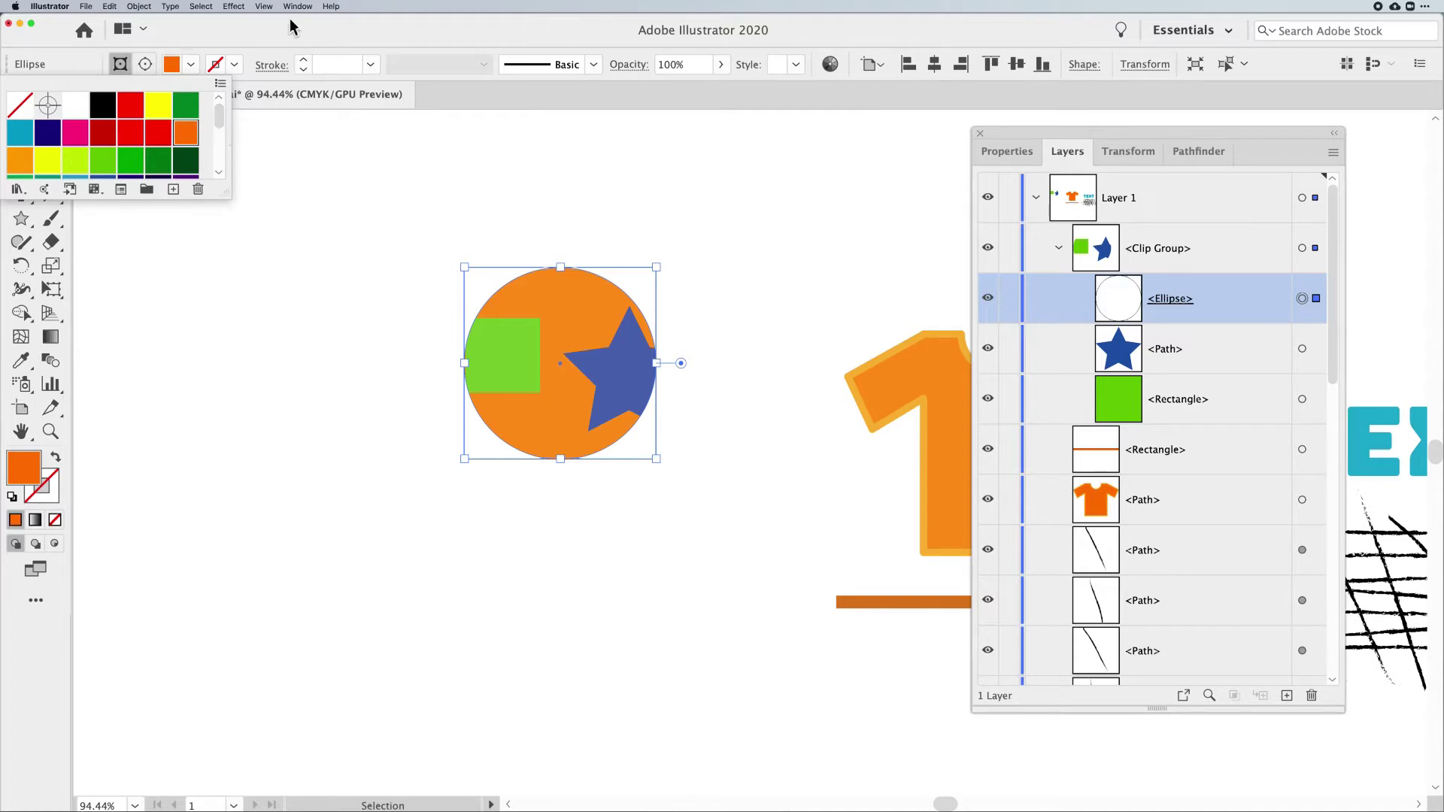
# Give the circular clipping path a blue stroke with a weight of 10 pt
pyautogui.click(235, 66)
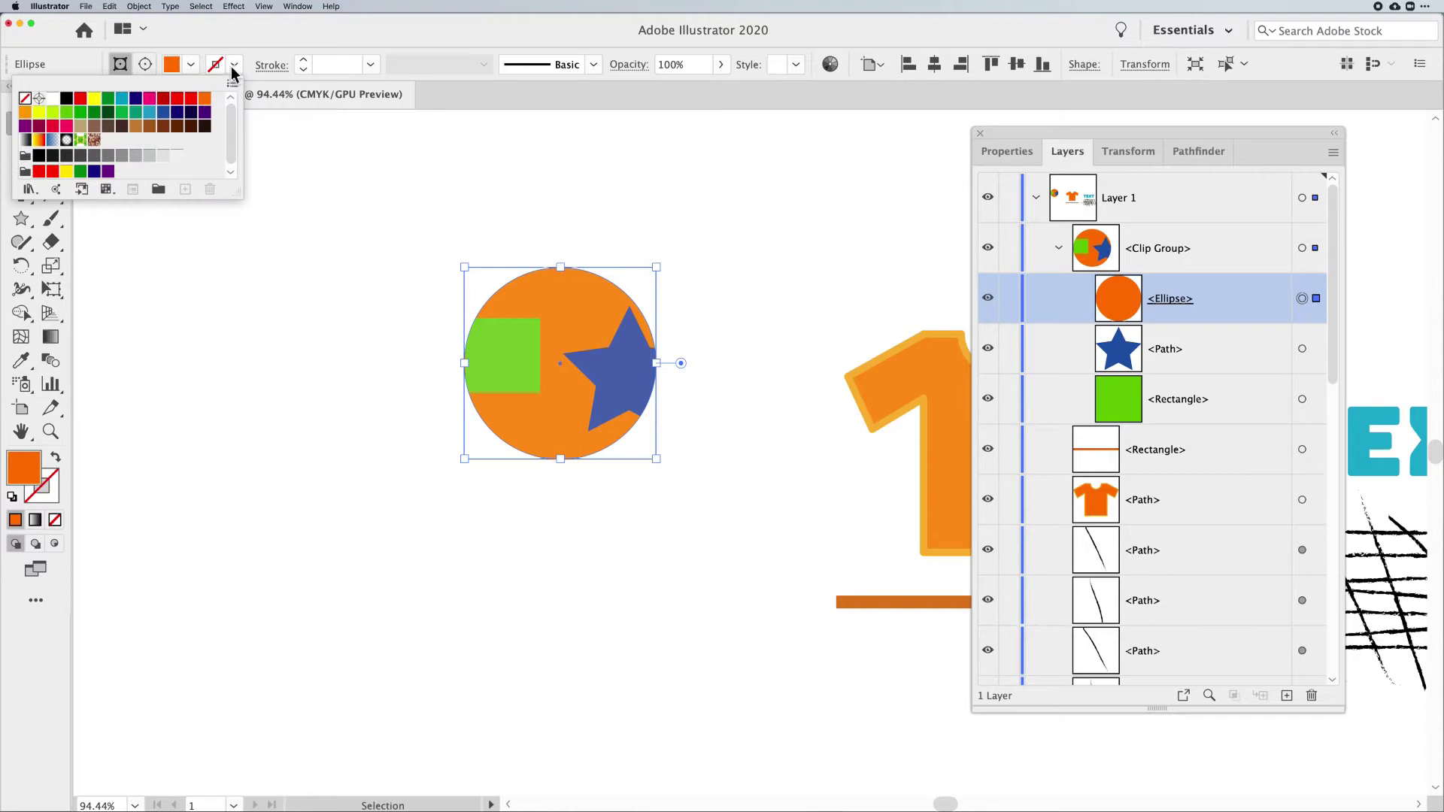
pyautogui.click(161, 112)
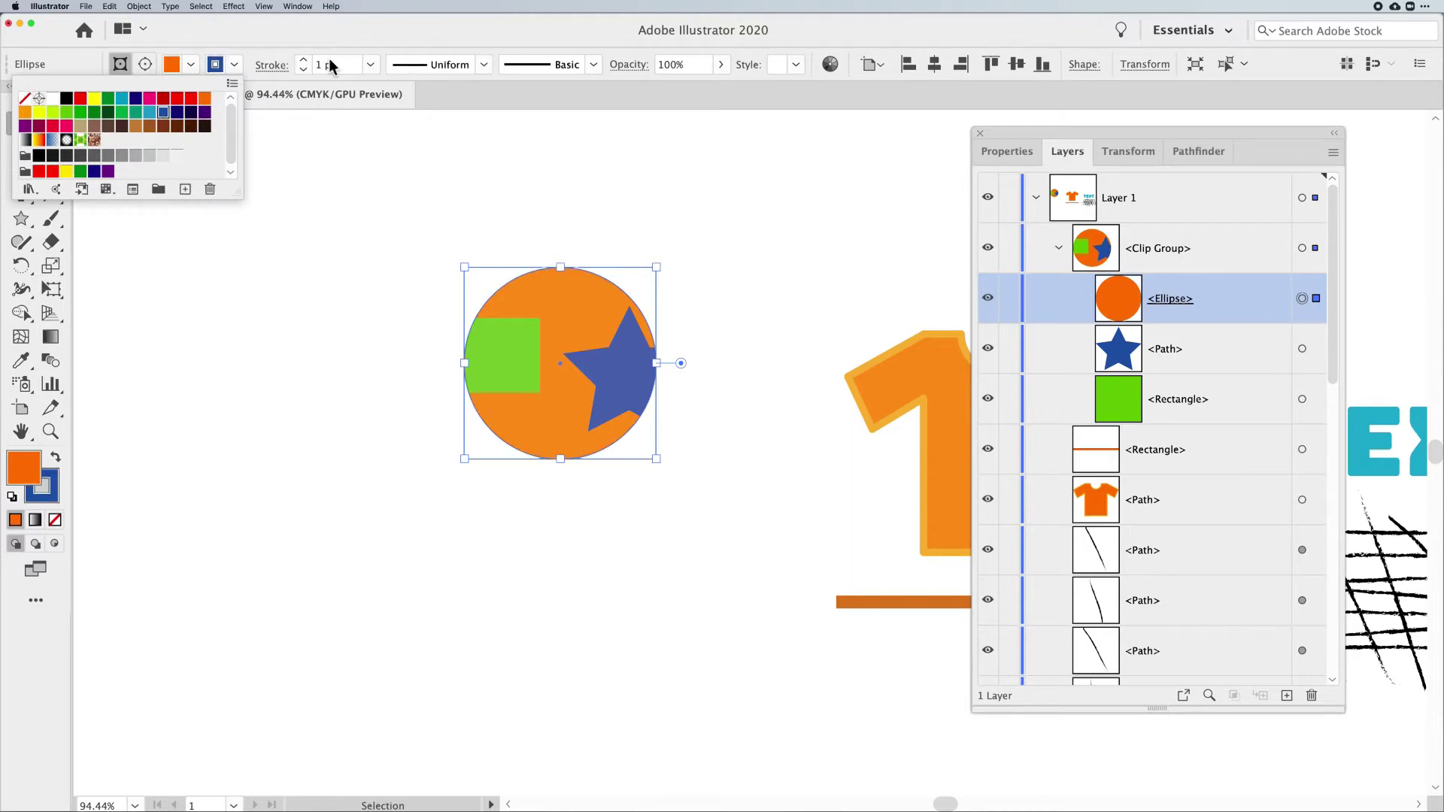
pyautogui.click(304, 59)
pyautogui.click(304, 60)
pyautogui.click(304, 59)
pyautogui.click(303, 59)
pyautogui.click(304, 60)
pyautogui.click(303, 60)
pyautogui.click(304, 59)
pyautogui.click(304, 59)
pyautogui.click(304, 60)
# Try teal and lime for the clipping circle's stroke, settle on tan, and deselect the artwork
pyautogui.click(235, 65)
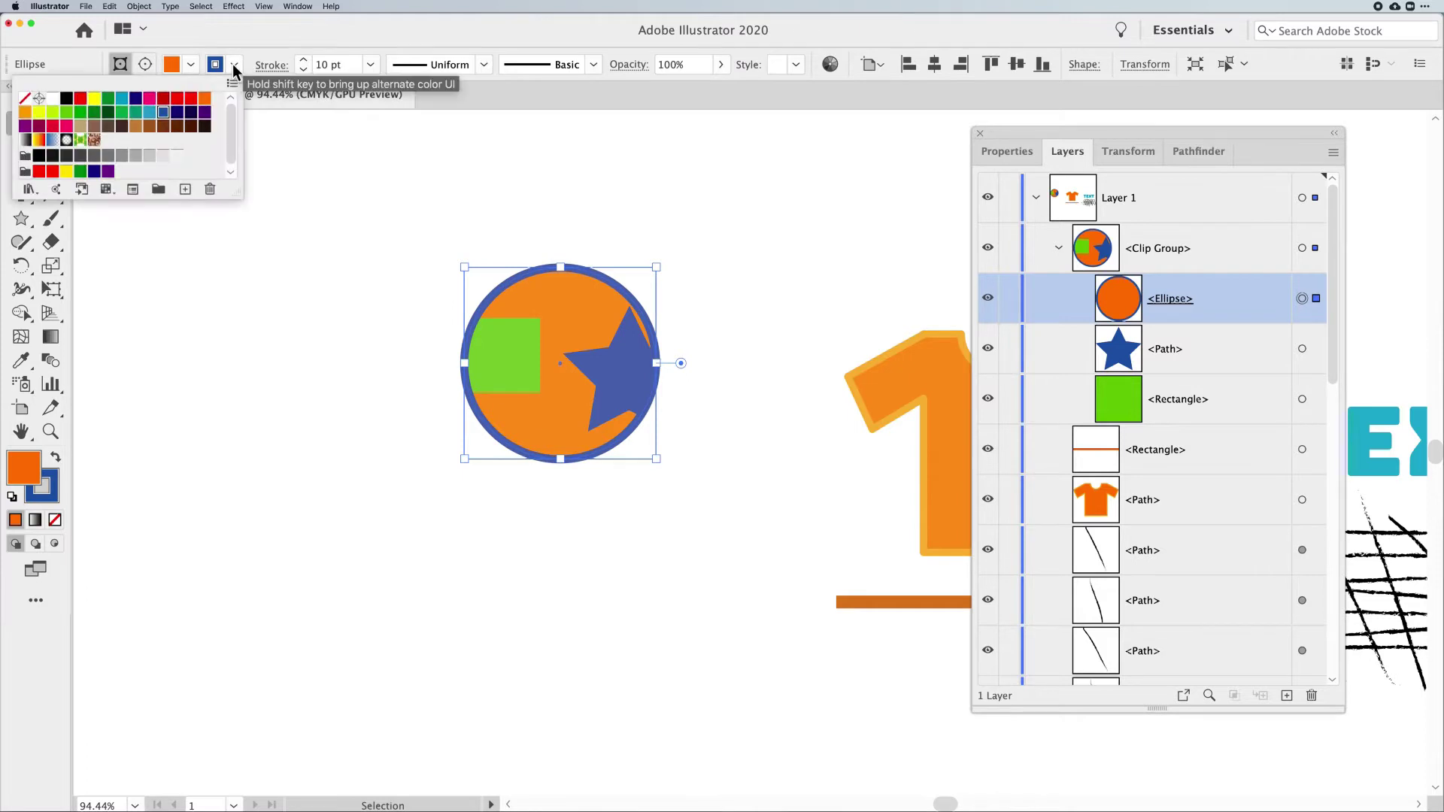
pyautogui.click(136, 112)
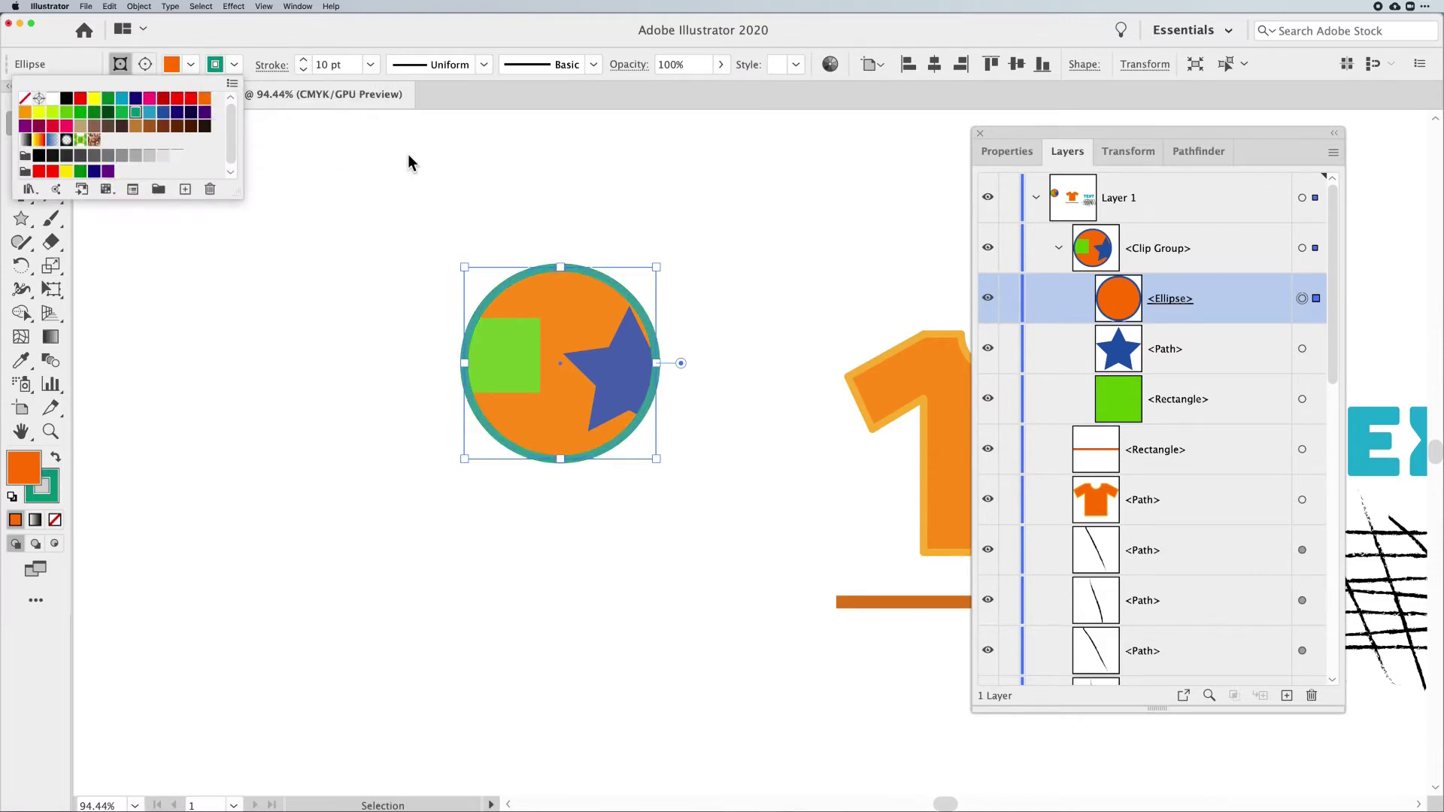
pyautogui.click(52, 112)
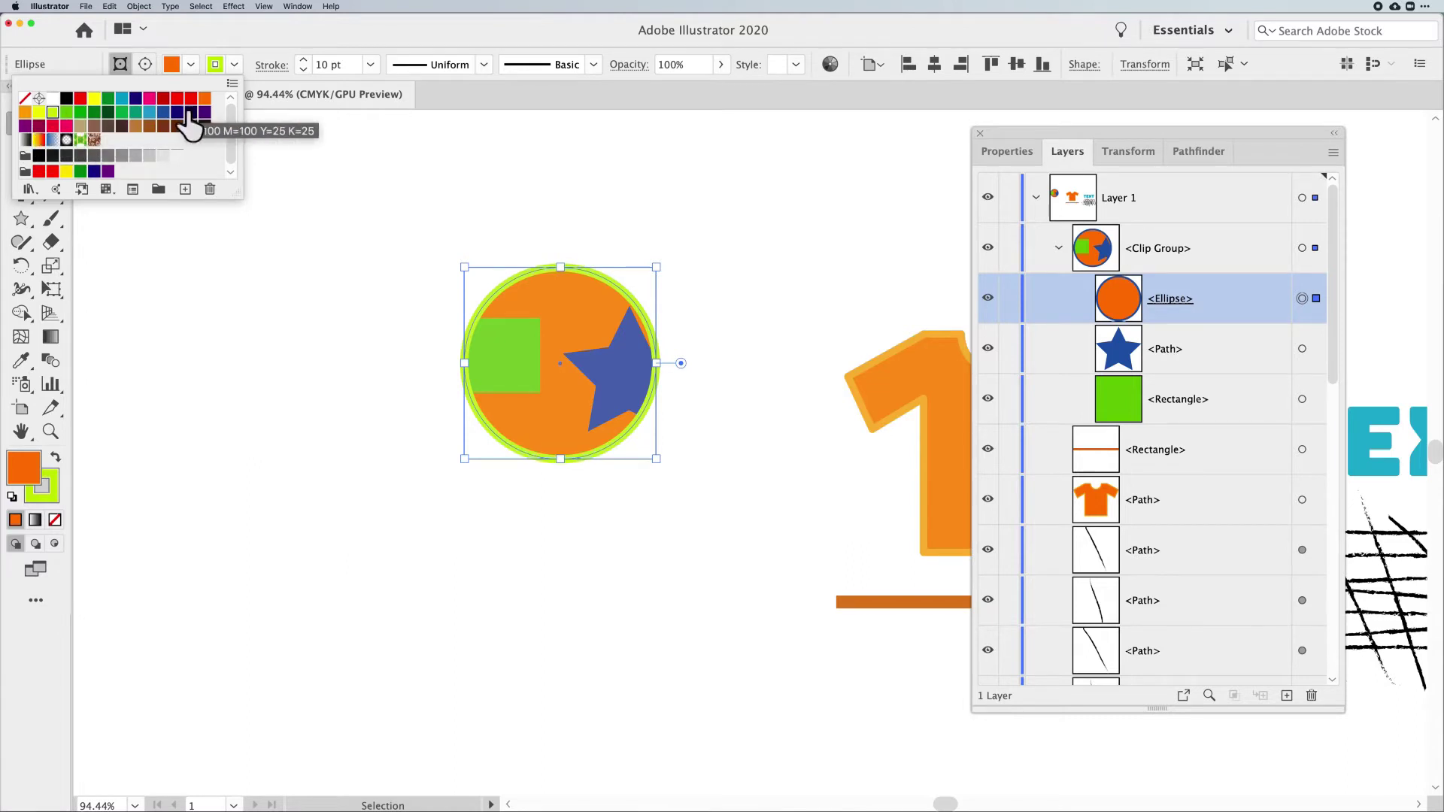
pyautogui.click(81, 125)
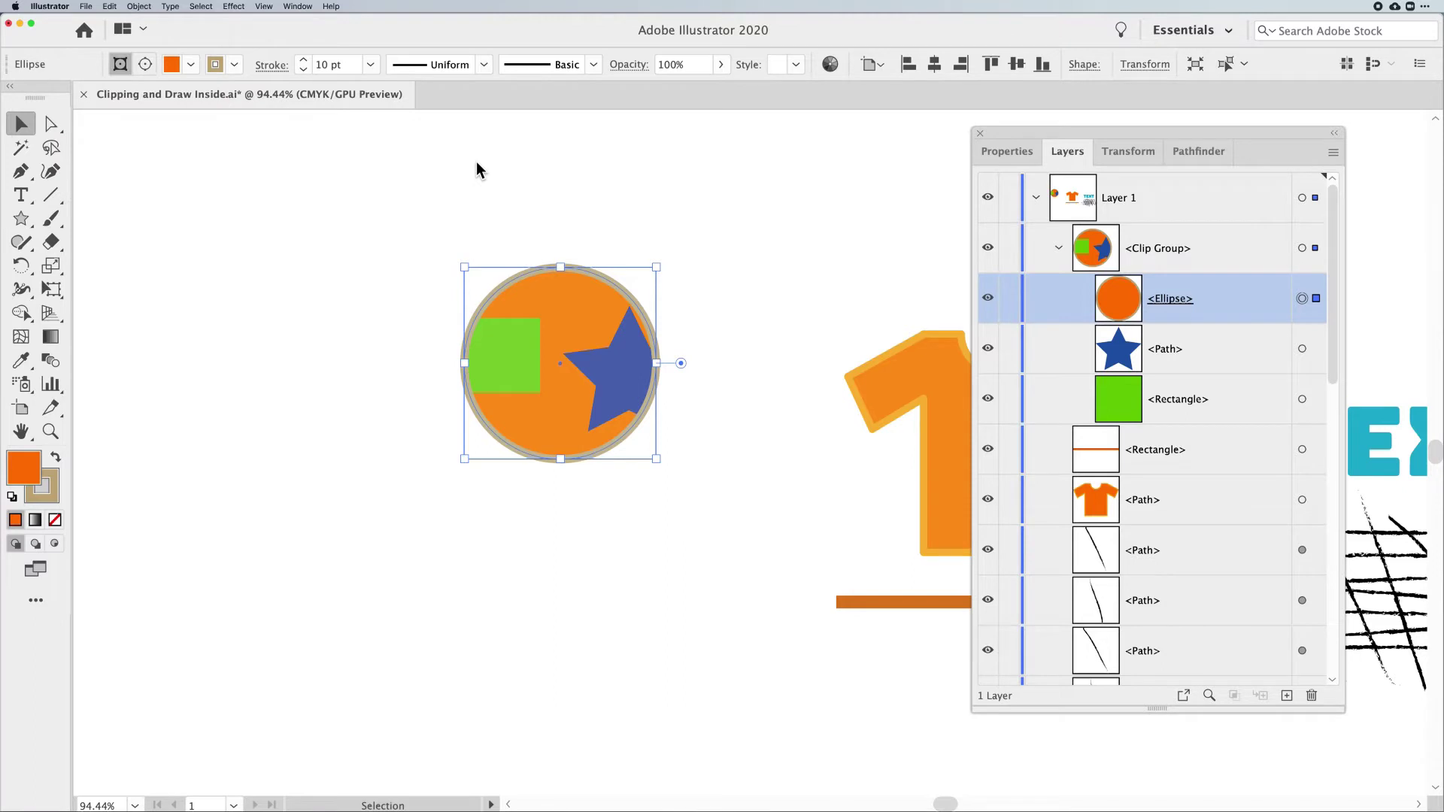
pyautogui.click(717, 205)
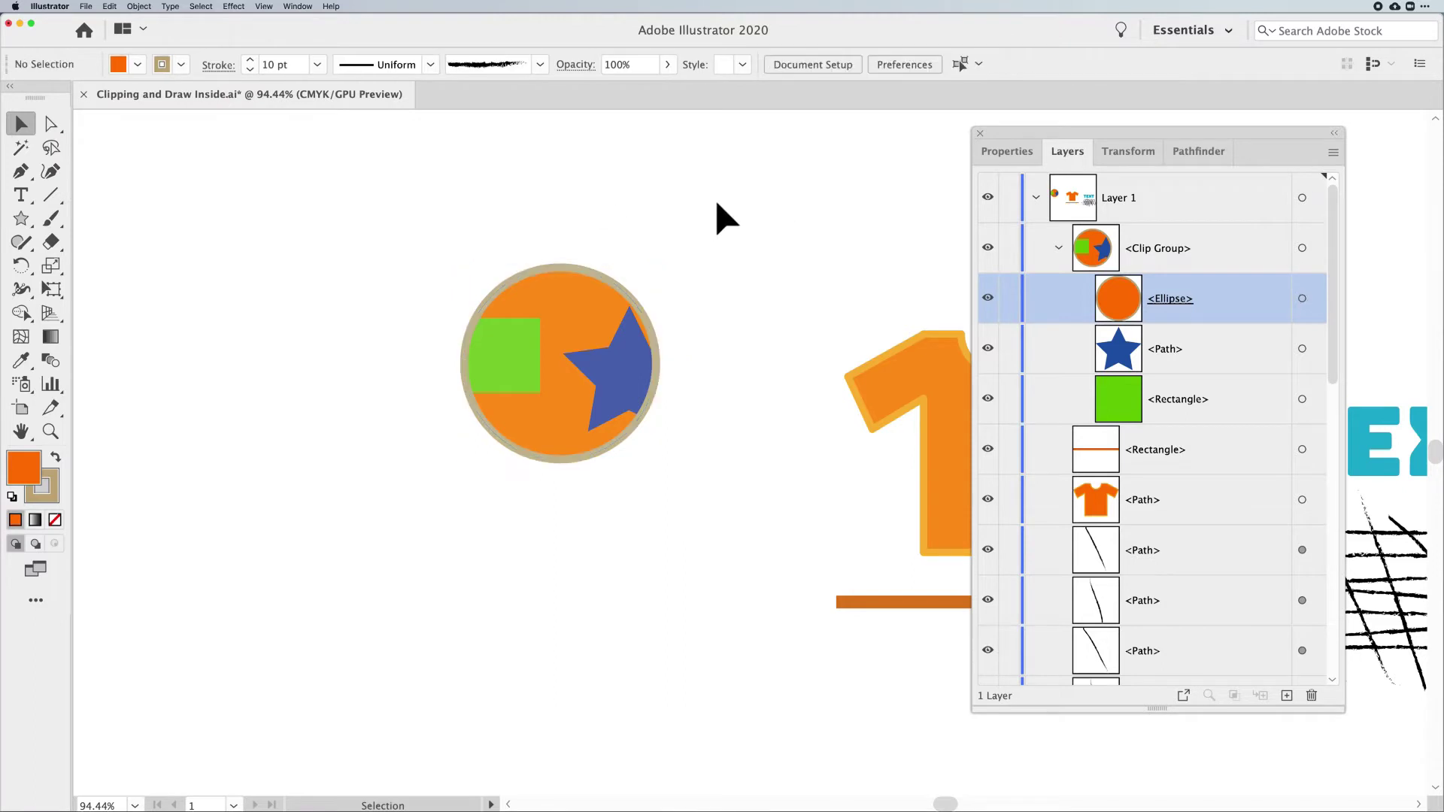
# Select the clip group, show its contents for editing, return to the clipping path, and deselect it
pyautogui.click(638, 345)
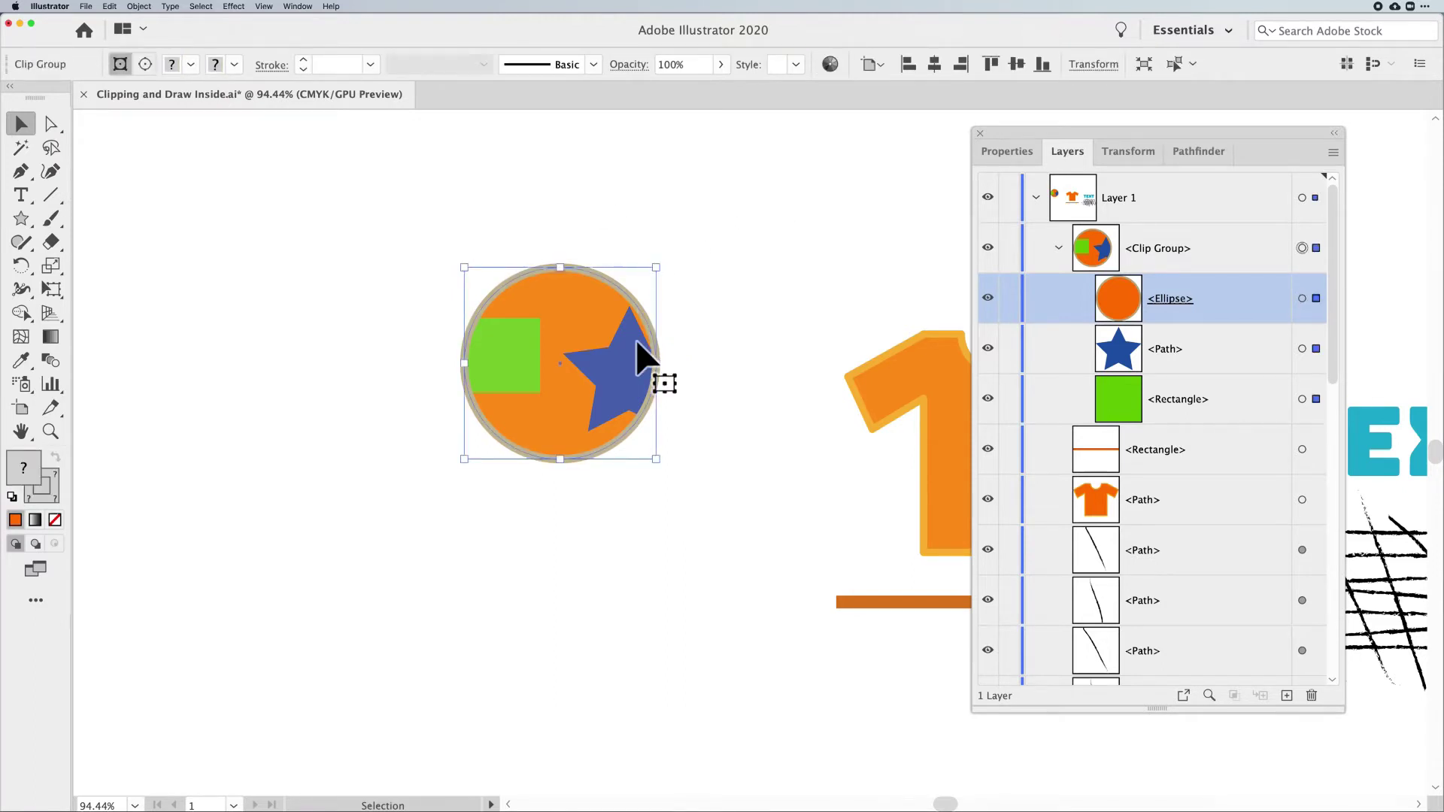
pyautogui.click(143, 65)
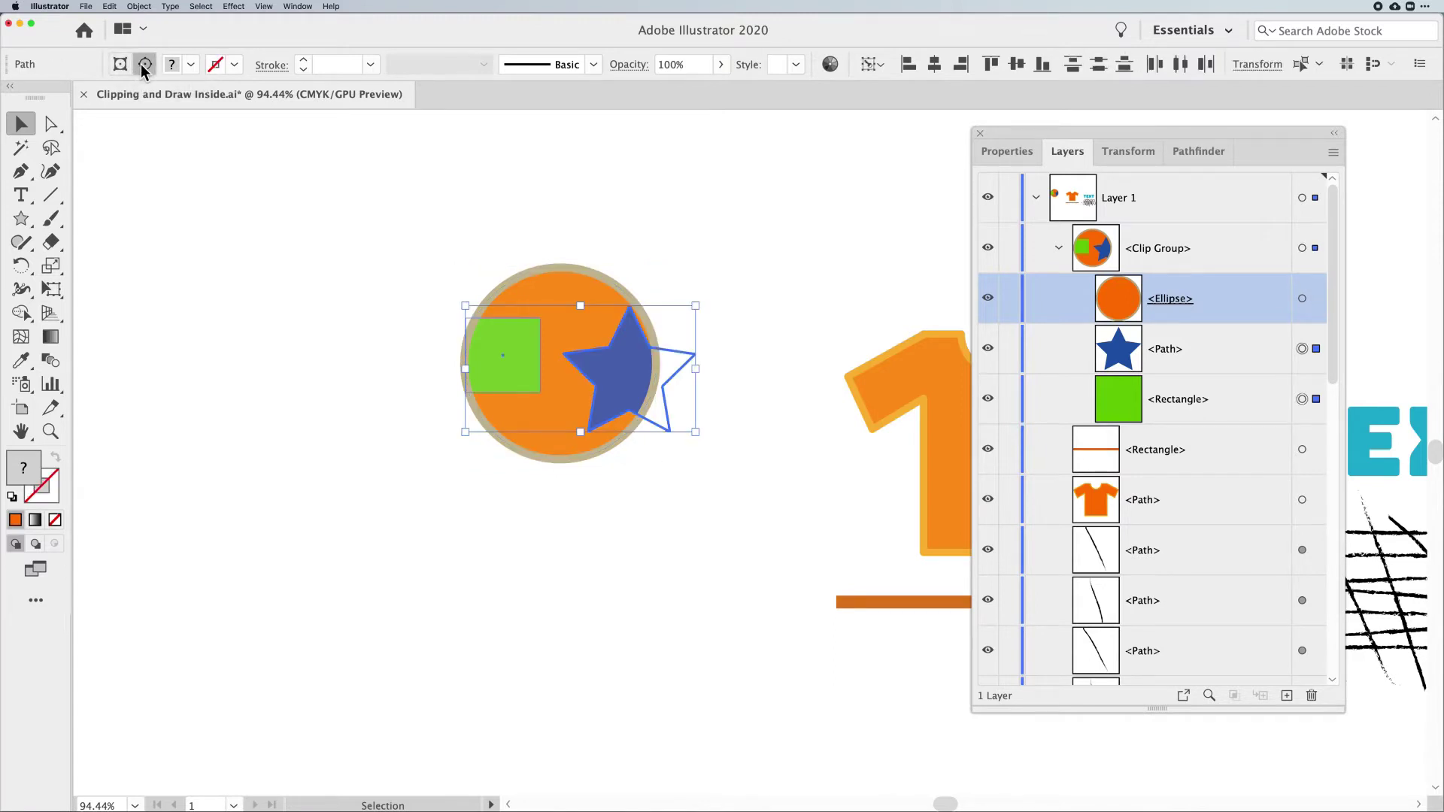
pyautogui.click(118, 64)
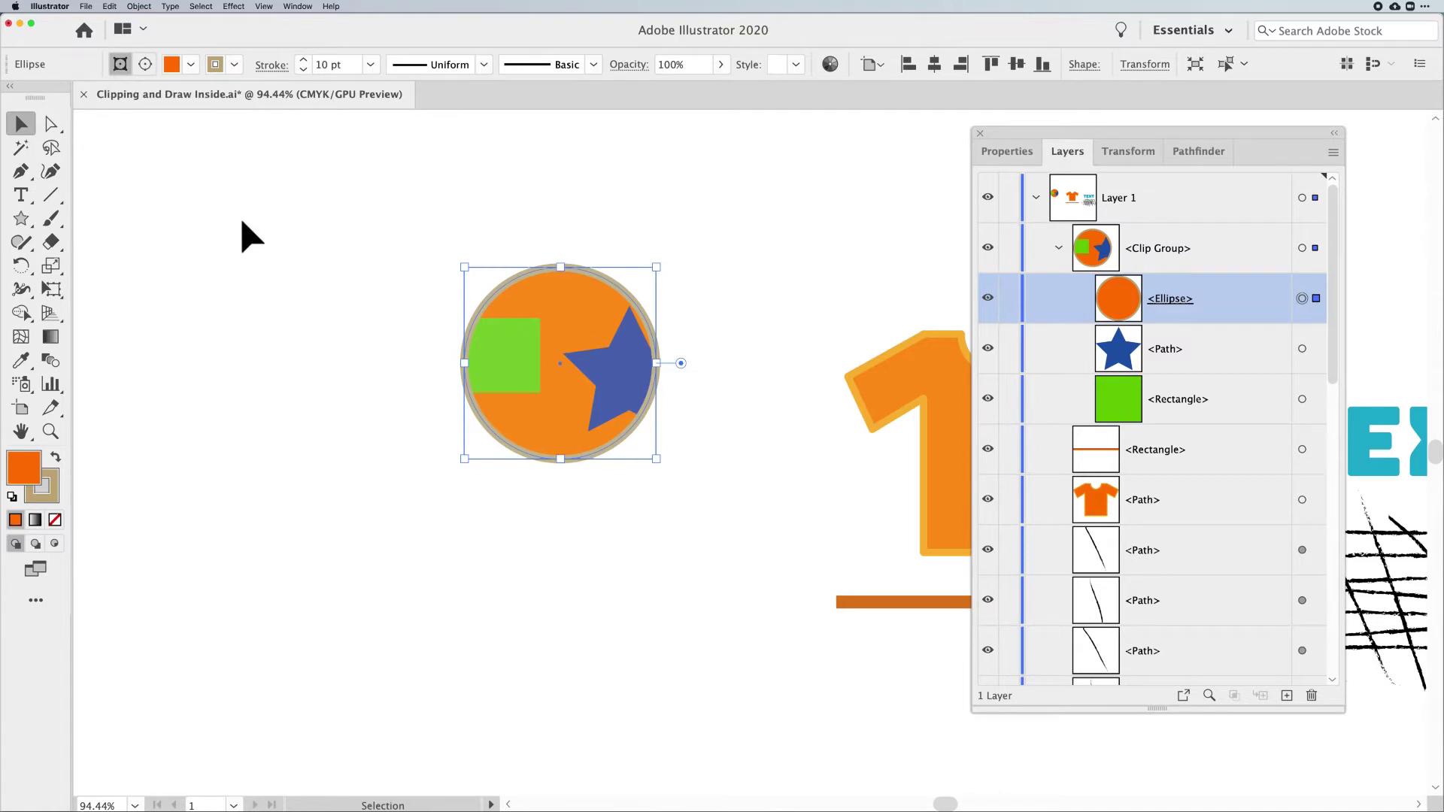
pyautogui.click(667, 264)
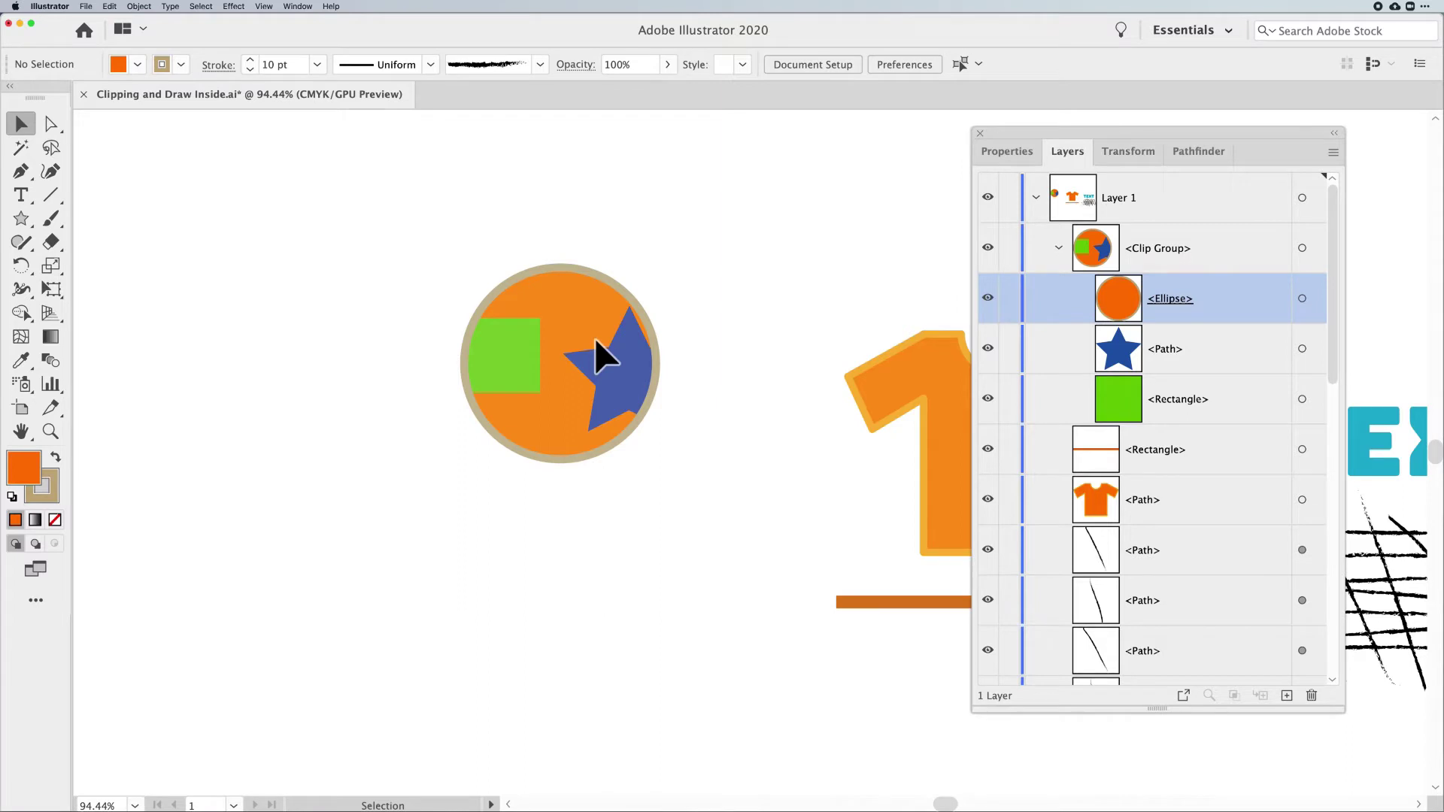
# Check what gets selected on the artboard through the star and through the circle's orange fill, and clear the selection
pyautogui.click(607, 360)
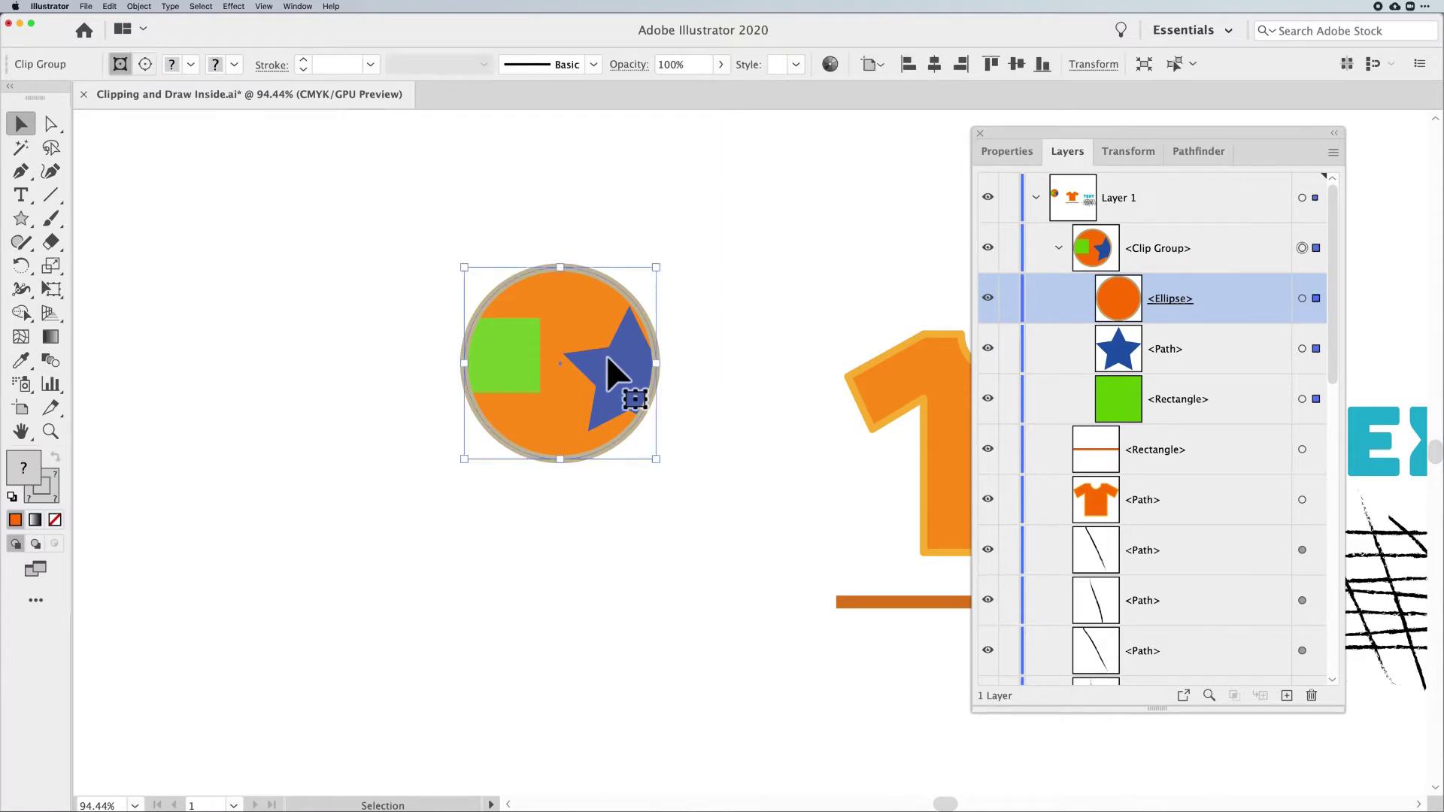
pyautogui.click(788, 301)
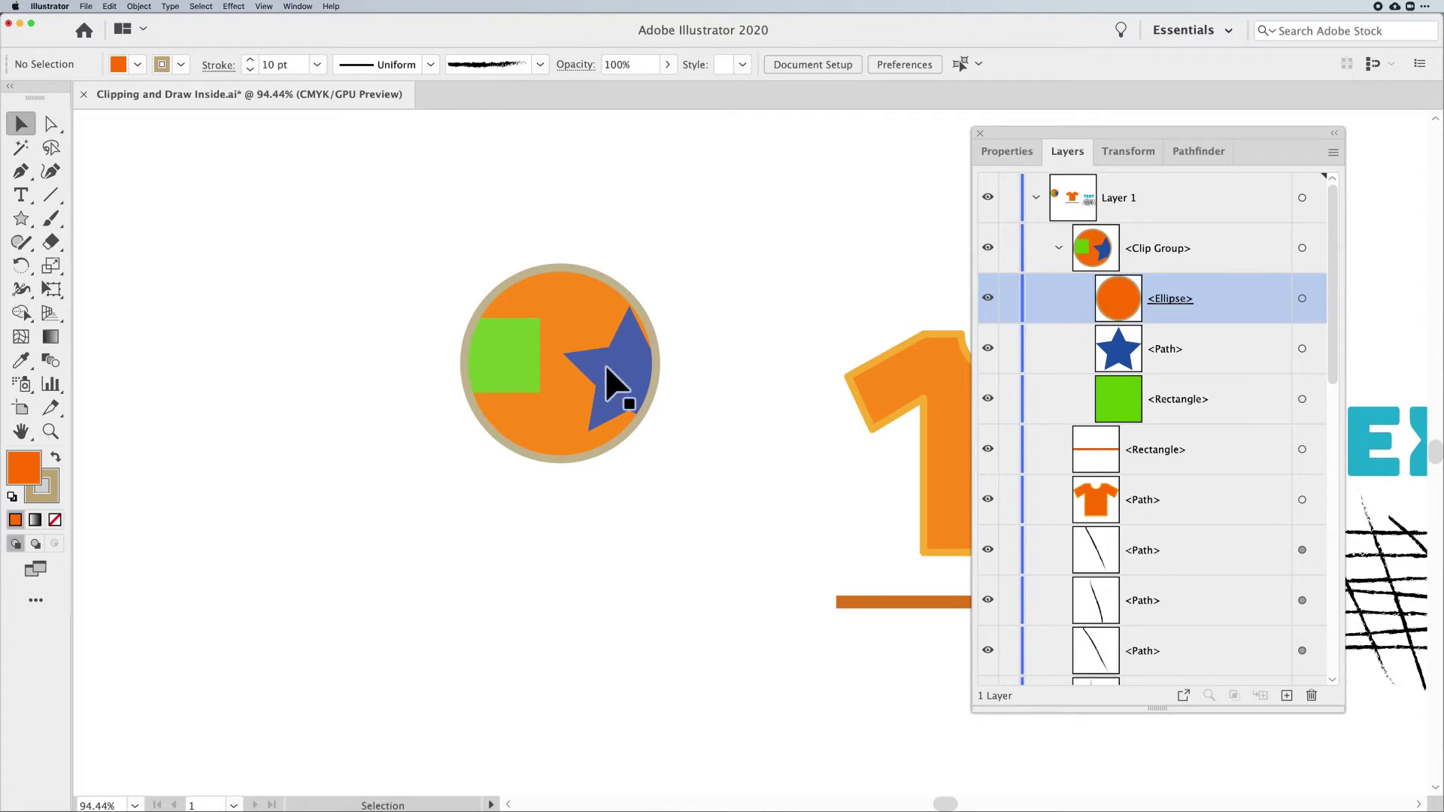
pyautogui.click(580, 284)
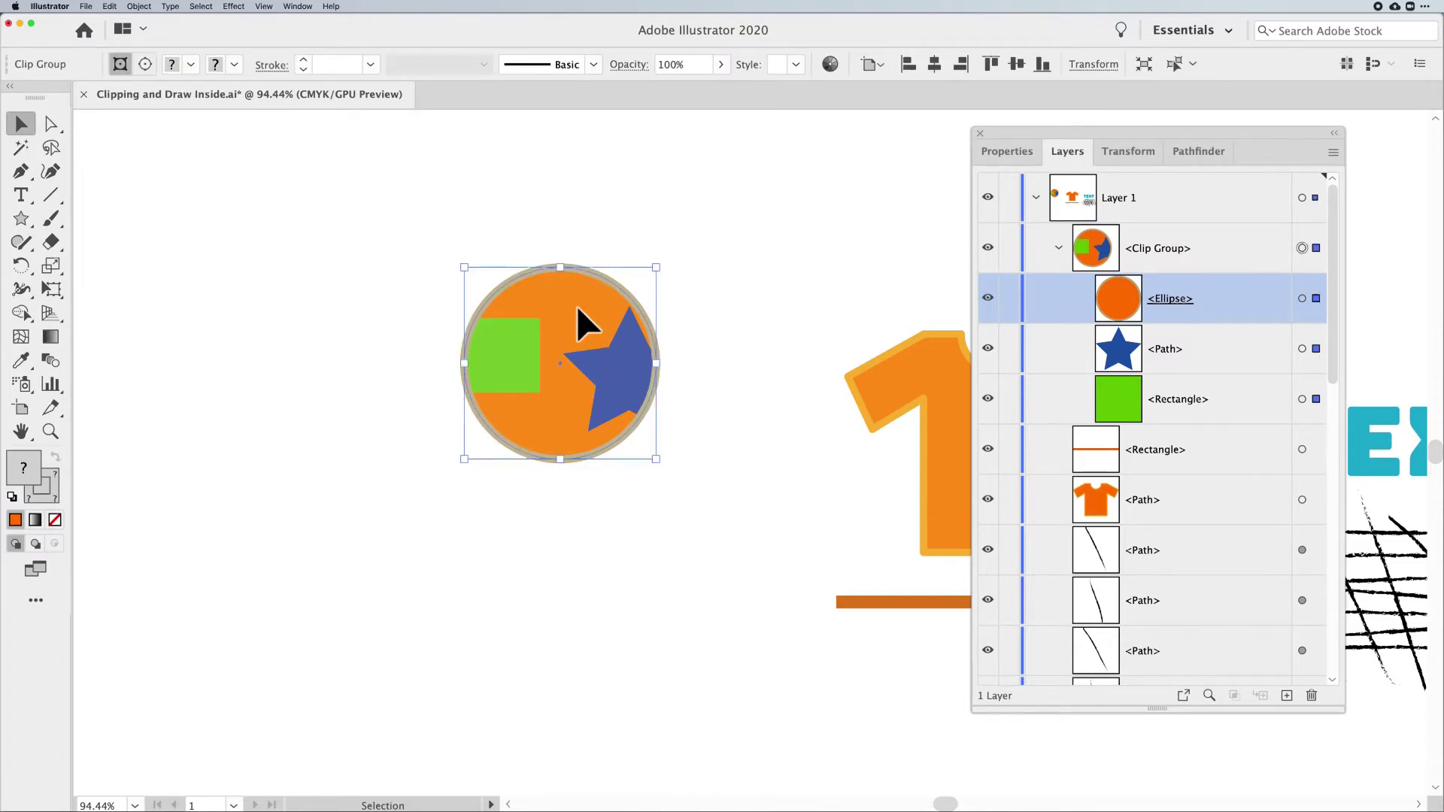
pyautogui.press('super+shift+a')
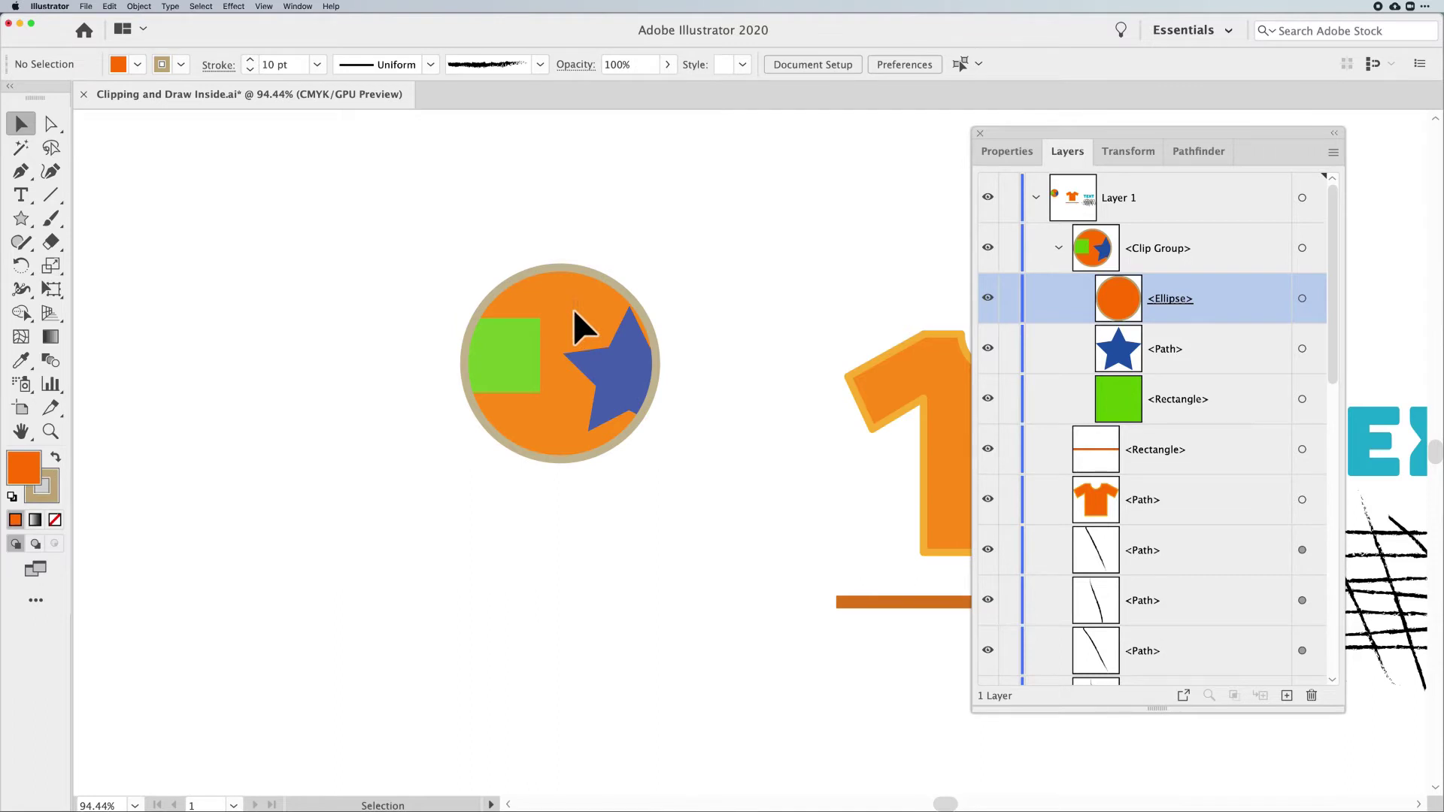
# Reselect the clip group and compare editing the star and square with editing the circular mask, then deselect
pyautogui.click(619, 366)
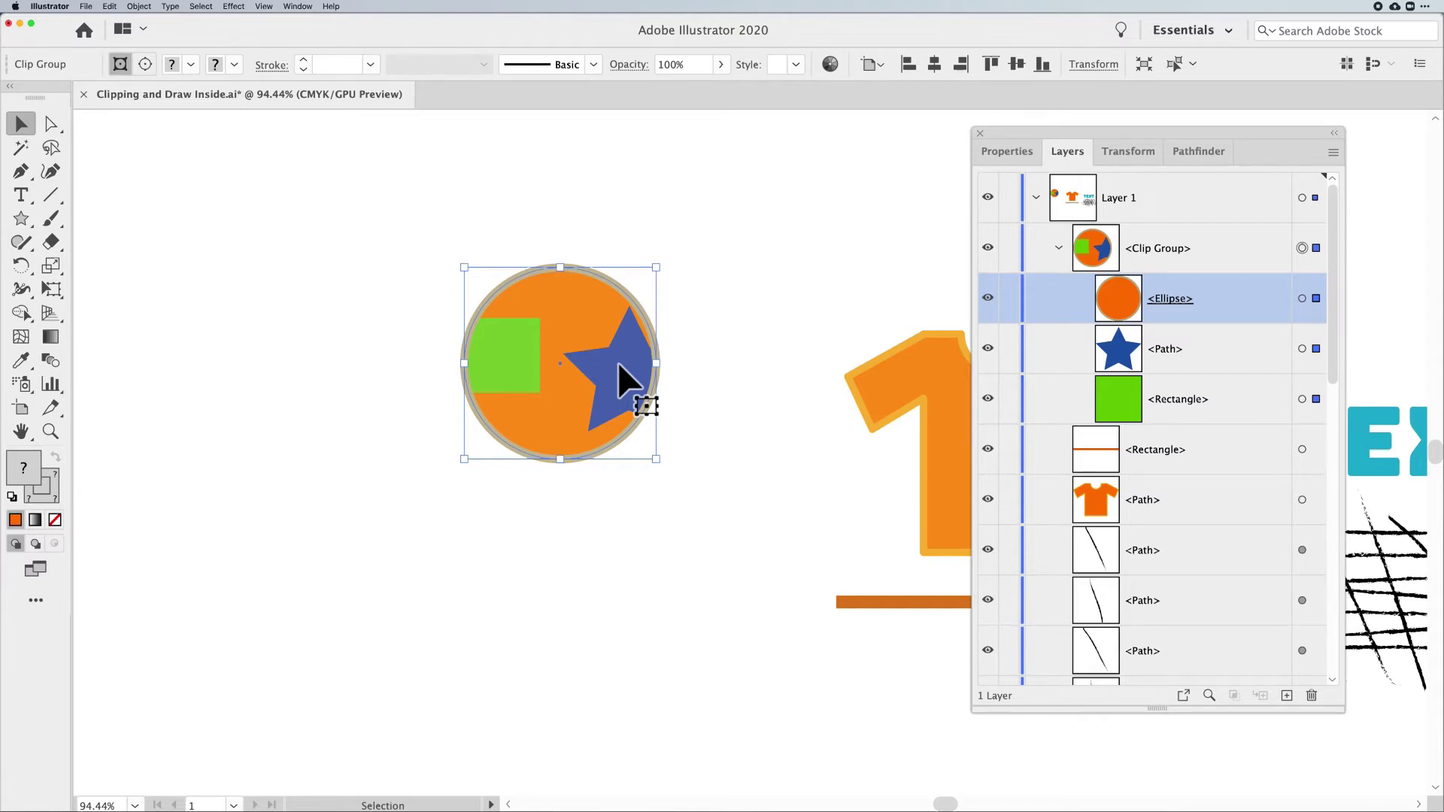
pyautogui.click(146, 68)
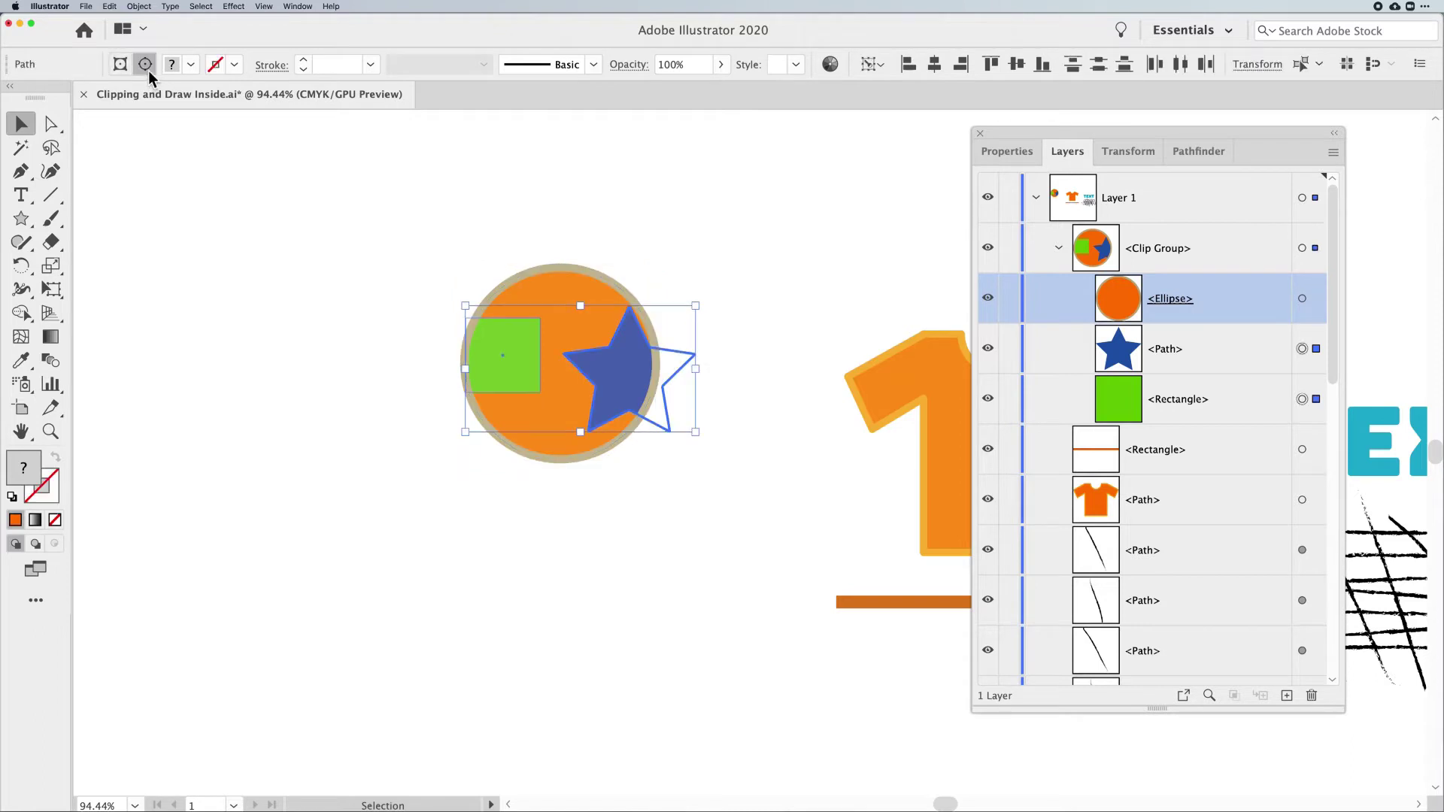
pyautogui.click(118, 69)
pyautogui.click(122, 70)
pyautogui.click(122, 70)
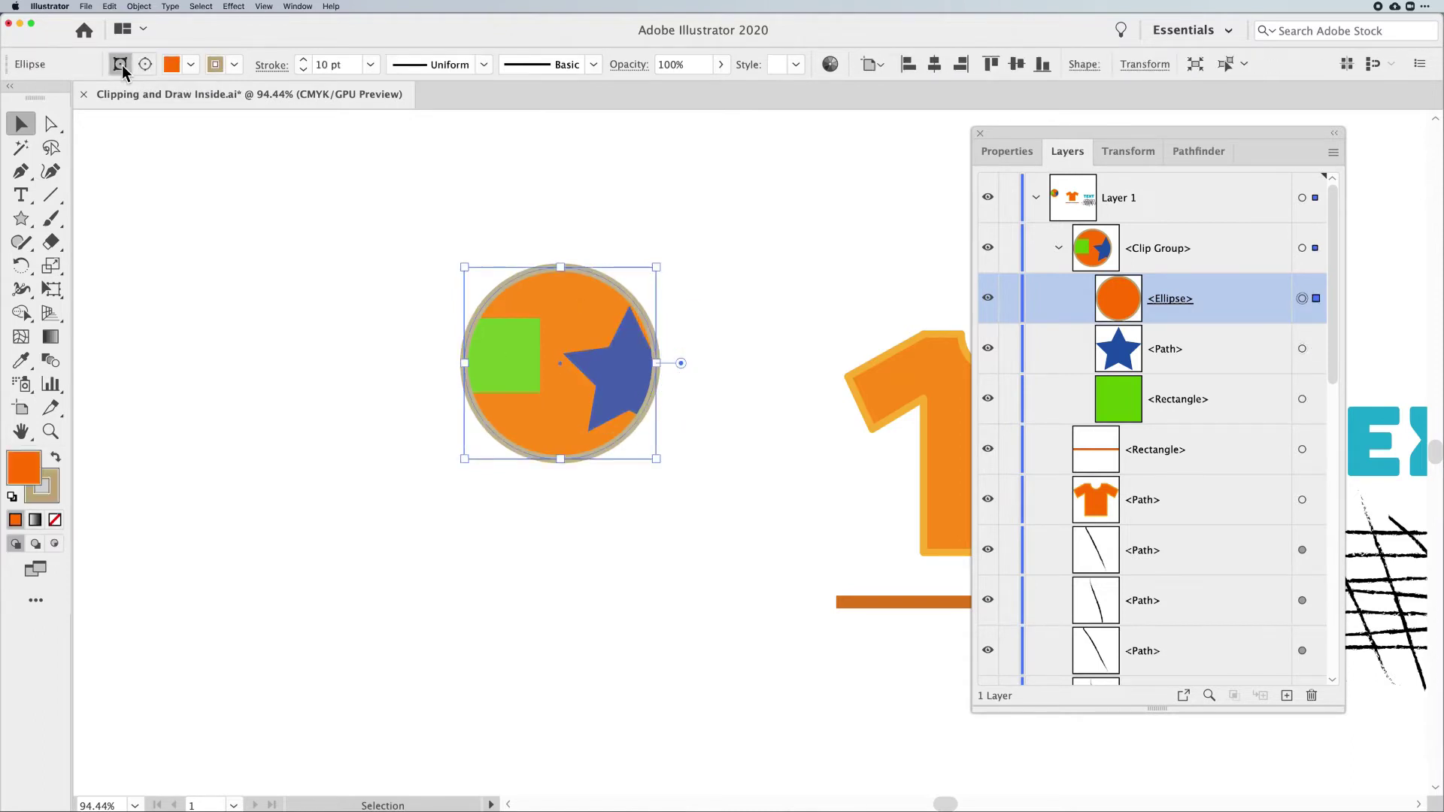
pyautogui.click(642, 227)
# Select the whole clip group, target only its ellipse in the layer structure, and deselect it
pyautogui.click(629, 385)
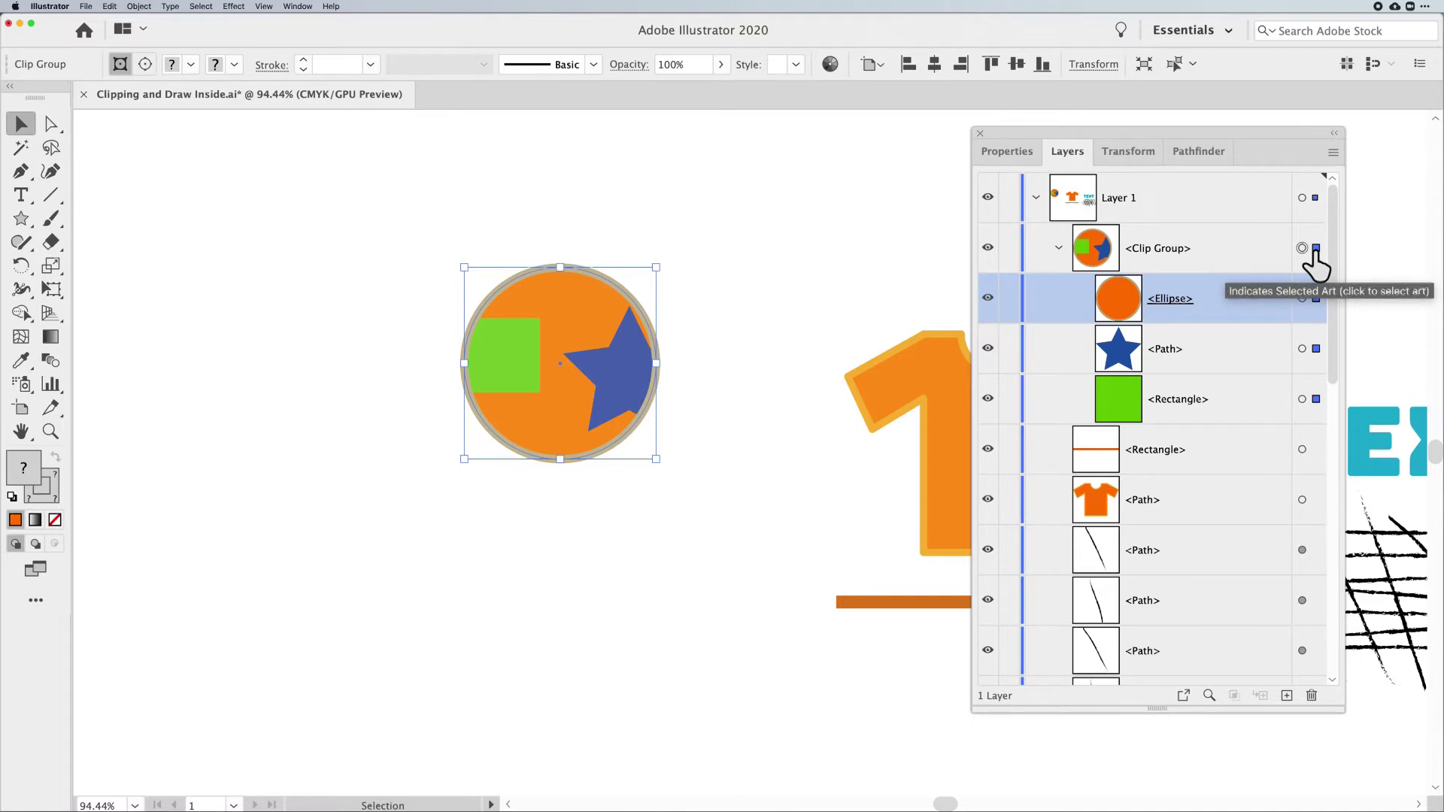
pyautogui.click(1302, 299)
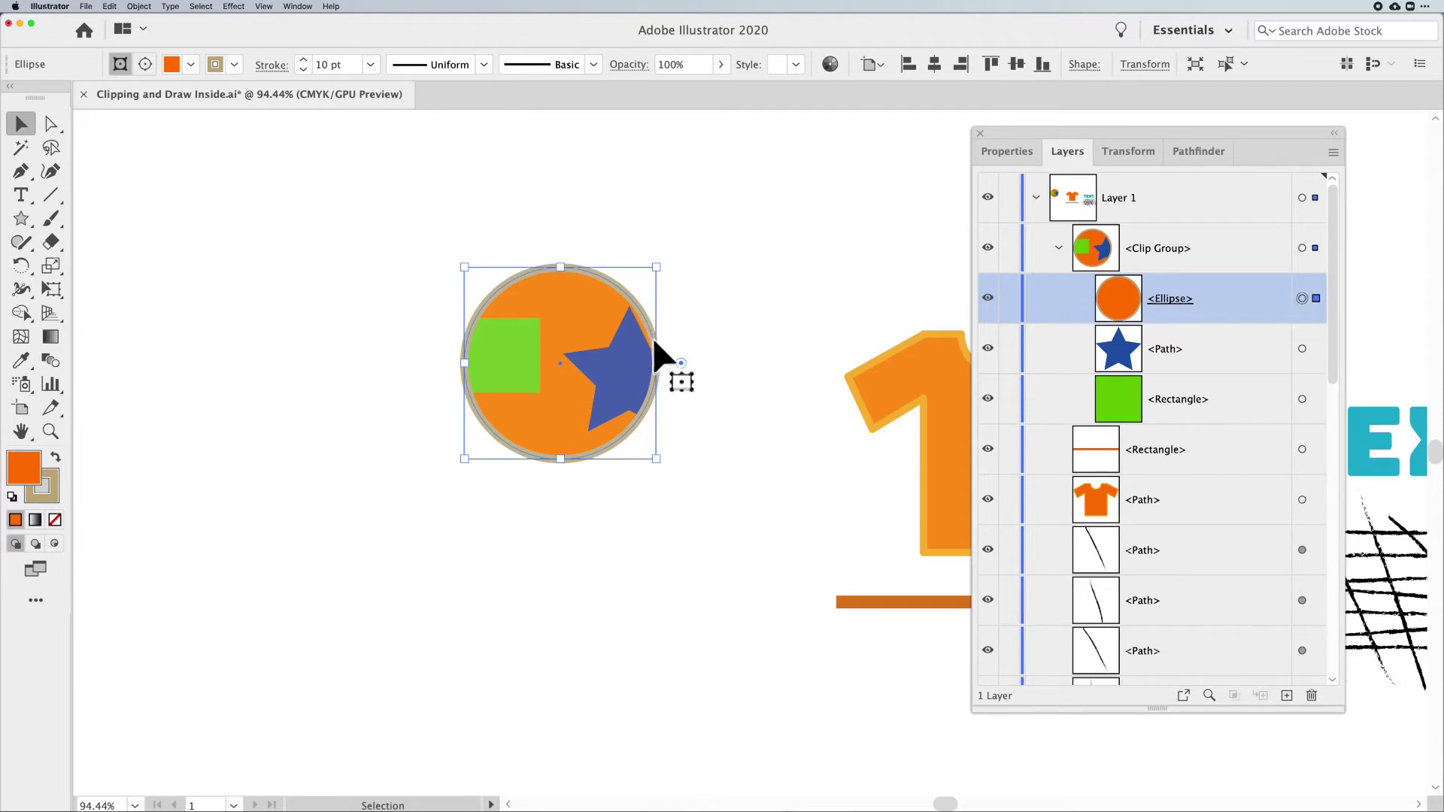
pyautogui.click(682, 401)
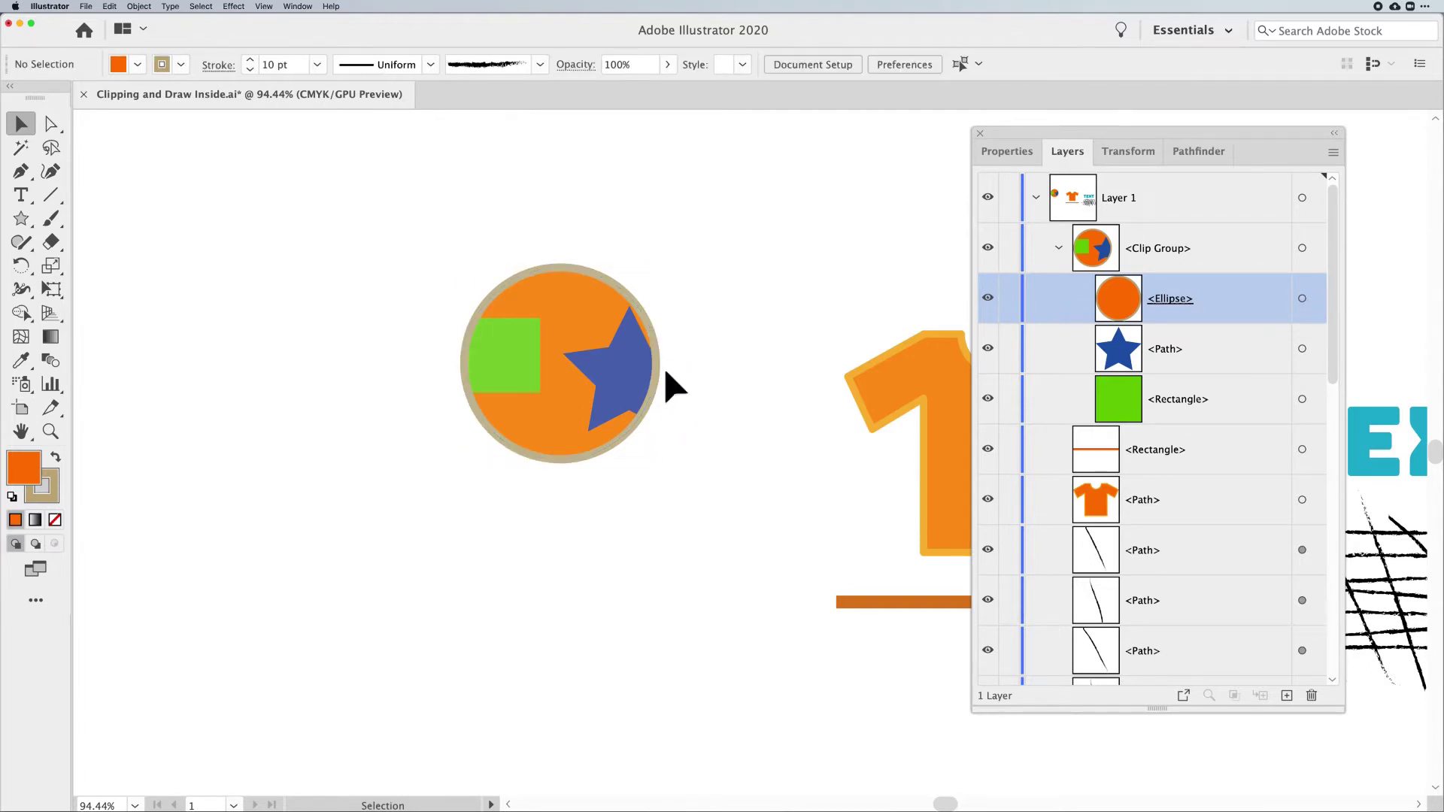
# Target the clip group's ellipse and squash it vertically from both ends into a wide oval
pyautogui.click(1302, 299)
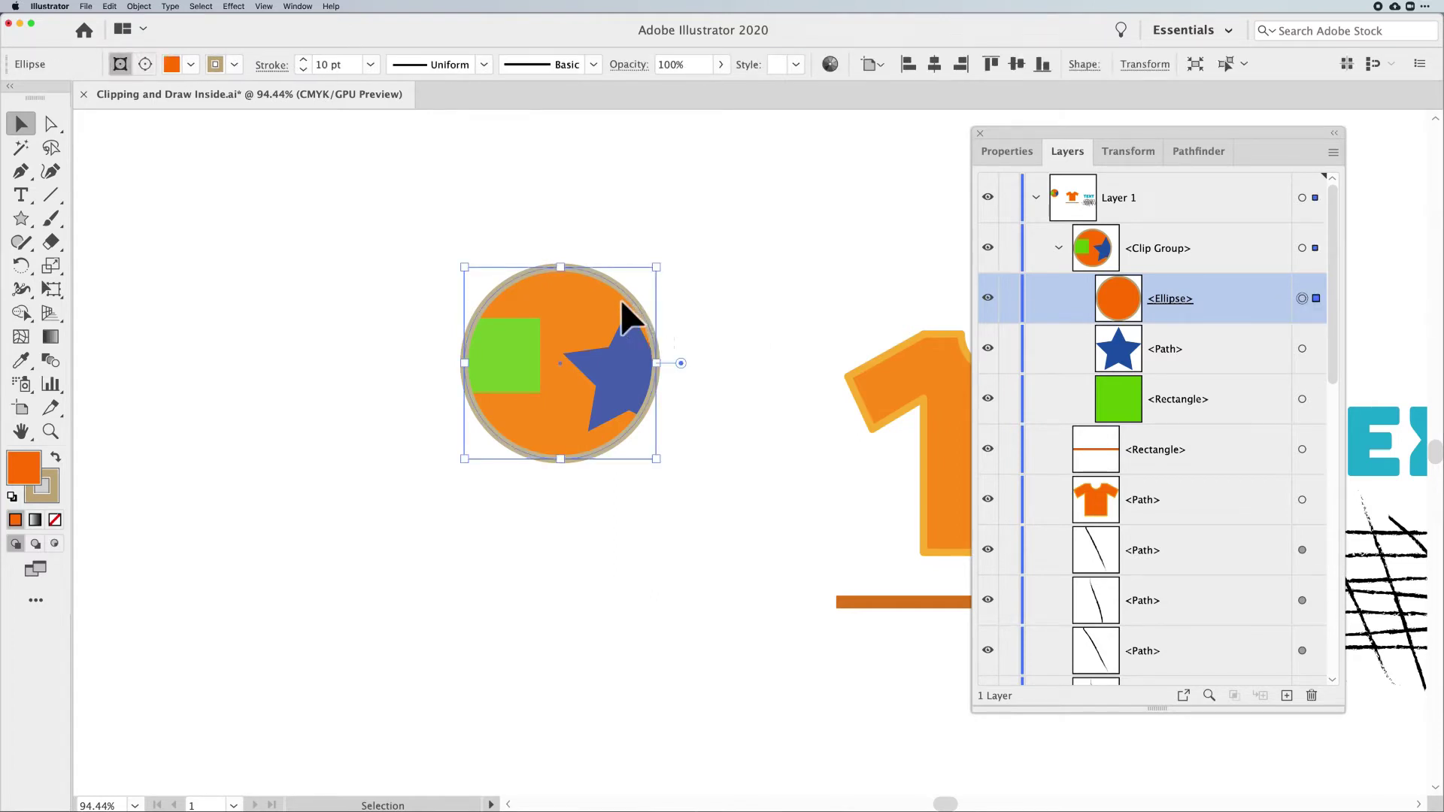
pyautogui.moveTo(561, 267); pyautogui.dragTo(560, 286)
pyautogui.moveTo(561, 458); pyautogui.dragTo(560, 437)
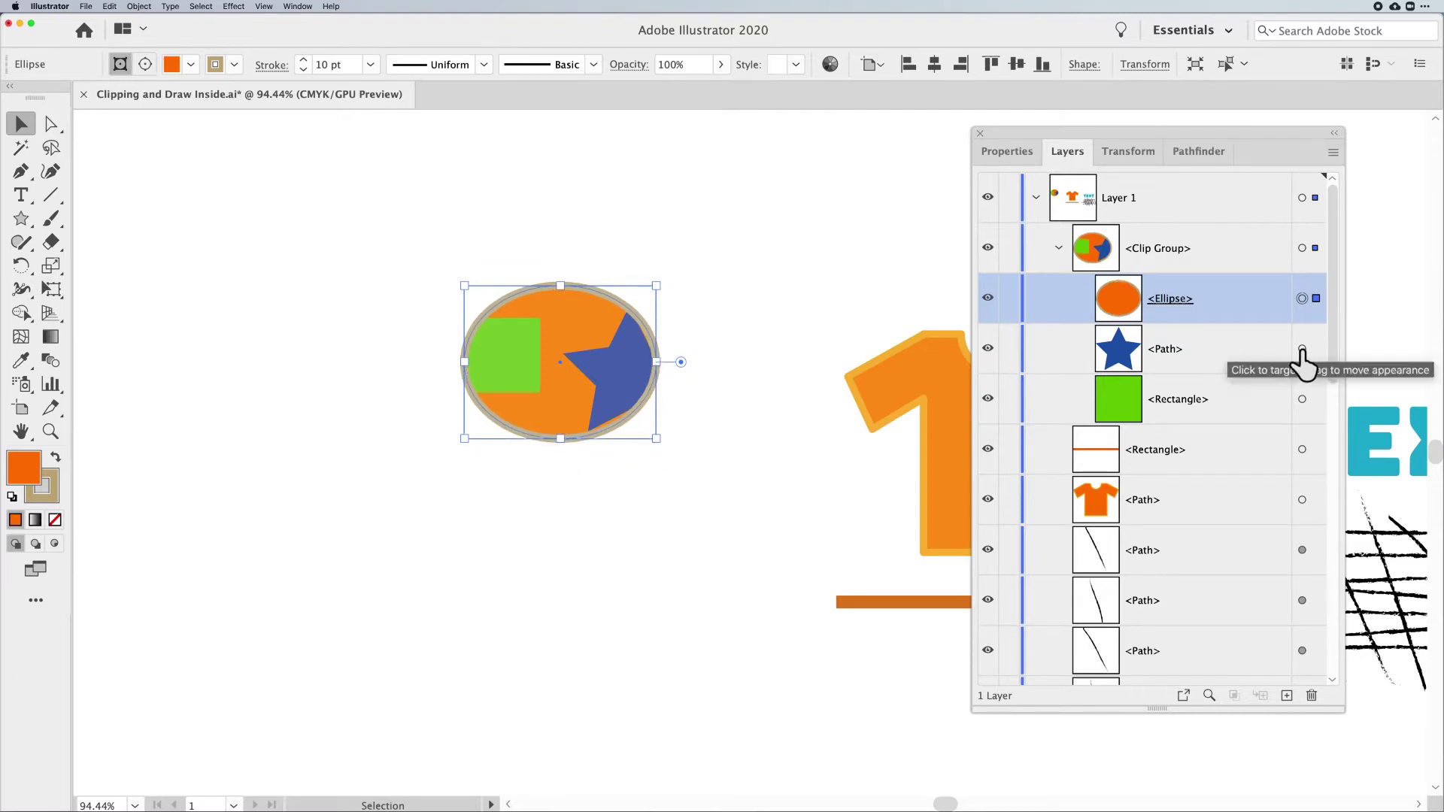
# Target the star inside the clip group, rotate it counterclockwise, and fill it with red
pyautogui.click(1301, 349)
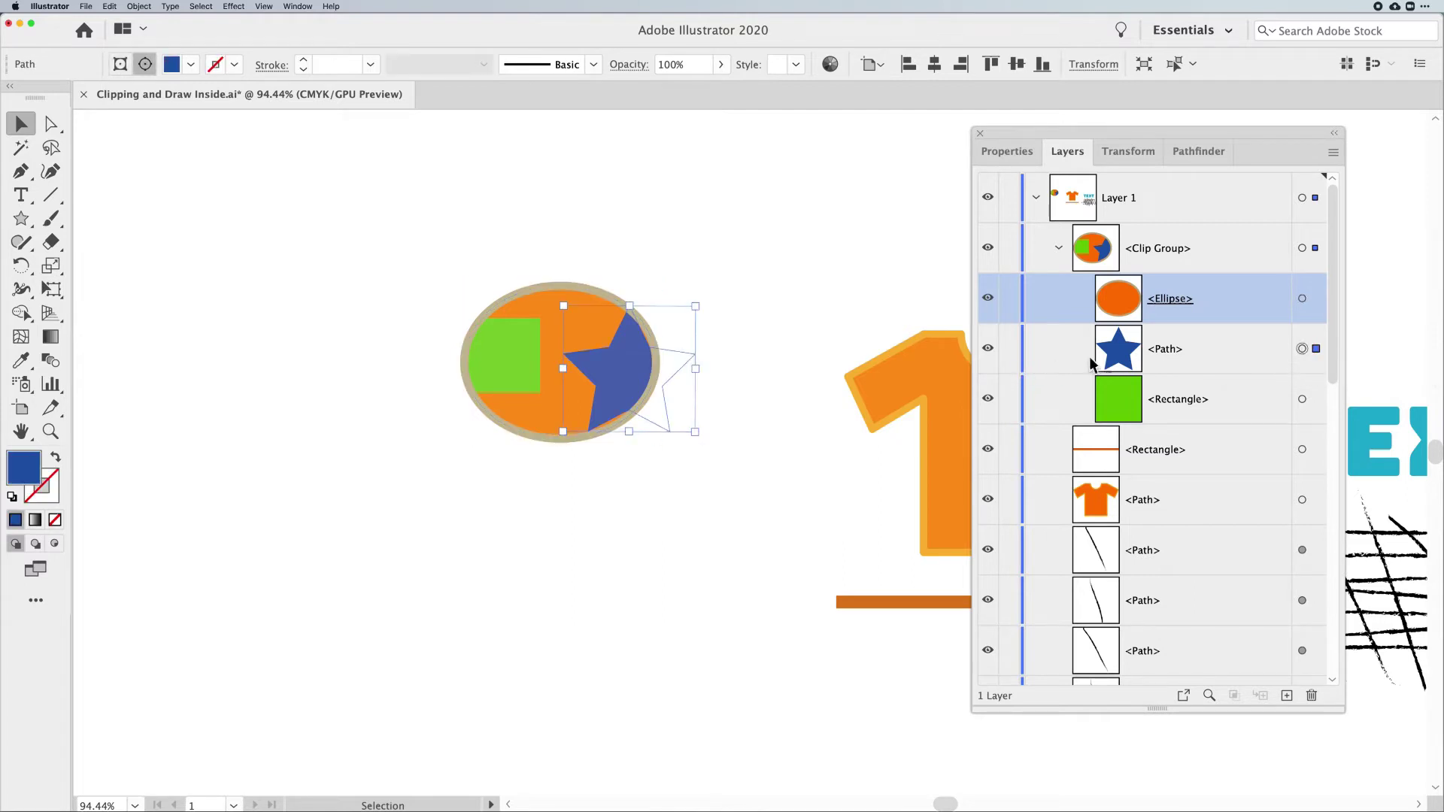
pyautogui.click(1199, 354)
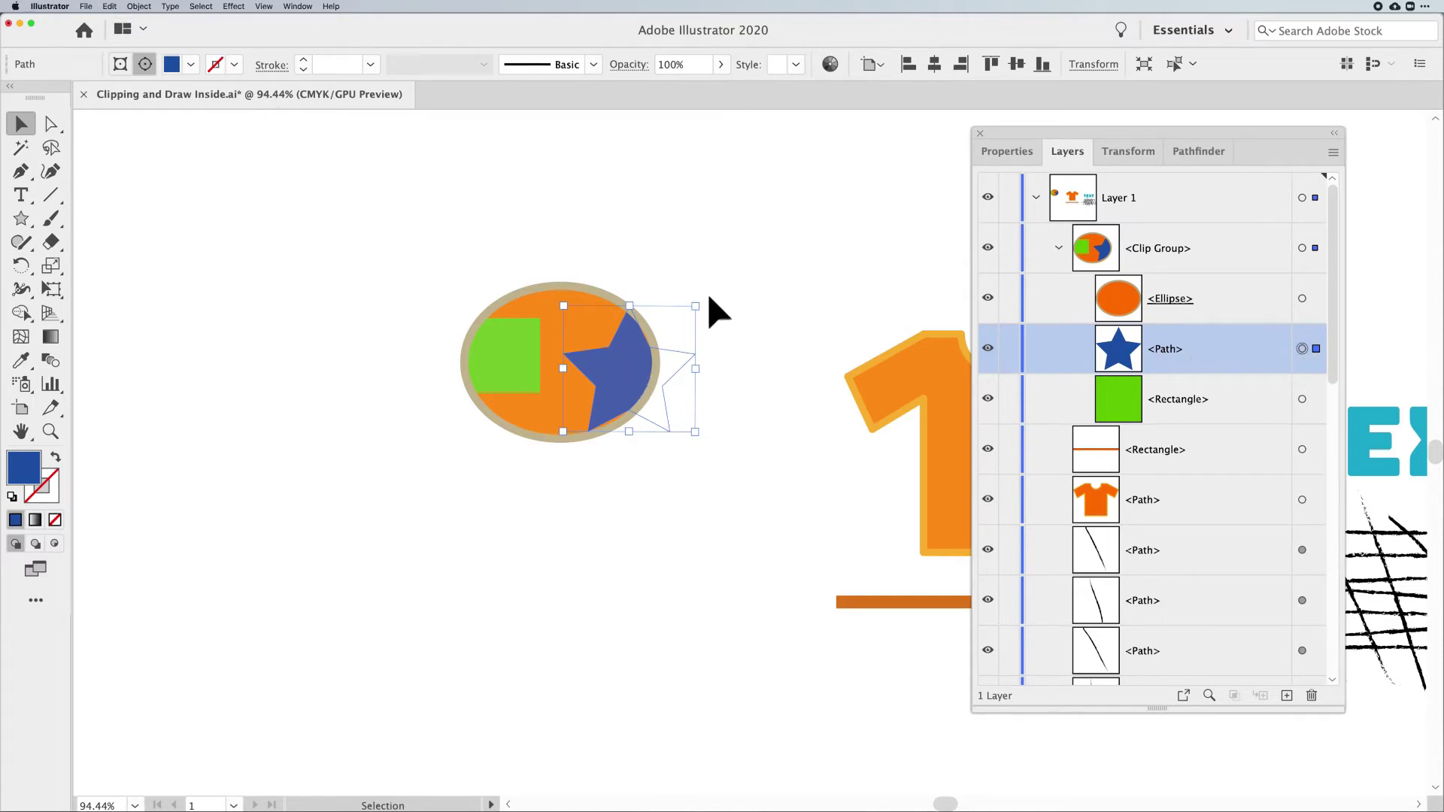
pyautogui.moveTo(696, 300); pyautogui.dragTo(661, 284)
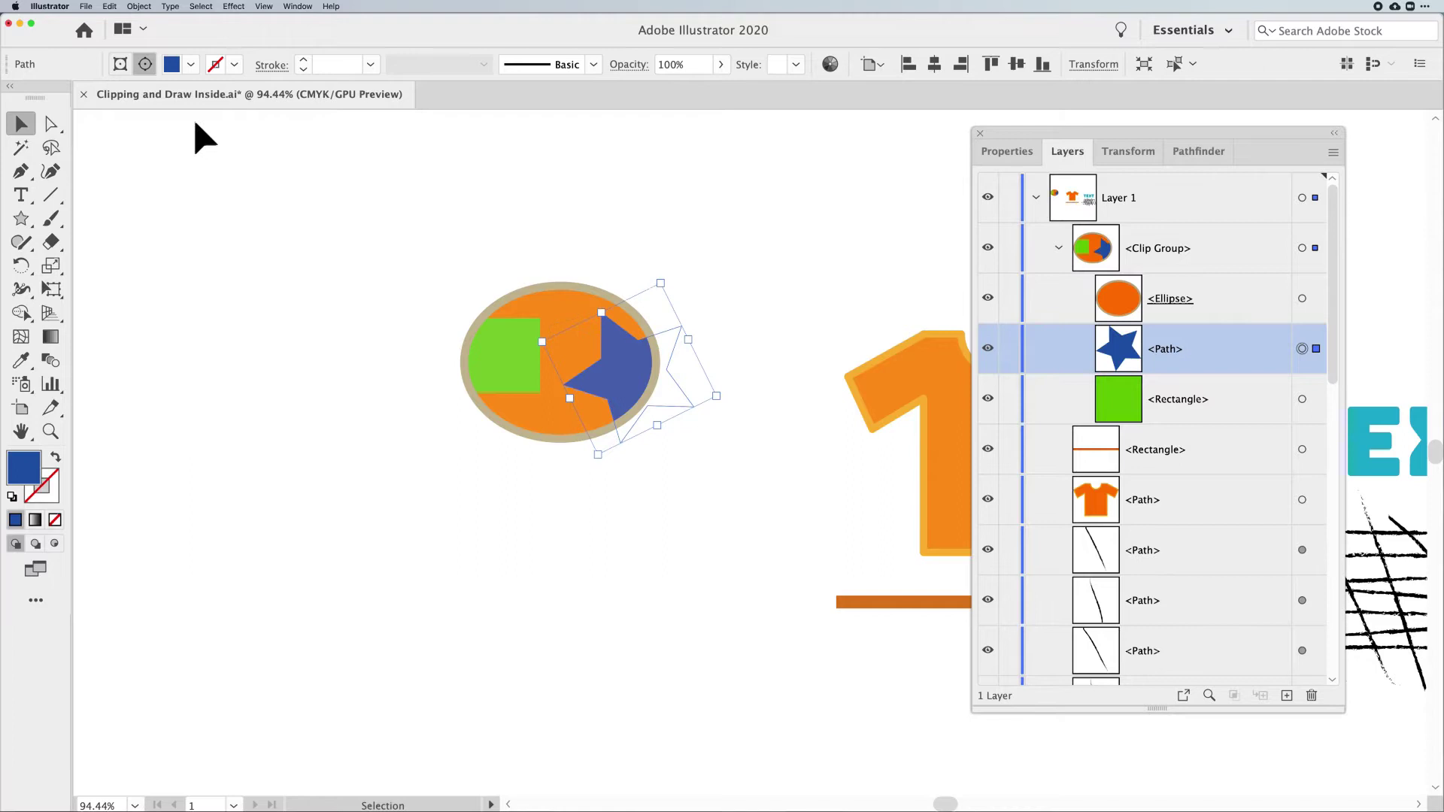
pyautogui.click(189, 66)
pyautogui.click(130, 132)
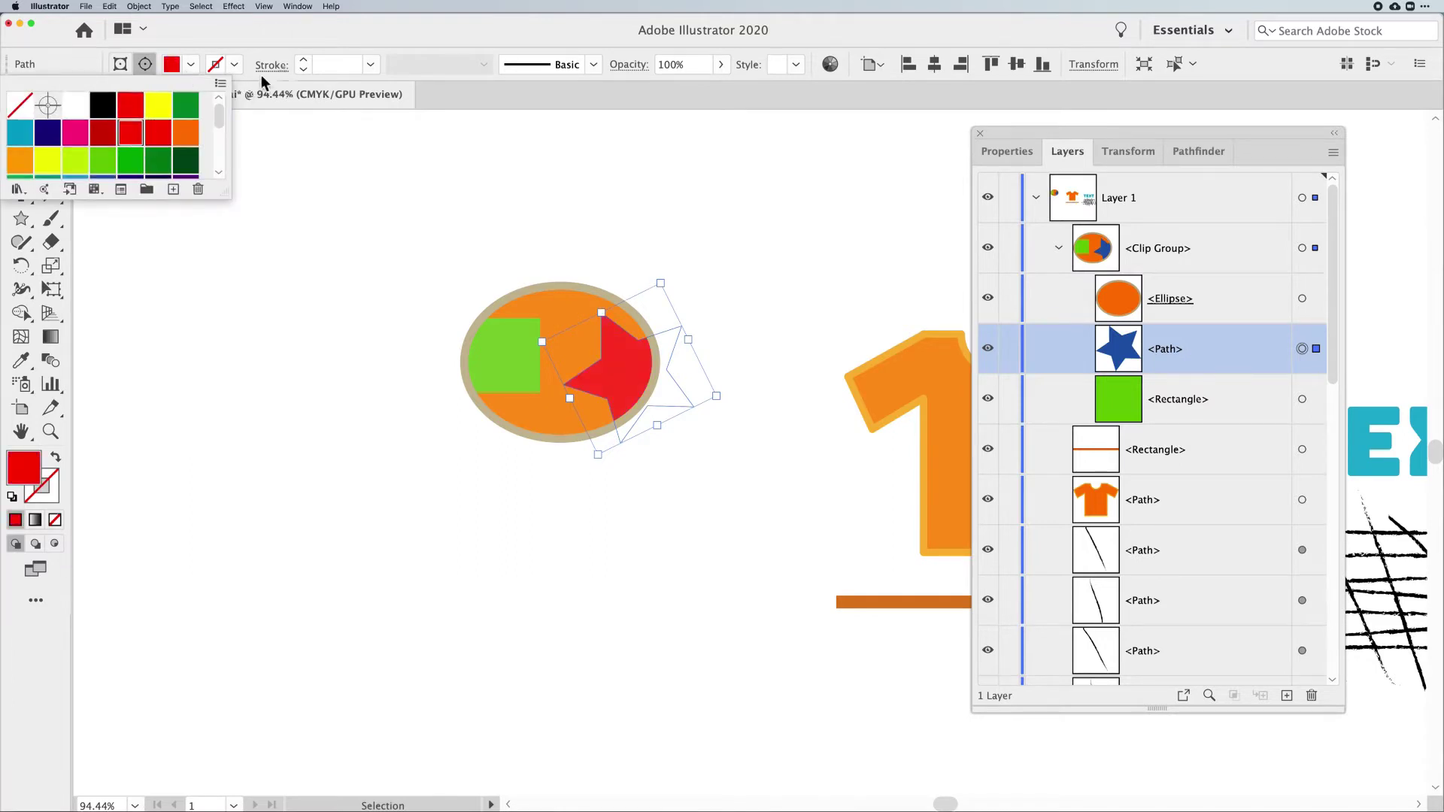
# Add a 10 pt tan stroke to the red star
pyautogui.click(303, 63)
pyautogui.click(304, 63)
pyautogui.click(304, 63)
pyautogui.click(303, 63)
pyautogui.click(304, 63)
pyautogui.click(304, 63)
pyautogui.click(303, 63)
pyautogui.click(303, 63)
pyautogui.click(303, 63)
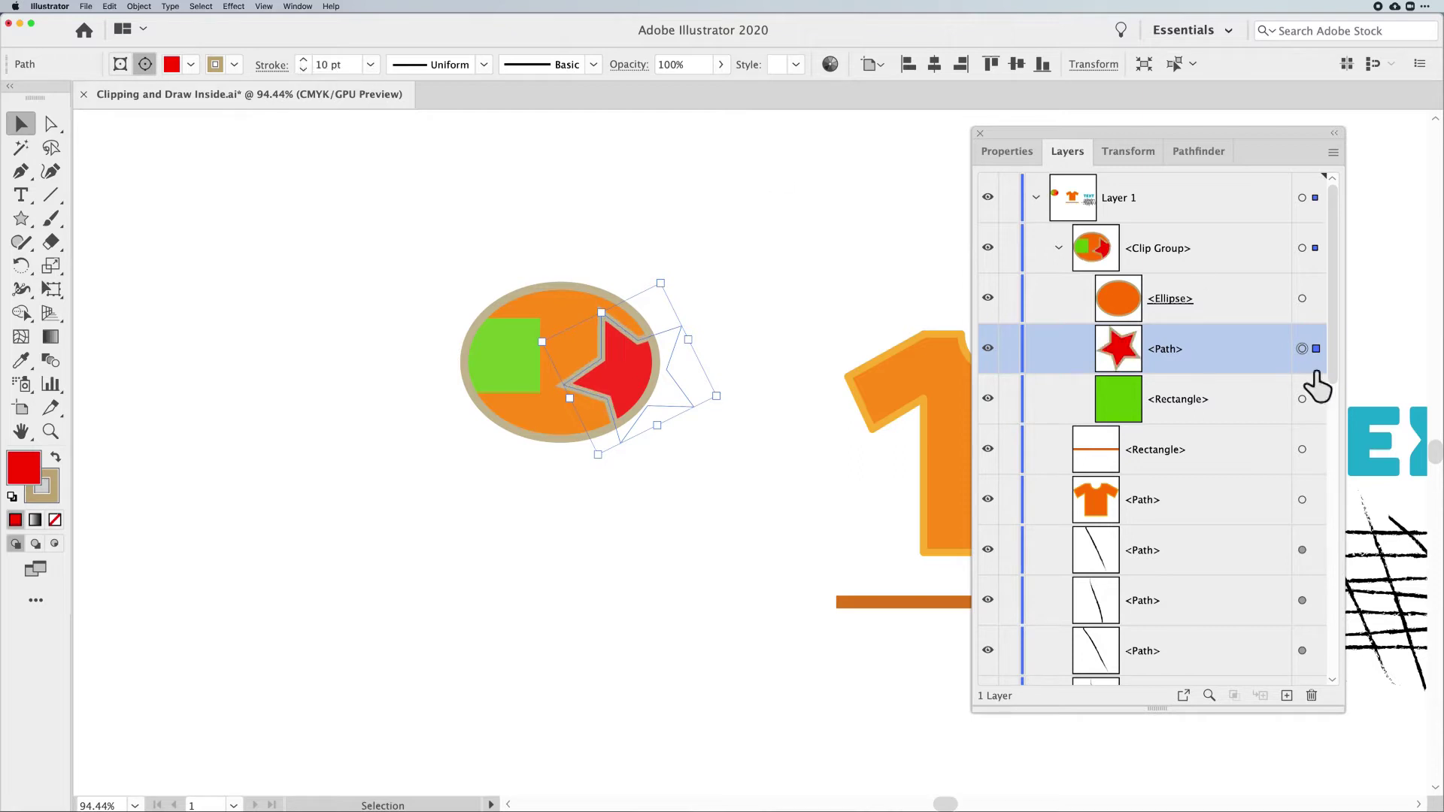
# Target the green rectangle in the clip group, round all its corners slightly, and fill it with magenta
pyautogui.click(1302, 399)
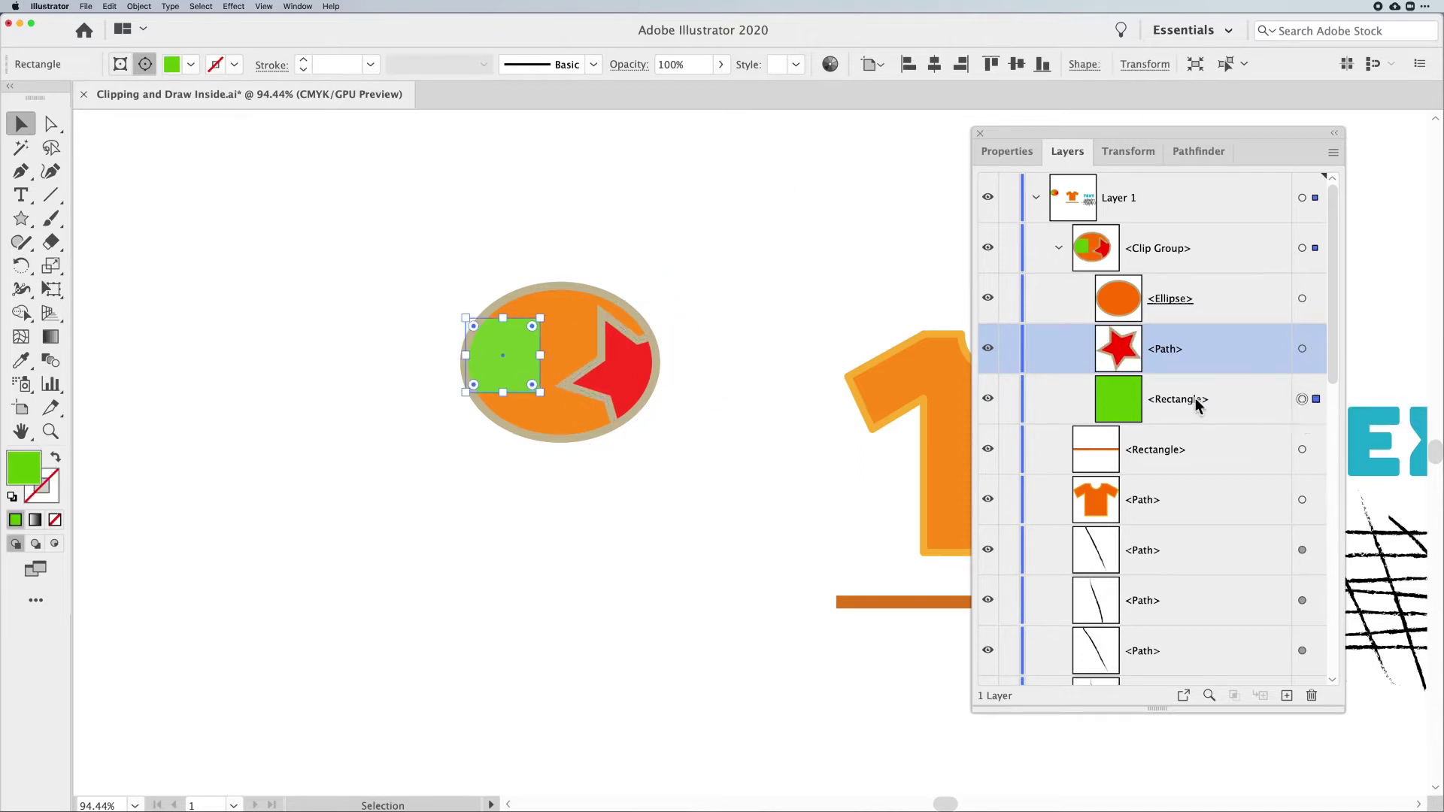
pyautogui.moveTo(532, 383); pyautogui.dragTo(522, 372)
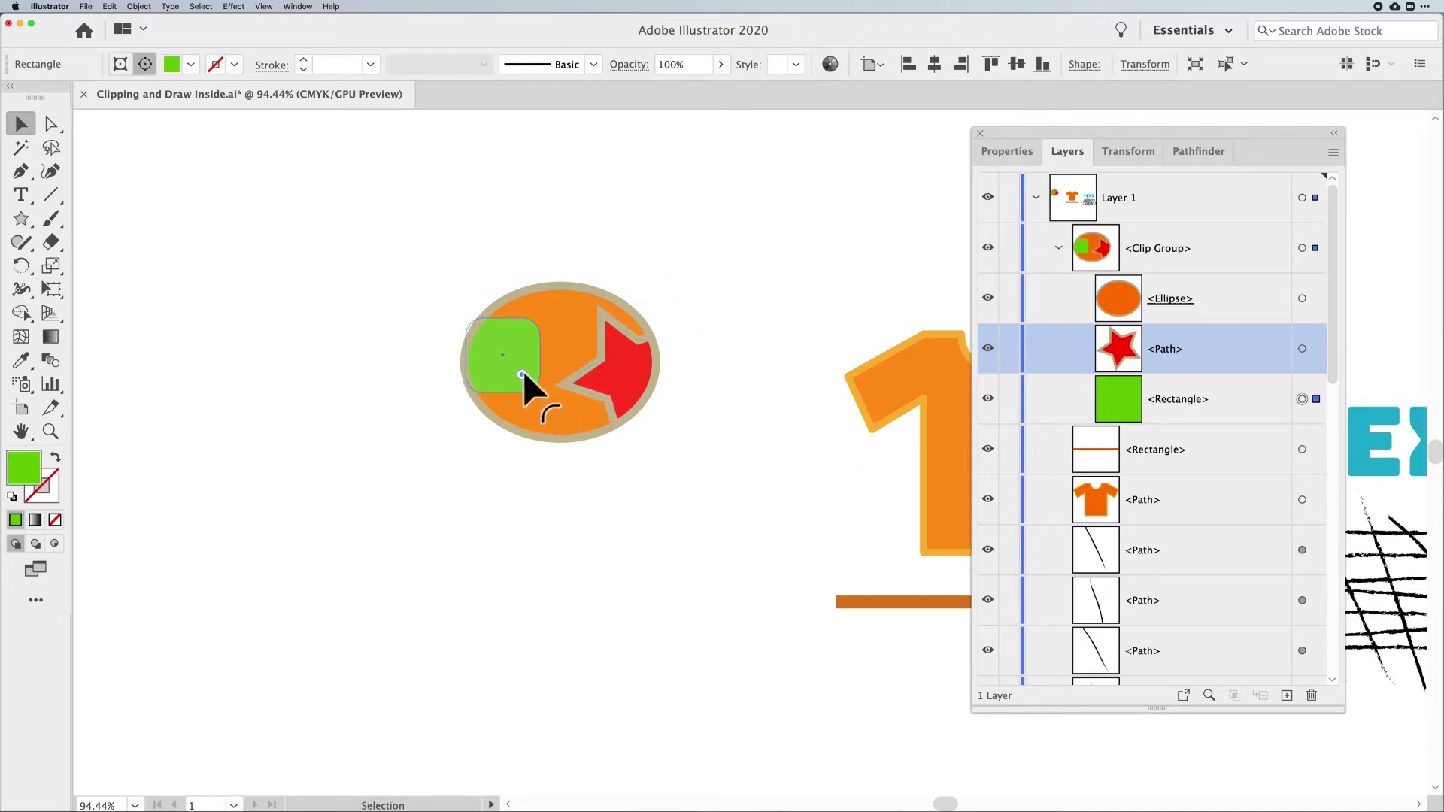
pyautogui.click(190, 63)
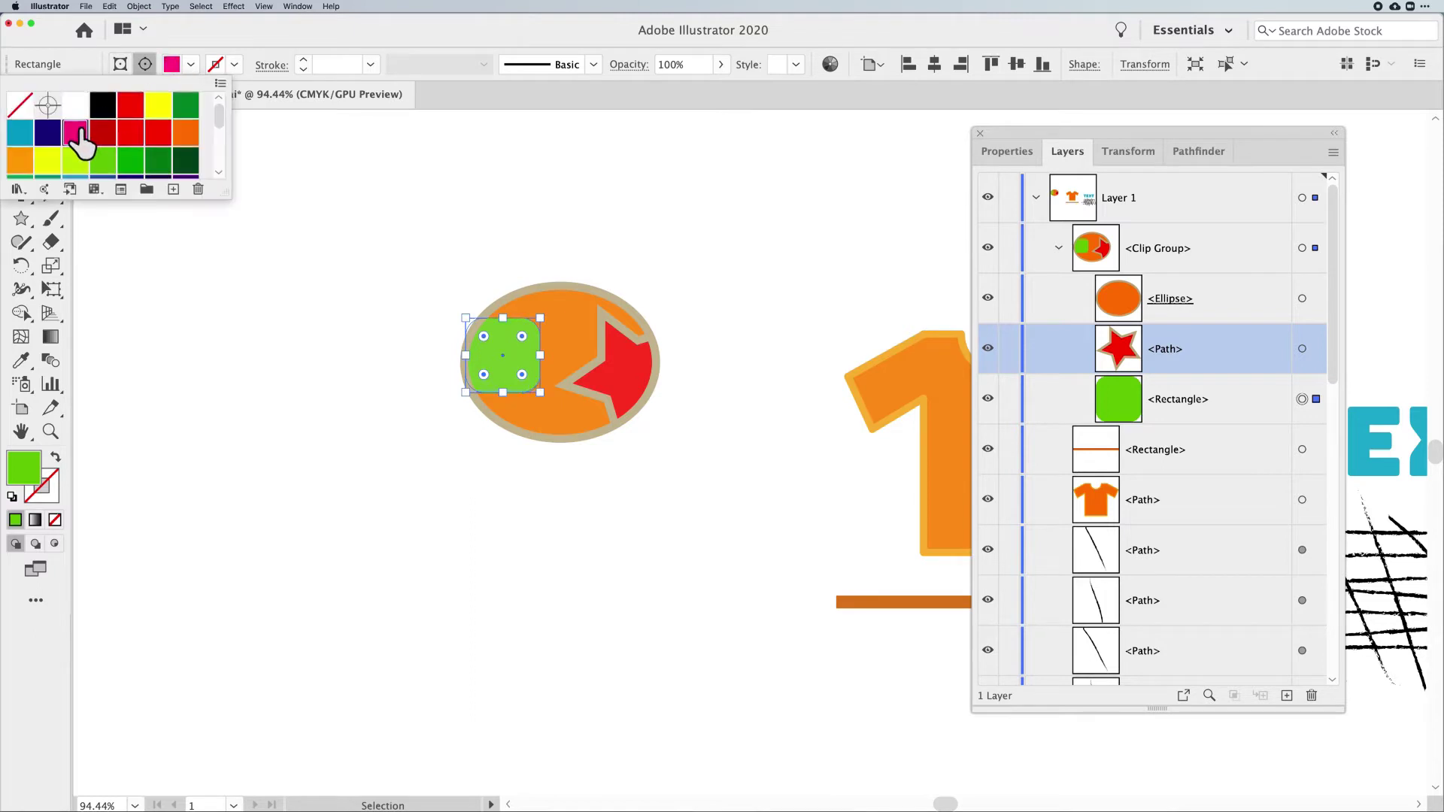
pyautogui.click(75, 133)
# Add a 3 pt purple stroke to the magenta rectangle and deselect it
pyautogui.click(303, 59)
pyautogui.click(303, 59)
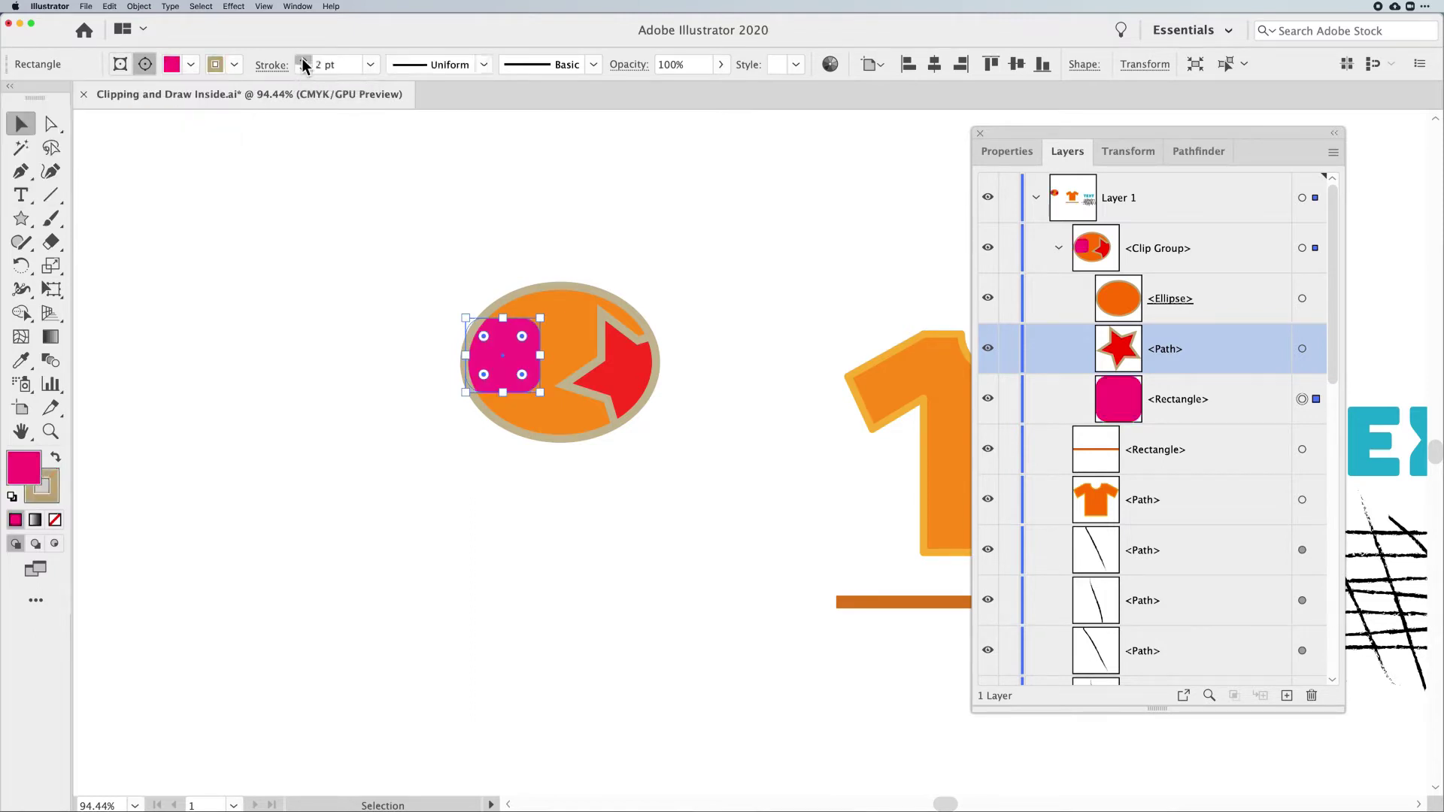
pyautogui.click(224, 67)
pyautogui.click(107, 171)
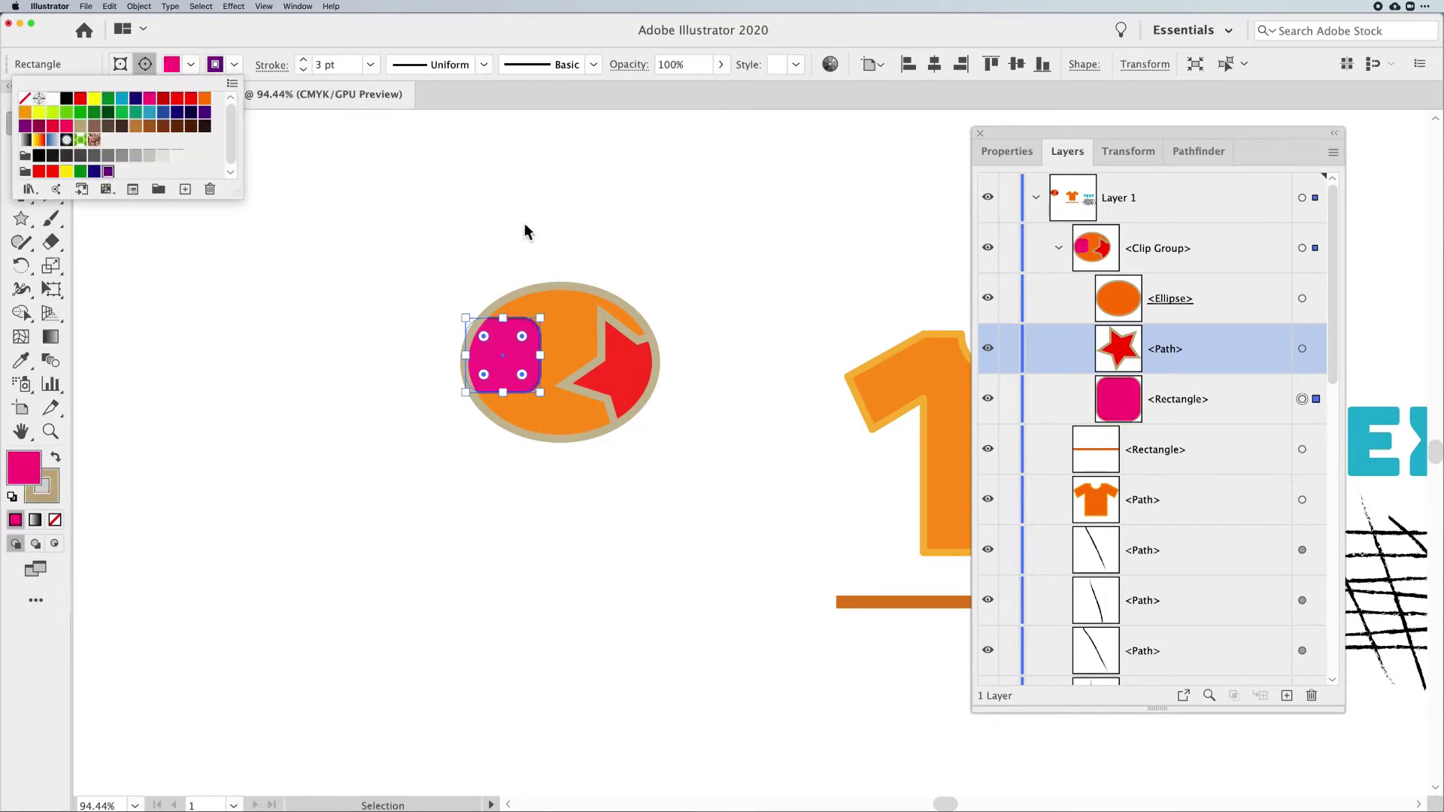
pyautogui.click(759, 382)
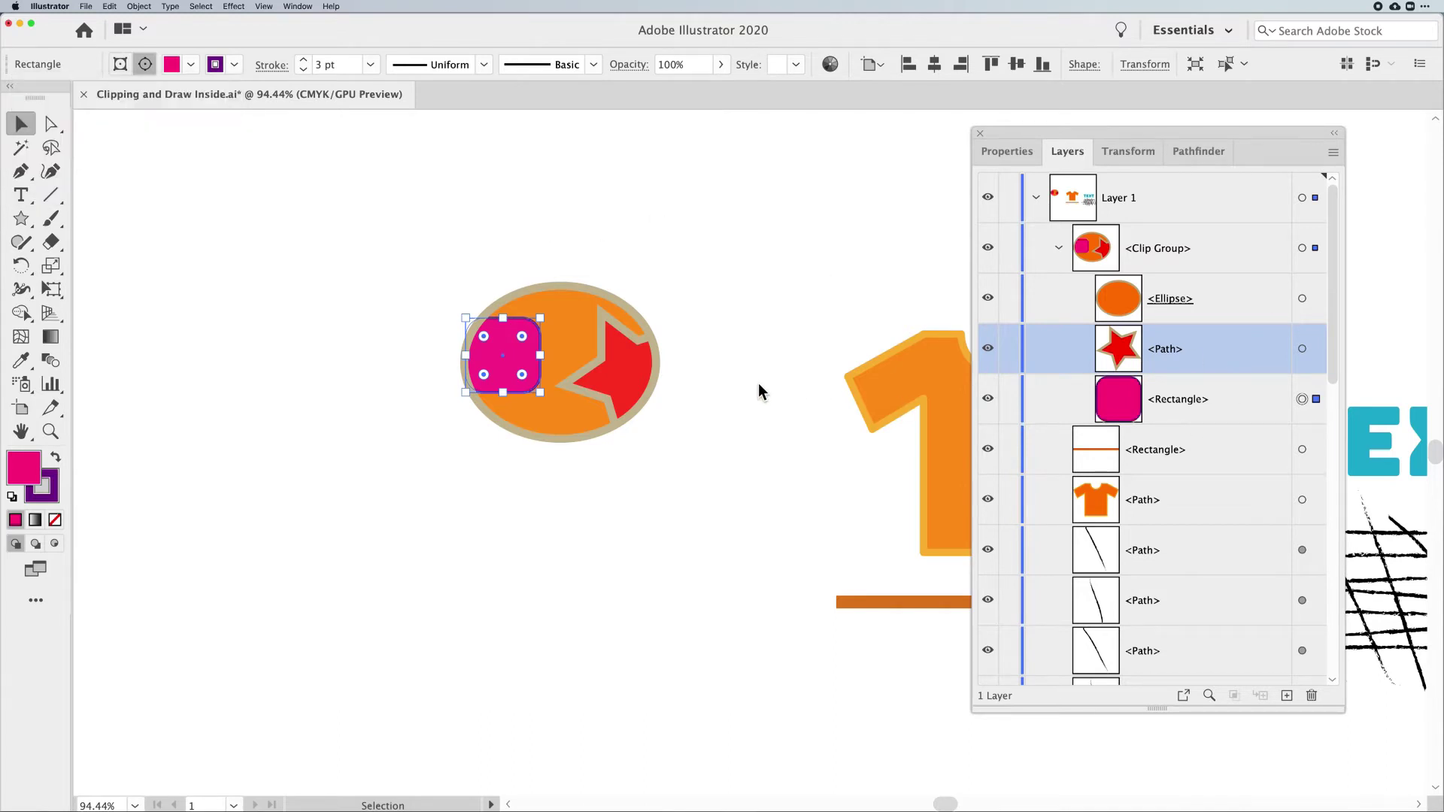
pyautogui.click(725, 372)
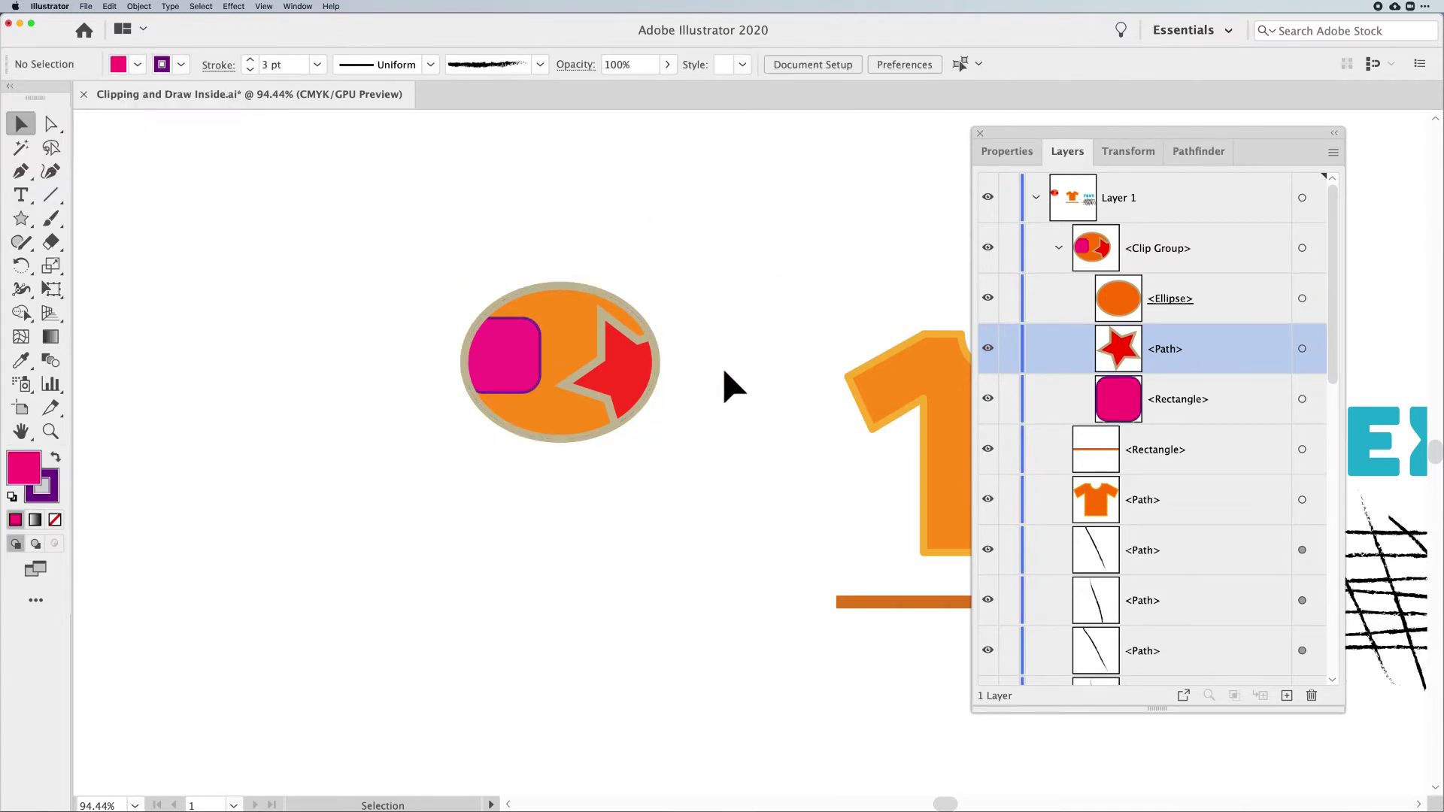
# Select the clip group and release its clipping mask
pyautogui.click(619, 370)
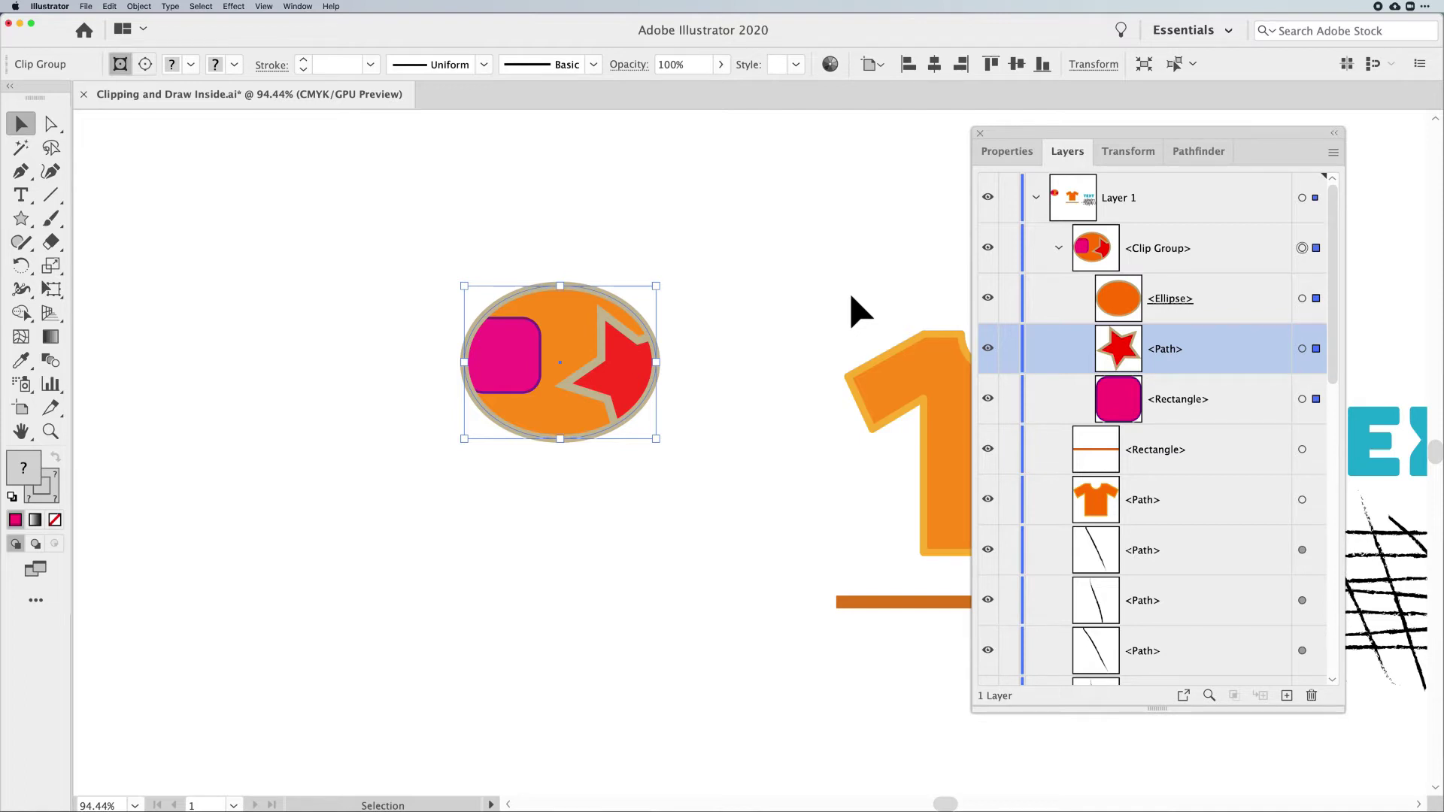
pyautogui.click(143, 7)
pyautogui.moveTo(154, 361)
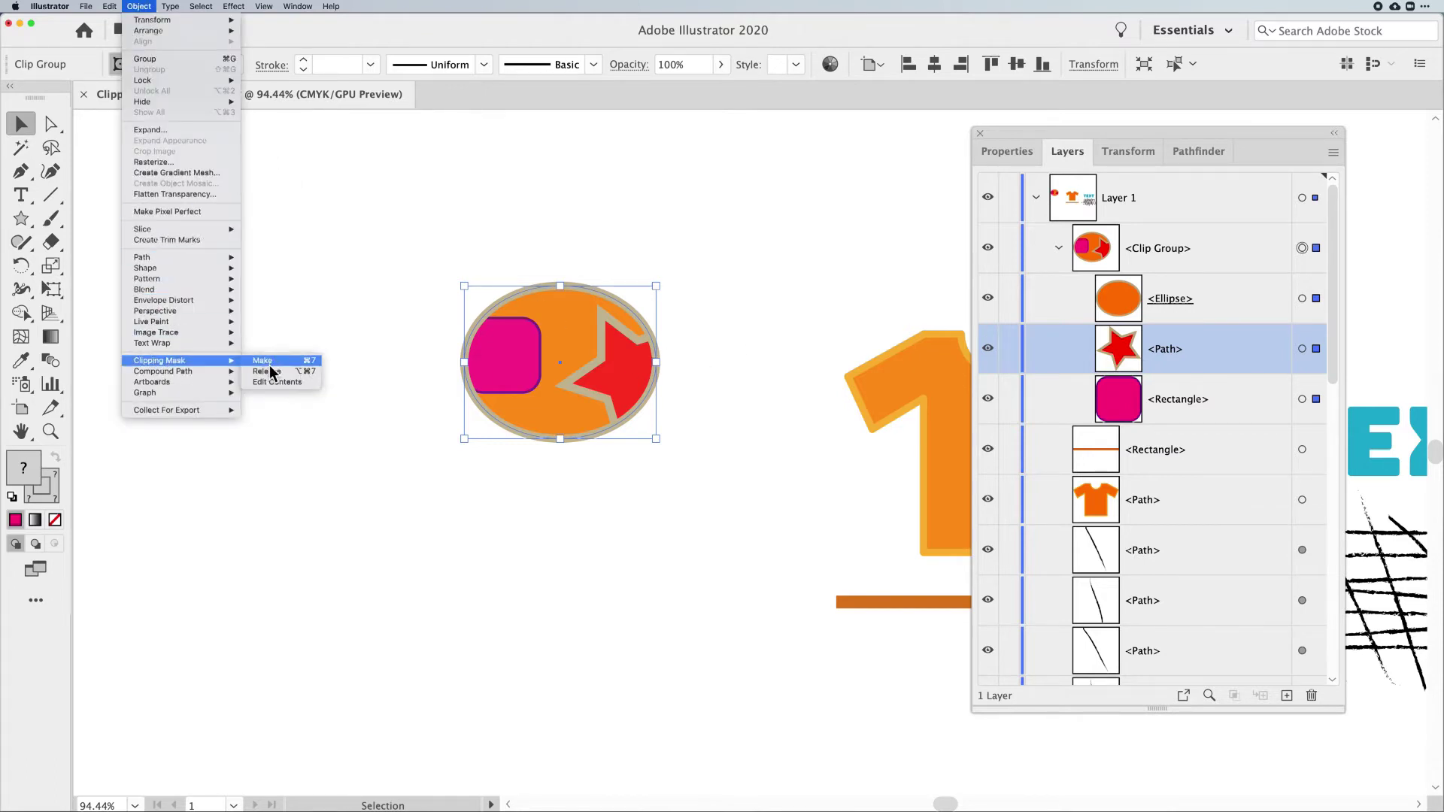
pyautogui.click(417, 257)
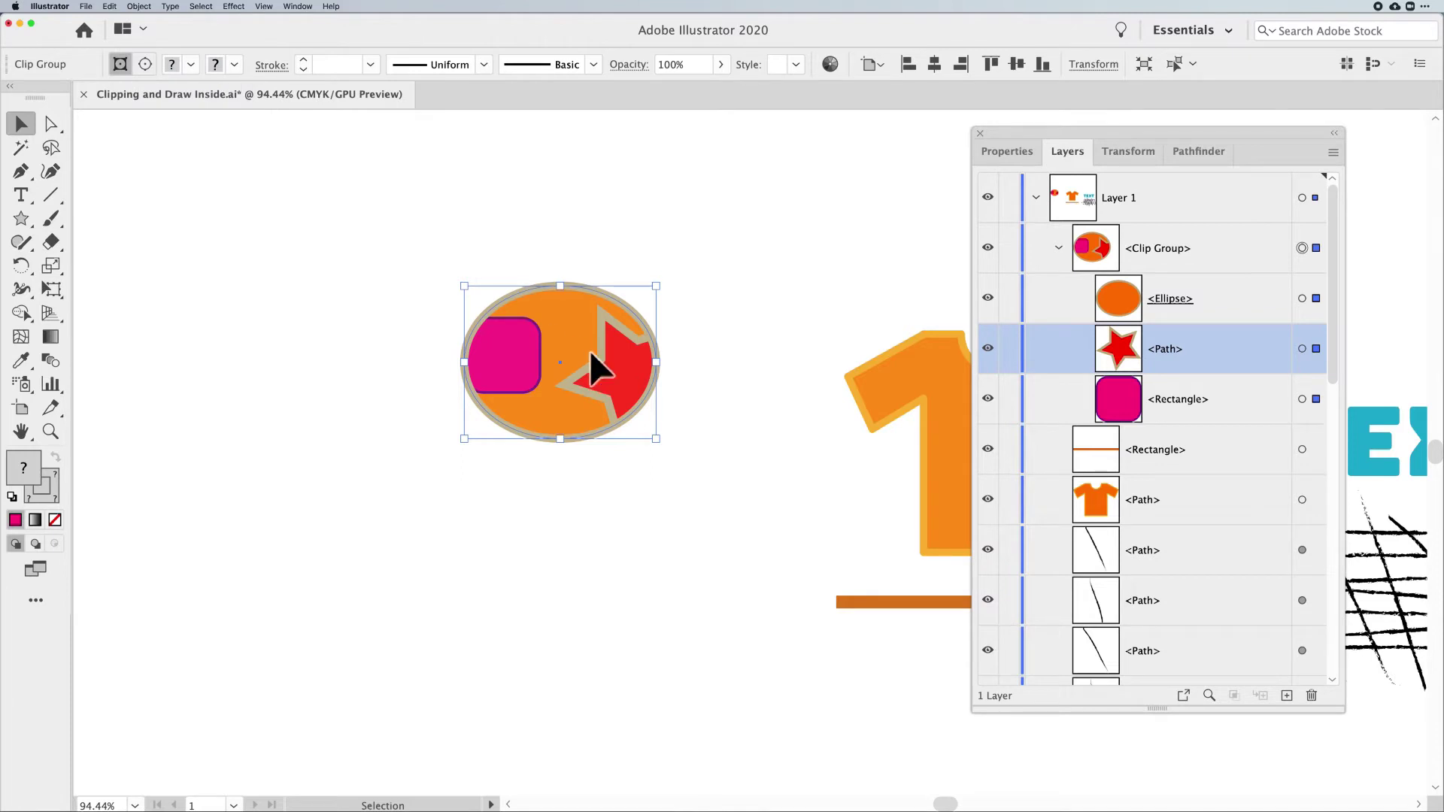
pyautogui.click(140, 6)
pyautogui.moveTo(159, 360)
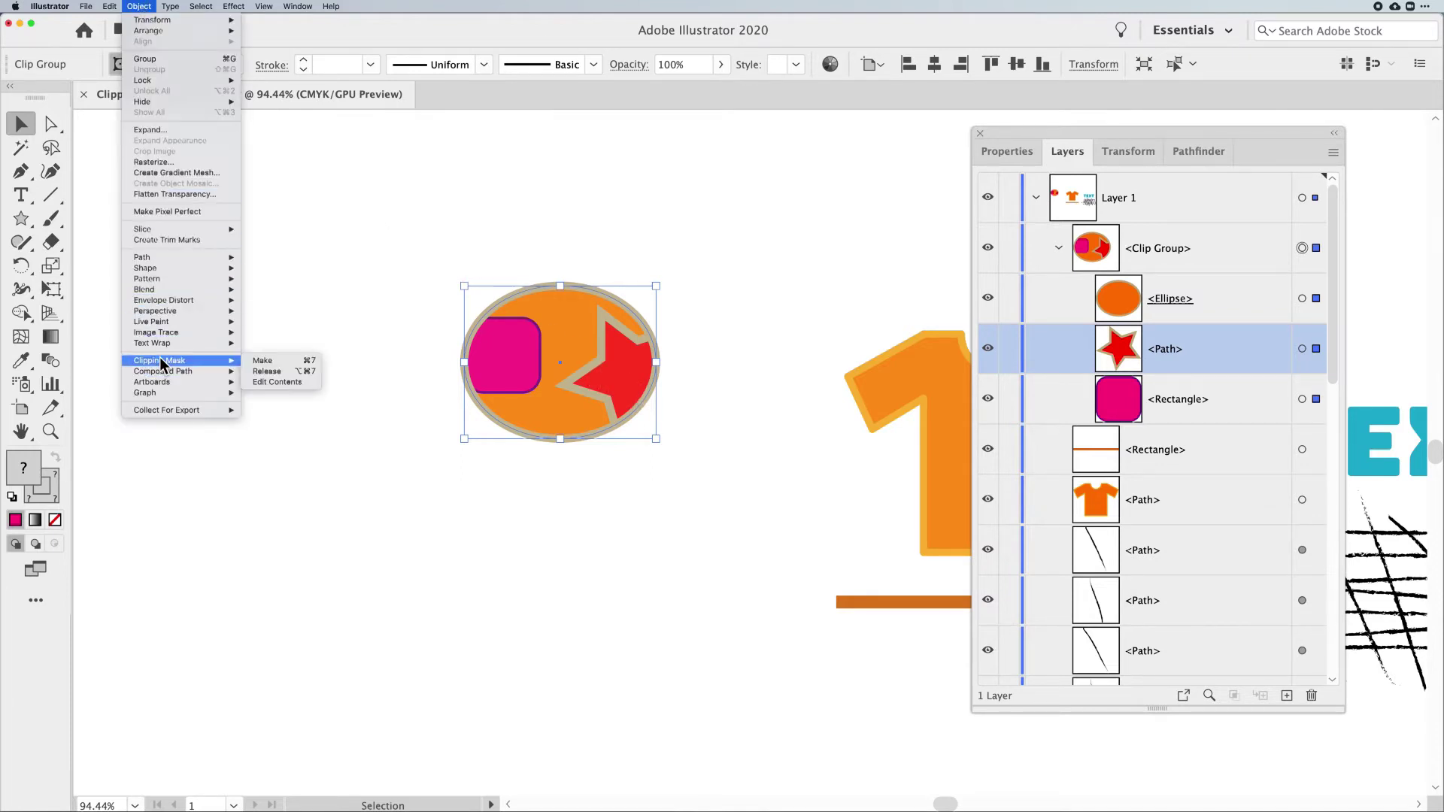
pyautogui.click(268, 371)
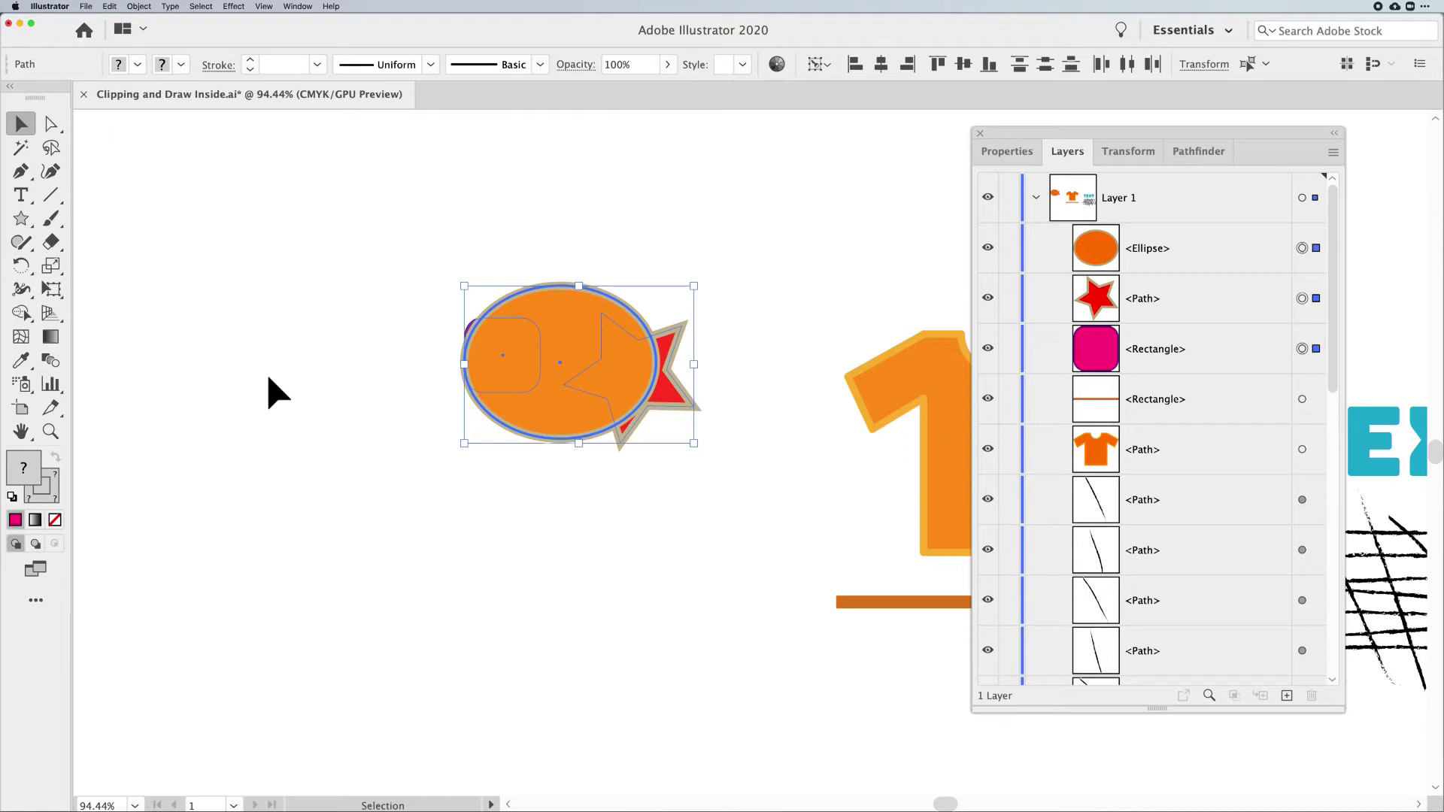
# Restore the clipping mask on the ellipse, star and rectangle, and deselect the clip group
pyautogui.hscroll(2, 270, 391)
pyautogui.scroll(1, 270, 391)
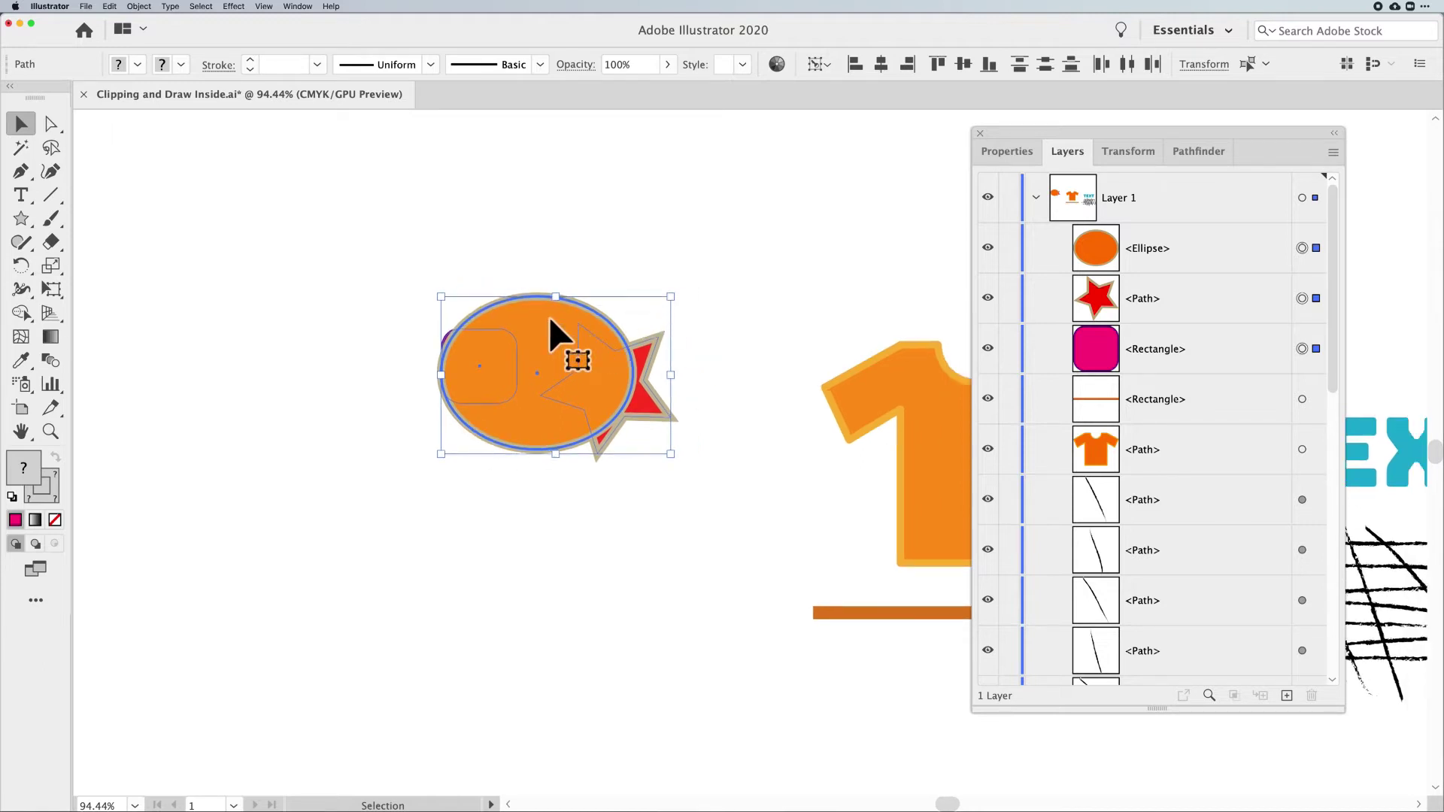
pyautogui.click(623, 283)
pyautogui.click(568, 313)
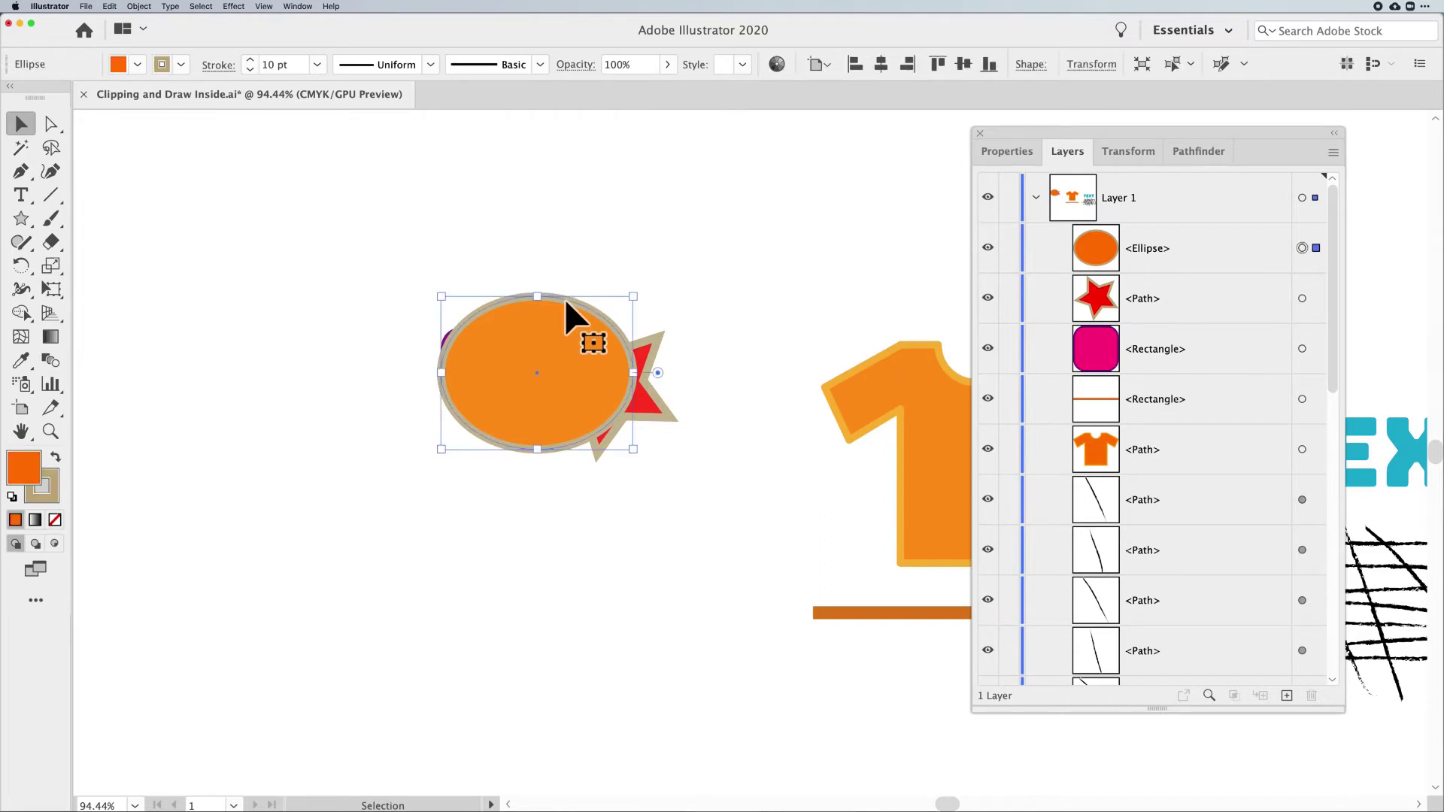
pyautogui.press('super+7')
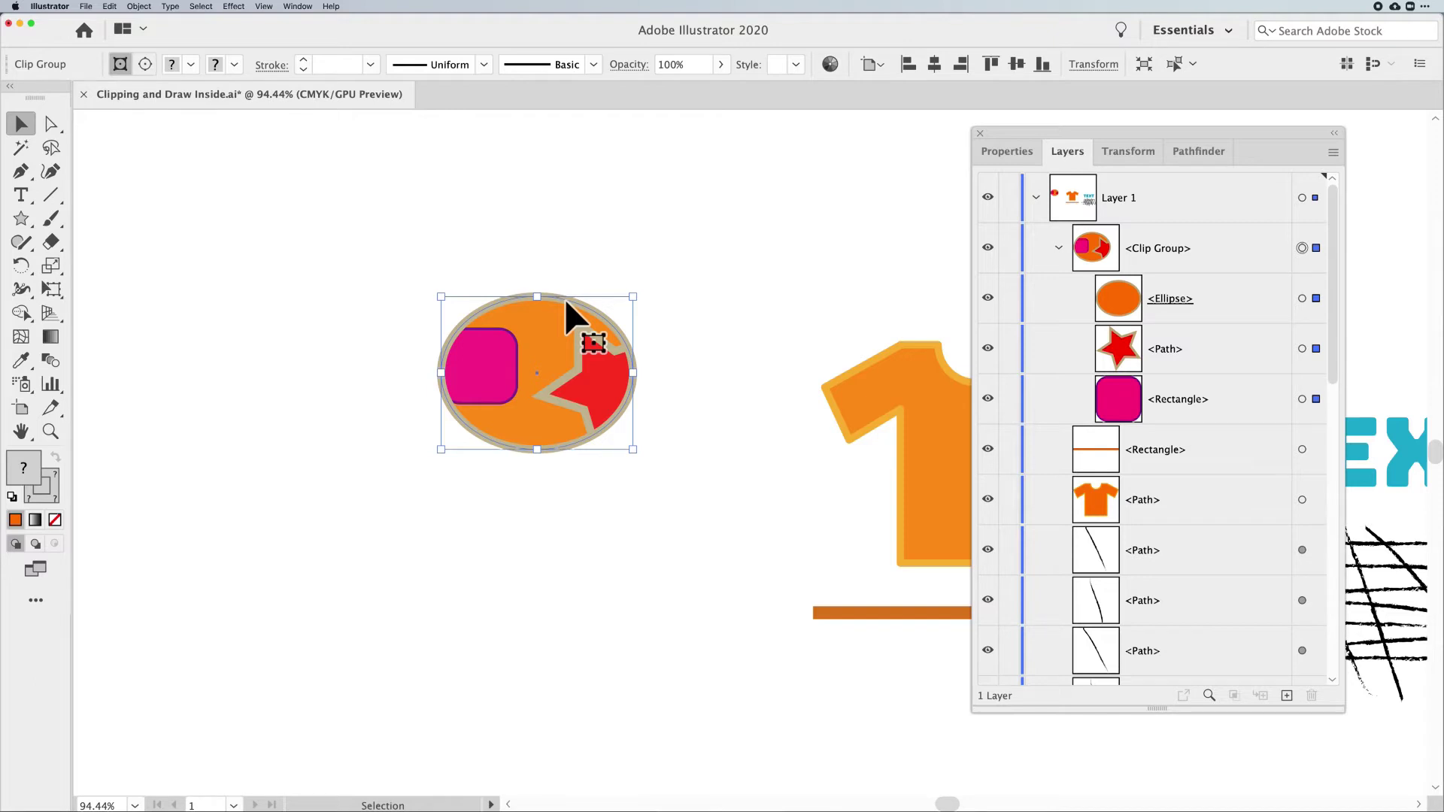
pyautogui.click(413, 251)
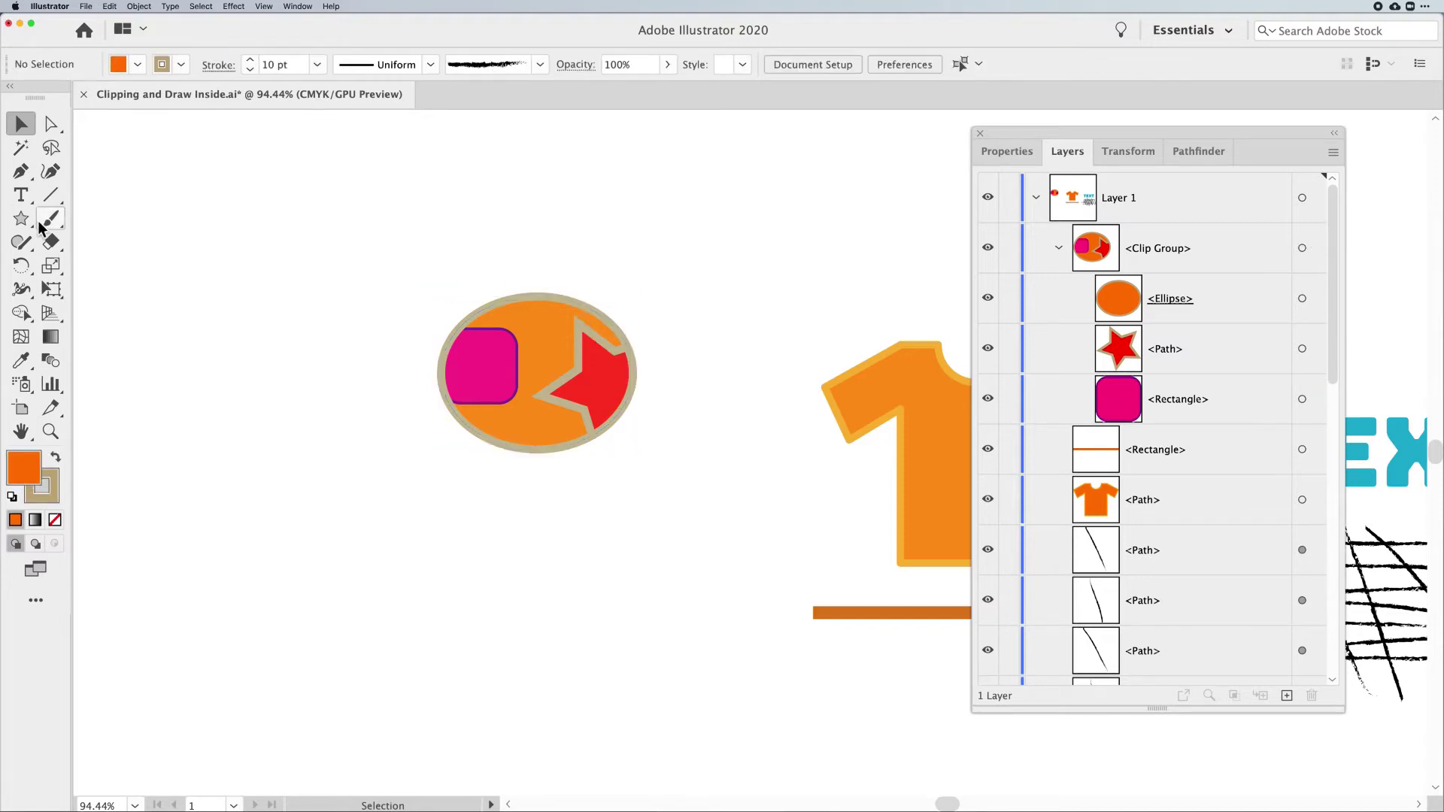
# Draw a small upright ellipse above the clip group and fill it with light green
pyautogui.click(43, 220)
pyautogui.click(109, 265)
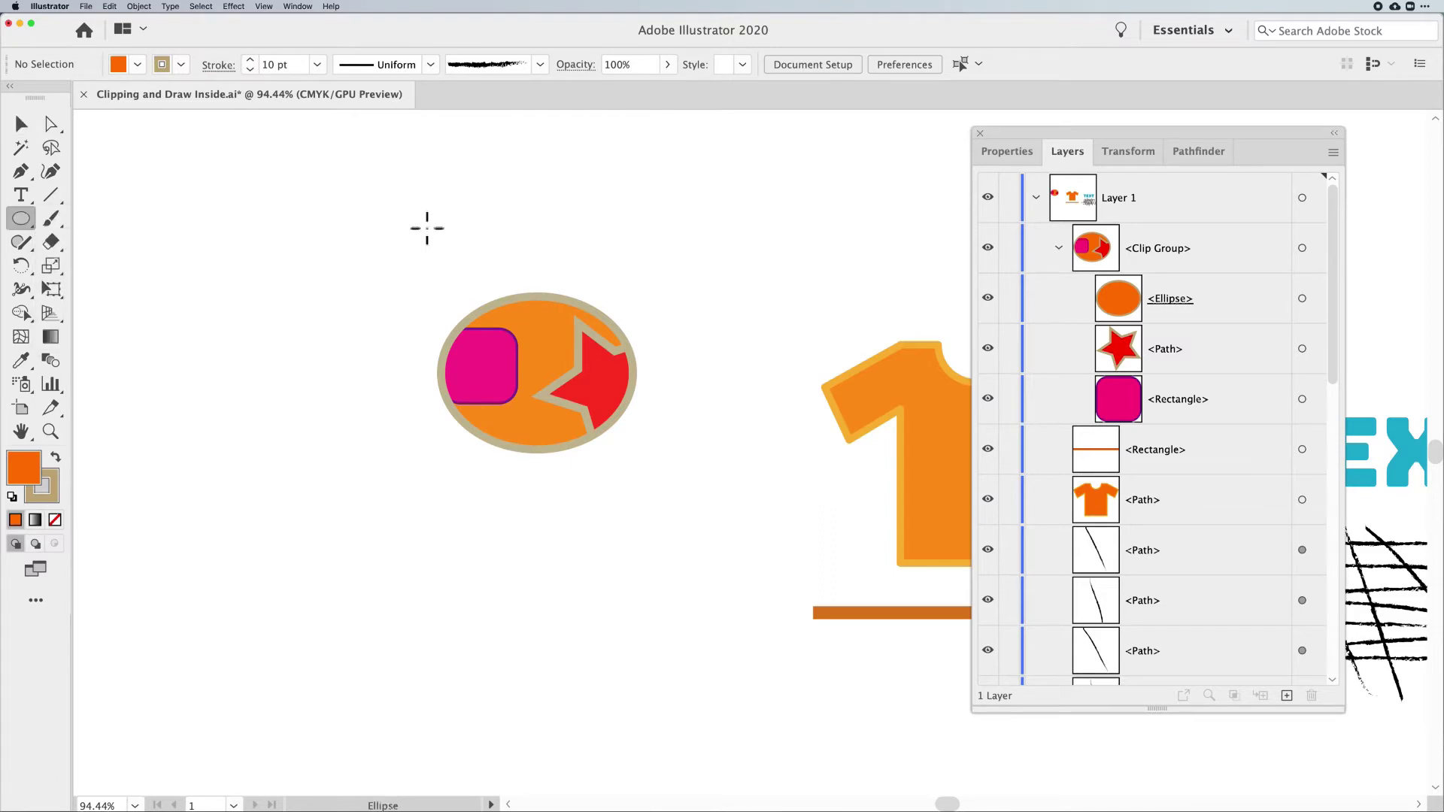
pyautogui.moveTo(497, 223); pyautogui.dragTo(524, 260)
pyautogui.click(137, 64)
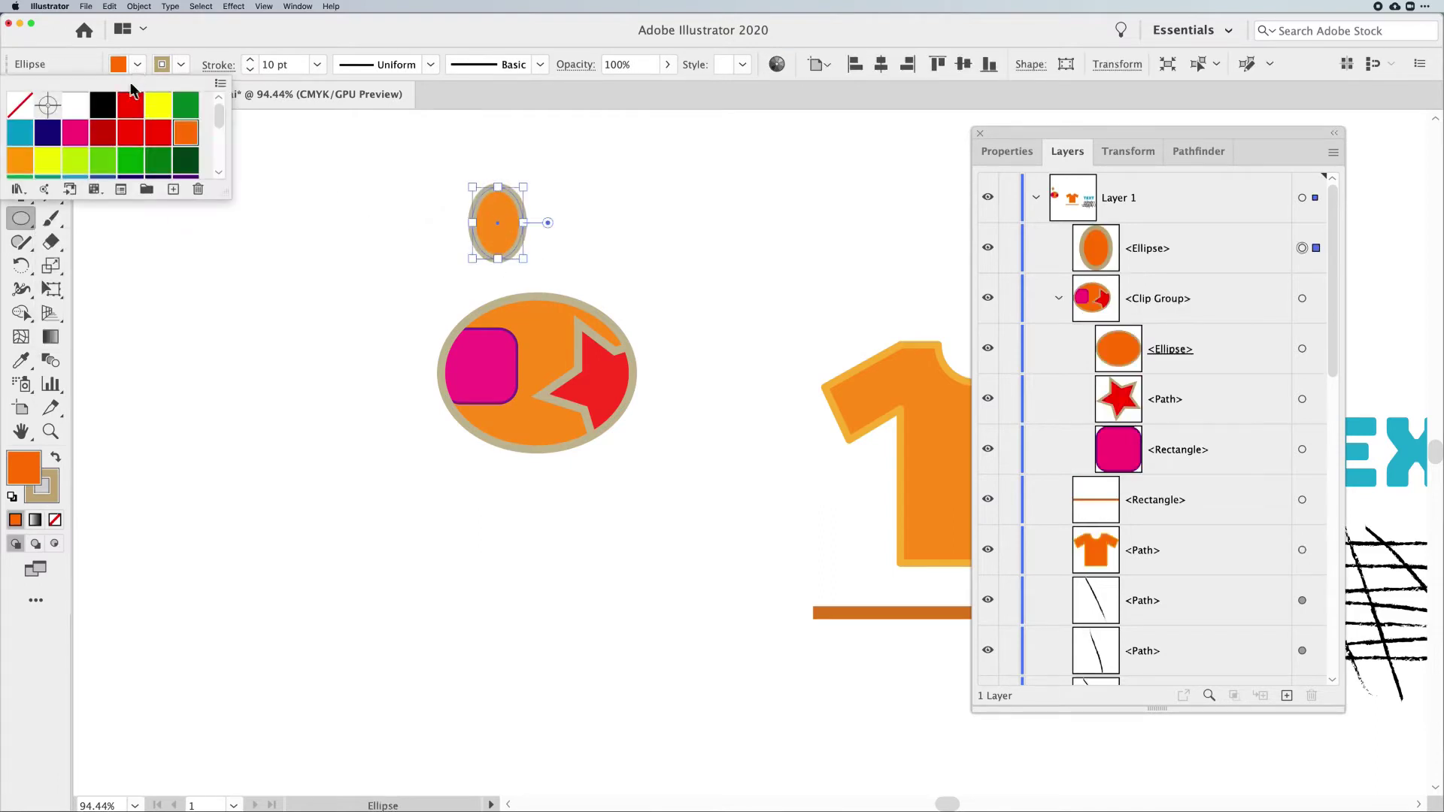
pyautogui.click(97, 161)
# Give the small ellipse an orange stroke and move it slightly to the right above the clip group
pyautogui.click(182, 62)
pyautogui.click(192, 99)
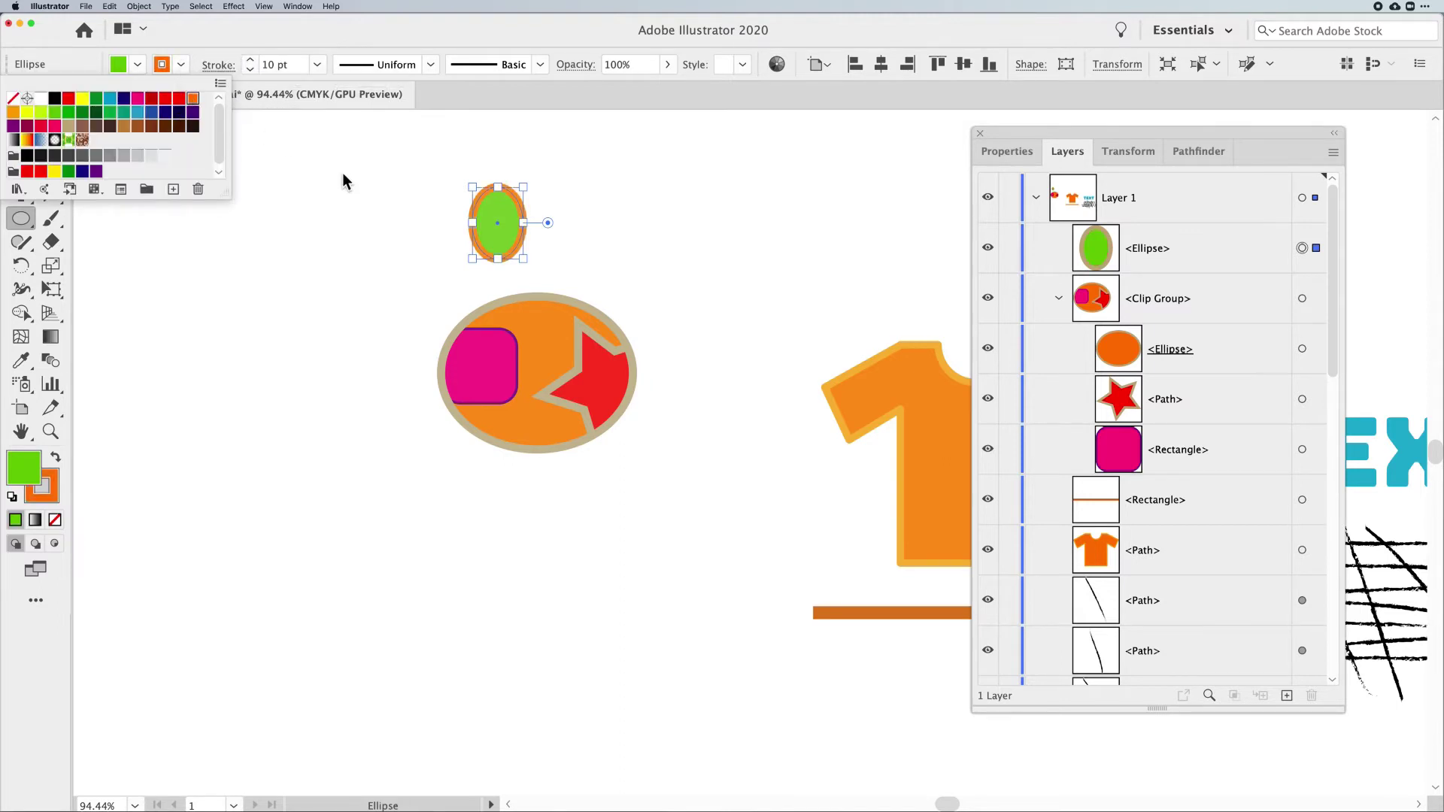
pyautogui.click(341, 173)
pyautogui.click(20, 127)
pyautogui.moveTo(508, 221); pyautogui.dragTo(582, 236)
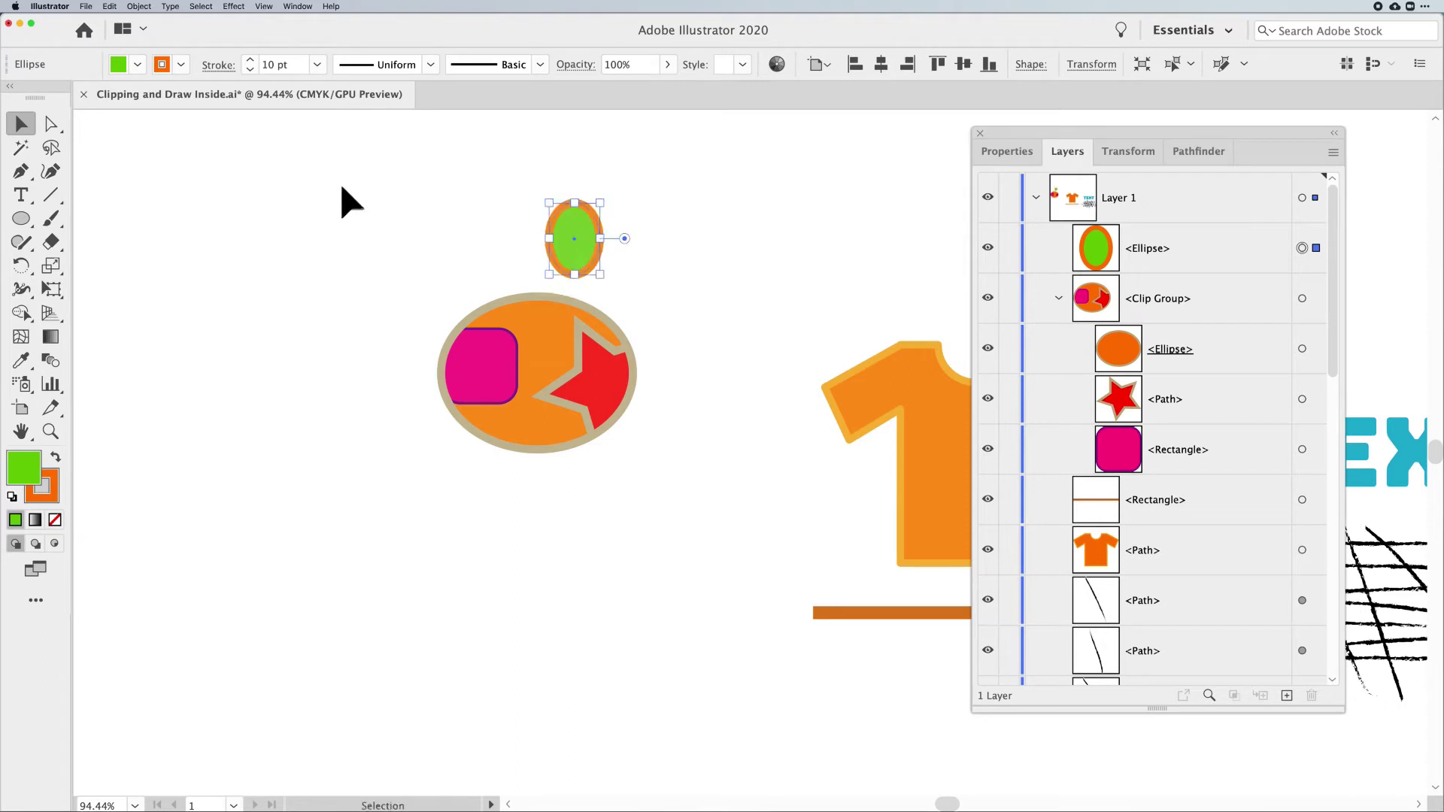
pyautogui.click(139, 6)
pyautogui.moveTo(159, 362)
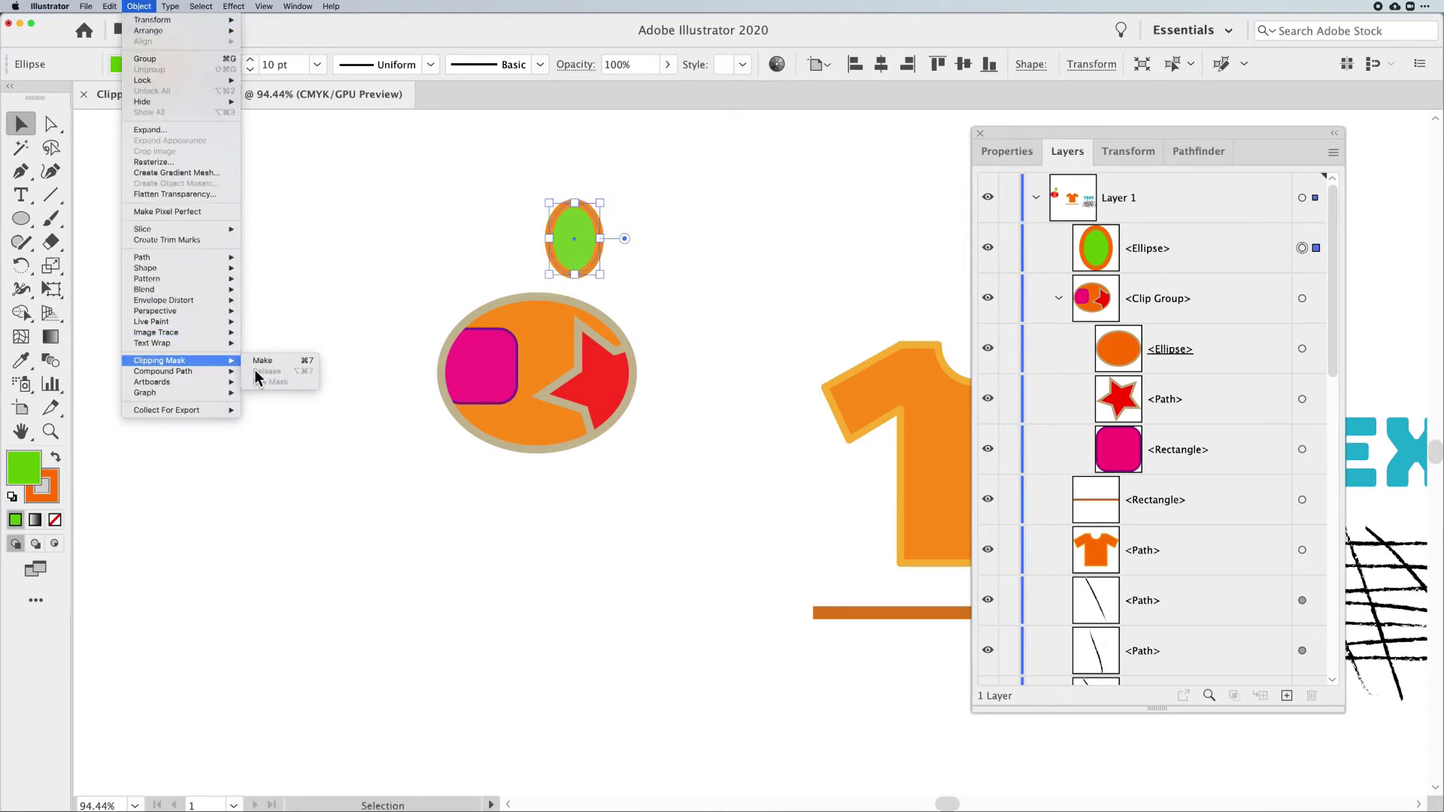
pyautogui.press('Escape')
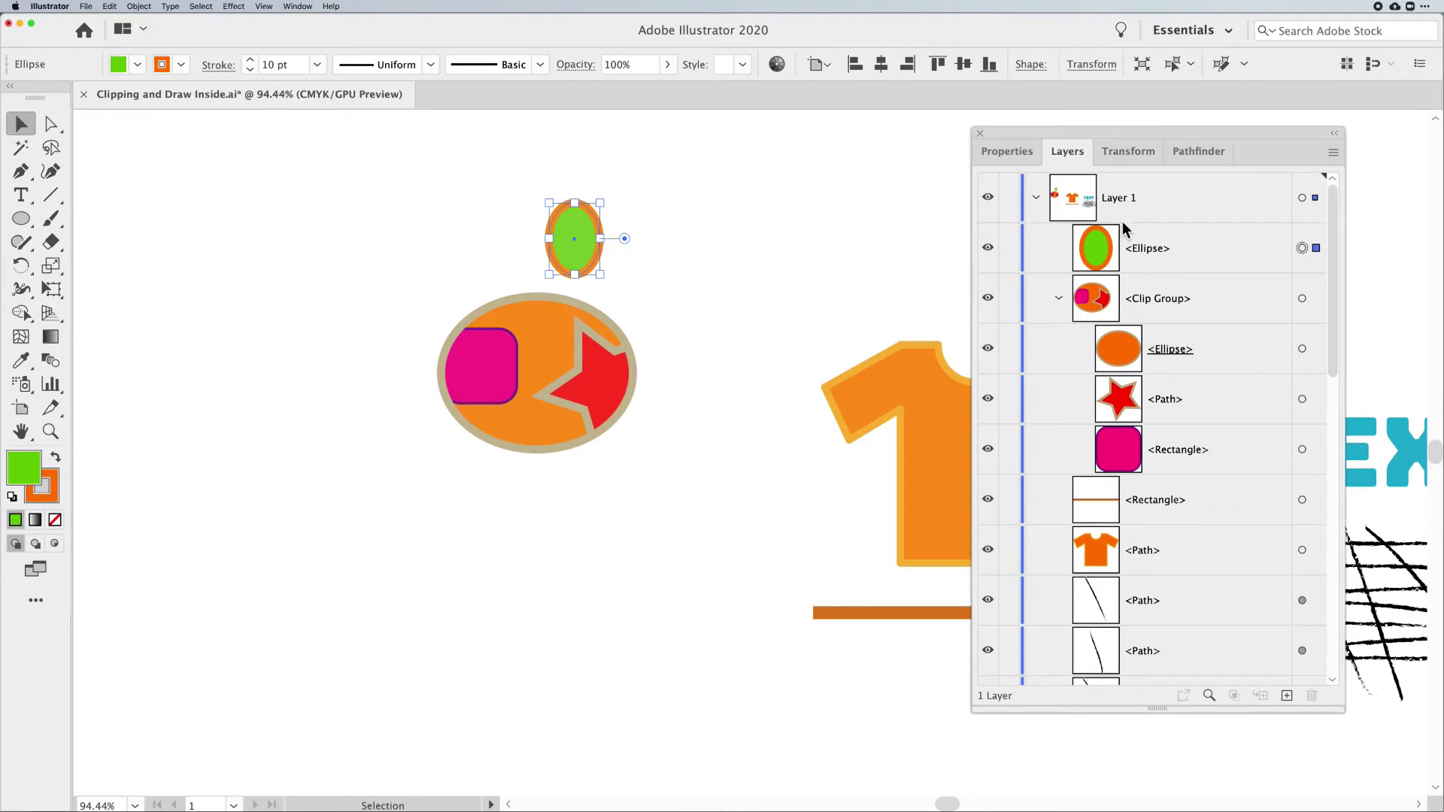
# Change the small ellipse's stroke to dark green and place it just above the clip group
pyautogui.click(1172, 245)
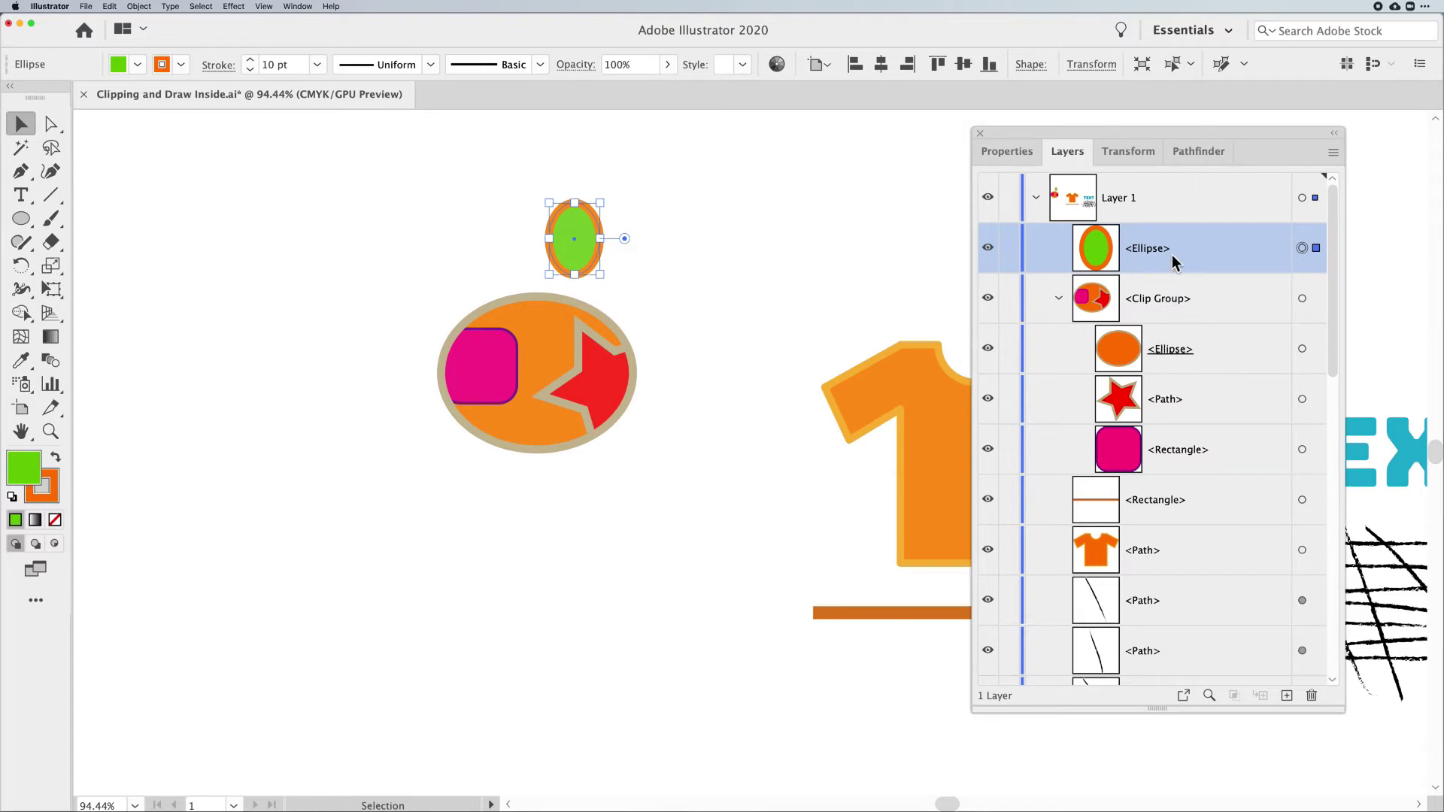
pyautogui.moveTo(574, 235); pyautogui.dragTo(536, 481)
pyautogui.click(181, 63)
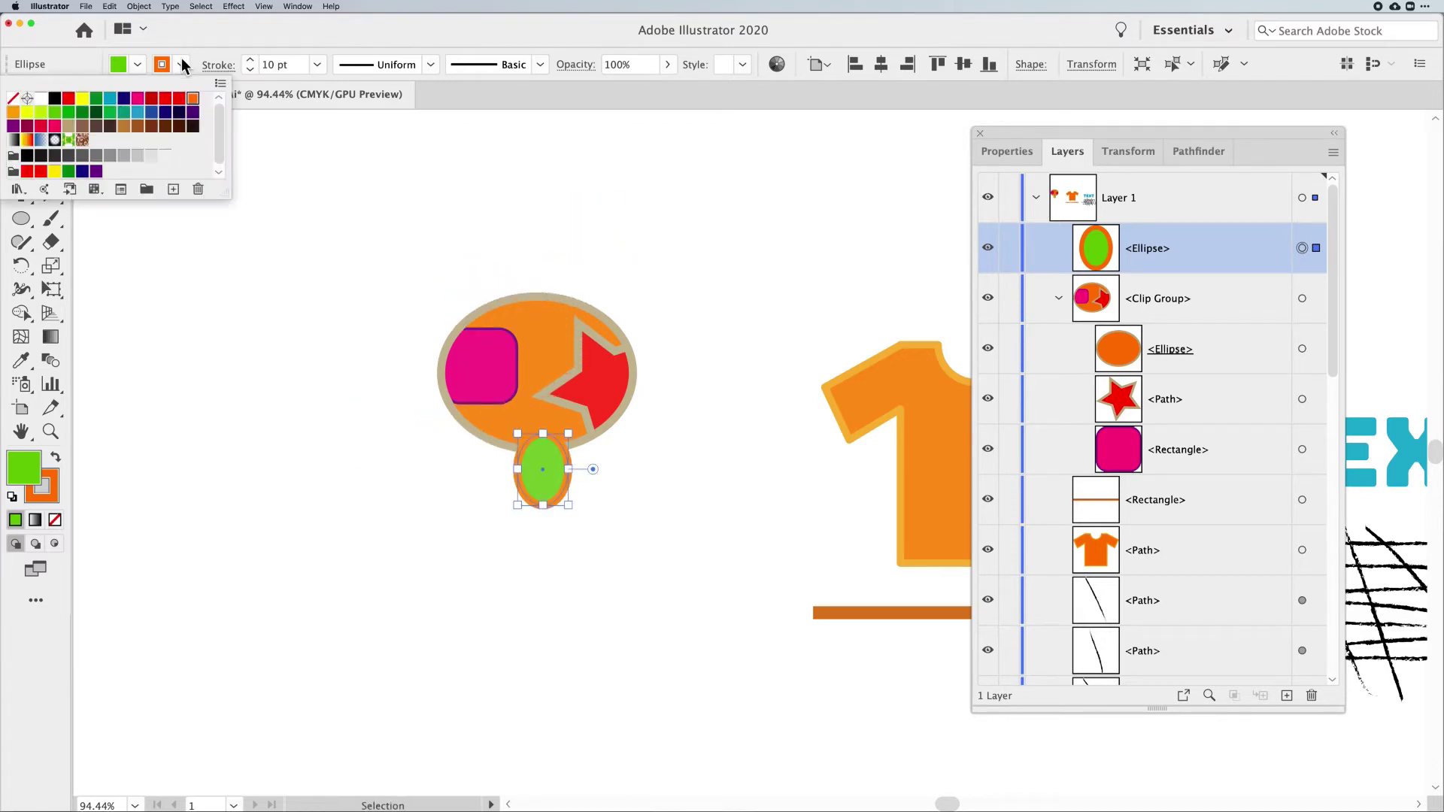
pyautogui.click(82, 113)
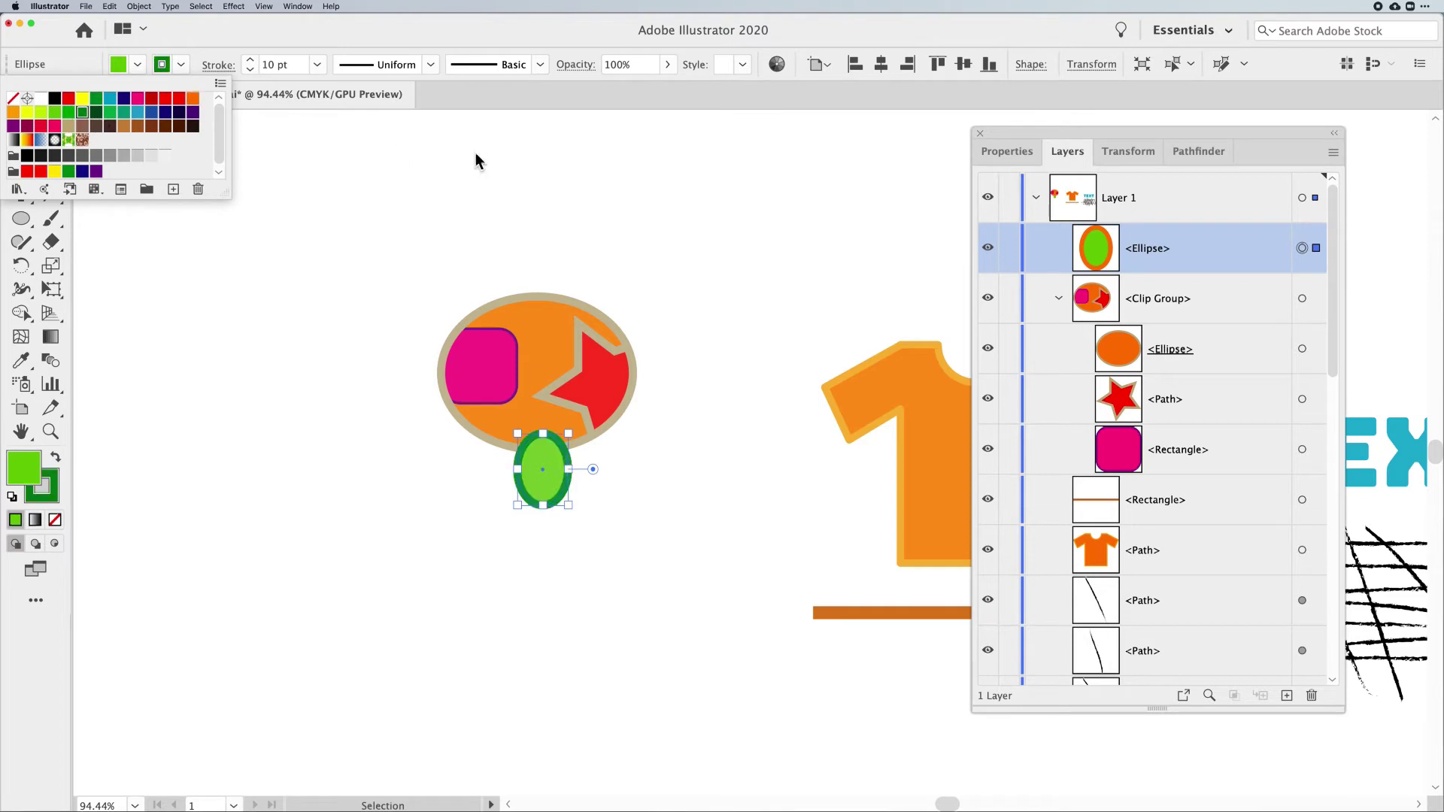
pyautogui.moveTo(562, 483)
pyautogui.mouseDown()
pyautogui.moveTo(590, 296)
pyautogui.moveTo(583, 241)
pyautogui.mouseUp()
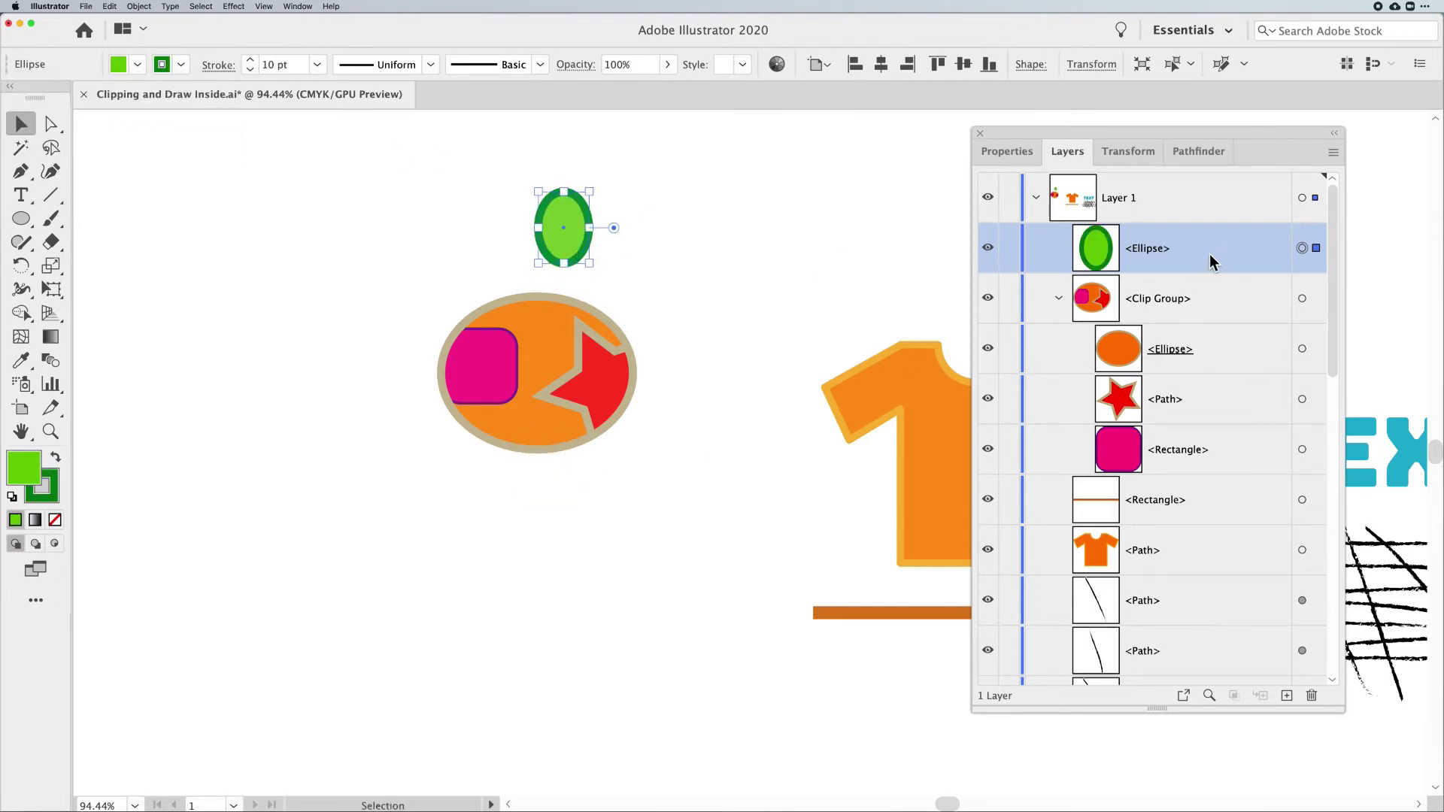
# Move the green ellipse into the clip group directly beneath the clipping ellipse, and position it across the oval's upper edge
pyautogui.moveTo(1211, 261); pyautogui.dragTo(1214, 332)
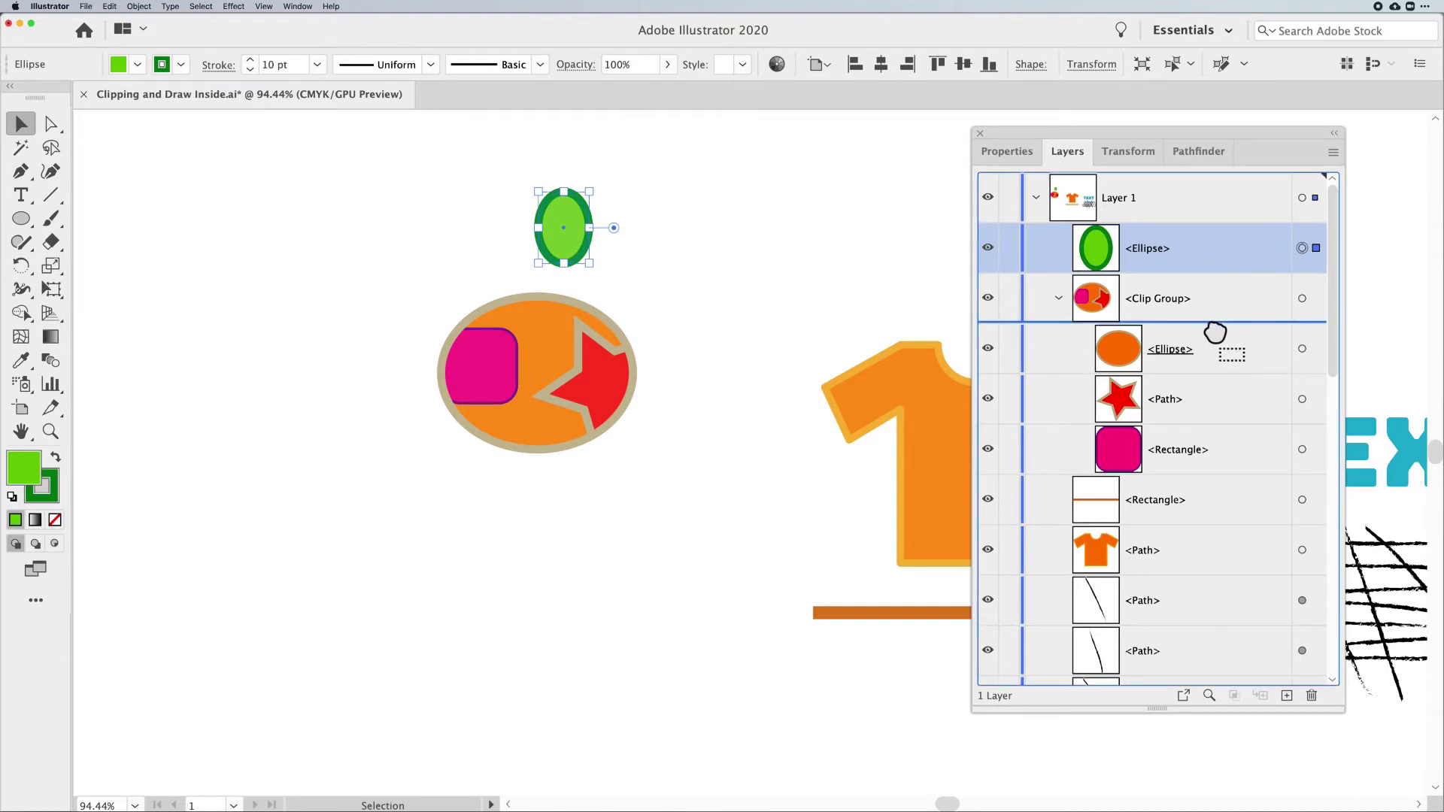
pyautogui.moveTo(1214, 332); pyautogui.dragTo(1171, 364)
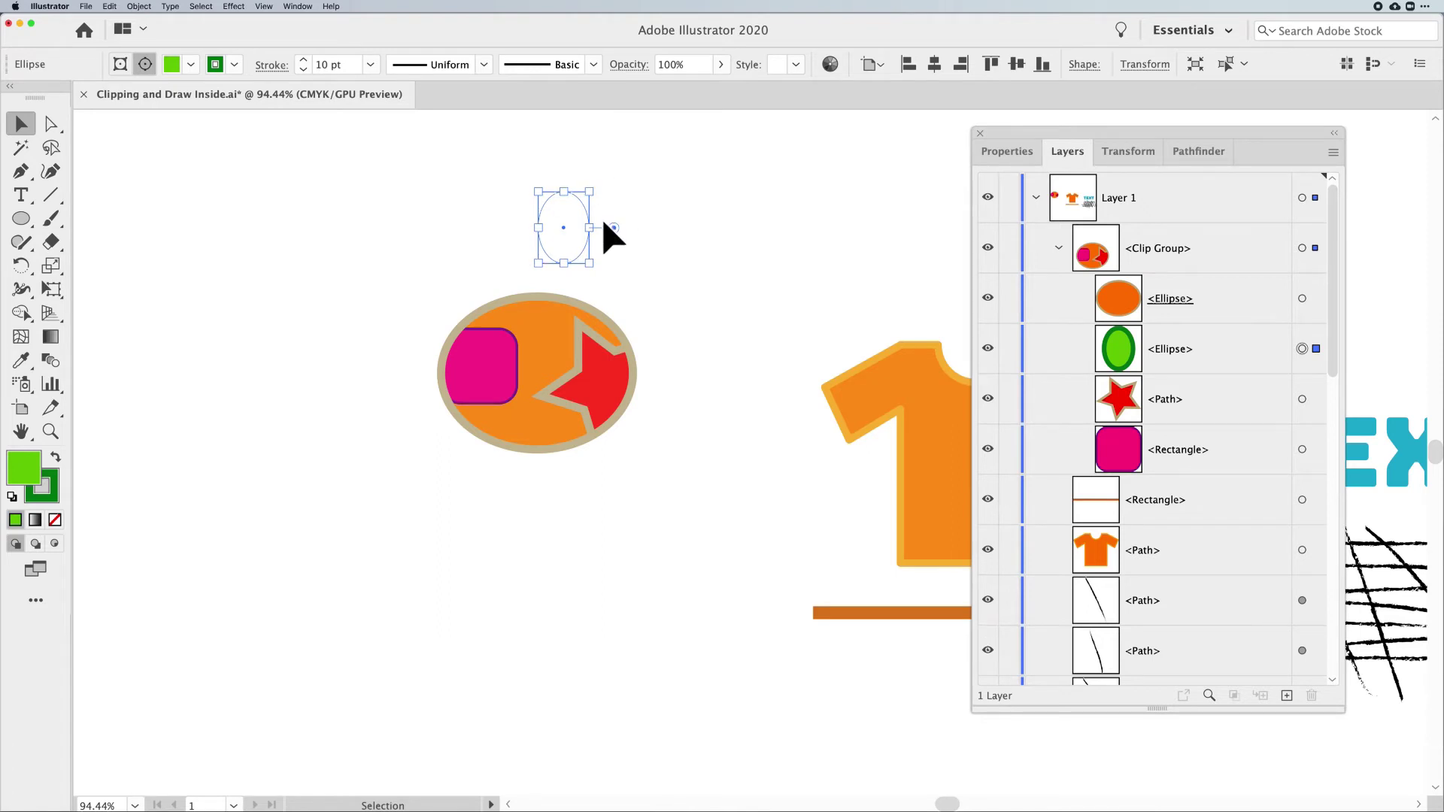
pyautogui.moveTo(565, 239); pyautogui.dragTo(550, 310)
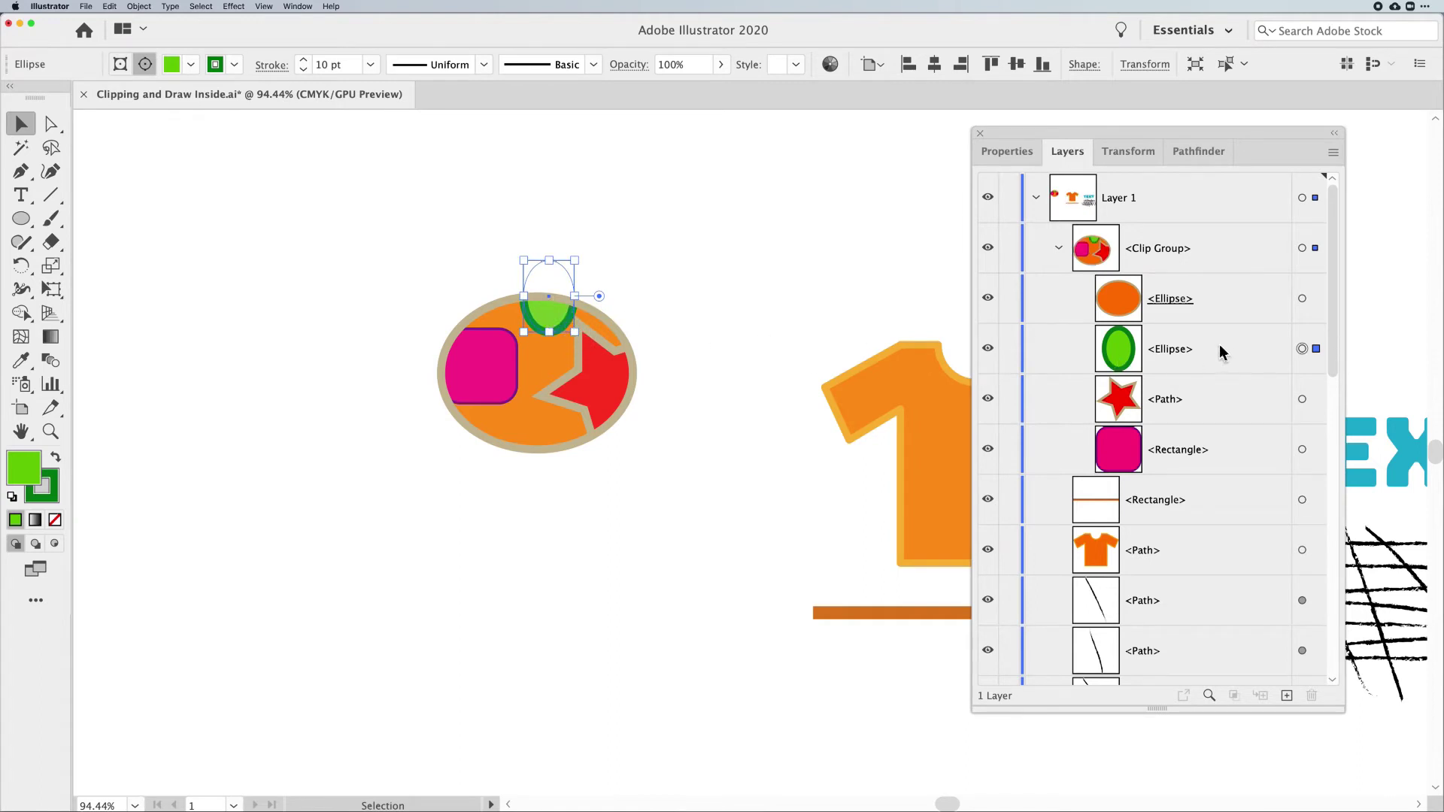
pyautogui.moveTo(552, 298); pyautogui.dragTo(574, 312)
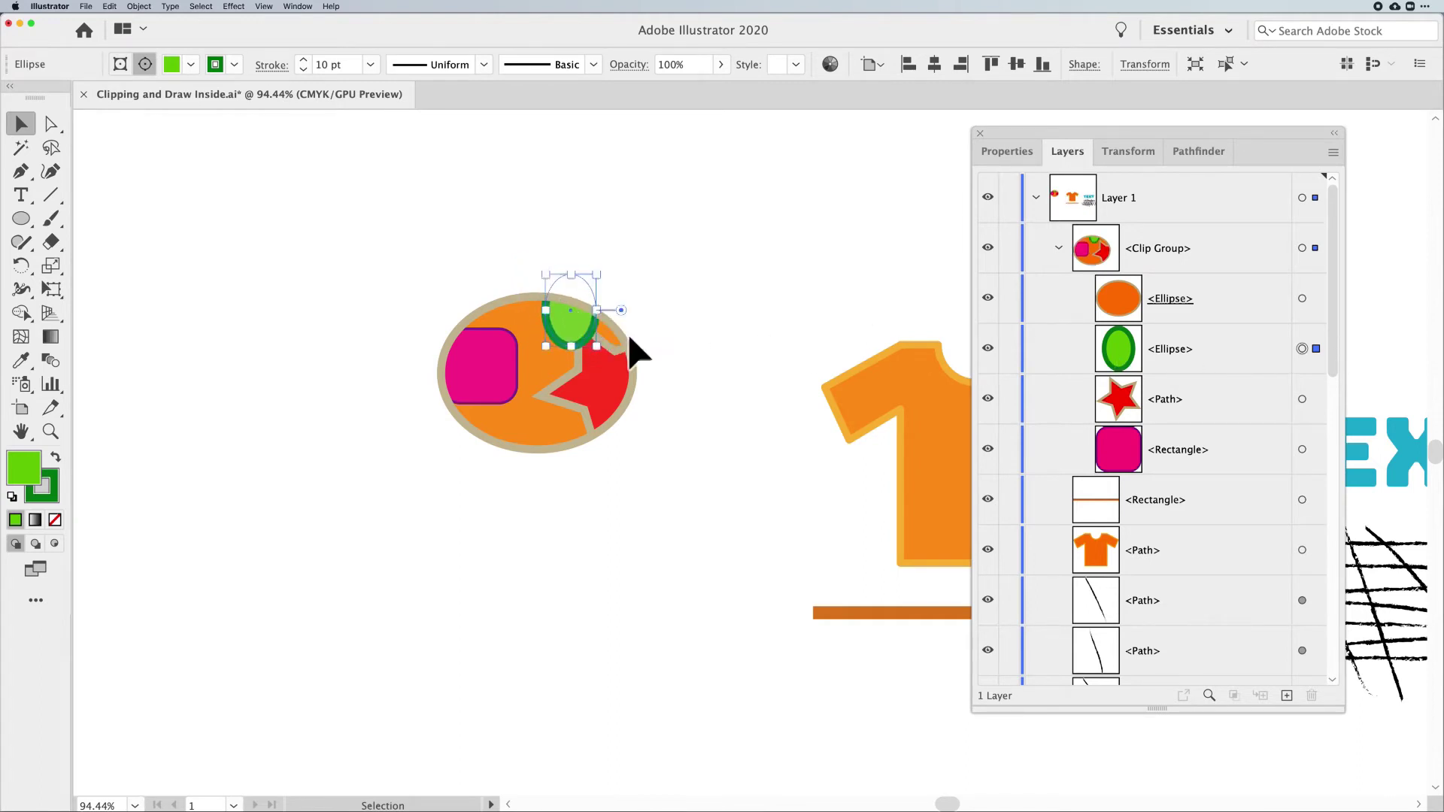
# Reorder the green ellipse behind the star within the clip group
pyautogui.click(1184, 399)
pyautogui.click(1209, 358)
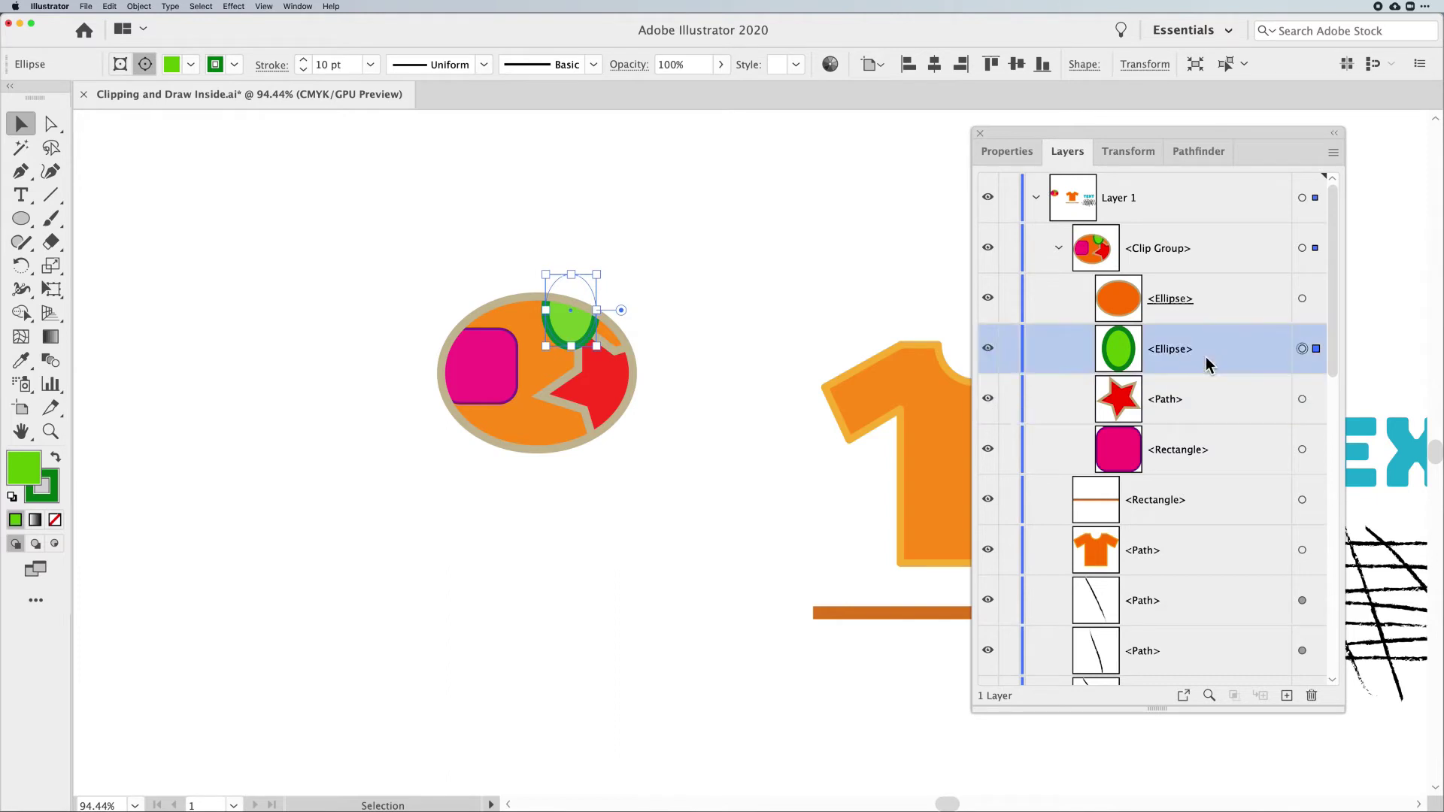
pyautogui.moveTo(1211, 359); pyautogui.dragTo(1224, 410)
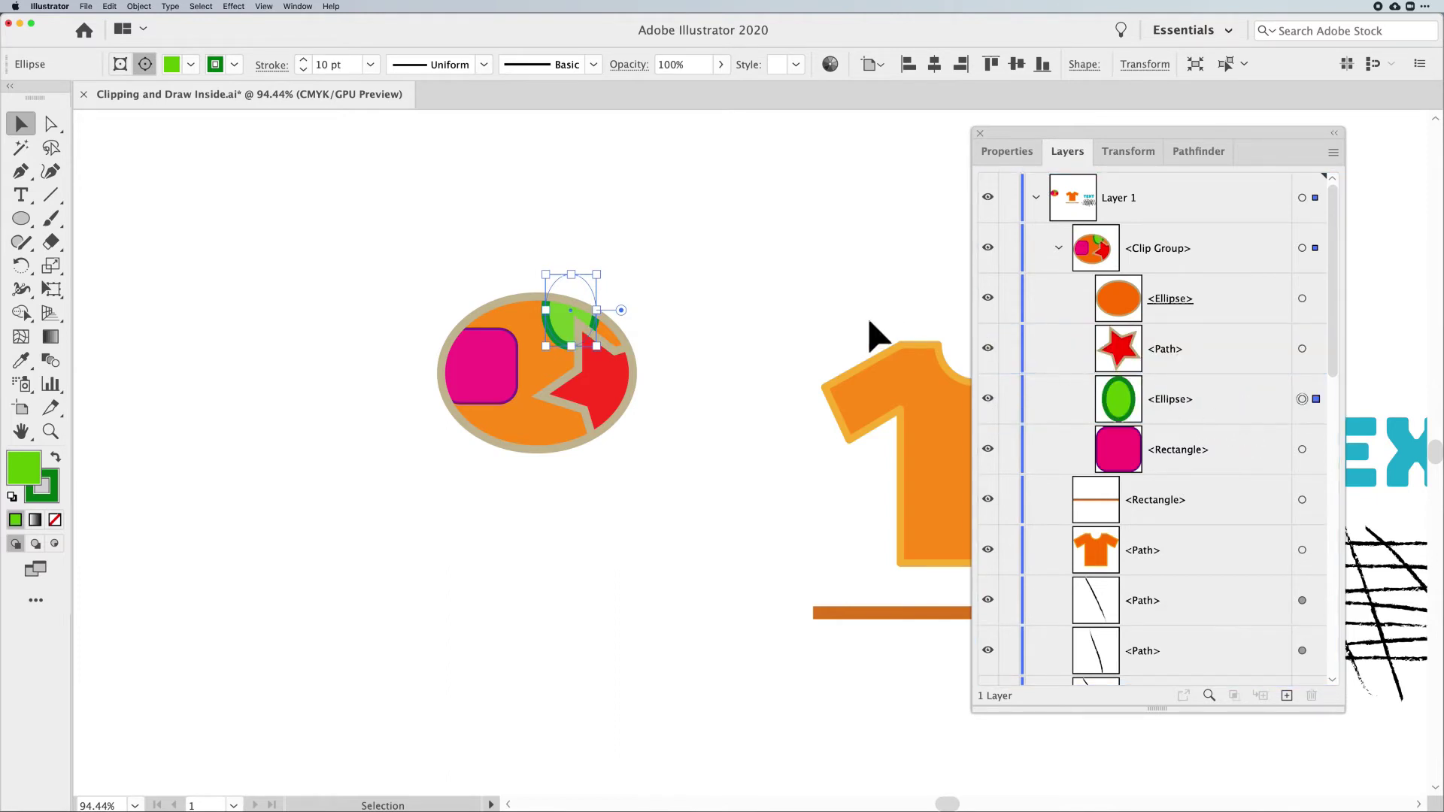
# Take the green ellipse out of the clip group, and move it back inside directly beneath the clipping ellipse
pyautogui.click(1231, 404)
pyautogui.moveTo(1231, 406); pyautogui.dragTo(1217, 223)
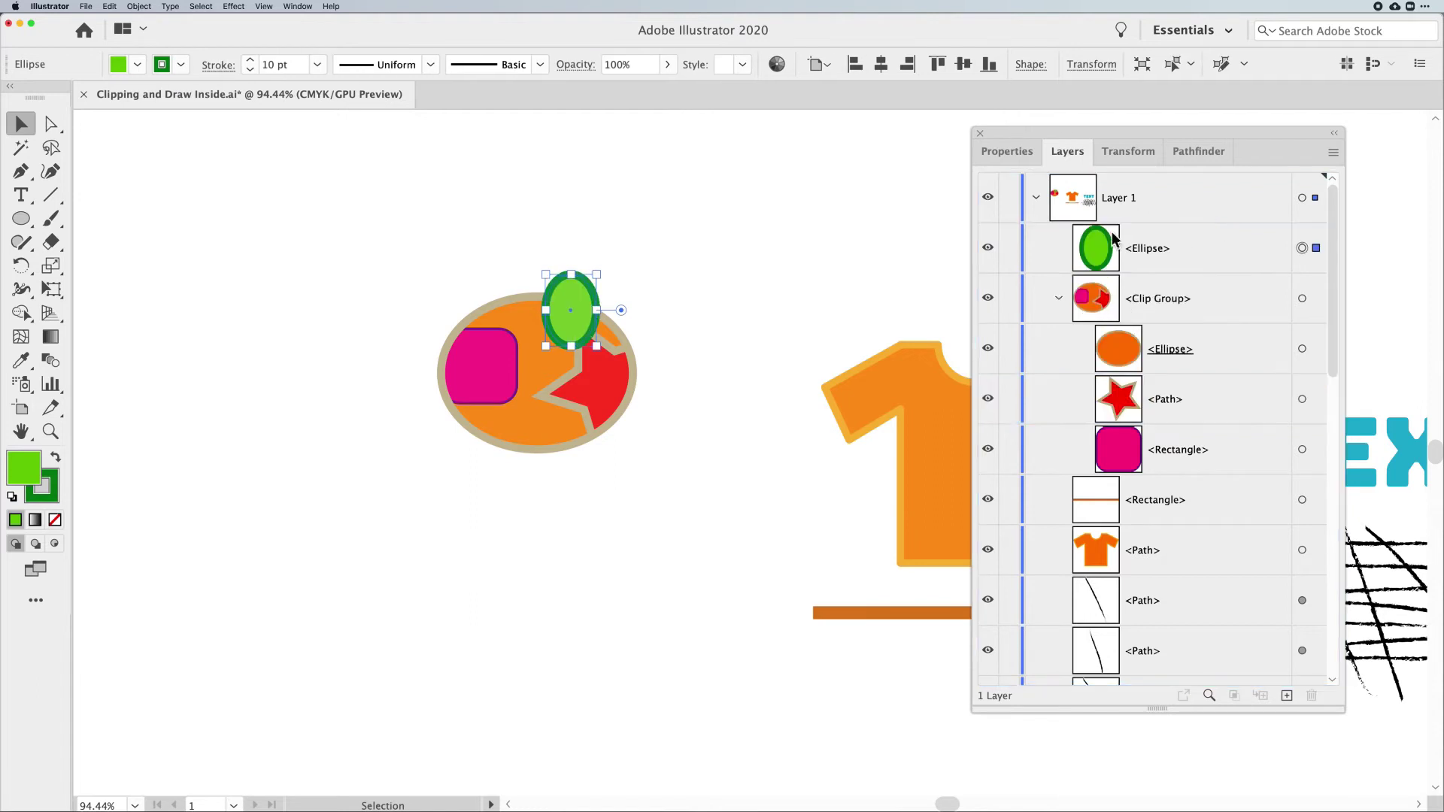
pyautogui.moveTo(1201, 249); pyautogui.dragTo(1202, 313)
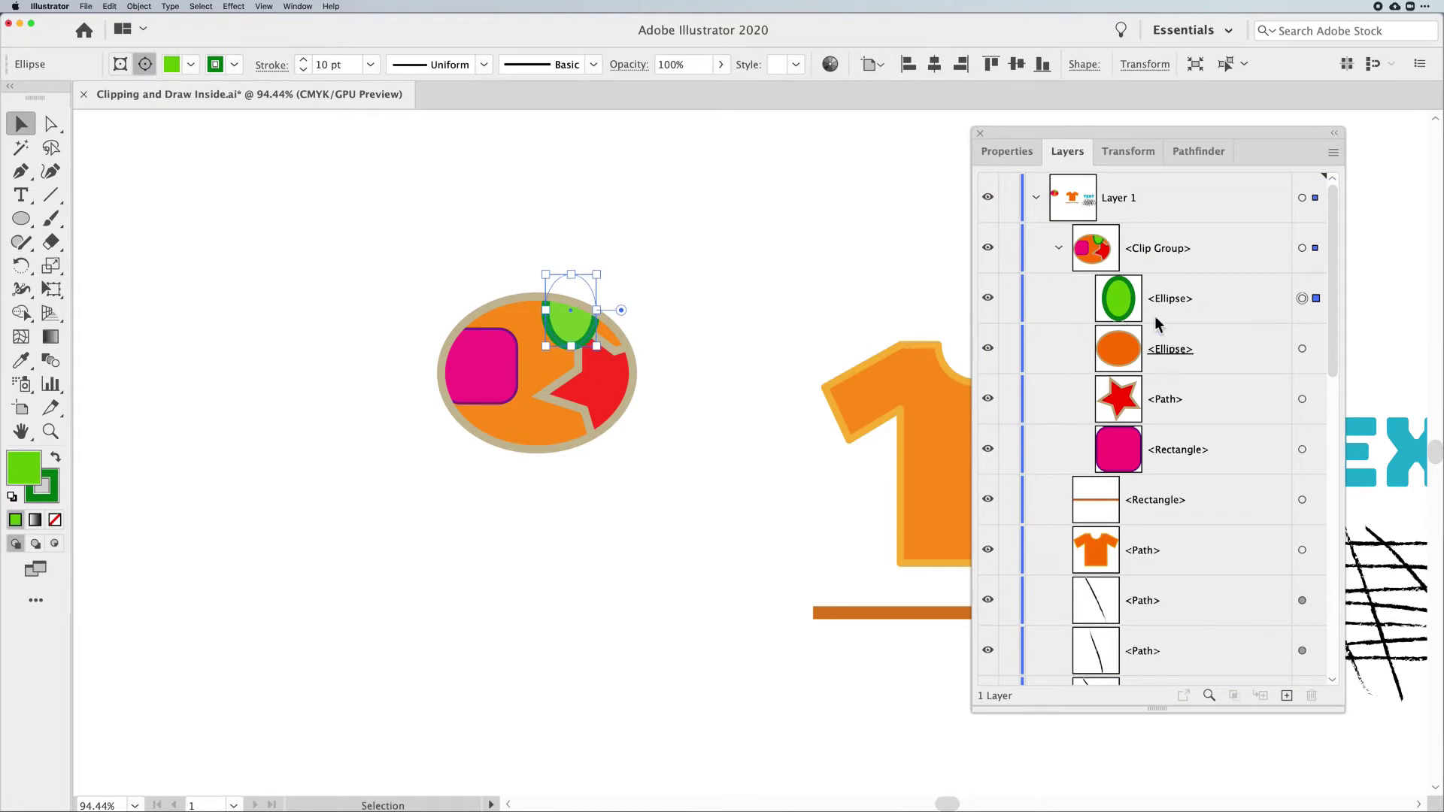
pyautogui.moveTo(1223, 316); pyautogui.dragTo(1231, 374)
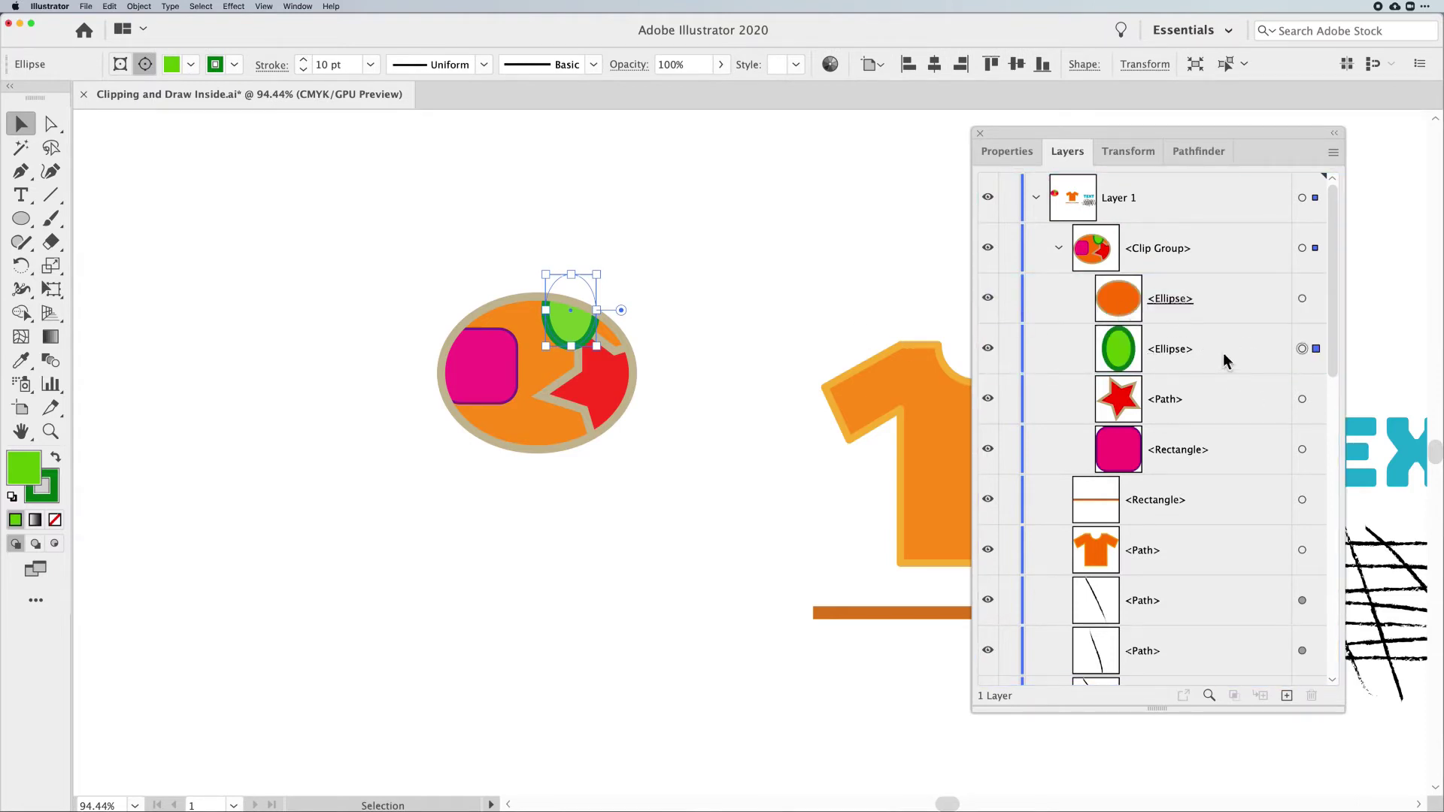
# Shift the green ellipse left along the oval's upper edge, and highlight the clipping ellipse's entry in the clip group
pyautogui.click(1224, 352)
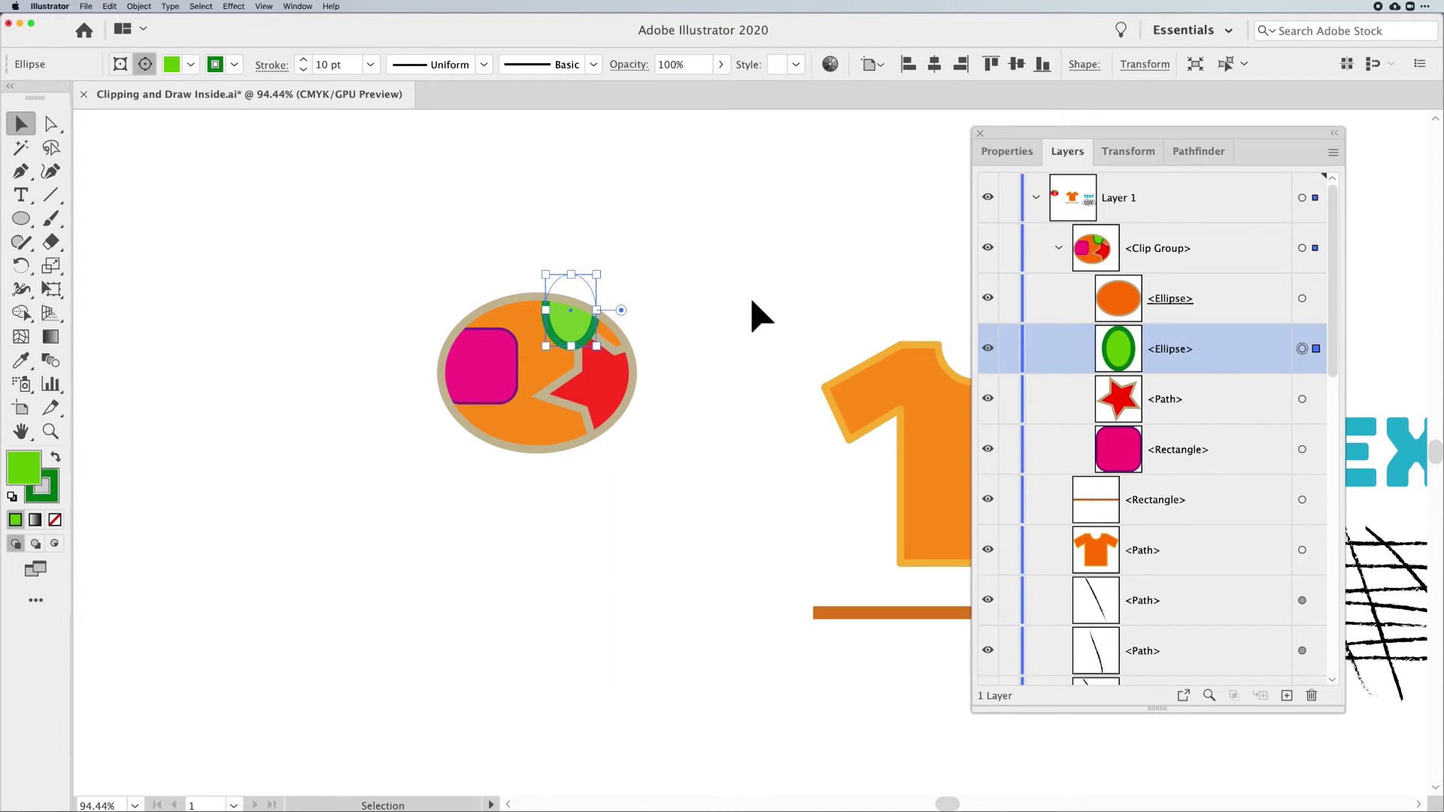
pyautogui.moveTo(565, 301); pyautogui.dragTo(544, 304)
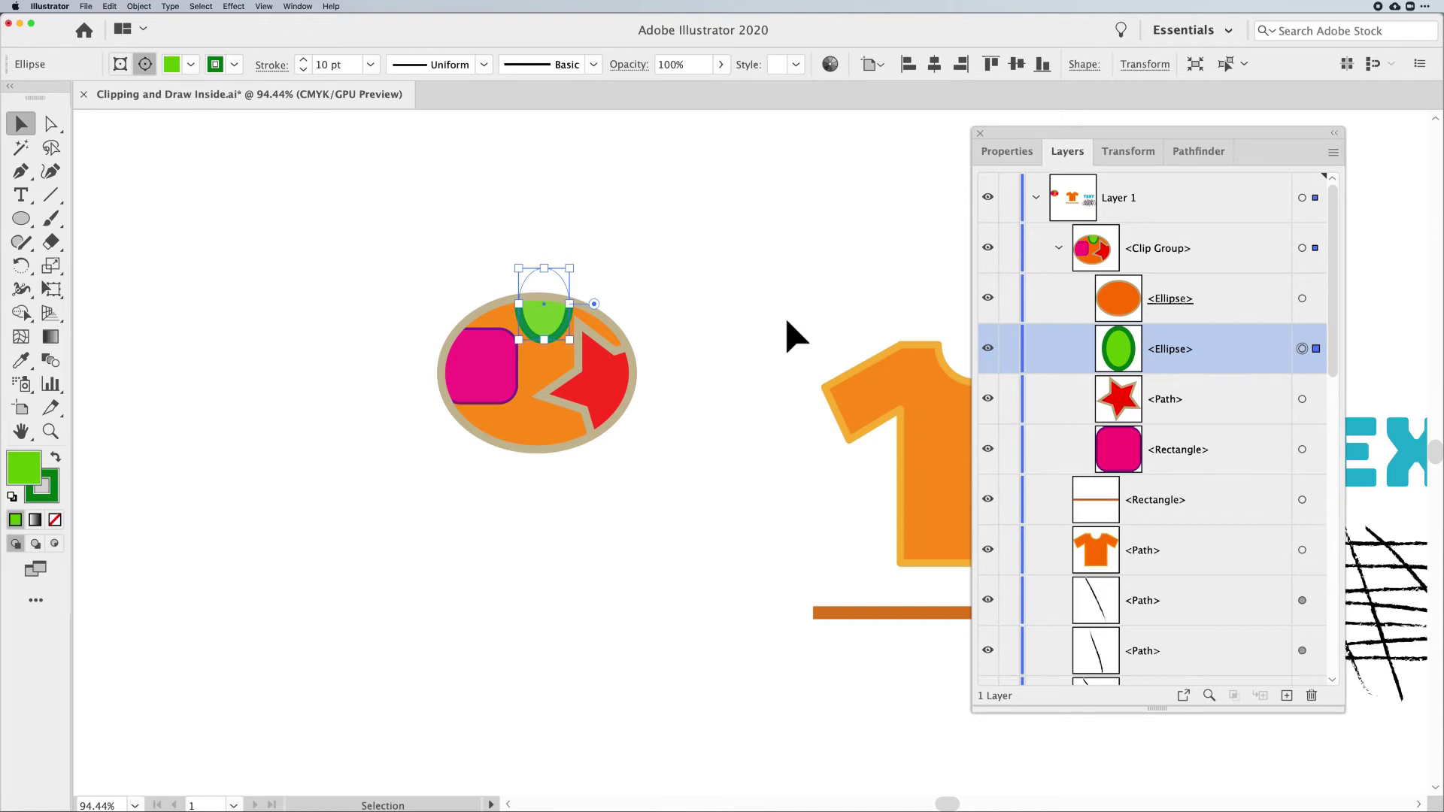
pyautogui.click(1183, 309)
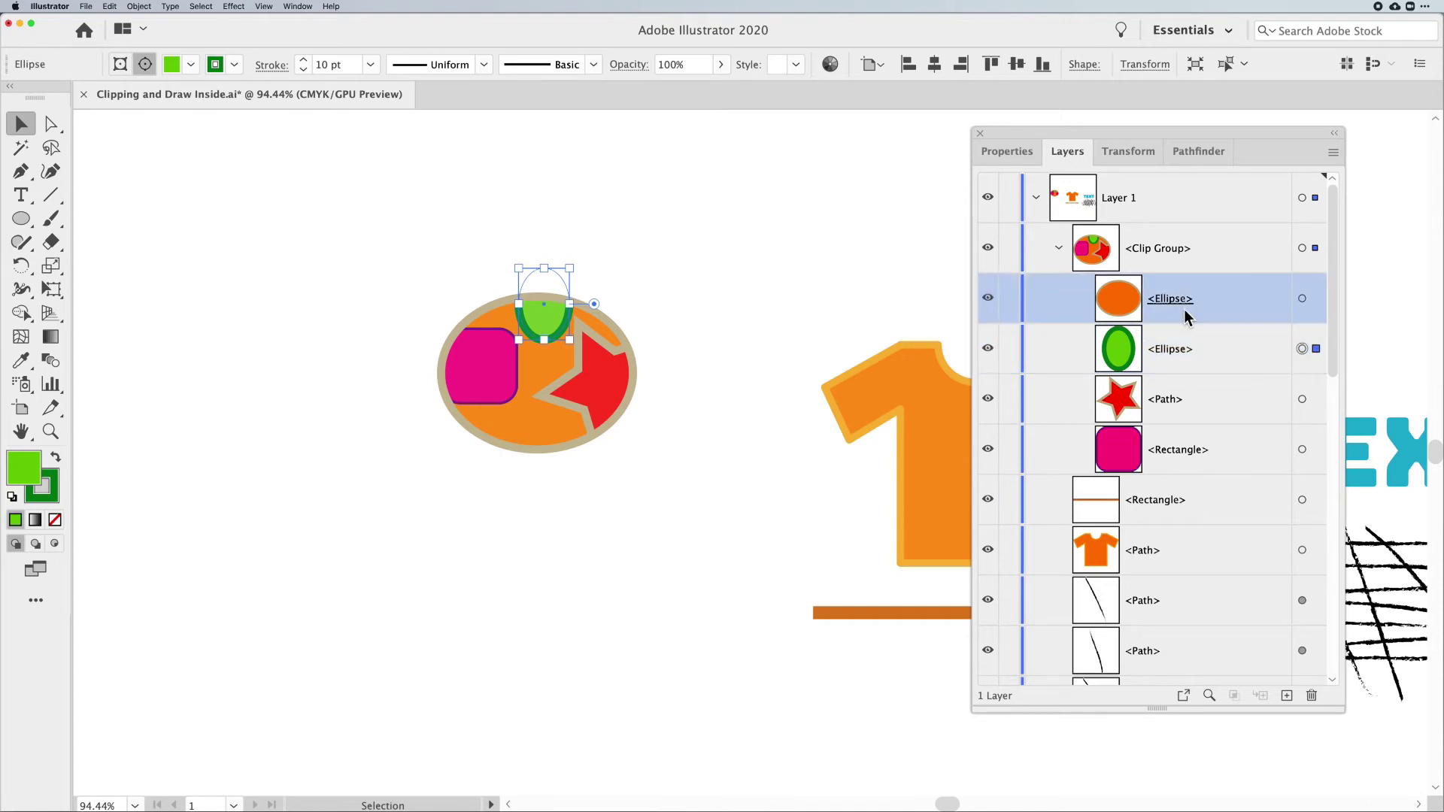
# Target the oval's clipping ellipse and switch between editing the clipping path and editing the contents, ending on the path, then deselect everything
pyautogui.click(1304, 299)
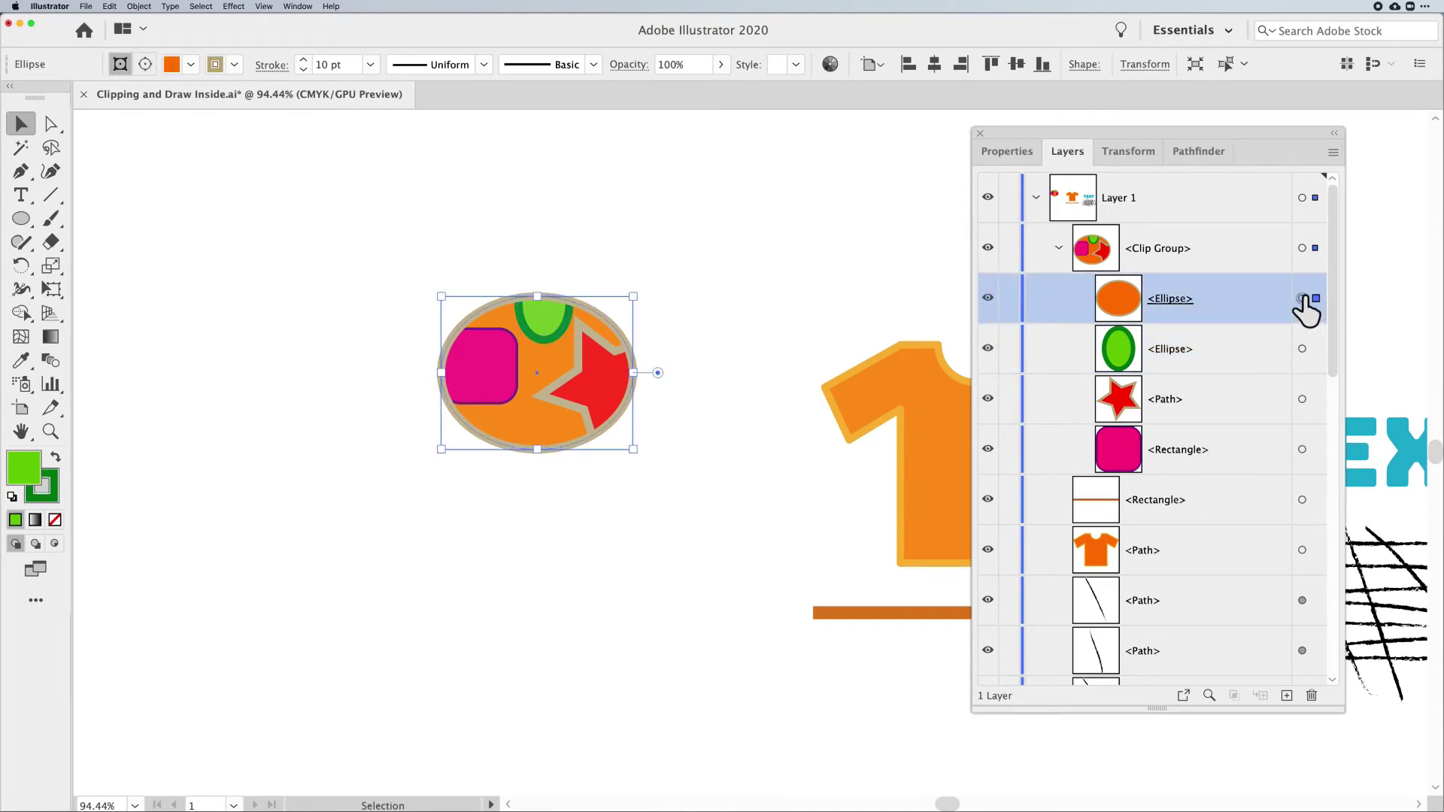
pyautogui.click(144, 67)
pyautogui.click(120, 66)
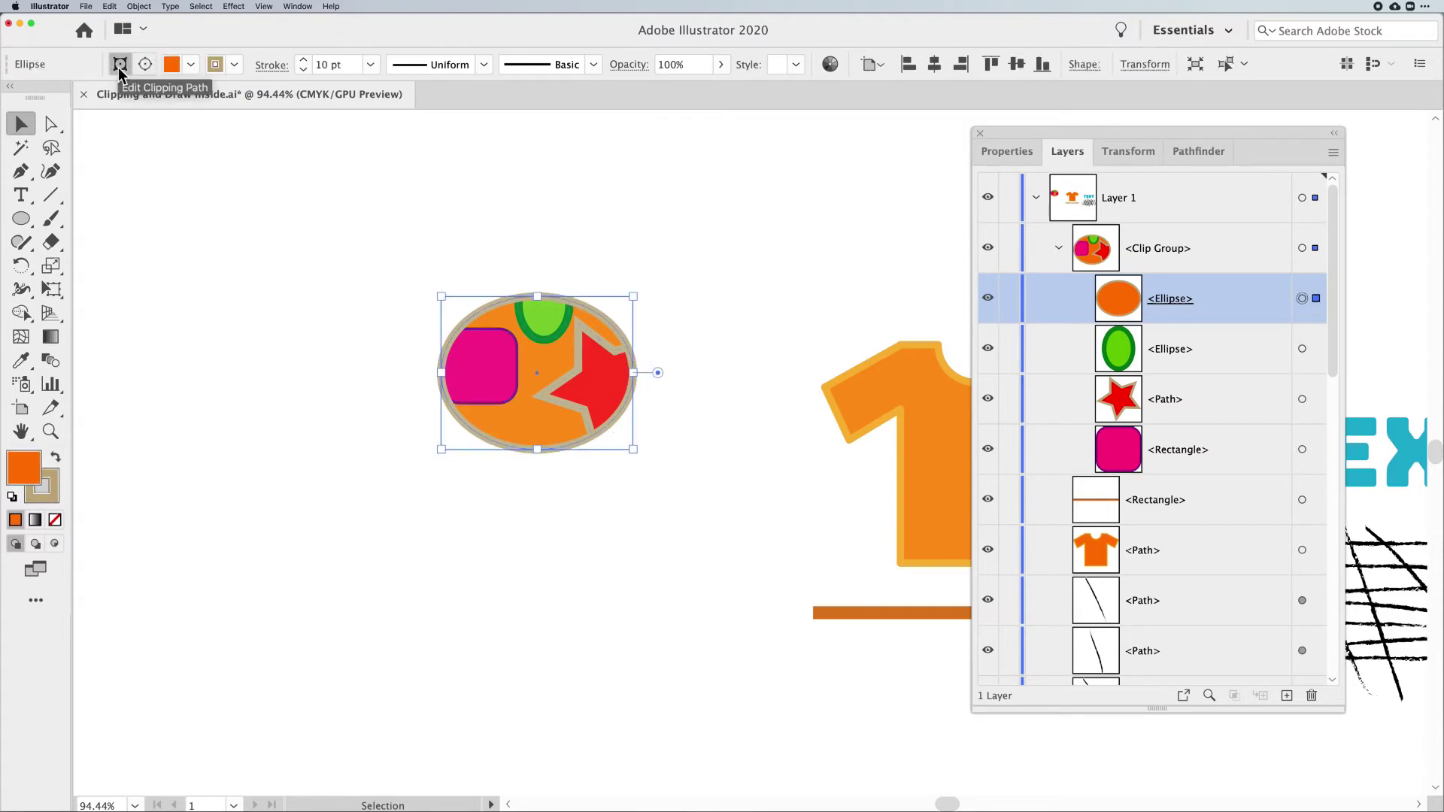
pyautogui.click(144, 66)
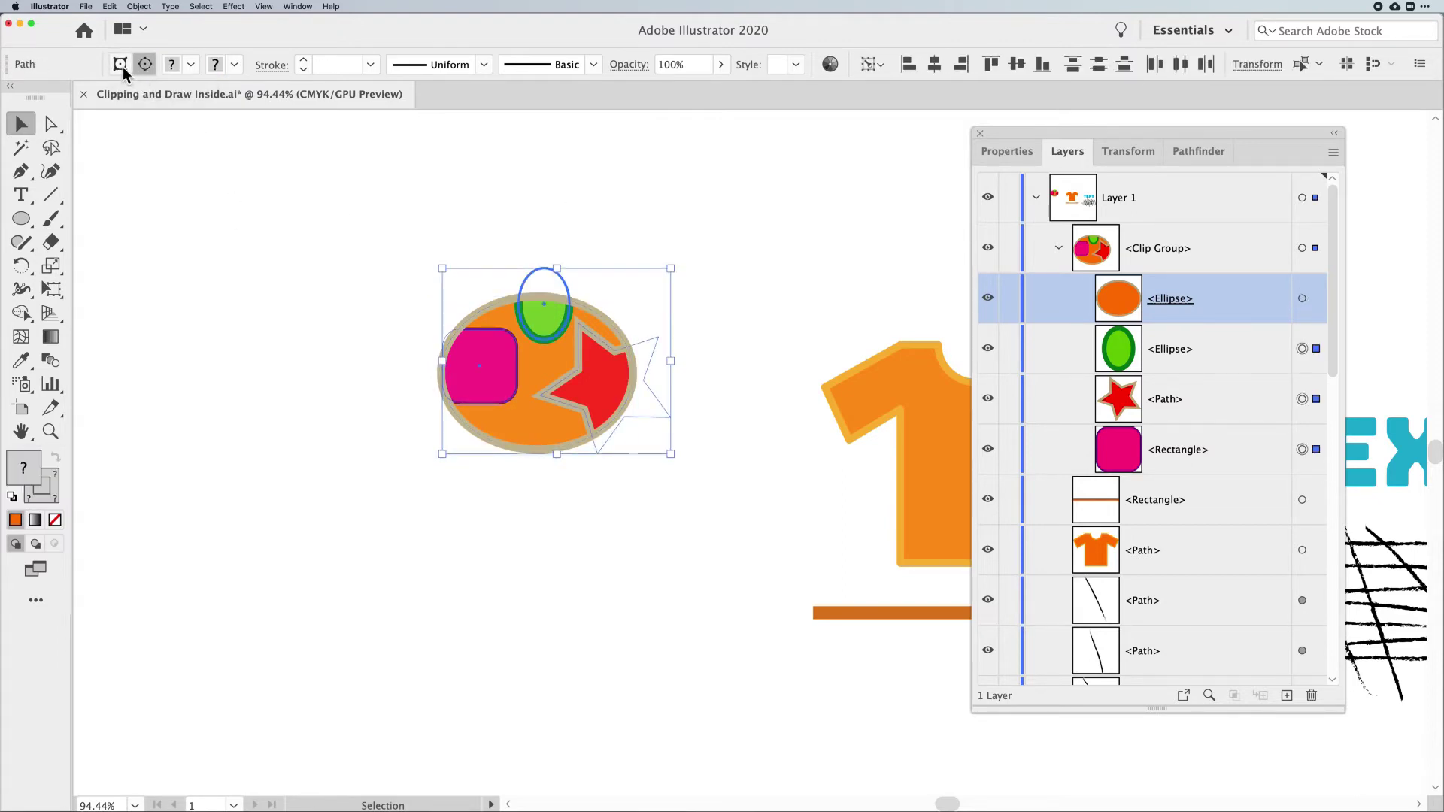
pyautogui.click(120, 66)
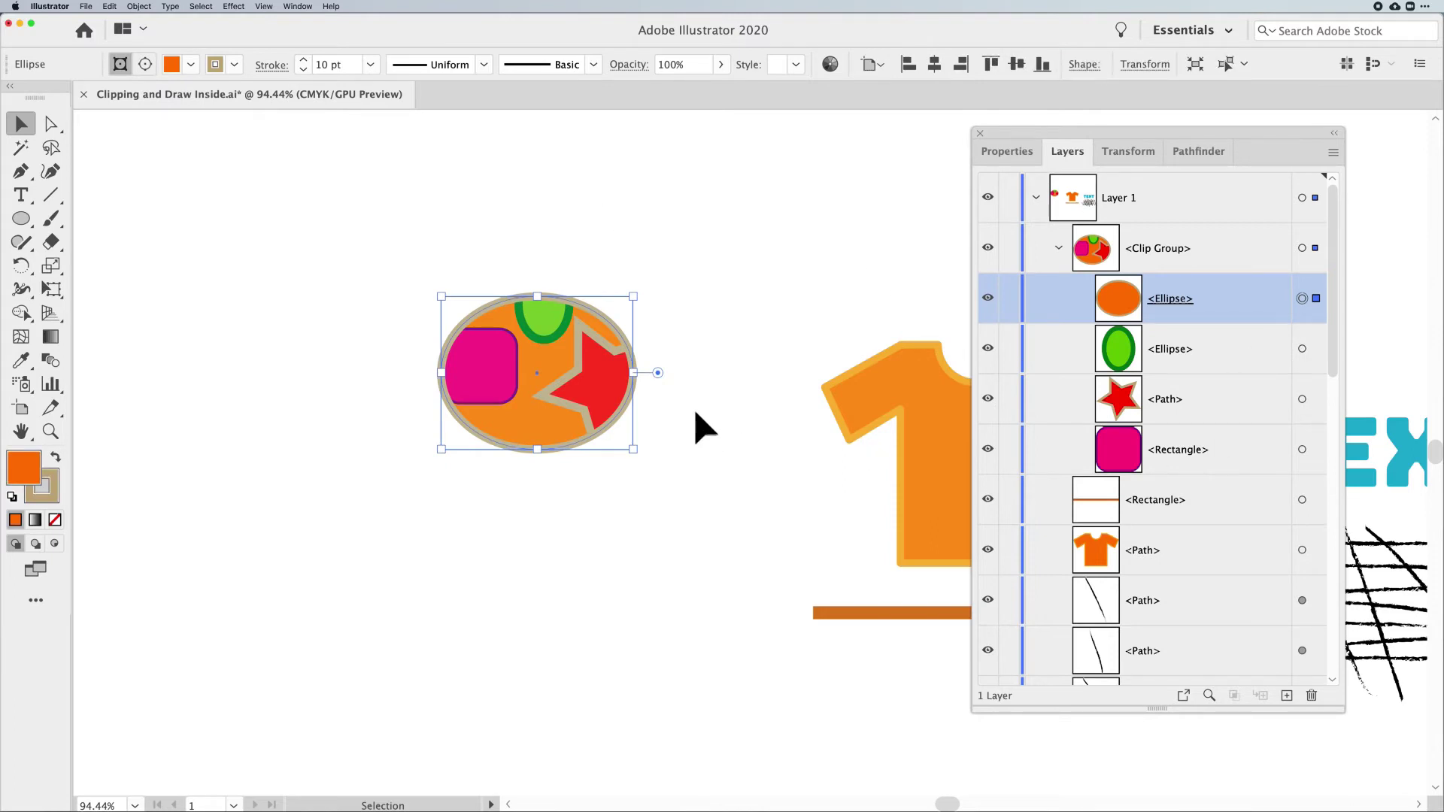
pyautogui.click(723, 409)
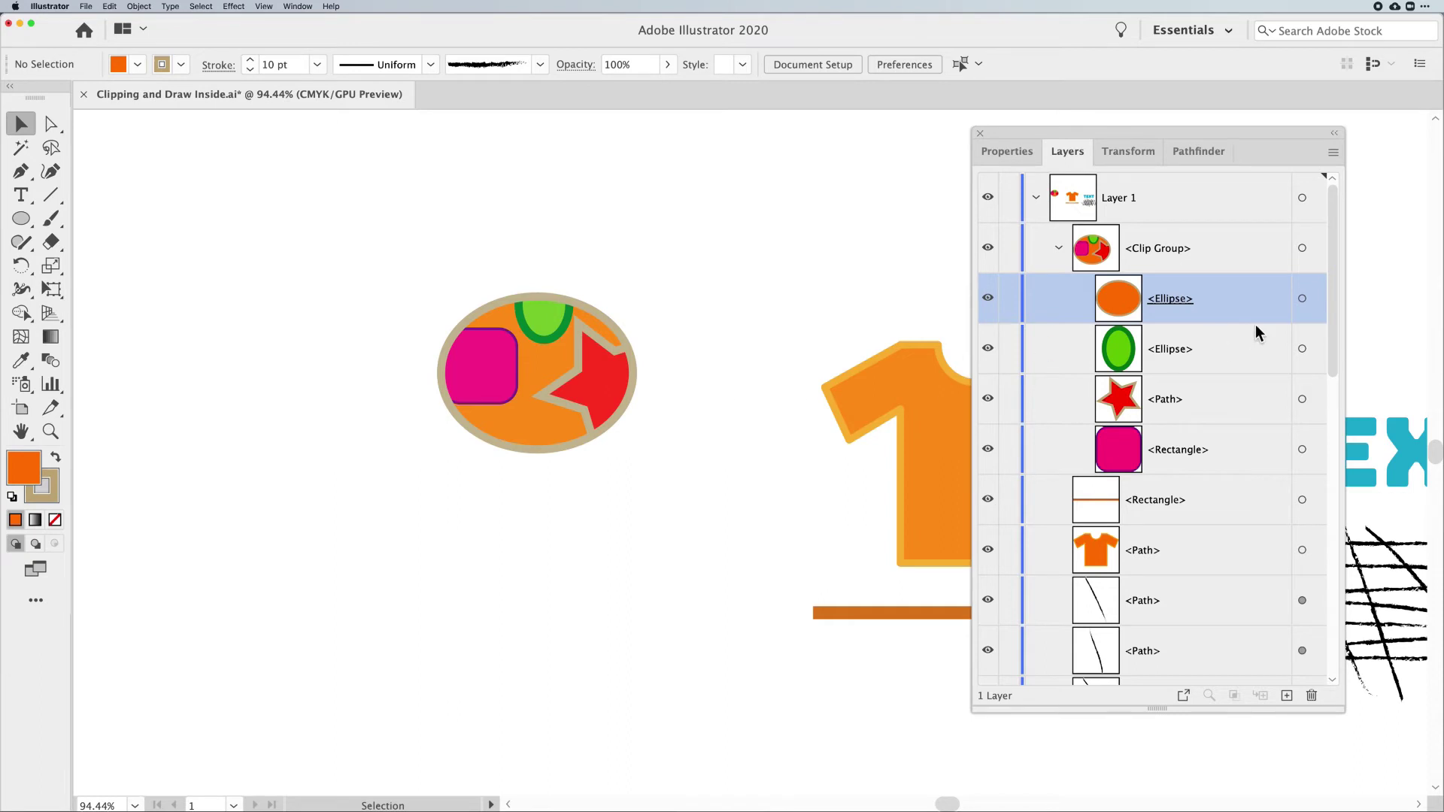
# Highlight the entries of the objects inside the oval's clip group one after another, and collapse the clip group
pyautogui.click(1301, 298)
pyautogui.click(1221, 361)
pyautogui.click(1230, 403)
pyautogui.click(1235, 451)
pyautogui.click(748, 446)
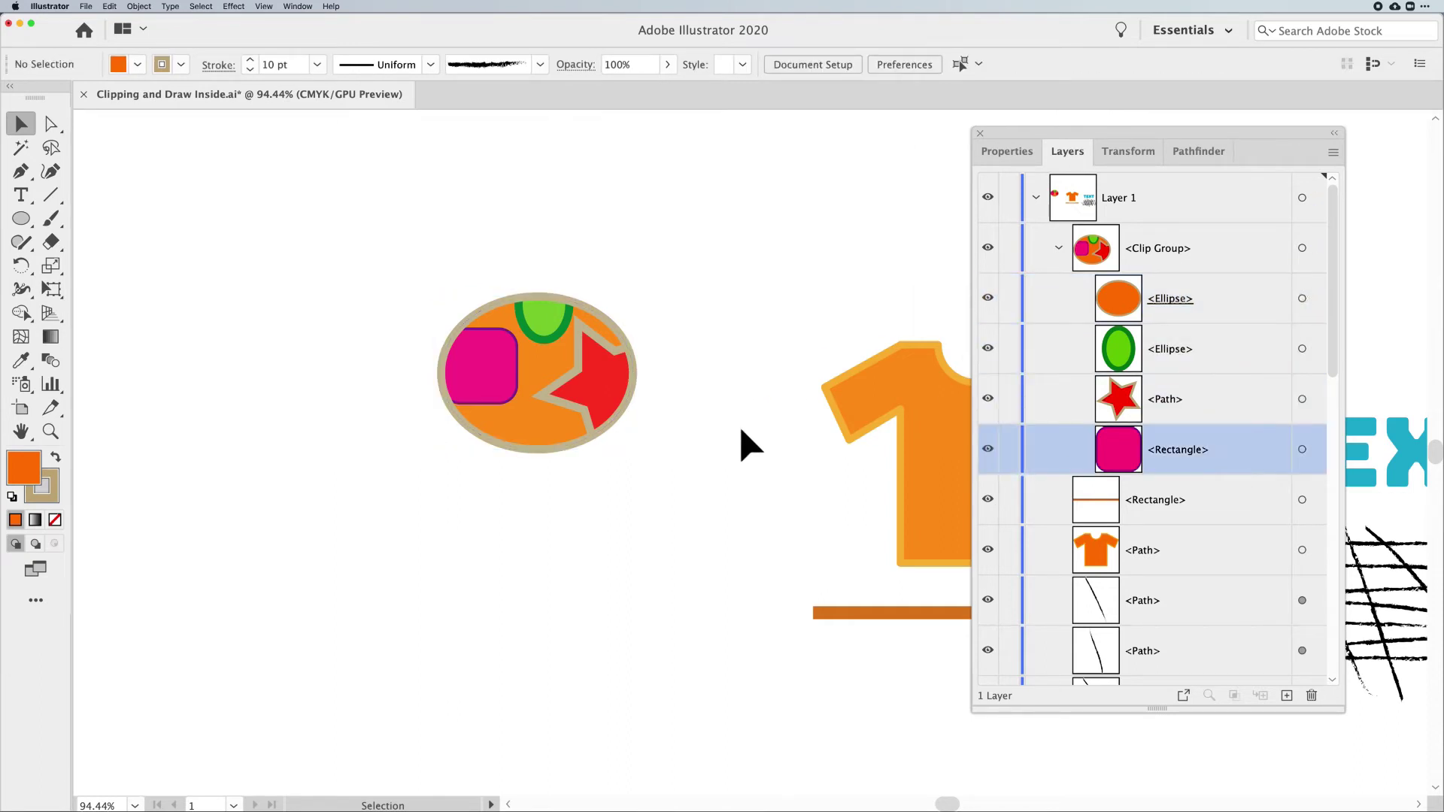
pyautogui.hscroll(10, 748, 445)
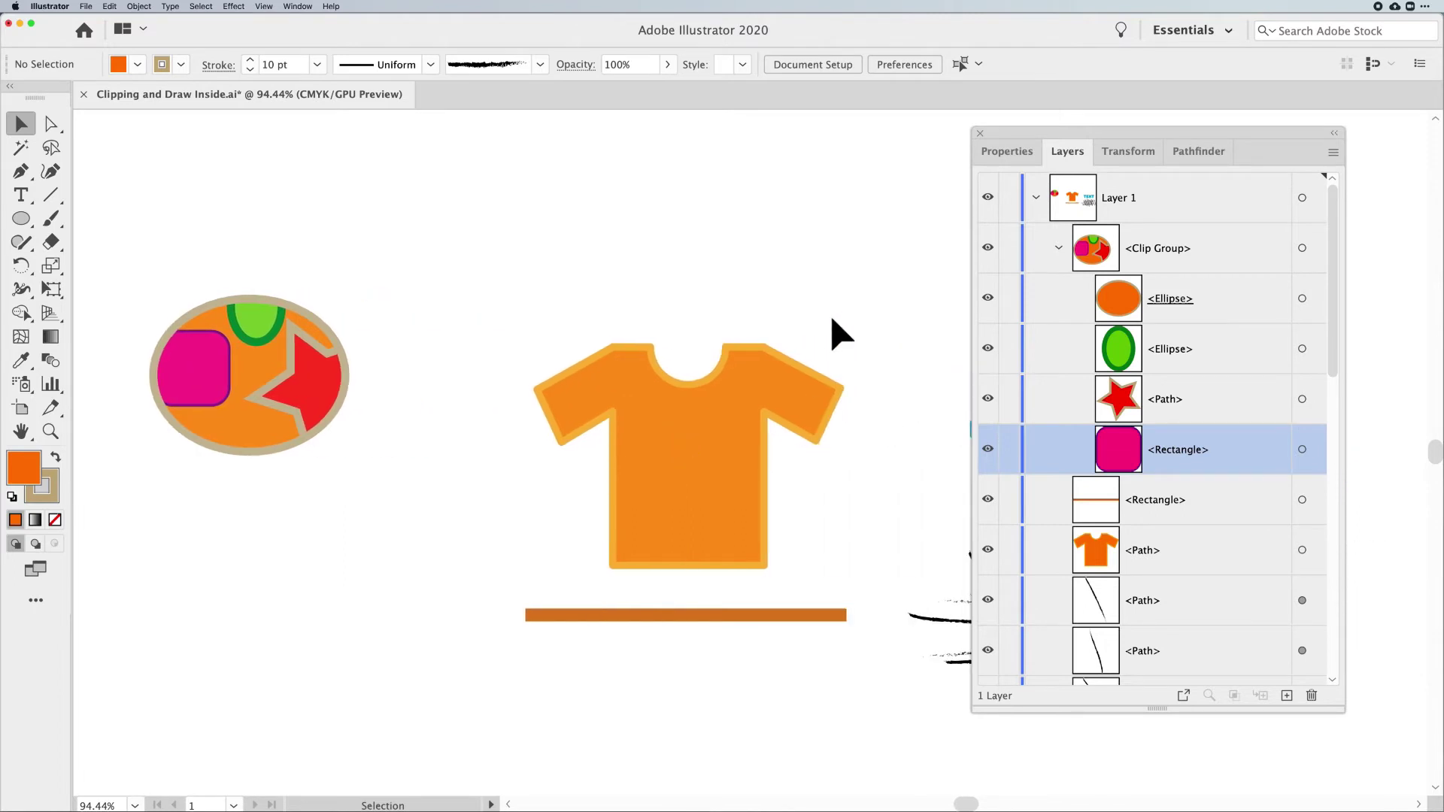
pyautogui.click(1059, 247)
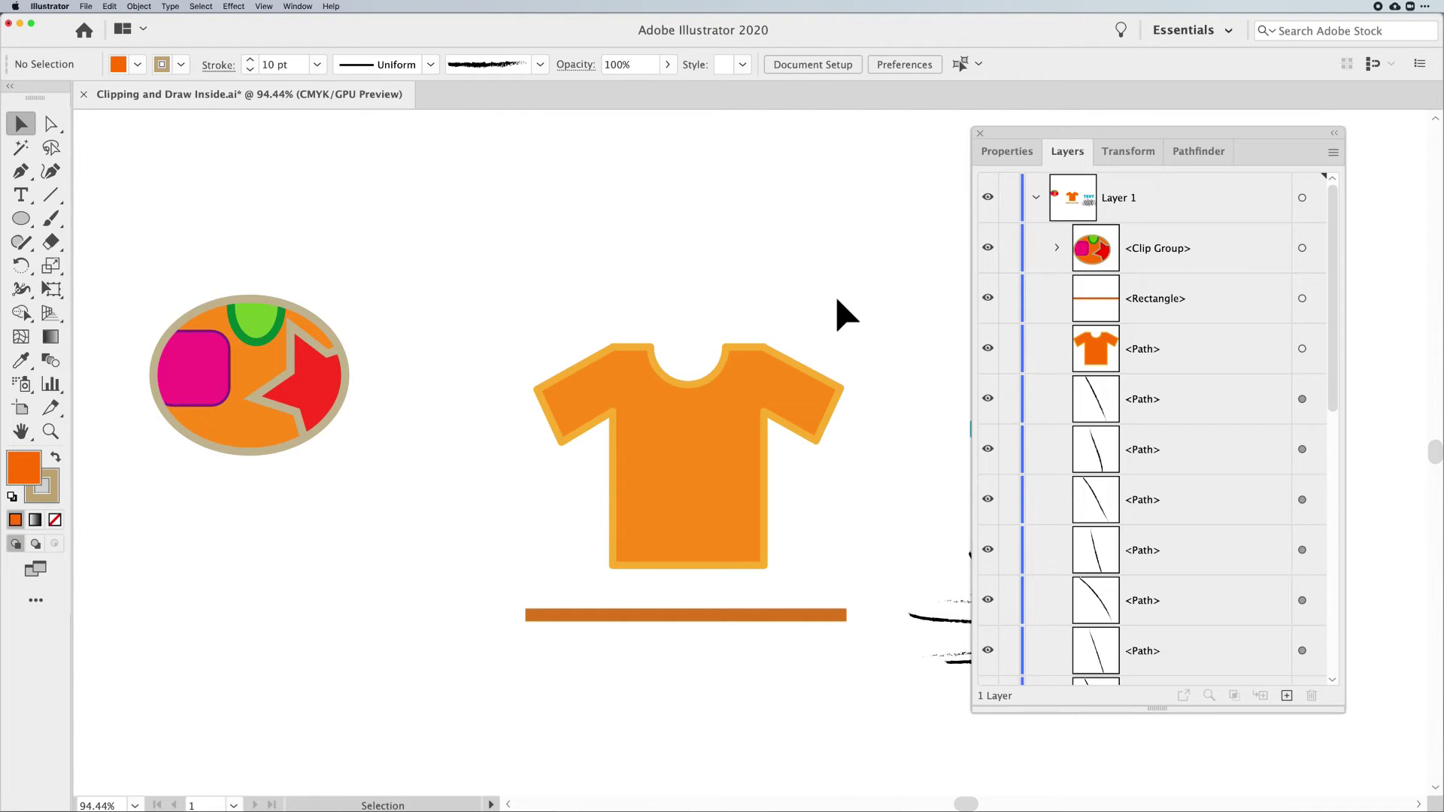
# Move the brown bar up across the T-shirt's neckline and place a duplicate stripe just below it
pyautogui.click(681, 466)
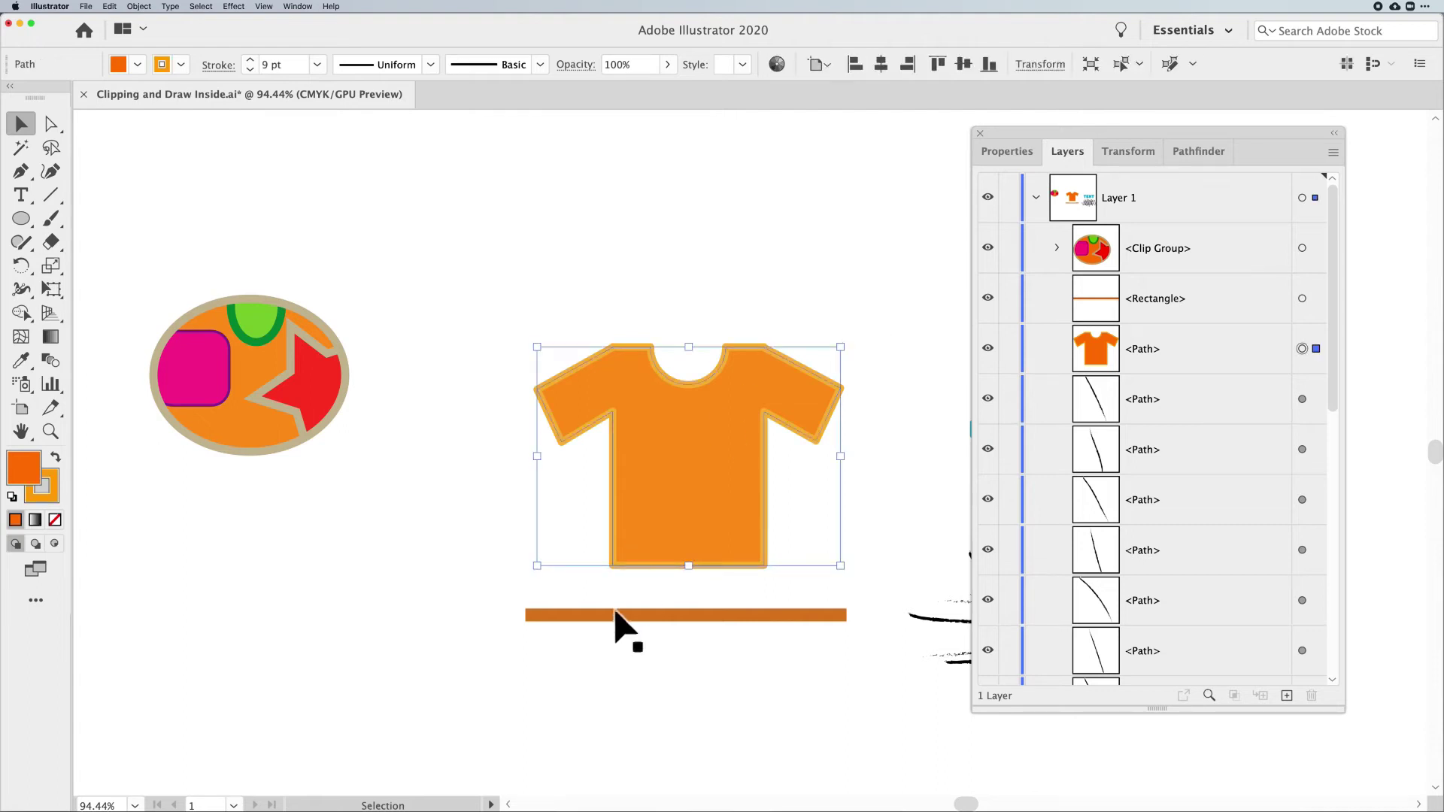
pyautogui.click(687, 617)
pyautogui.moveTo(688, 619); pyautogui.dragTo(715, 390)
pyautogui.press('a')
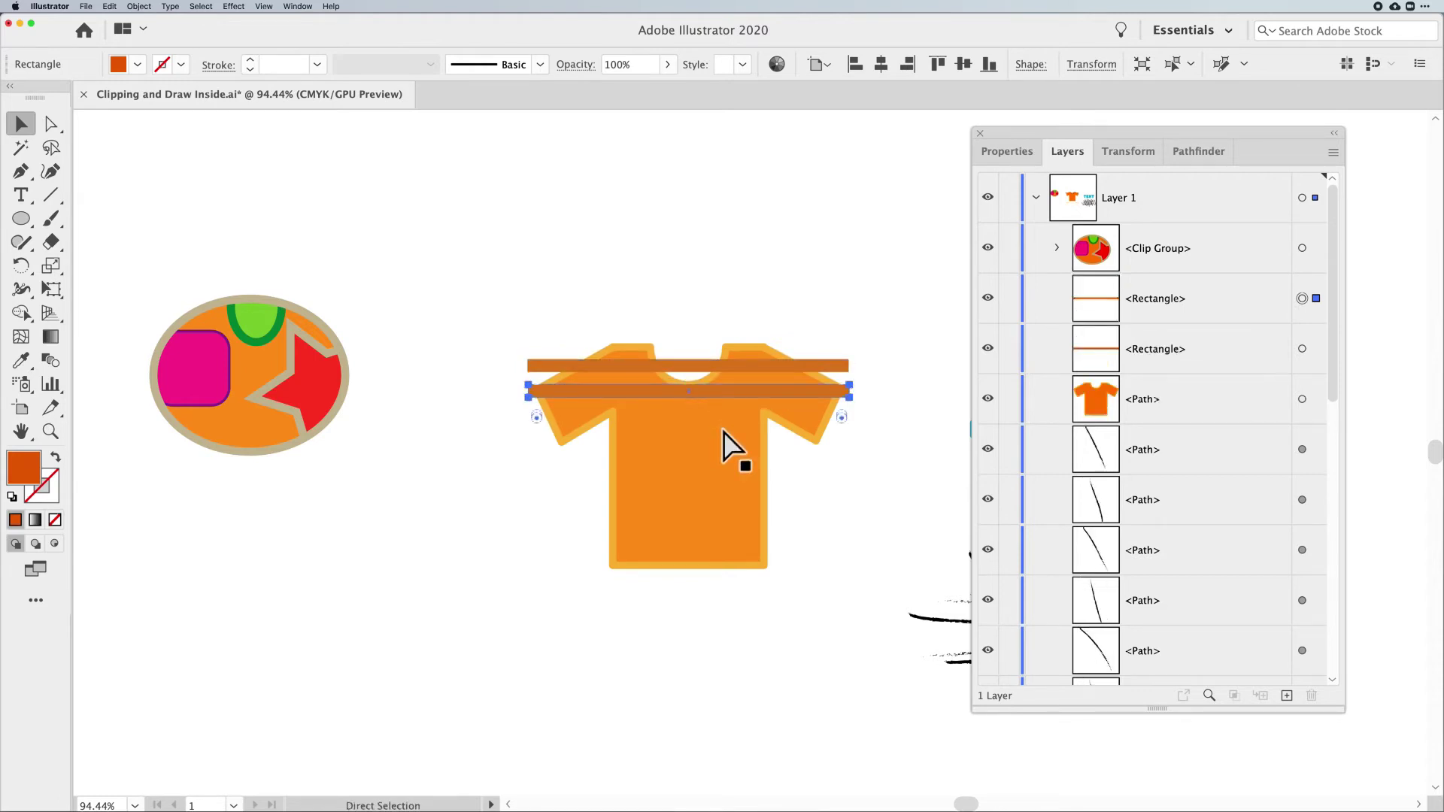
# Repeat the stripe duplication six times down the T-shirt with the same spacing
pyautogui.press('super+d')
pyautogui.press('super+d')
pyautogui.press('super+d')
pyautogui.press('super+d')
pyautogui.press('super+d')
pyautogui.press('super+d')
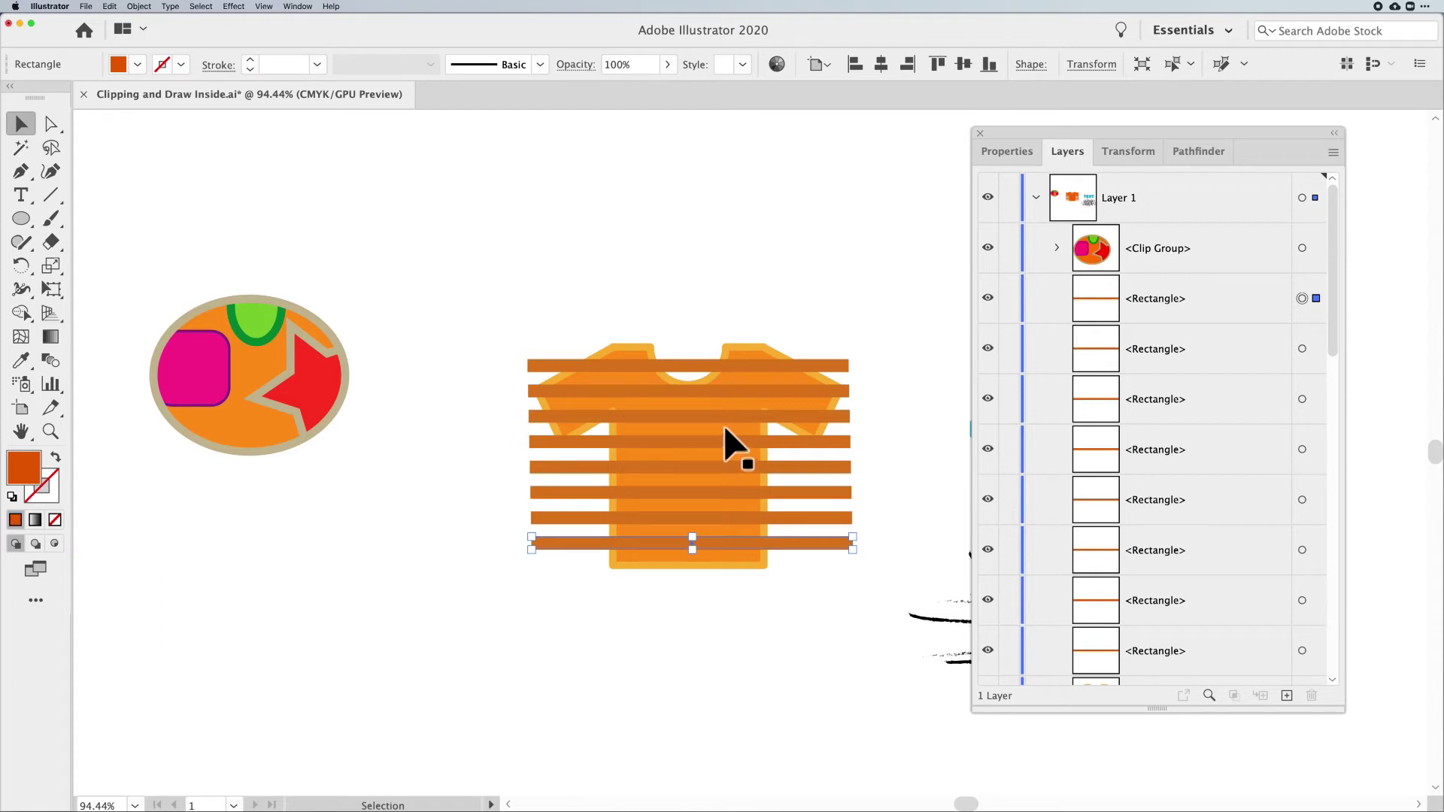
# Group all eight stripes without the T-shirt, and nudge the group slightly down over the shirt
pyautogui.click(625, 346)
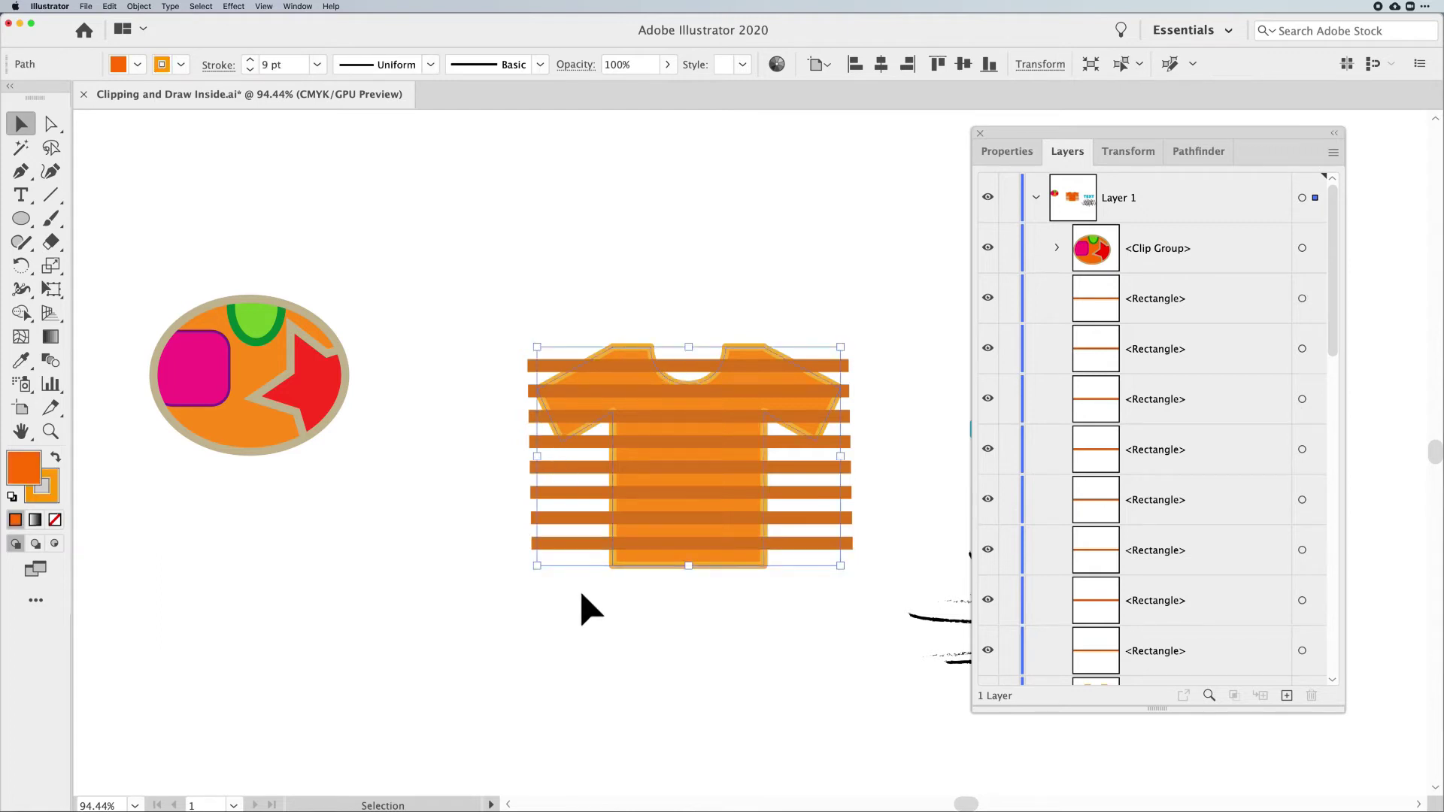
pyautogui.moveTo(506, 329); pyautogui.dragTo(535, 585)
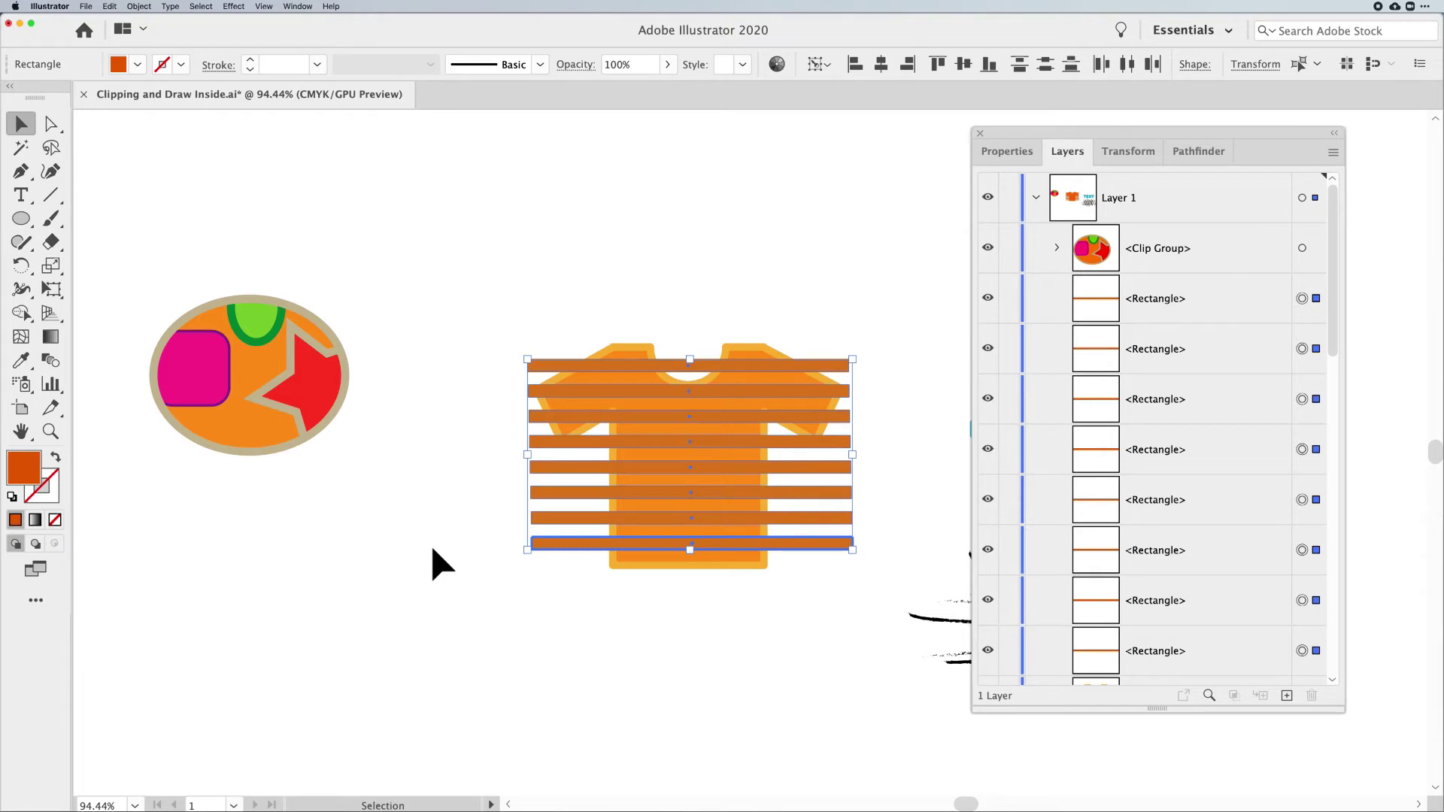
pyautogui.press('super+g')
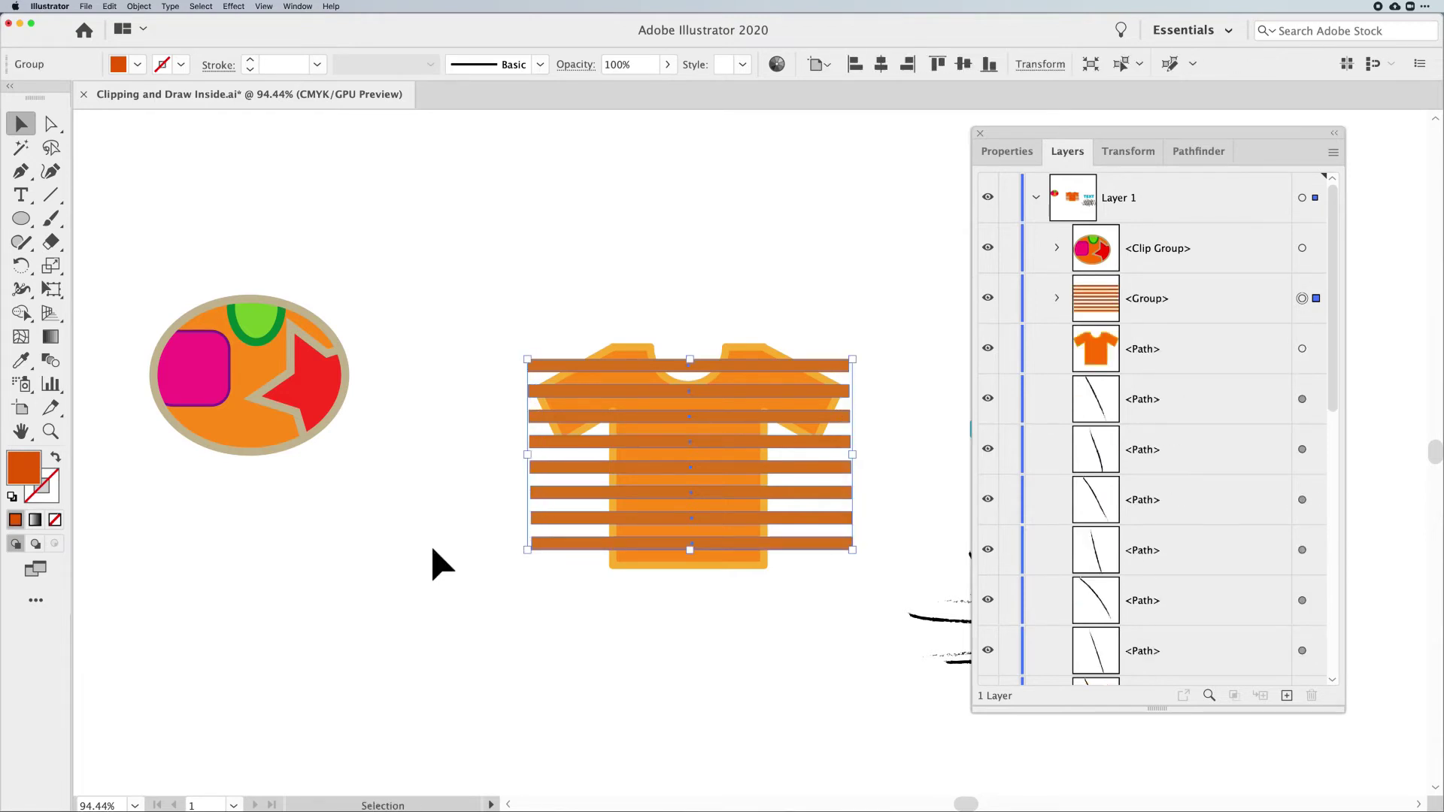
pyautogui.hscroll(1, 437, 564)
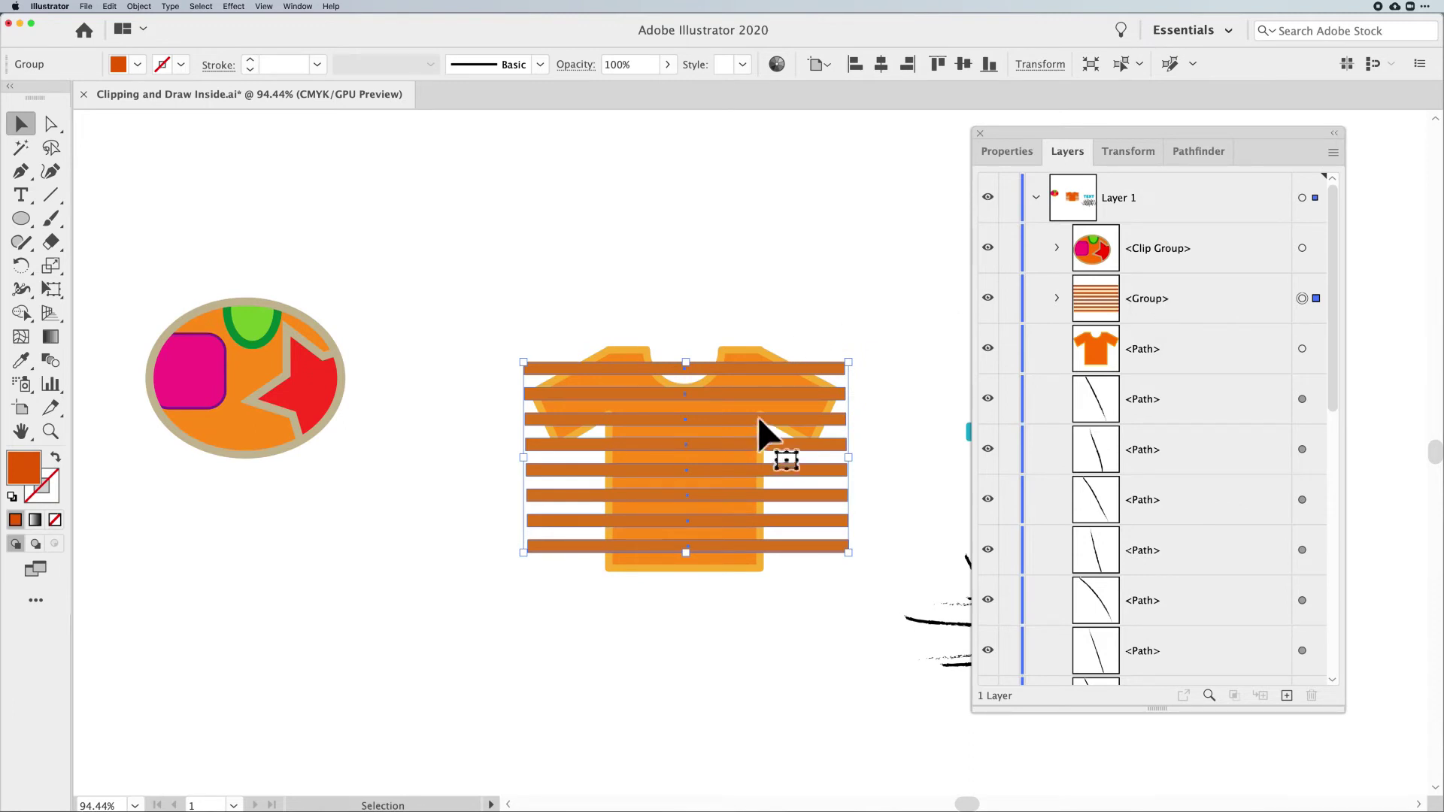
pyautogui.moveTo(783, 387); pyautogui.dragTo(784, 388)
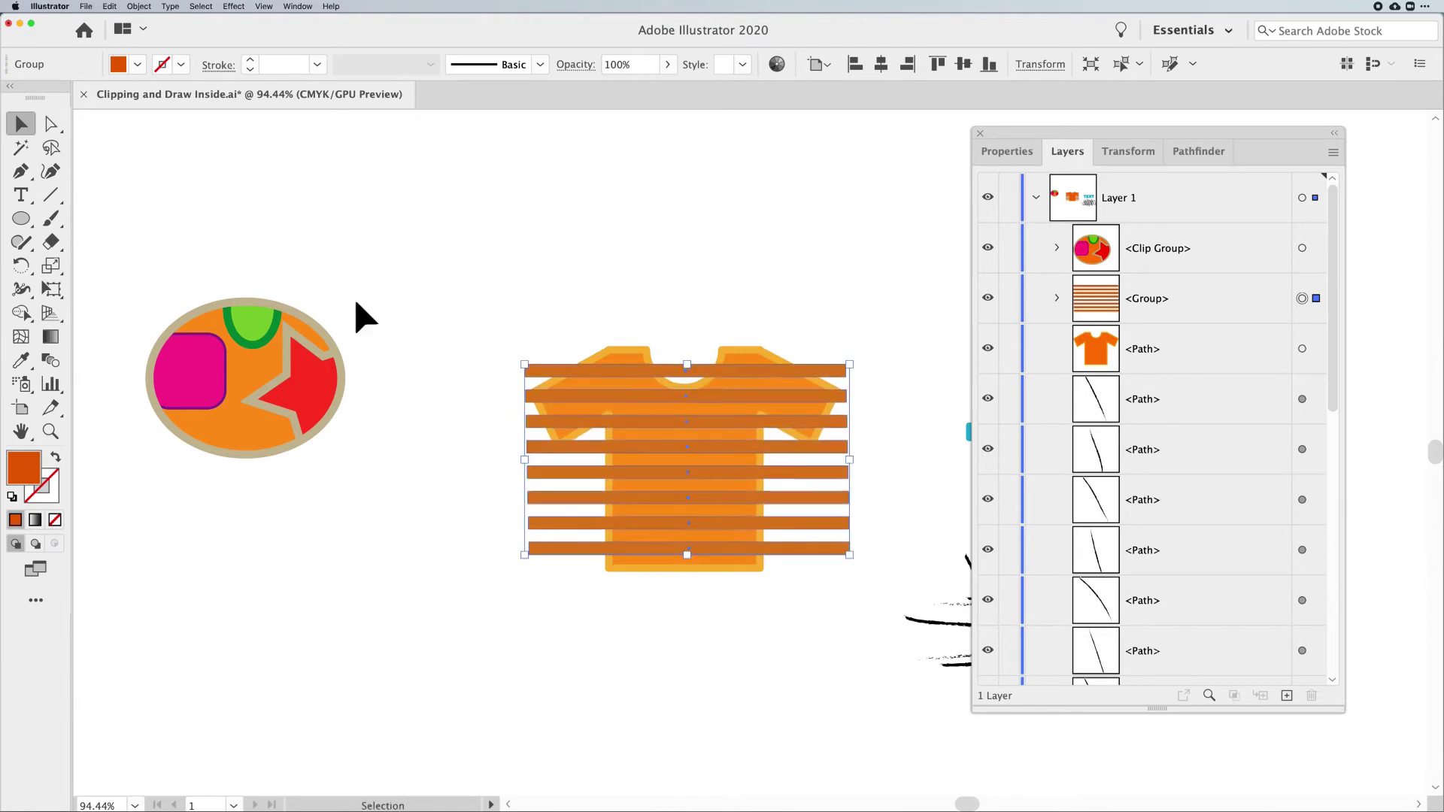
# Cut the stripe group from the artwork to the clipboard
pyautogui.click(138, 6)
pyautogui.moveTo(110, 6)
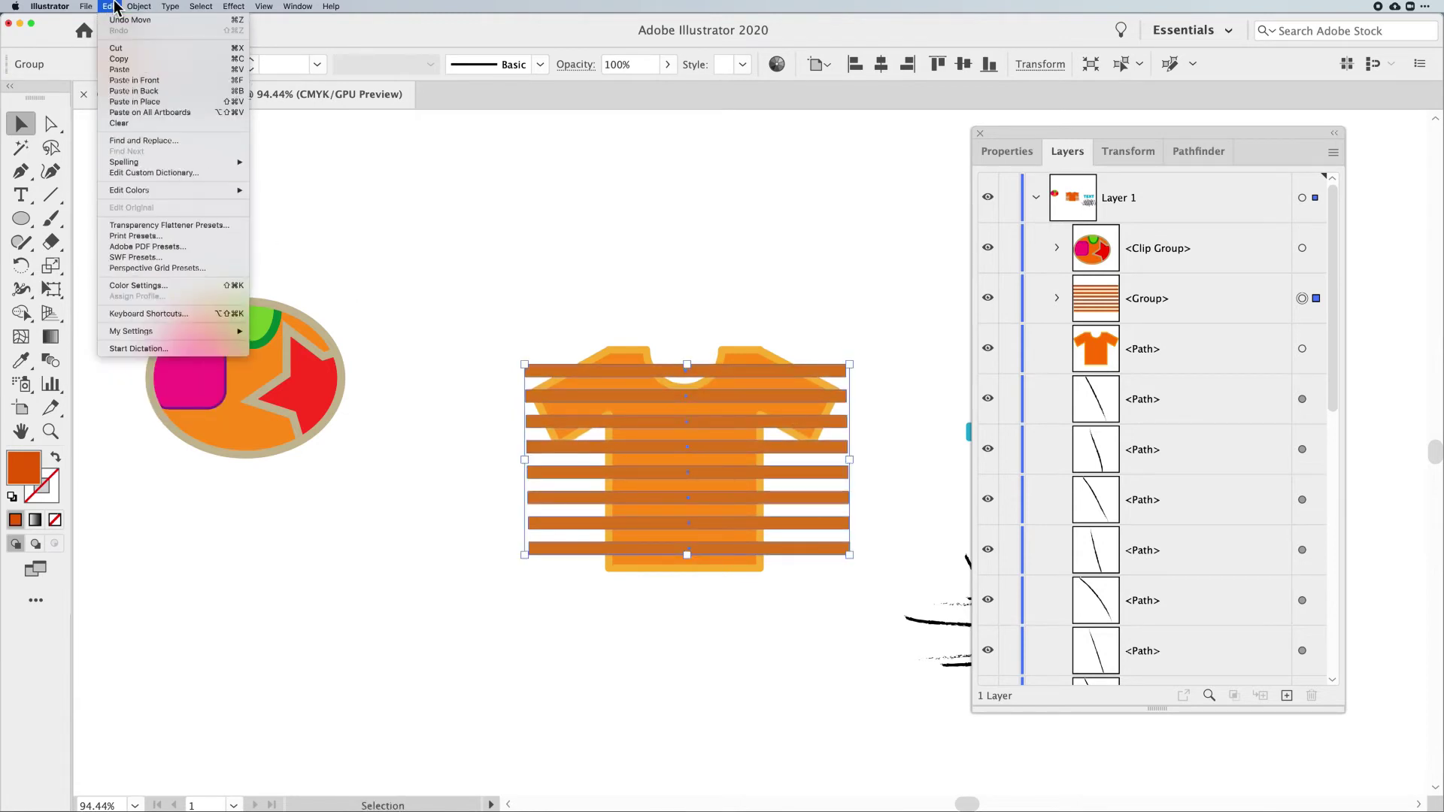
pyautogui.click(133, 48)
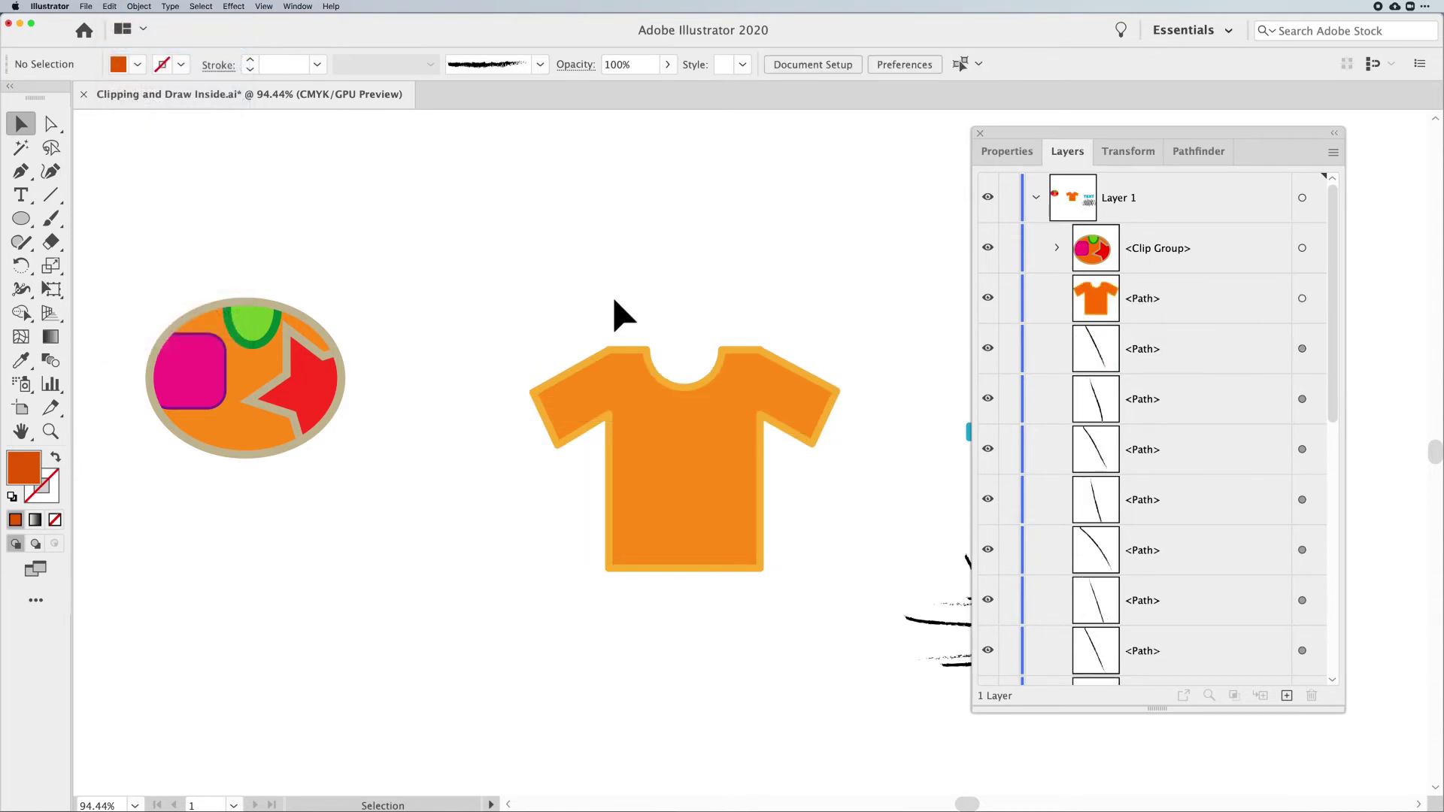
# Turn on Draw Inside mode for the T-shirt and paste the stripe group into it
pyautogui.click(669, 403)
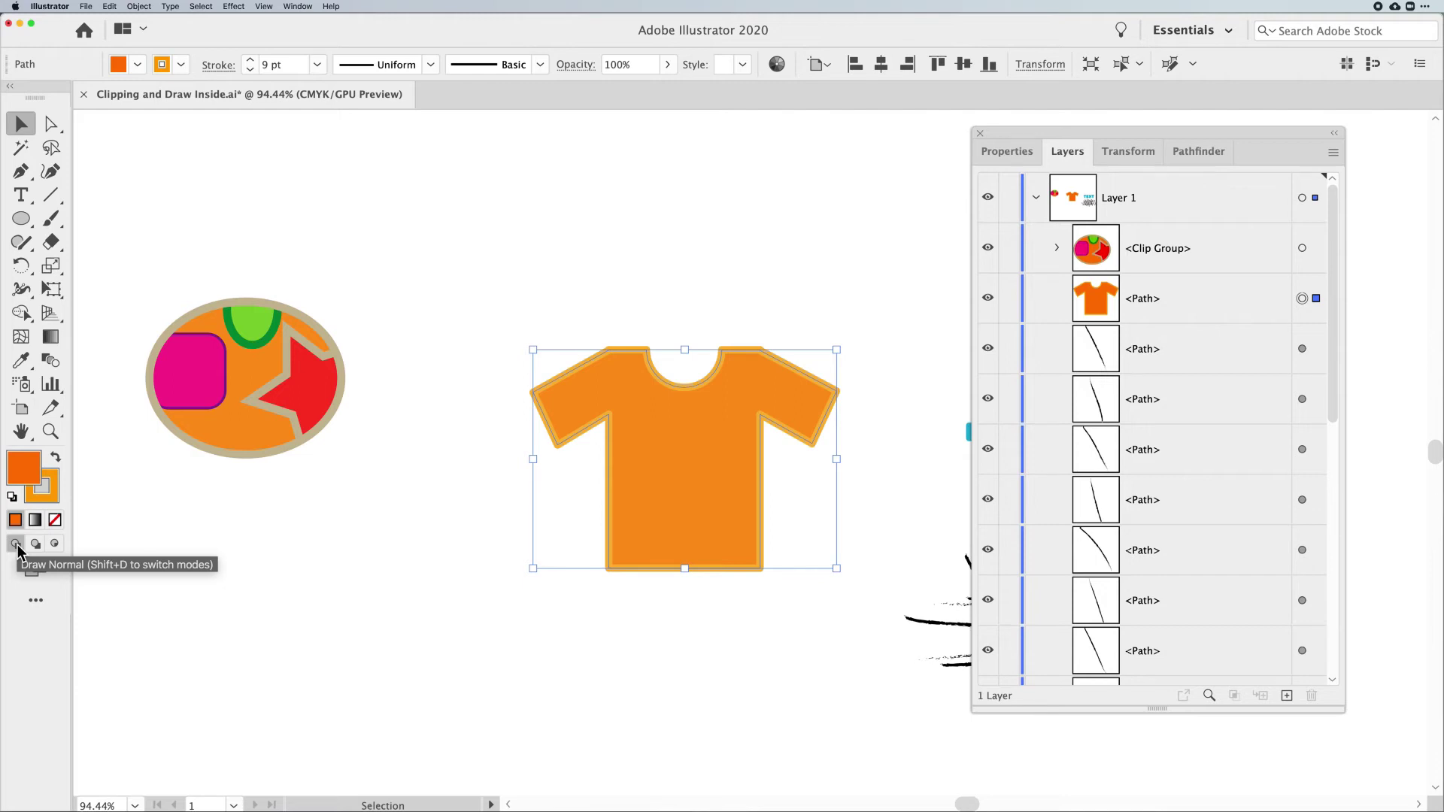
pyautogui.click(56, 543)
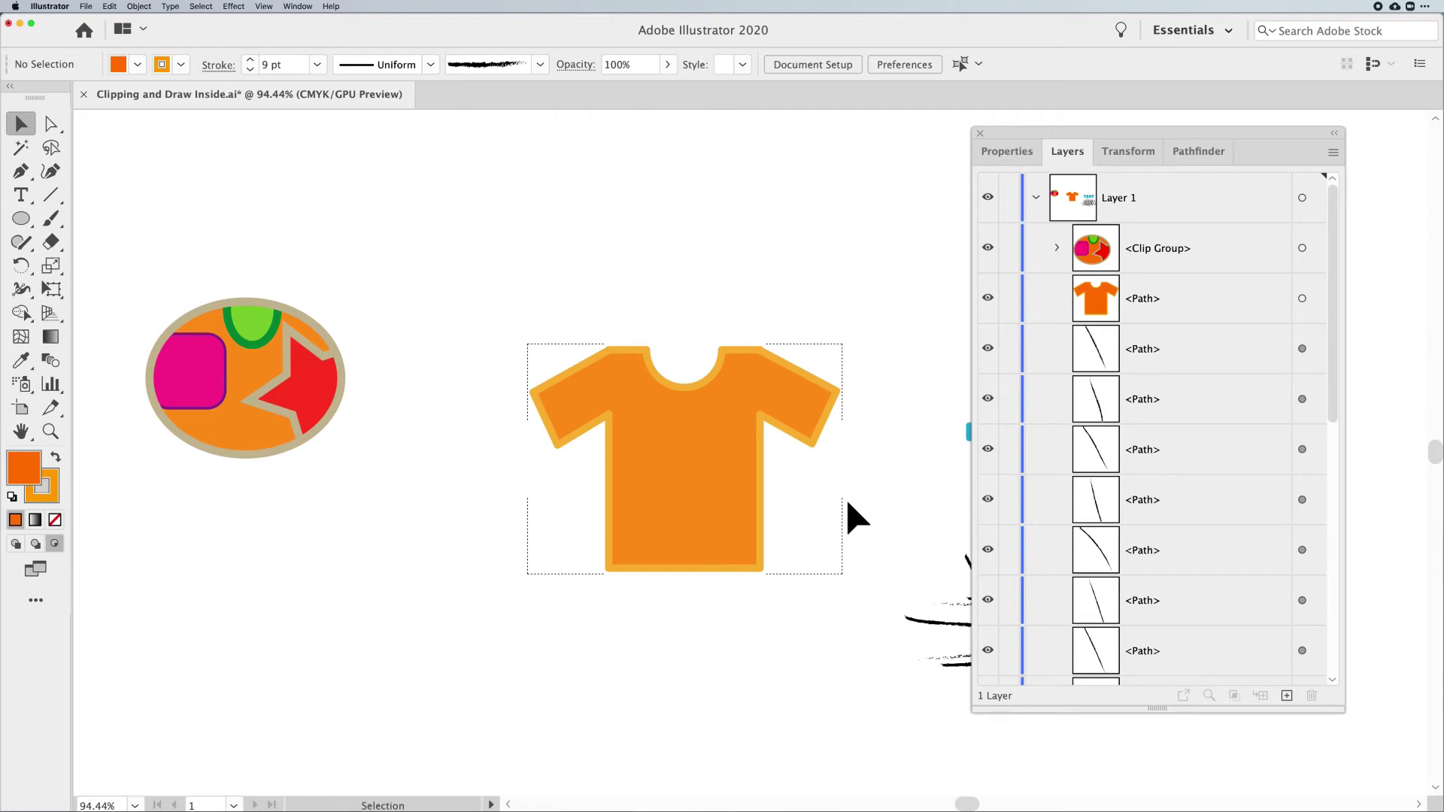
pyautogui.hscroll(-2, 857, 519)
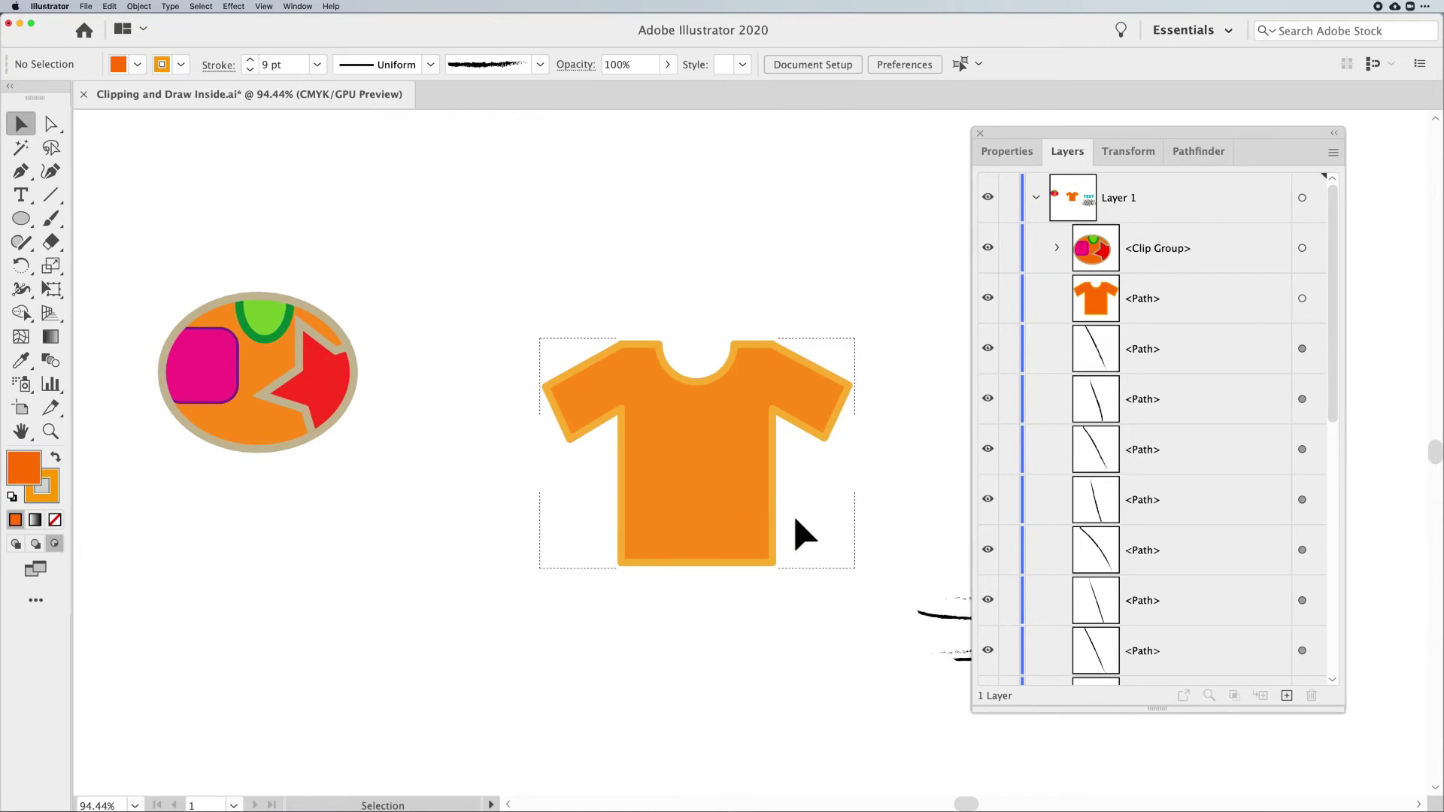
pyautogui.press('super+v')
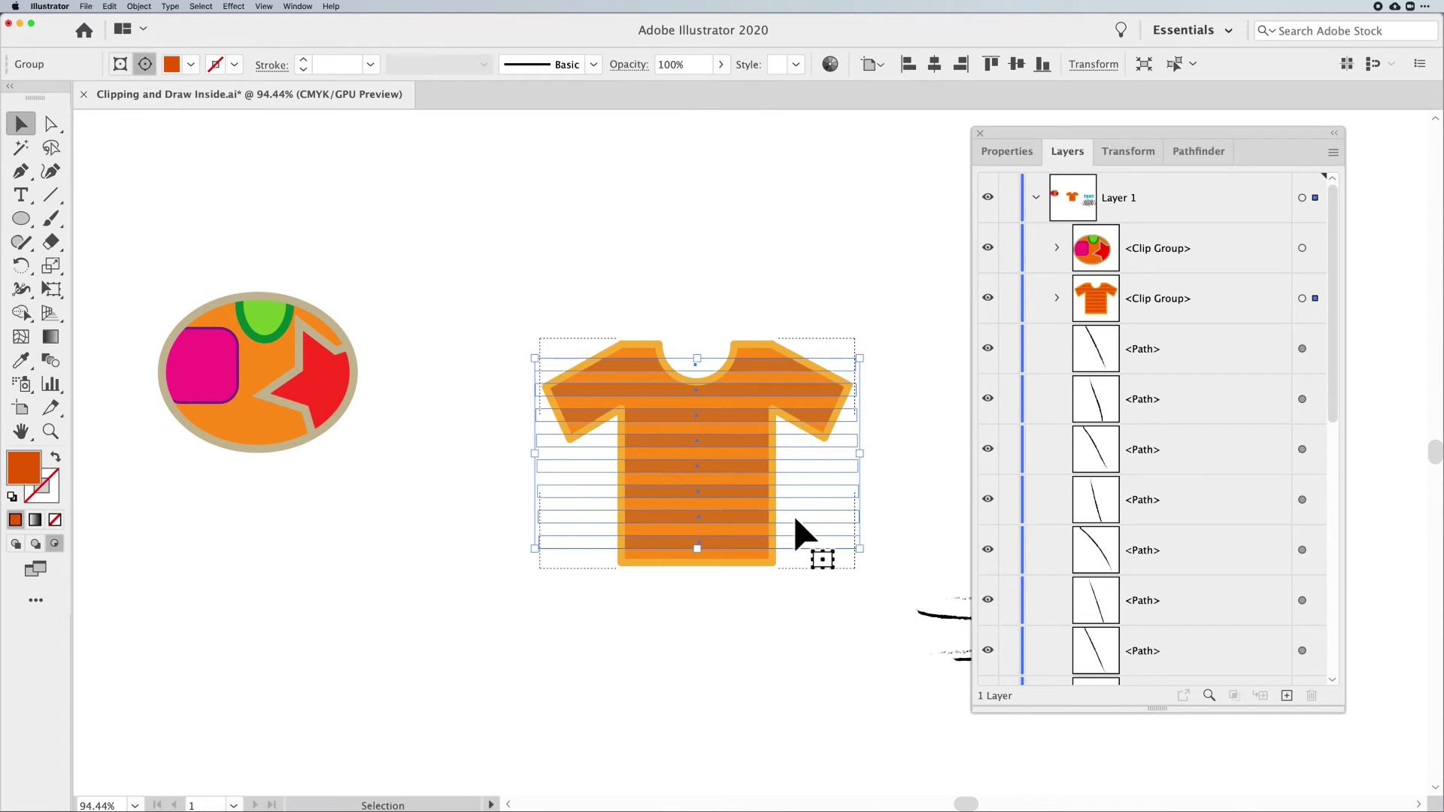
# Squash the clipped stripes slightly and rotate them counterclockwise to a gentle slope, and leave Draw Inside mode
pyautogui.moveTo(700, 550); pyautogui.dragTo(699, 548)
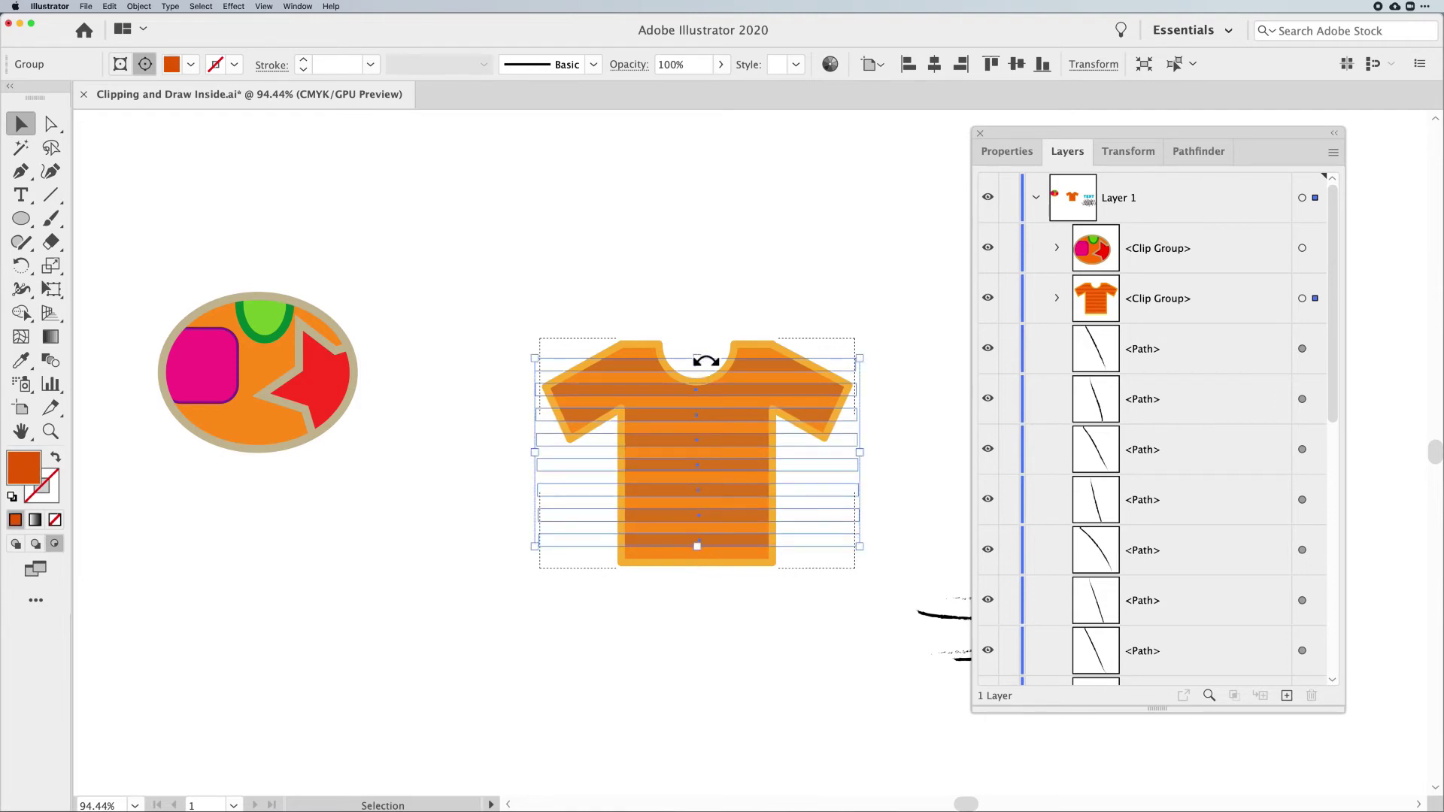
pyautogui.moveTo(864, 348); pyautogui.dragTo(863, 345)
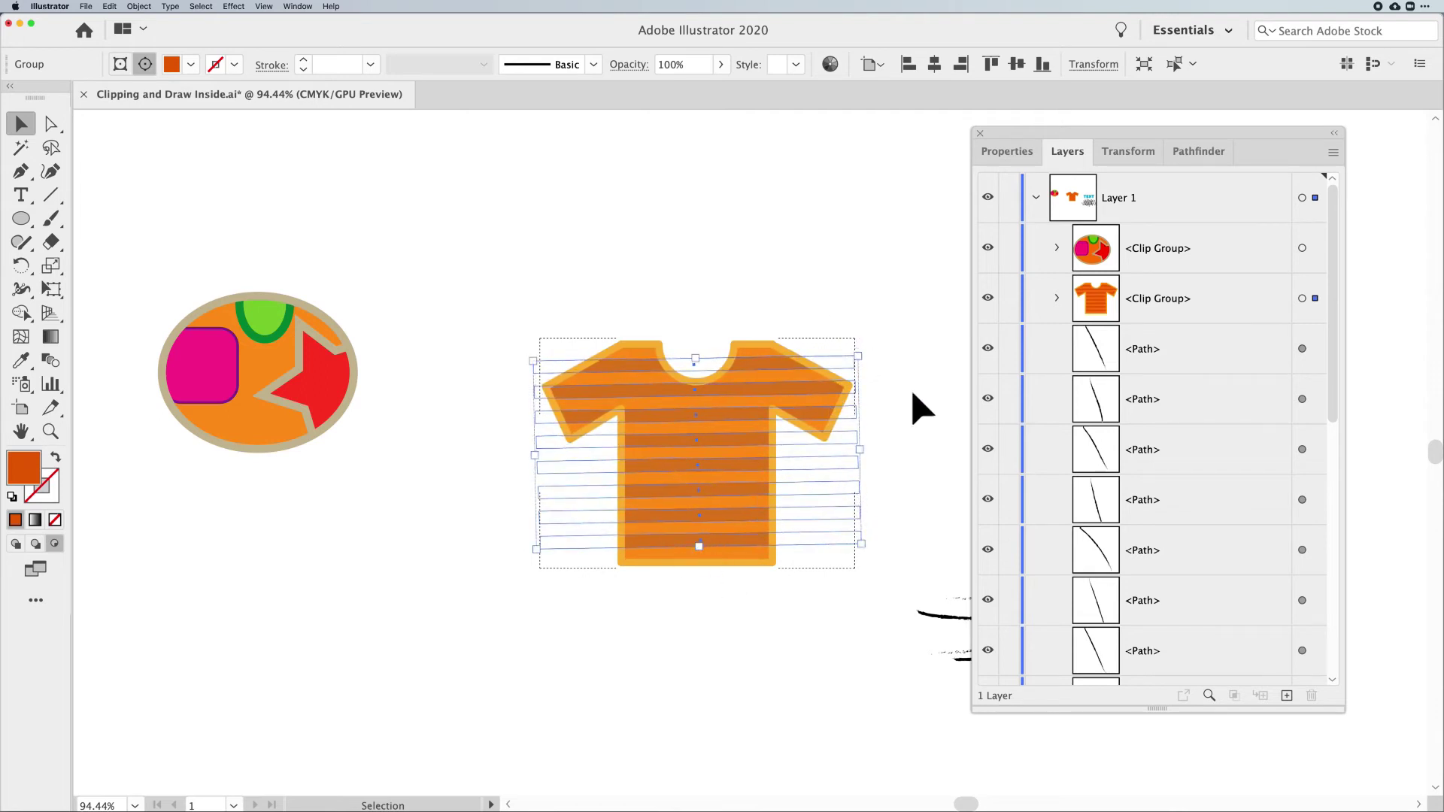
pyautogui.moveTo(864, 348); pyautogui.dragTo(865, 342)
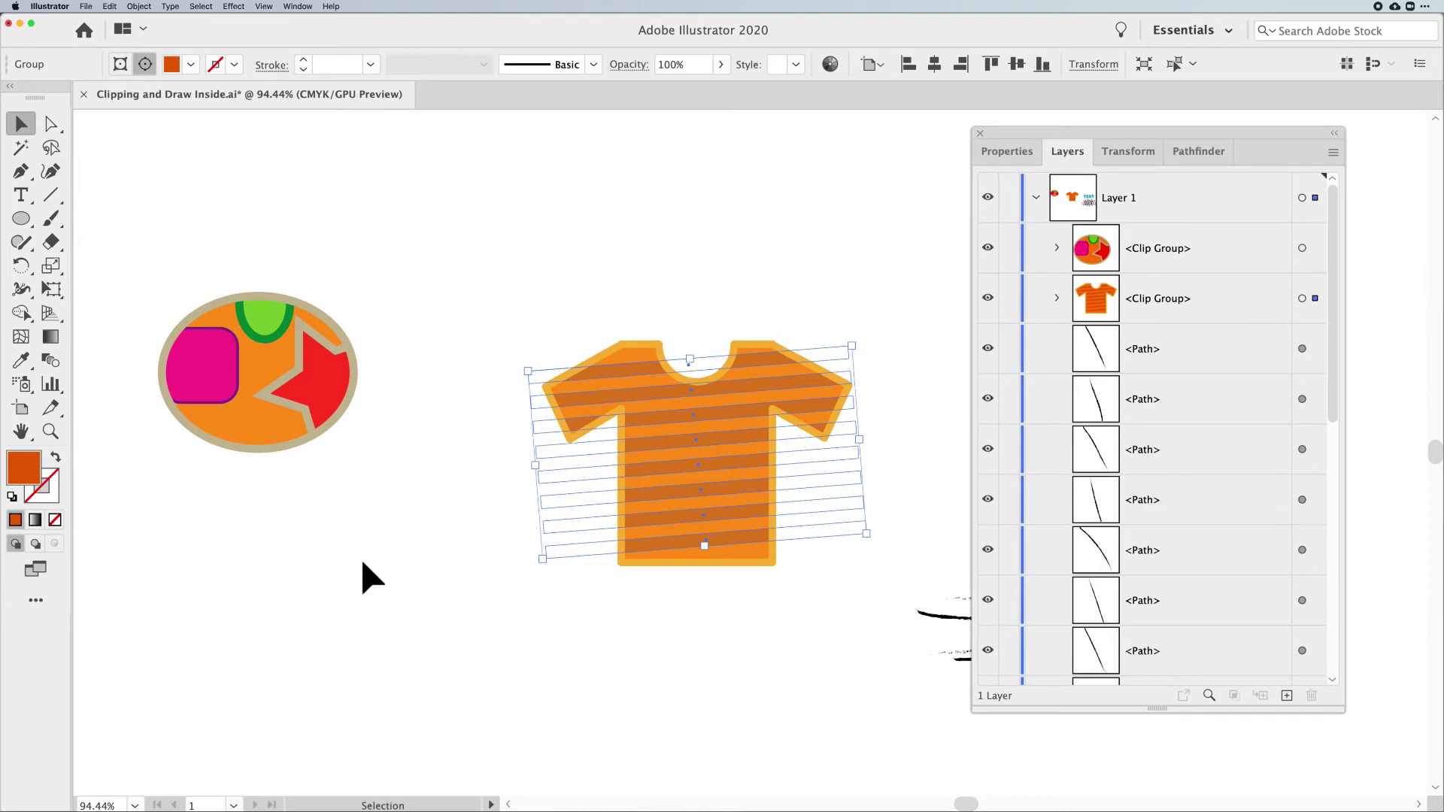
pyautogui.click(363, 579)
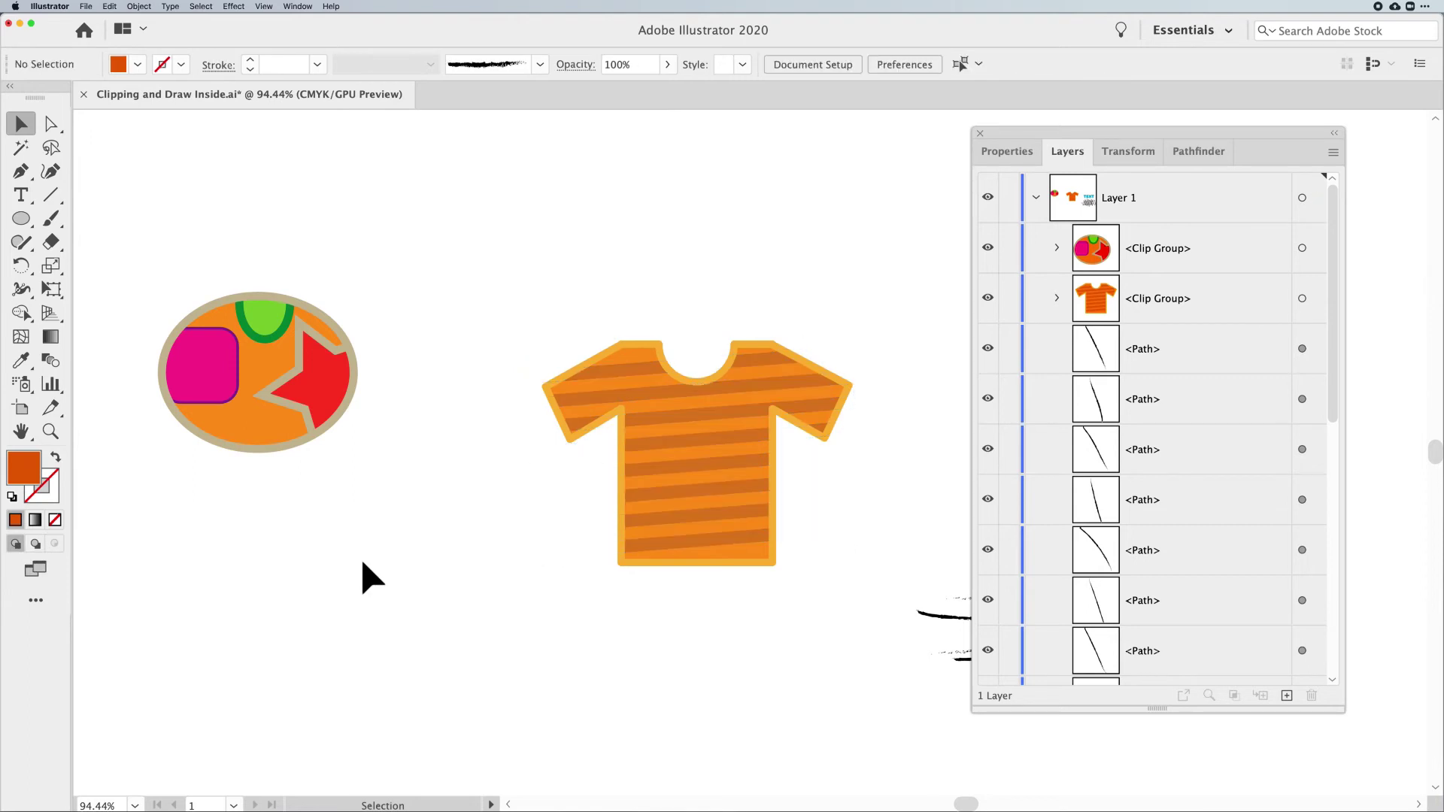
# Compare the T-shirt's and oval's clip groups, and expand the T-shirt's clip group to examine its clipping path and stripe group
pyautogui.click(646, 430)
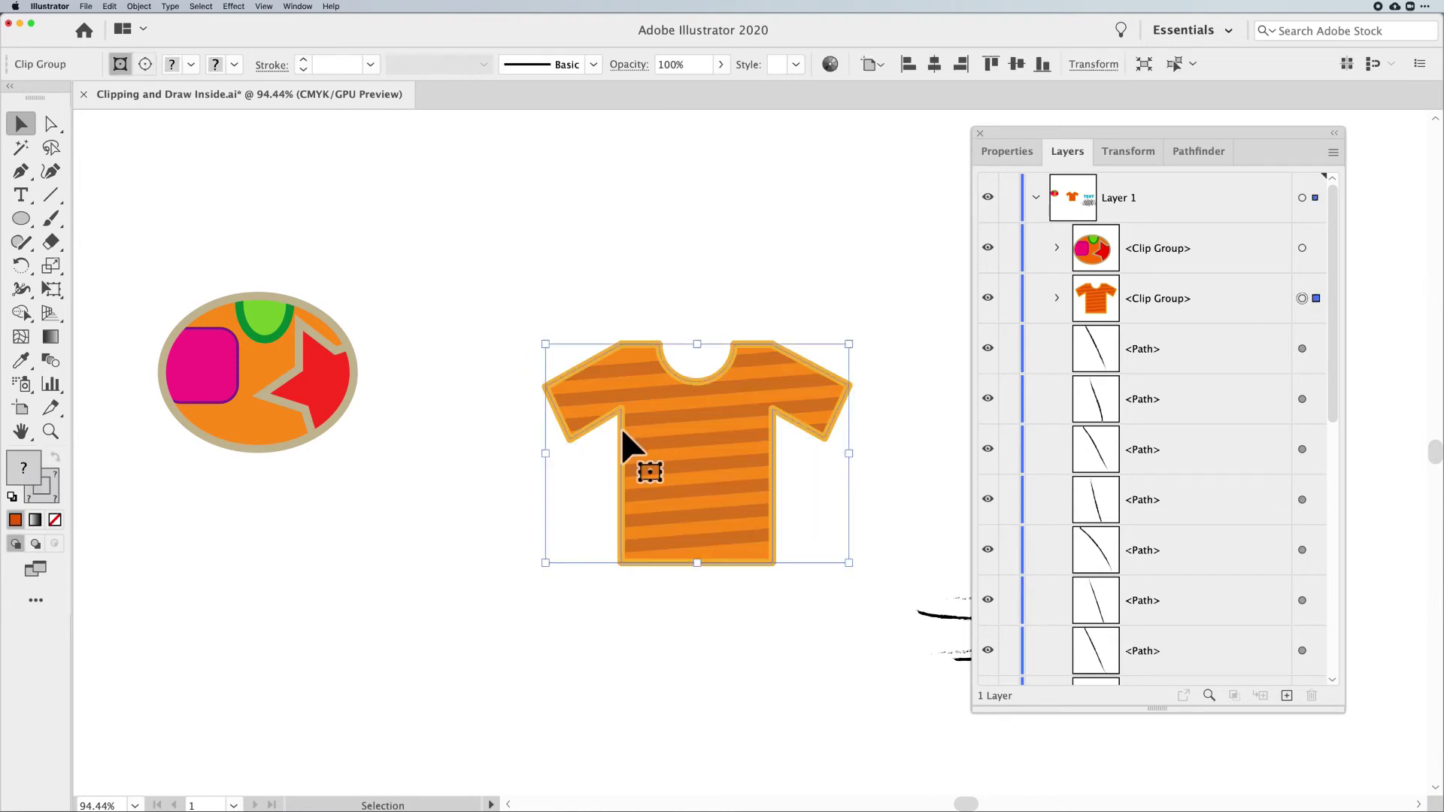
pyautogui.click(255, 388)
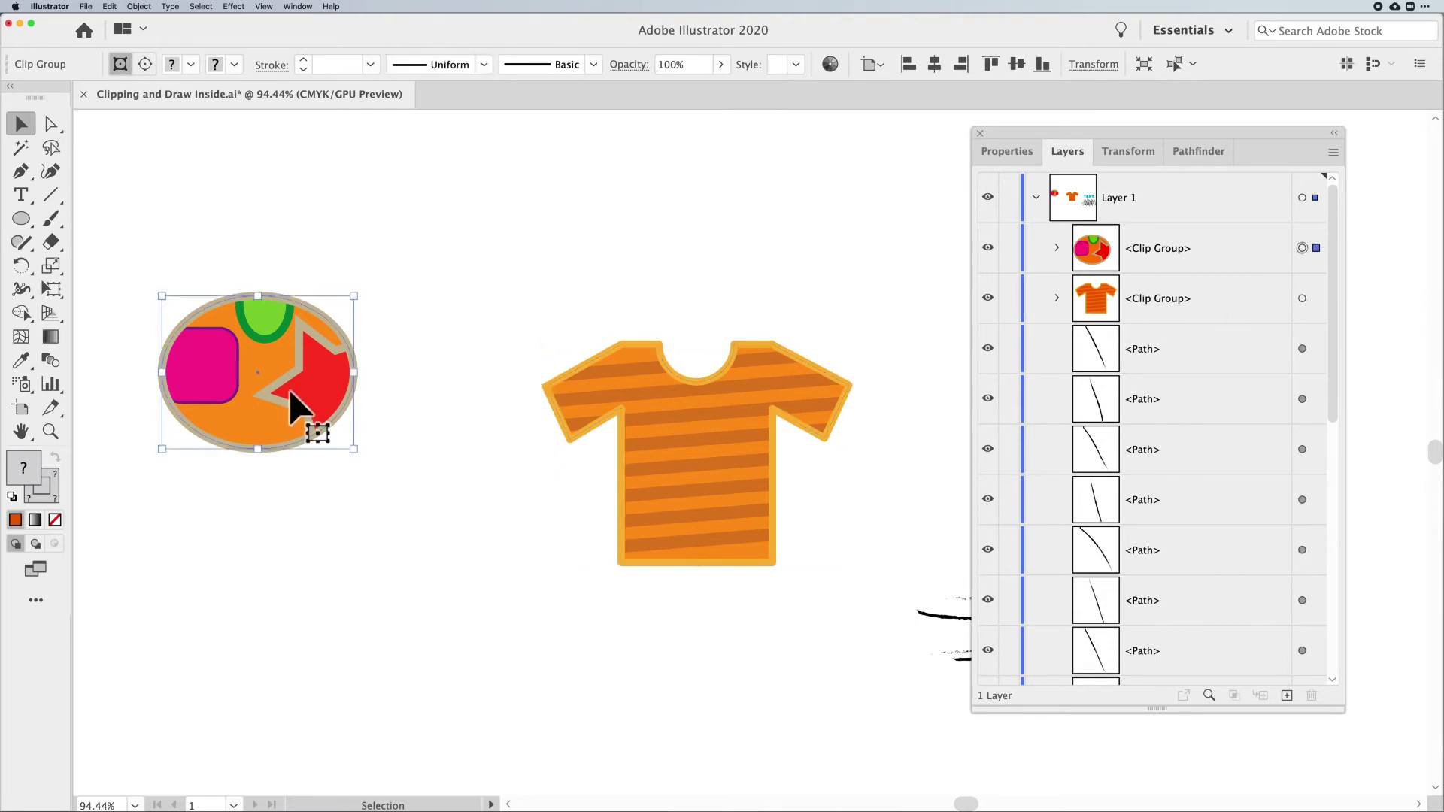
pyautogui.click(621, 501)
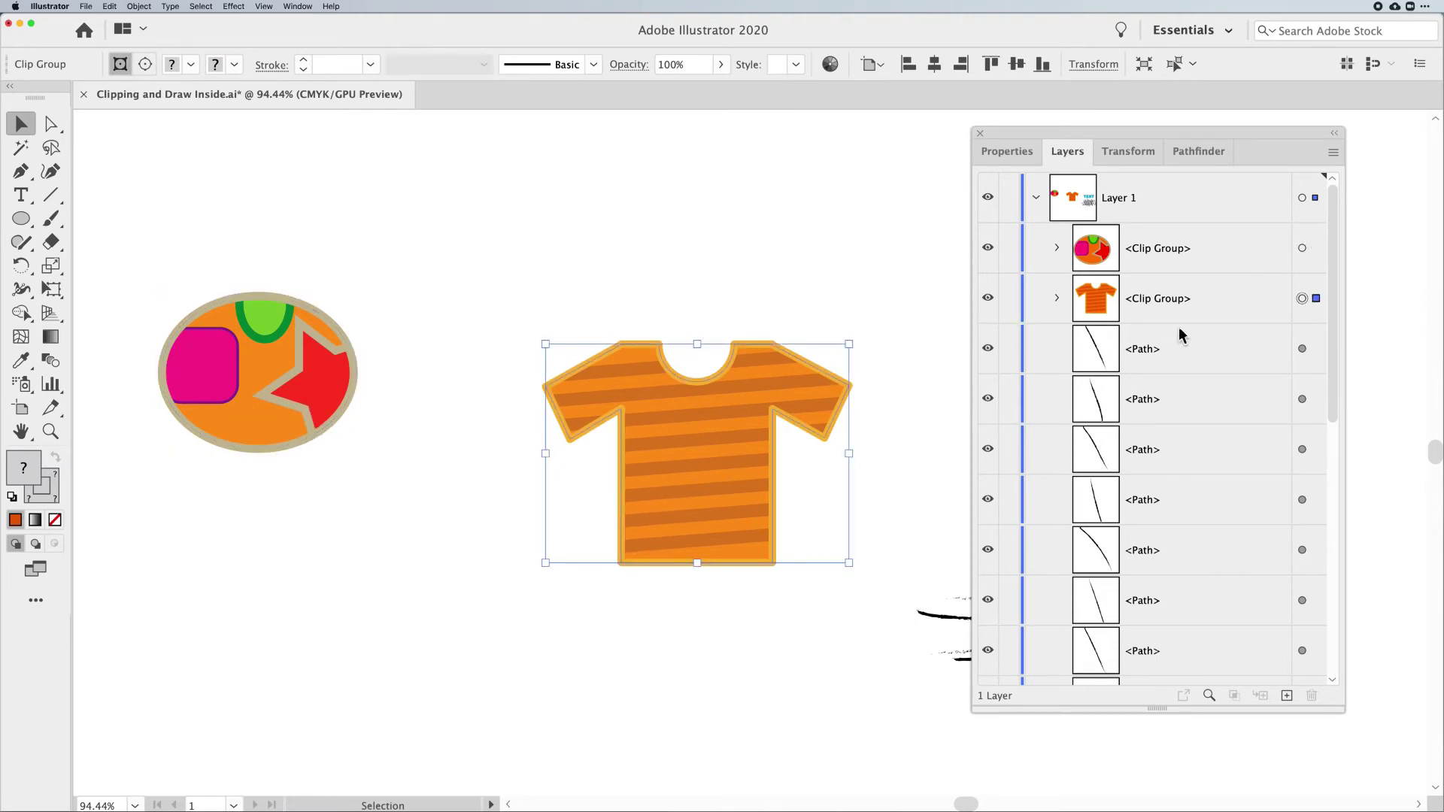
pyautogui.click(1056, 297)
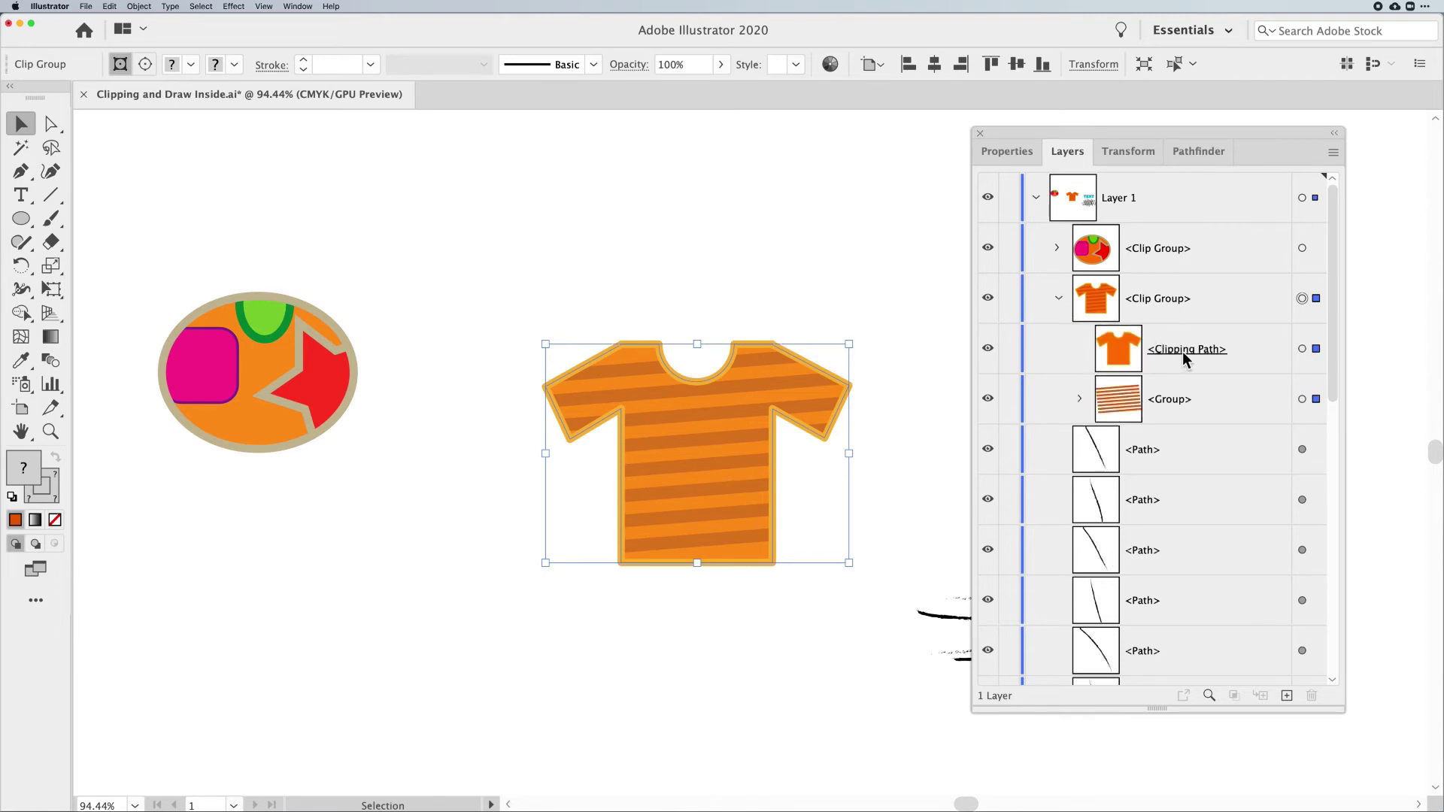
pyautogui.click(1079, 399)
pyautogui.click(1079, 399)
# Target the stripe group inside the T-shirt's clip group, expand it to target two individual stripes, and collapse it again
pyautogui.click(1301, 399)
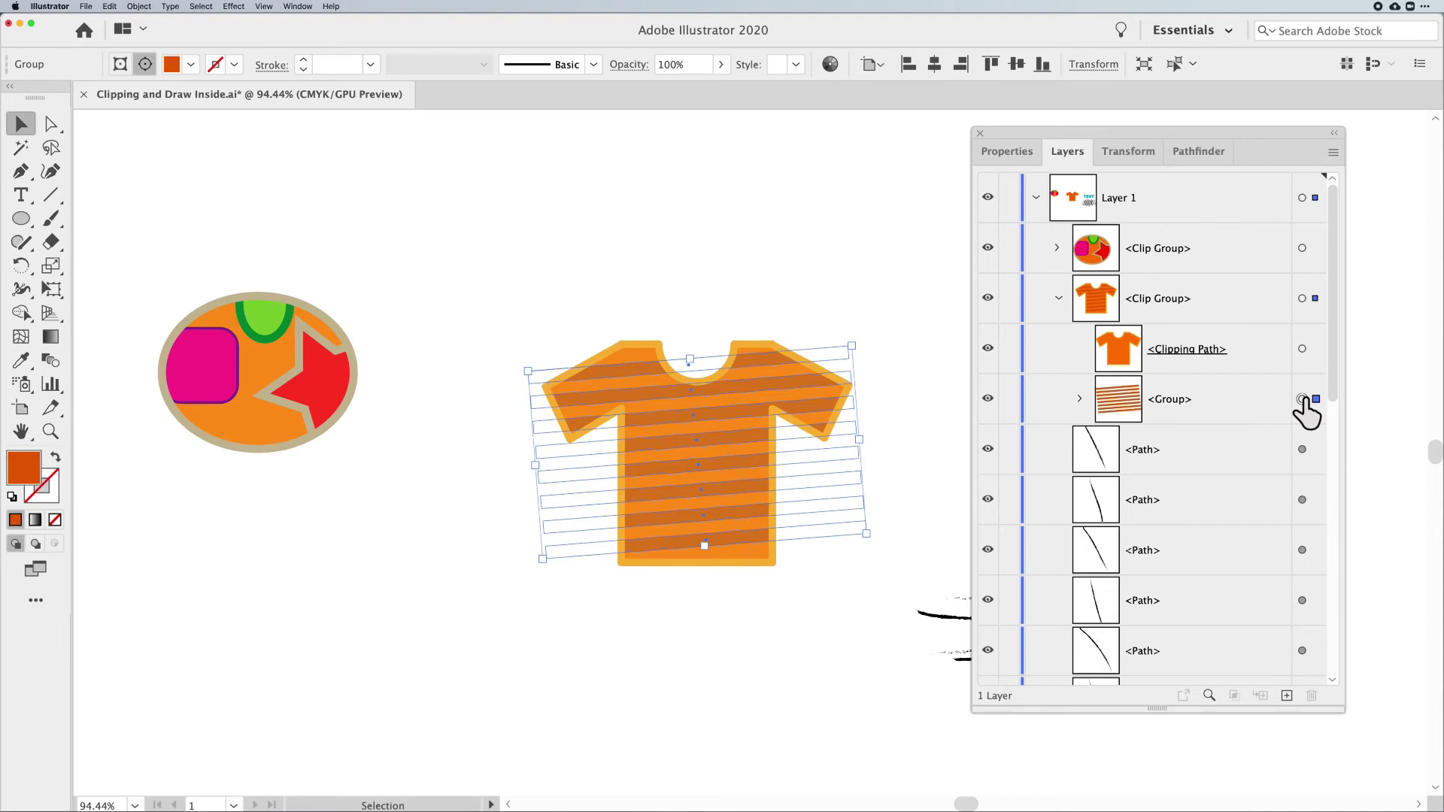
pyautogui.click(1080, 399)
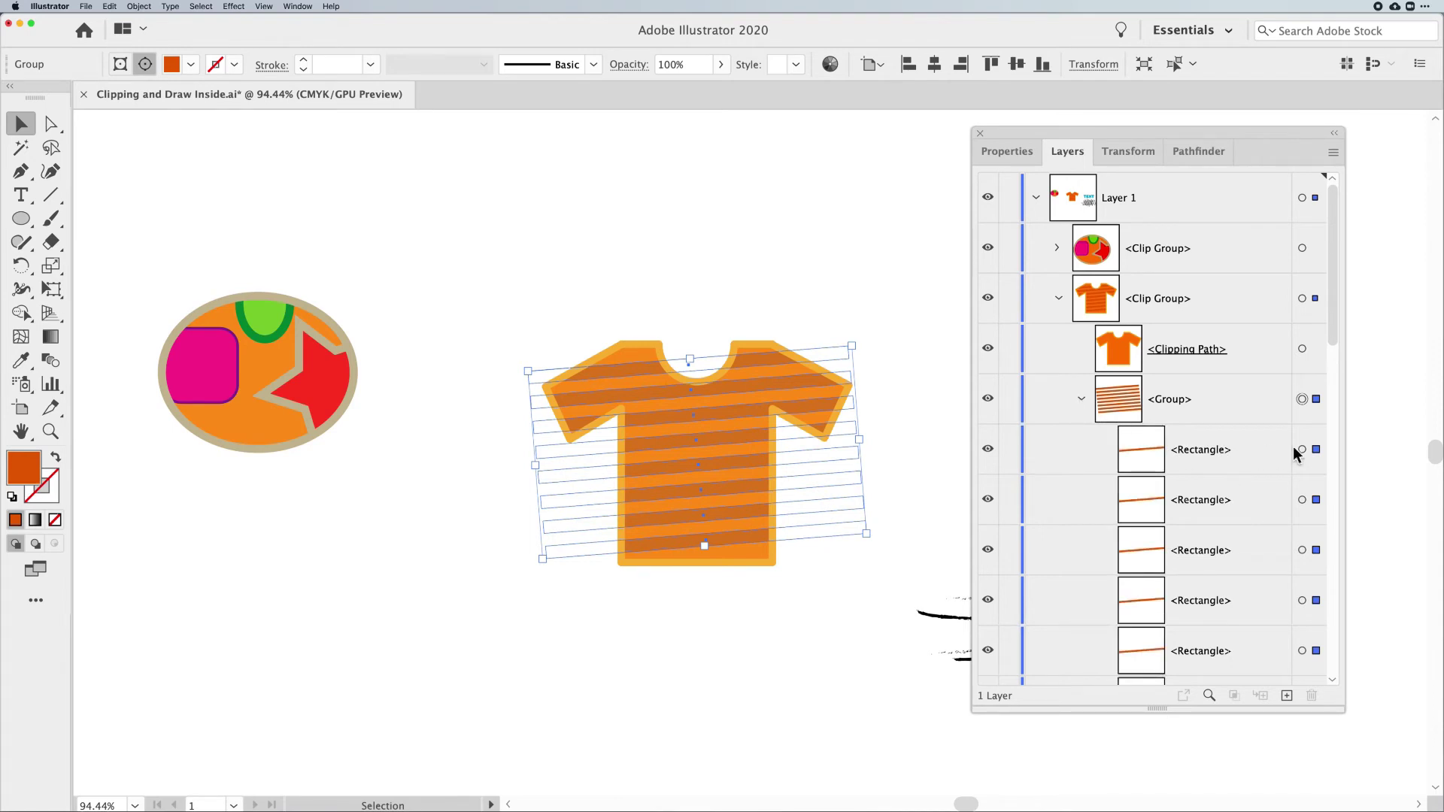
pyautogui.click(1302, 450)
pyautogui.click(1301, 499)
pyautogui.click(1081, 399)
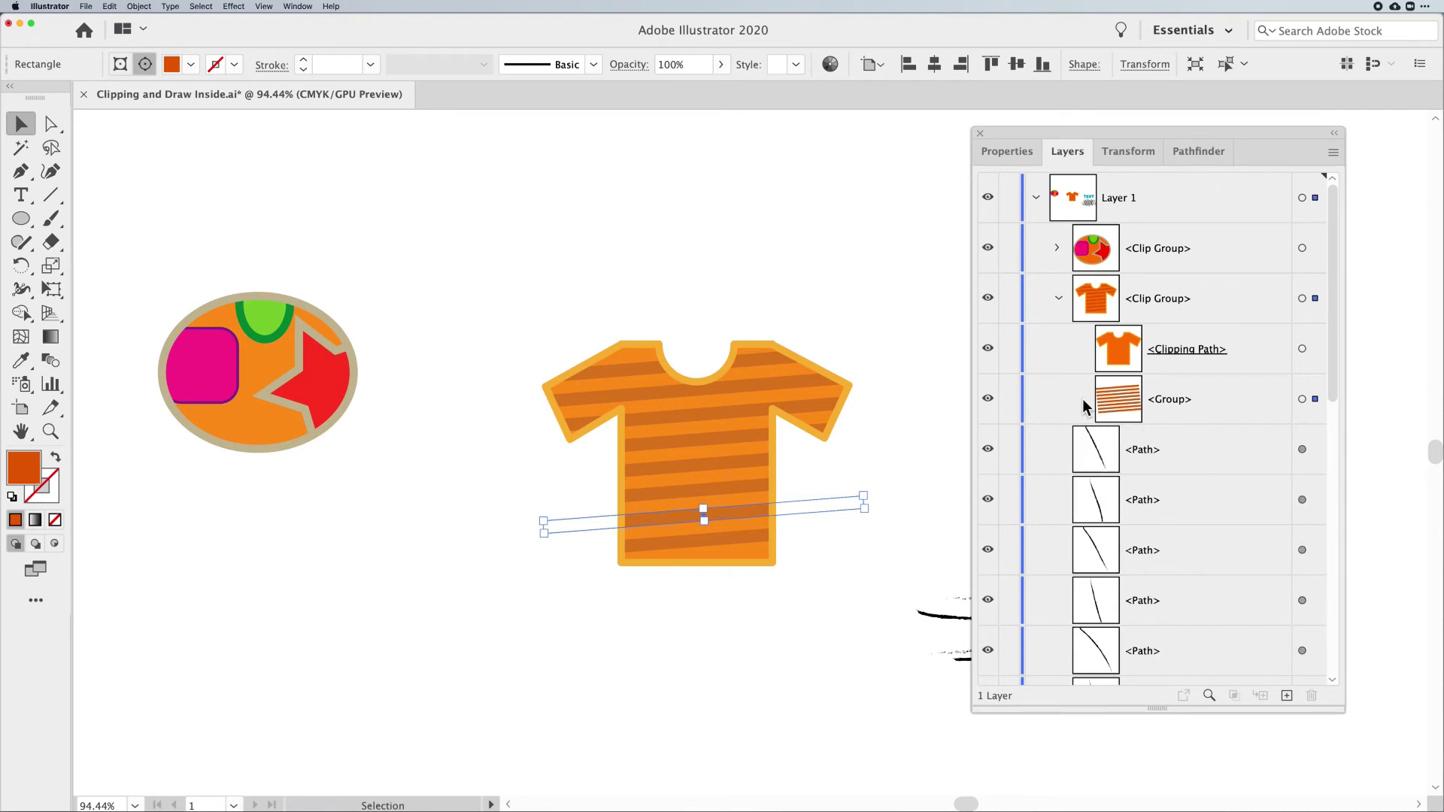
# Target the whole stripe group and change its fill to a slightly different dark orange with the Color Picker
pyautogui.click(1302, 398)
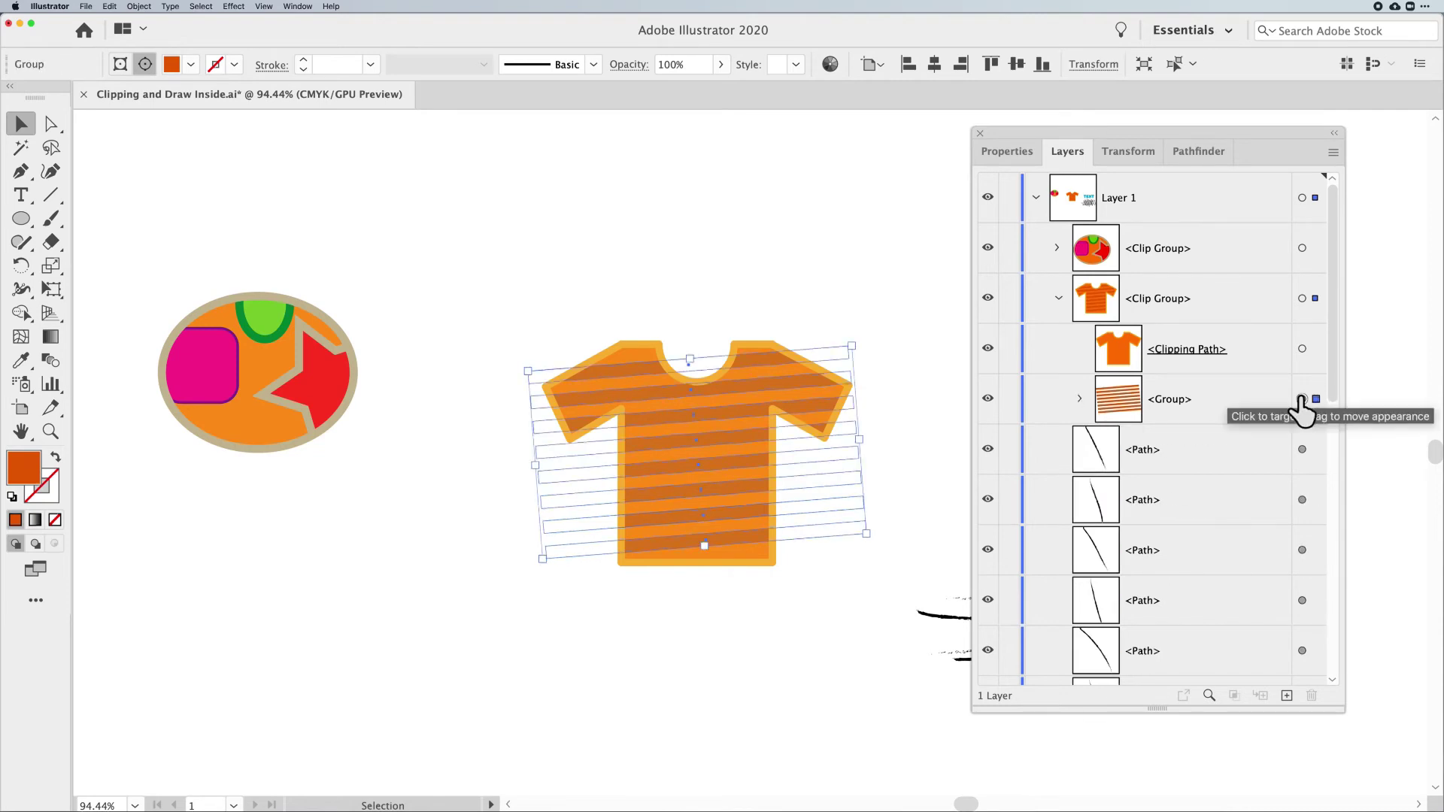
pyautogui.doubleClick(32, 470)
pyautogui.moveTo(1103, 411); pyautogui.dragTo(1104, 401)
pyautogui.click(1291, 375)
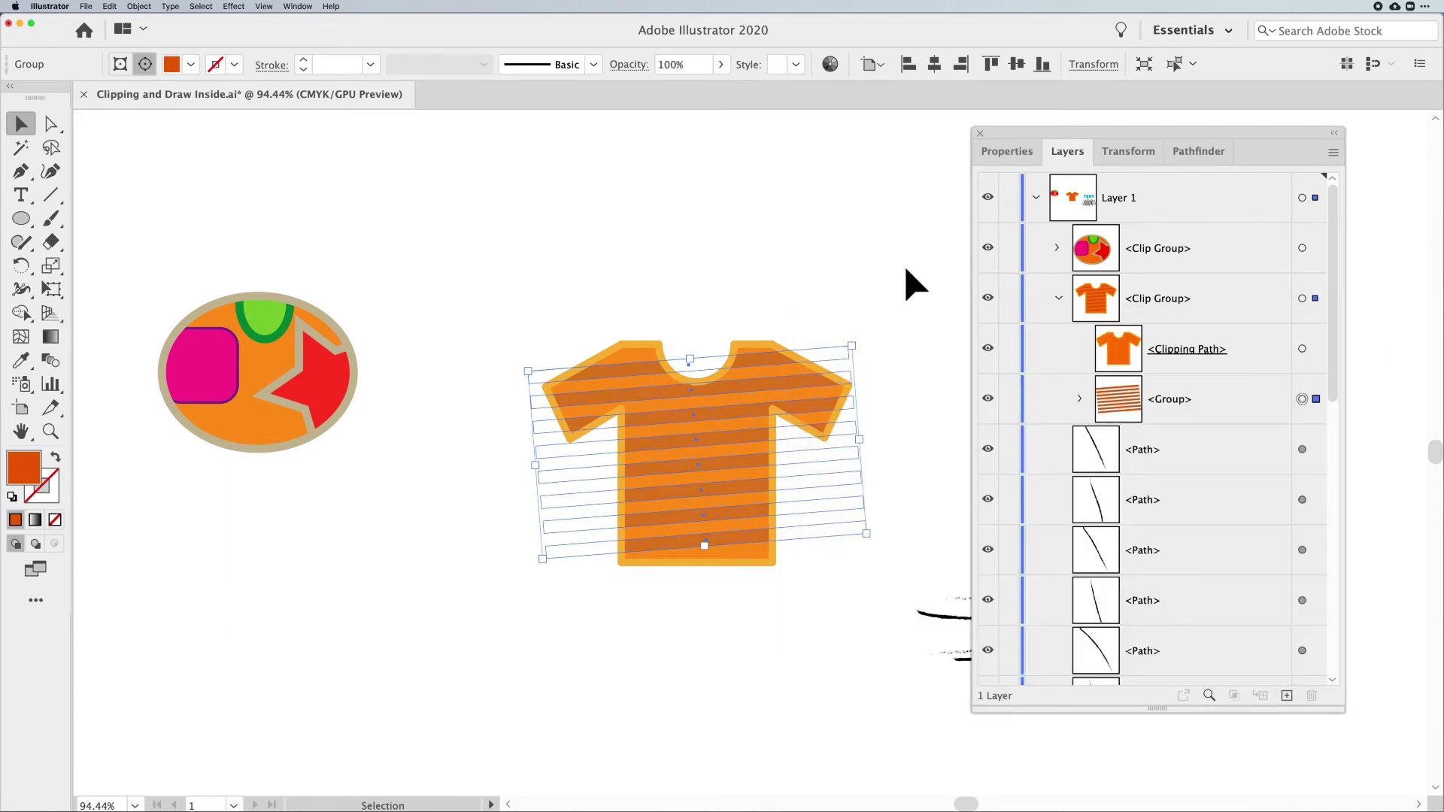
# Select the striped T-shirt on the artboard as one whole clip group, and deselect it
pyautogui.click(907, 270)
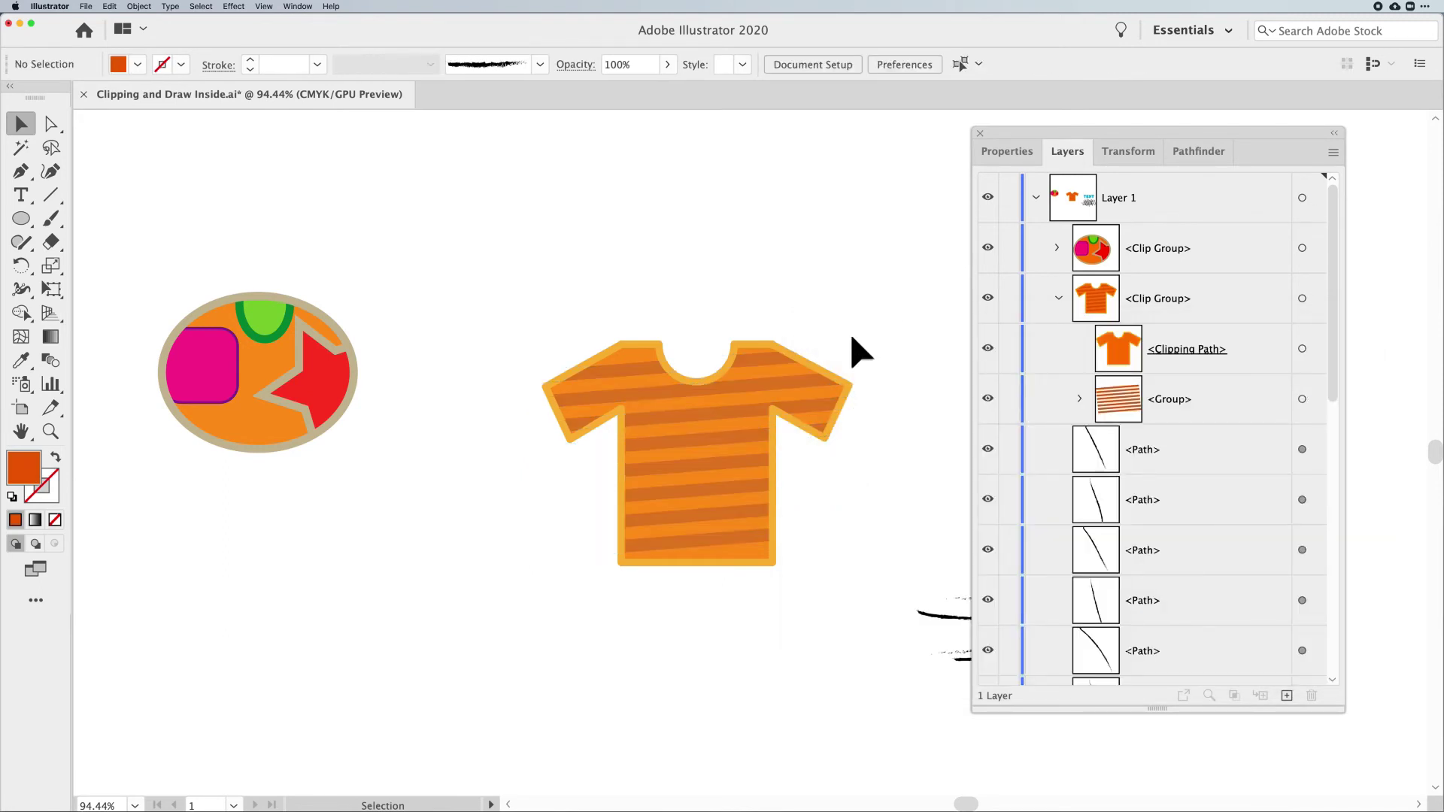
pyautogui.click(794, 360)
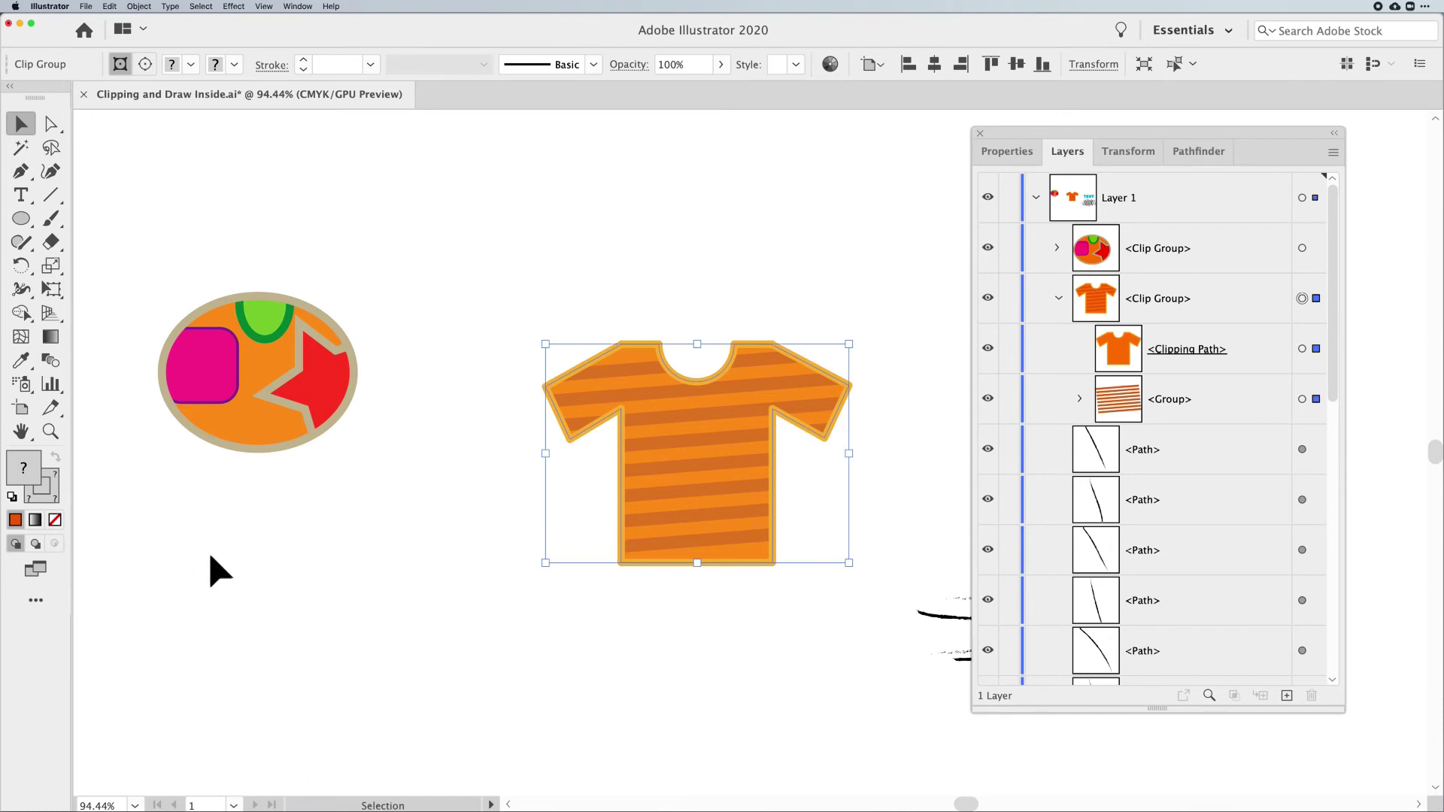
pyautogui.click(210, 570)
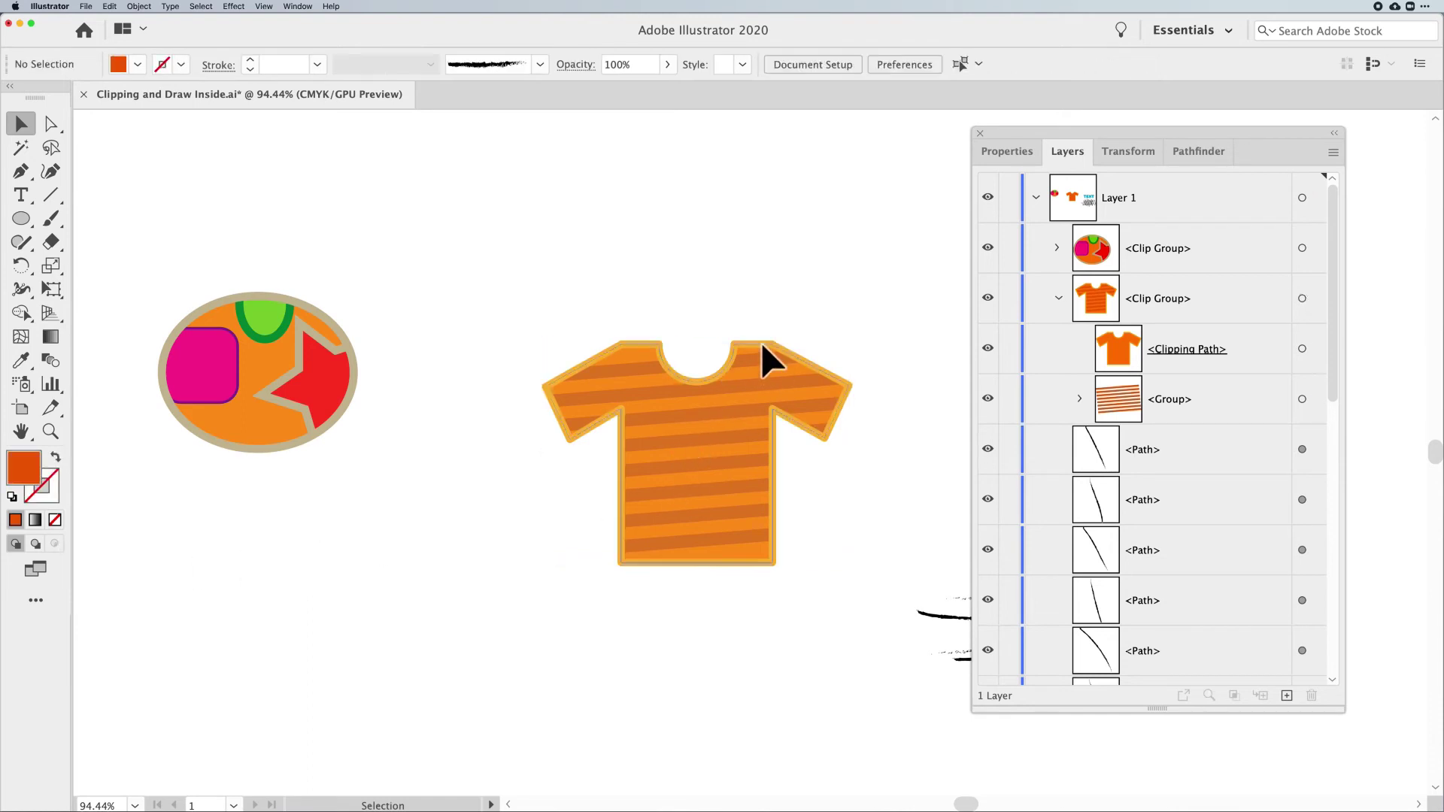
pyautogui.click(775, 372)
pyautogui.click(734, 290)
# Draw a small dark orange rectangle in the empty space above the T-shirt's neckline
pyautogui.press('m')
pyautogui.moveTo(703, 185); pyautogui.dragTo(744, 229)
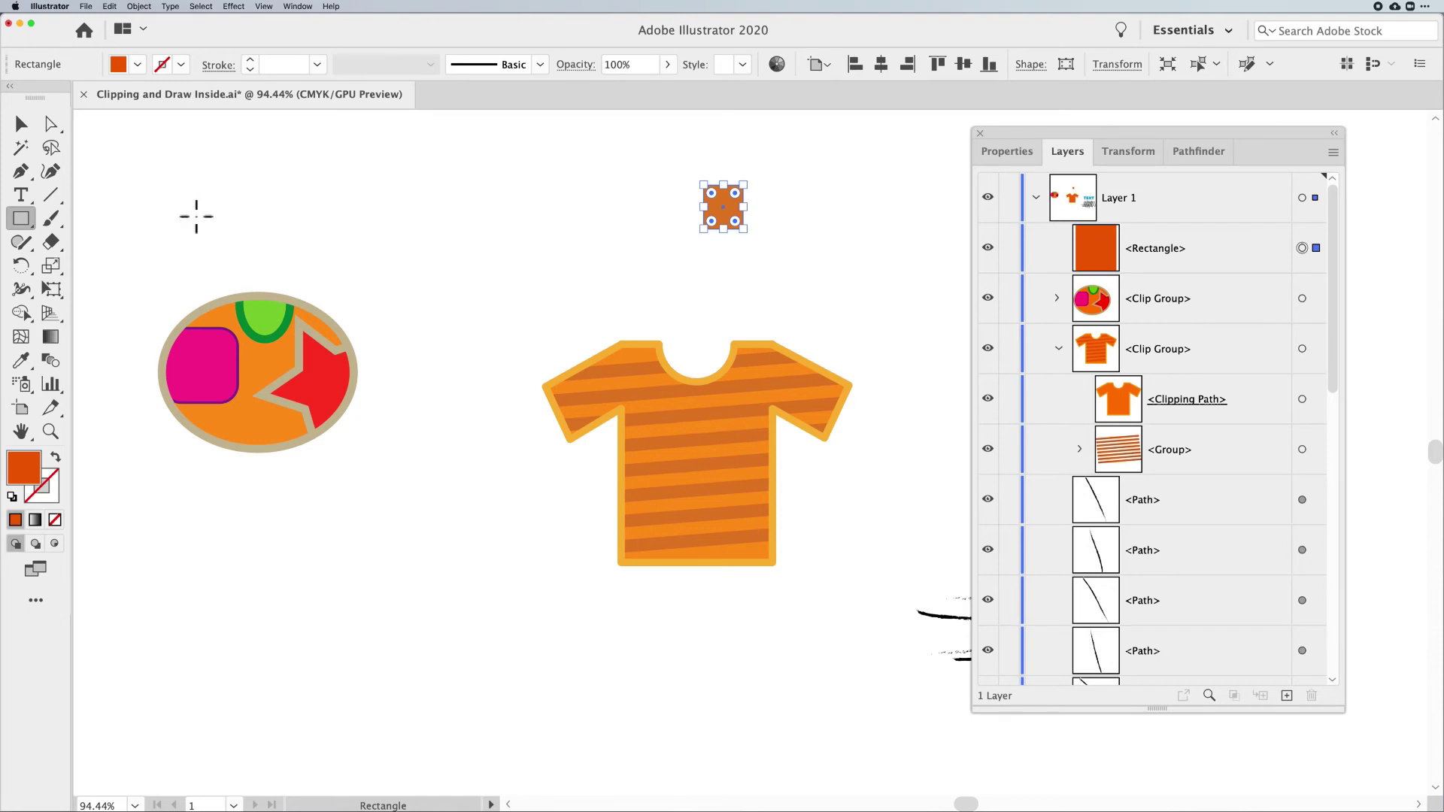
pyautogui.click(21, 124)
pyautogui.click(612, 209)
pyautogui.click(724, 207)
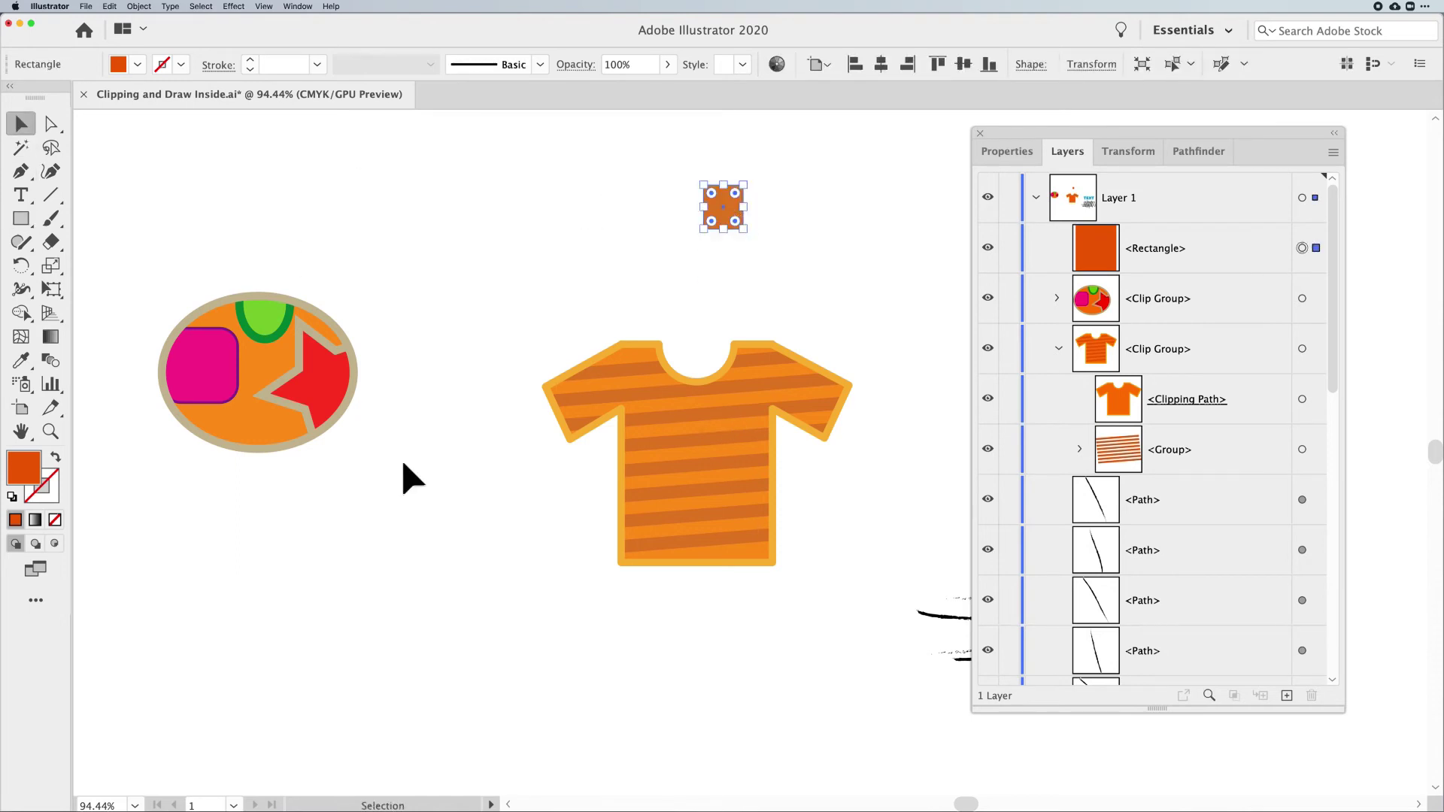
# Move the rectangle into the T-shirt's clip group, between the clipping path and the stripe group, and place it on the chest as a pocket
pyautogui.click(637, 532)
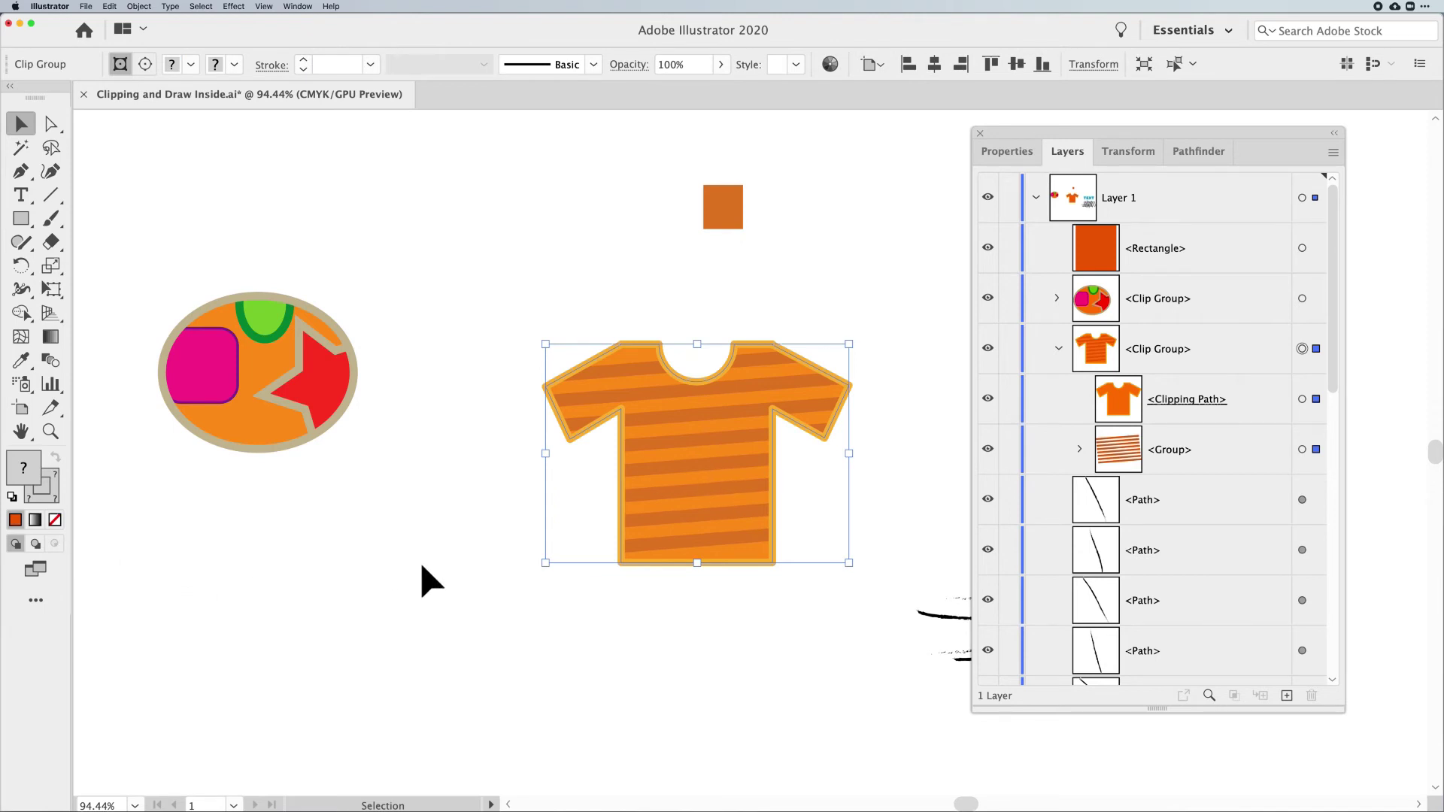
pyautogui.click(432, 581)
pyautogui.click(730, 217)
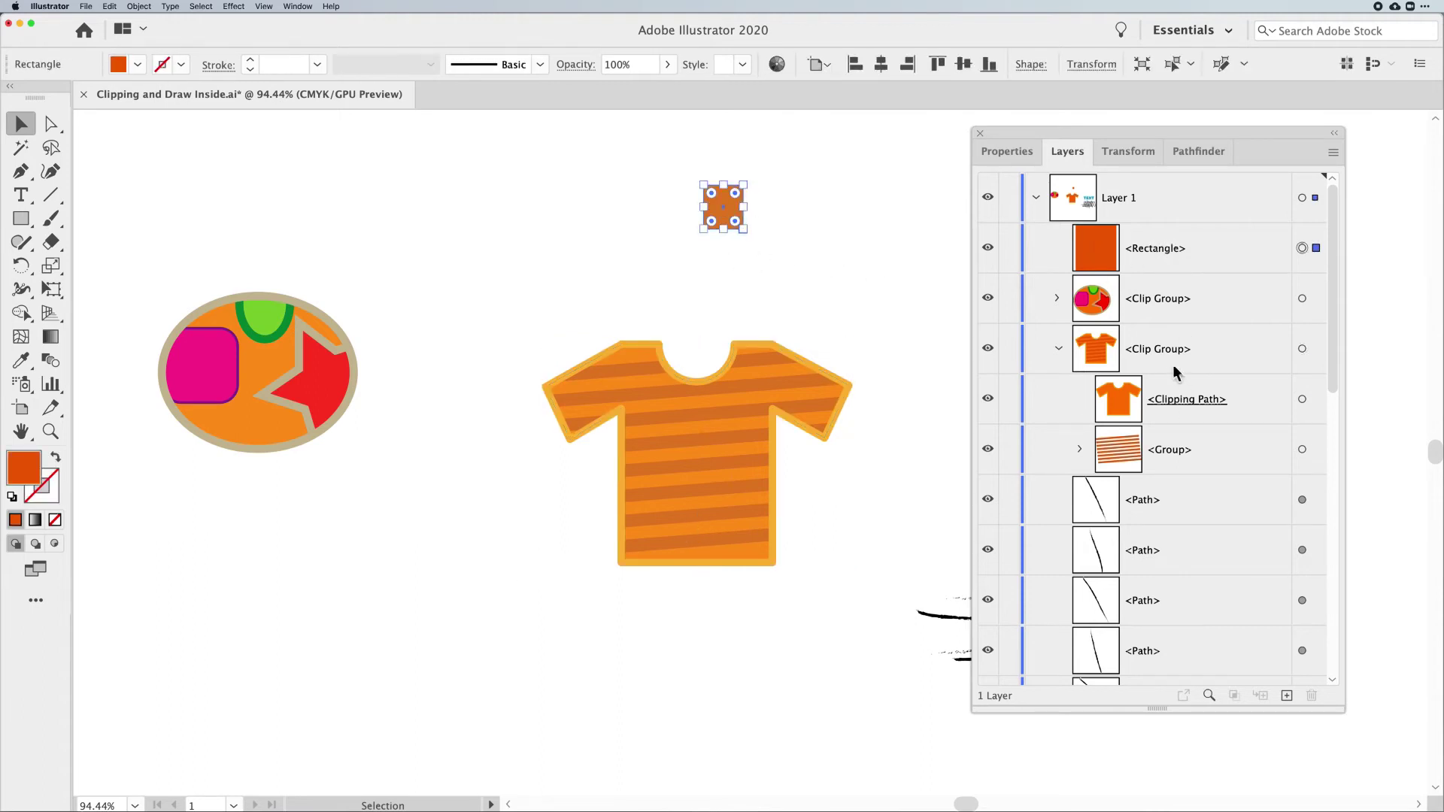
pyautogui.moveTo(1221, 254); pyautogui.dragTo(1235, 417)
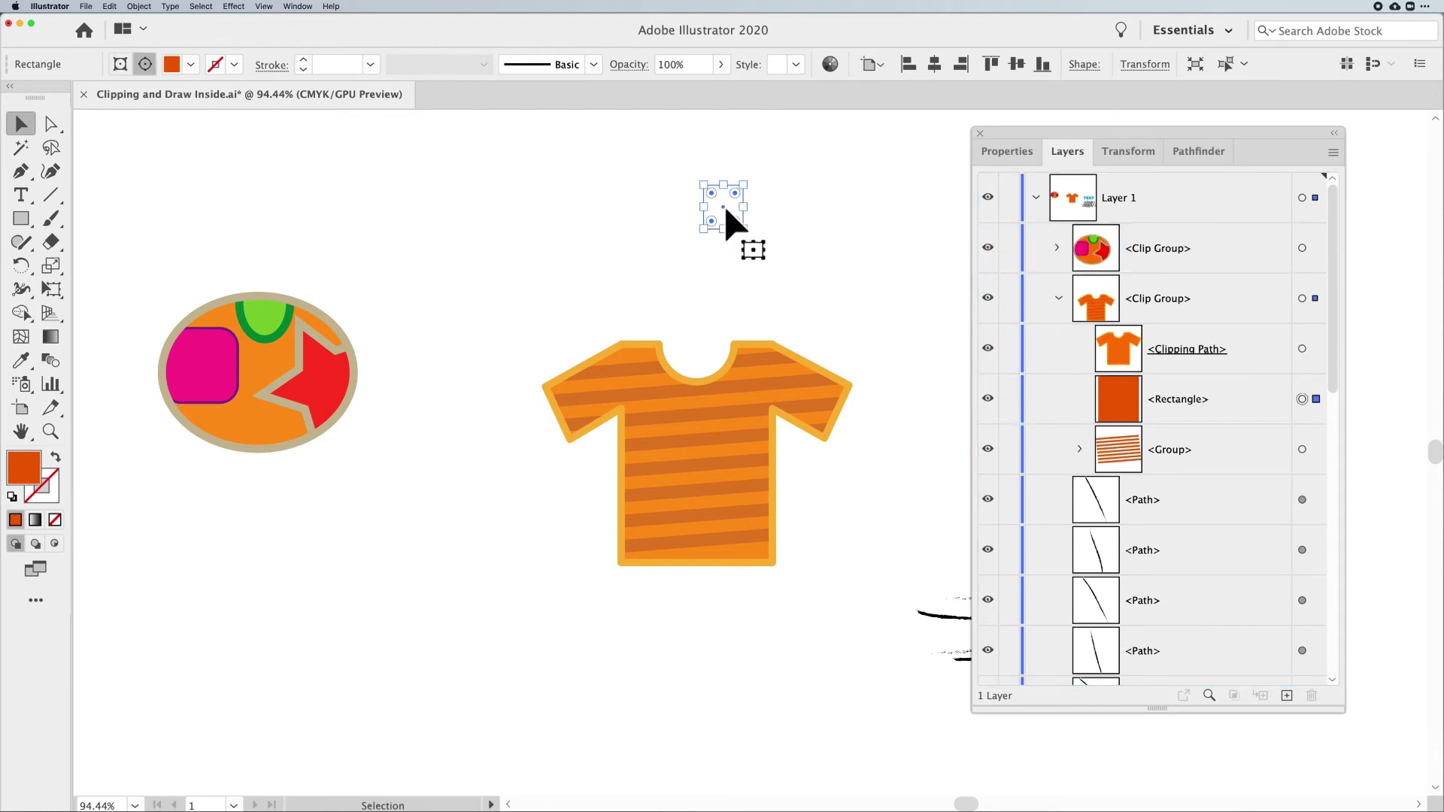
pyautogui.moveTo(723, 205); pyautogui.dragTo(731, 427)
pyautogui.click(938, 498)
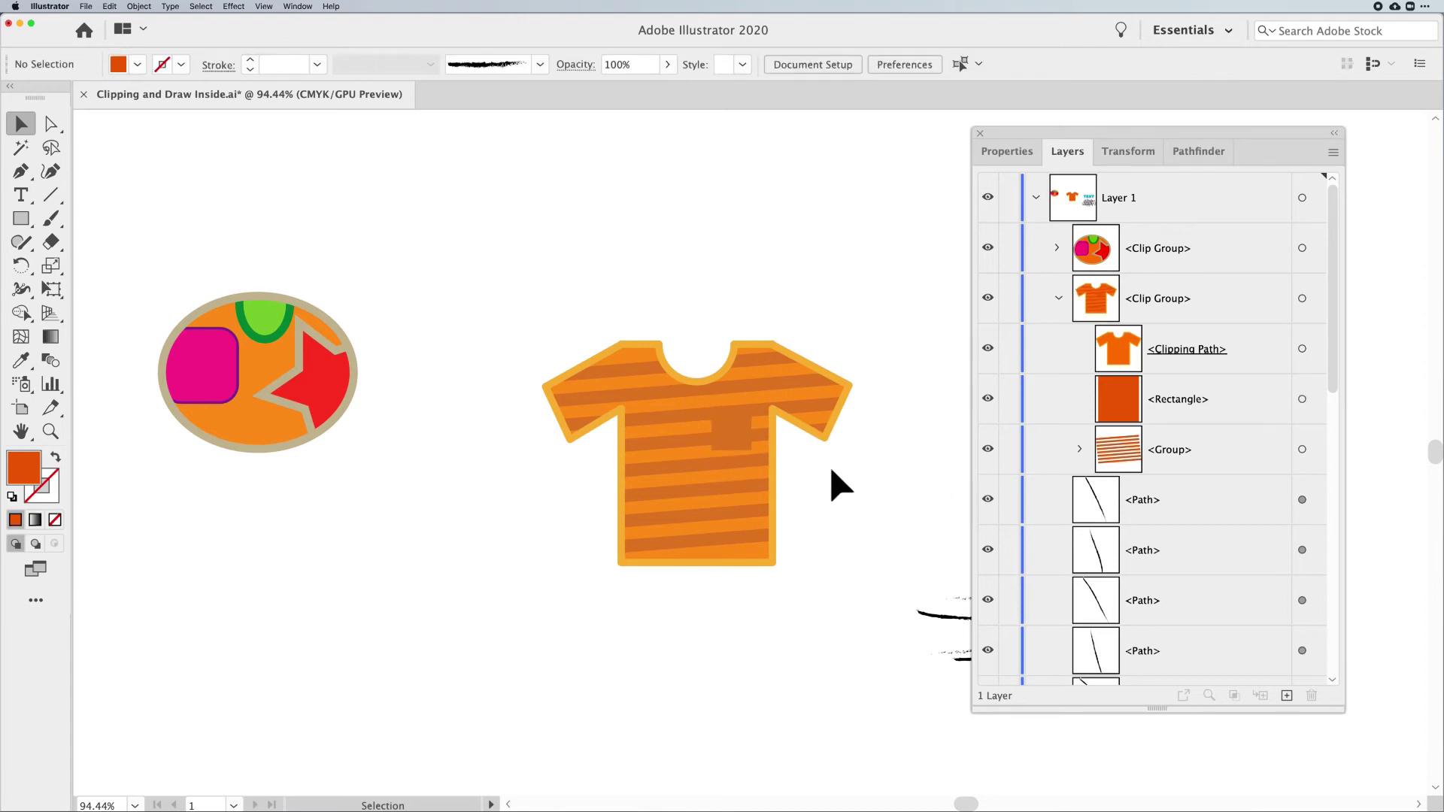
# Target the pocket rectangle inside the T-shirt's clip group, round its corners slightly, and give it a darker orange fill with the Color Picker
pyautogui.click(745, 429)
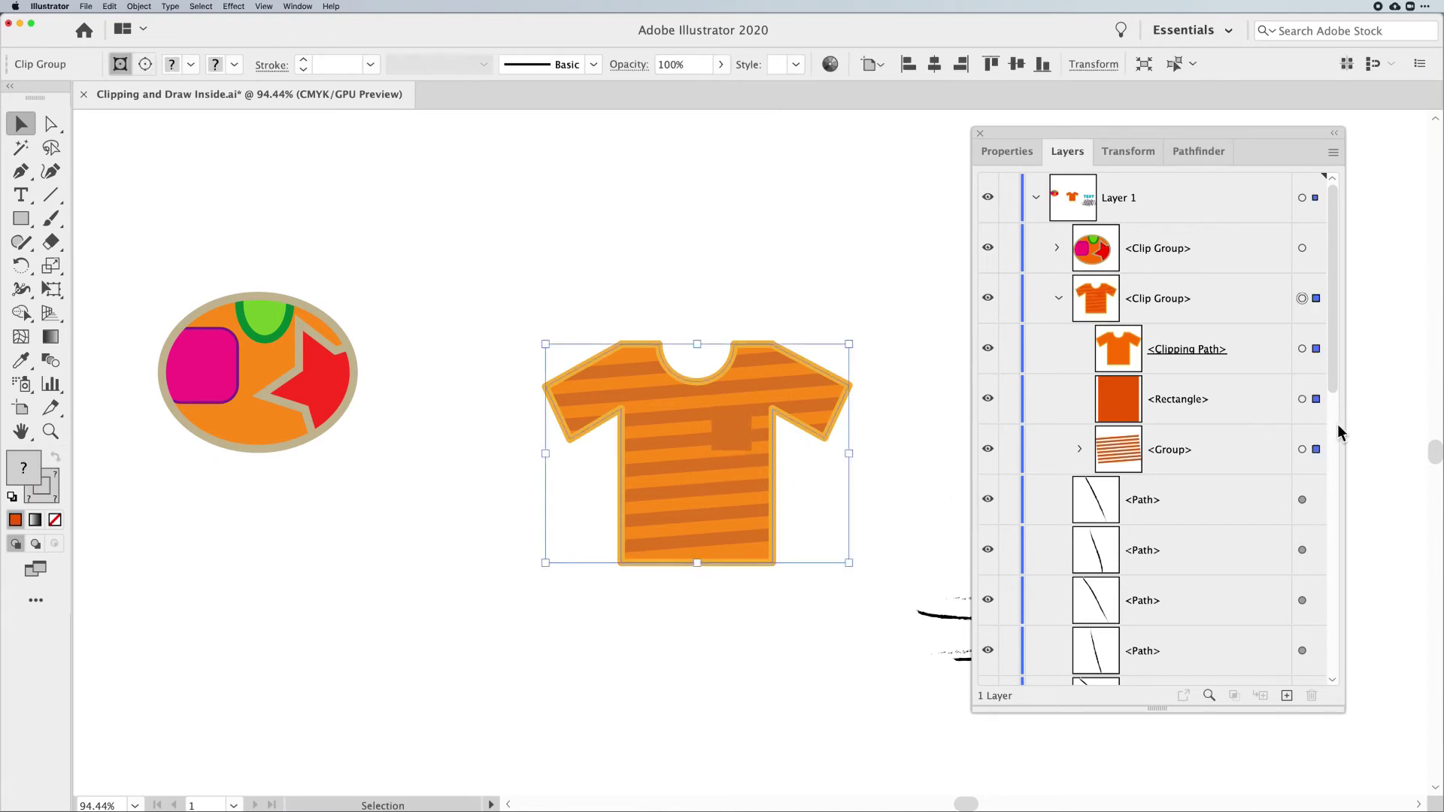
pyautogui.click(1301, 399)
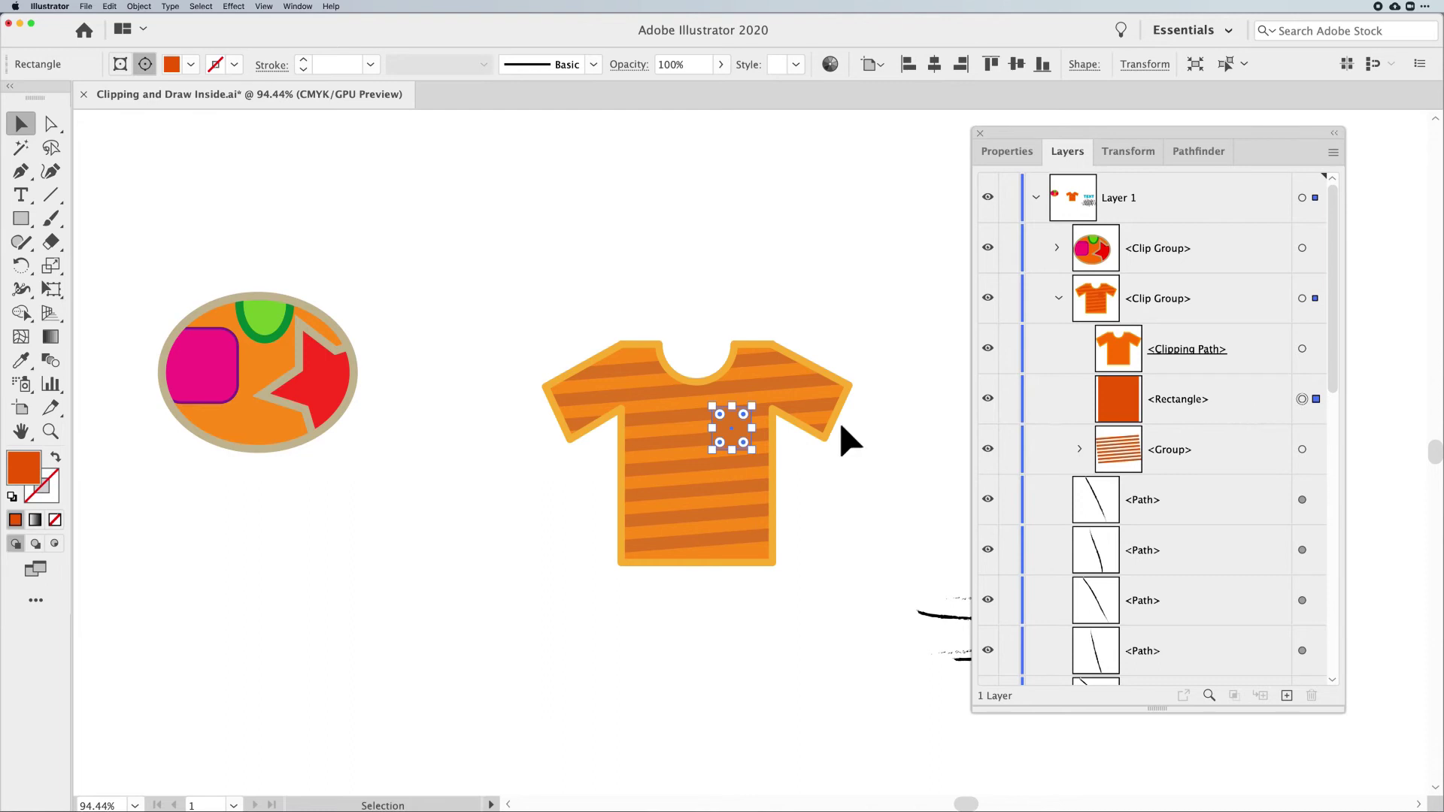
pyautogui.moveTo(743, 438); pyautogui.dragTo(741, 437)
pyautogui.doubleClick(23, 467)
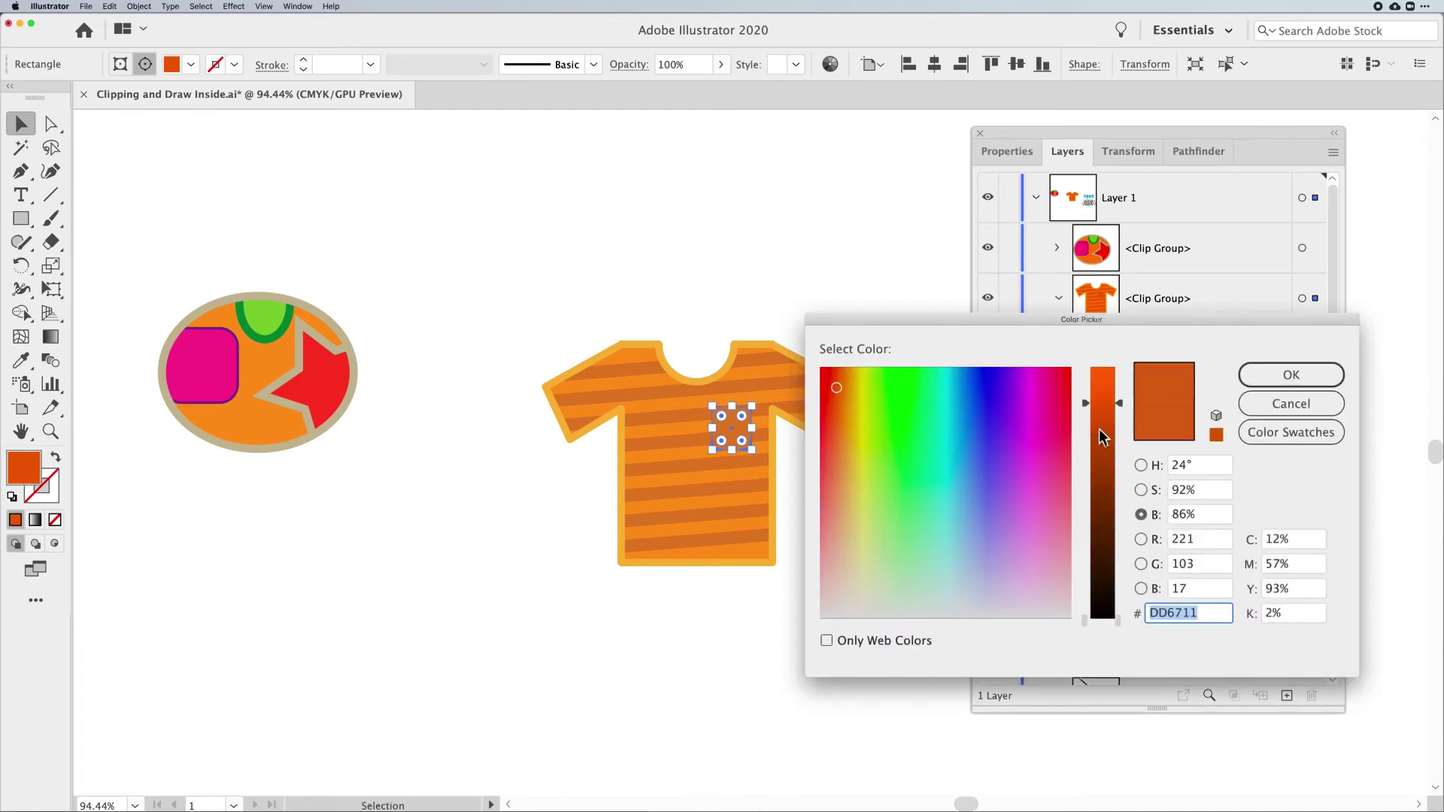
pyautogui.click(1103, 428)
pyautogui.click(1271, 382)
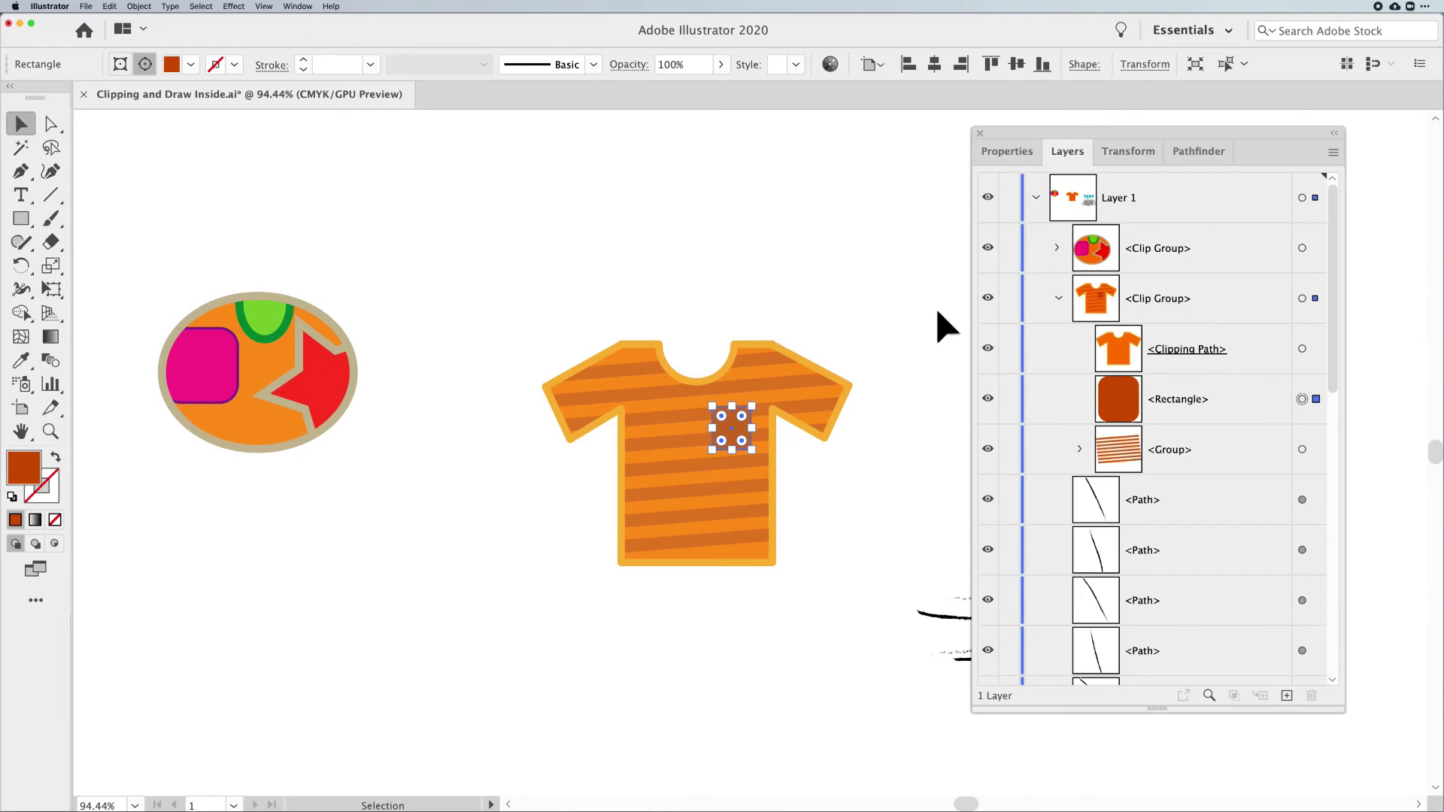
pyautogui.click(876, 322)
# Select the T-shirt's and the oval's clip groups in turn to compare them, and highlight the T-shirt's clipping path among the layers
pyautogui.click(741, 429)
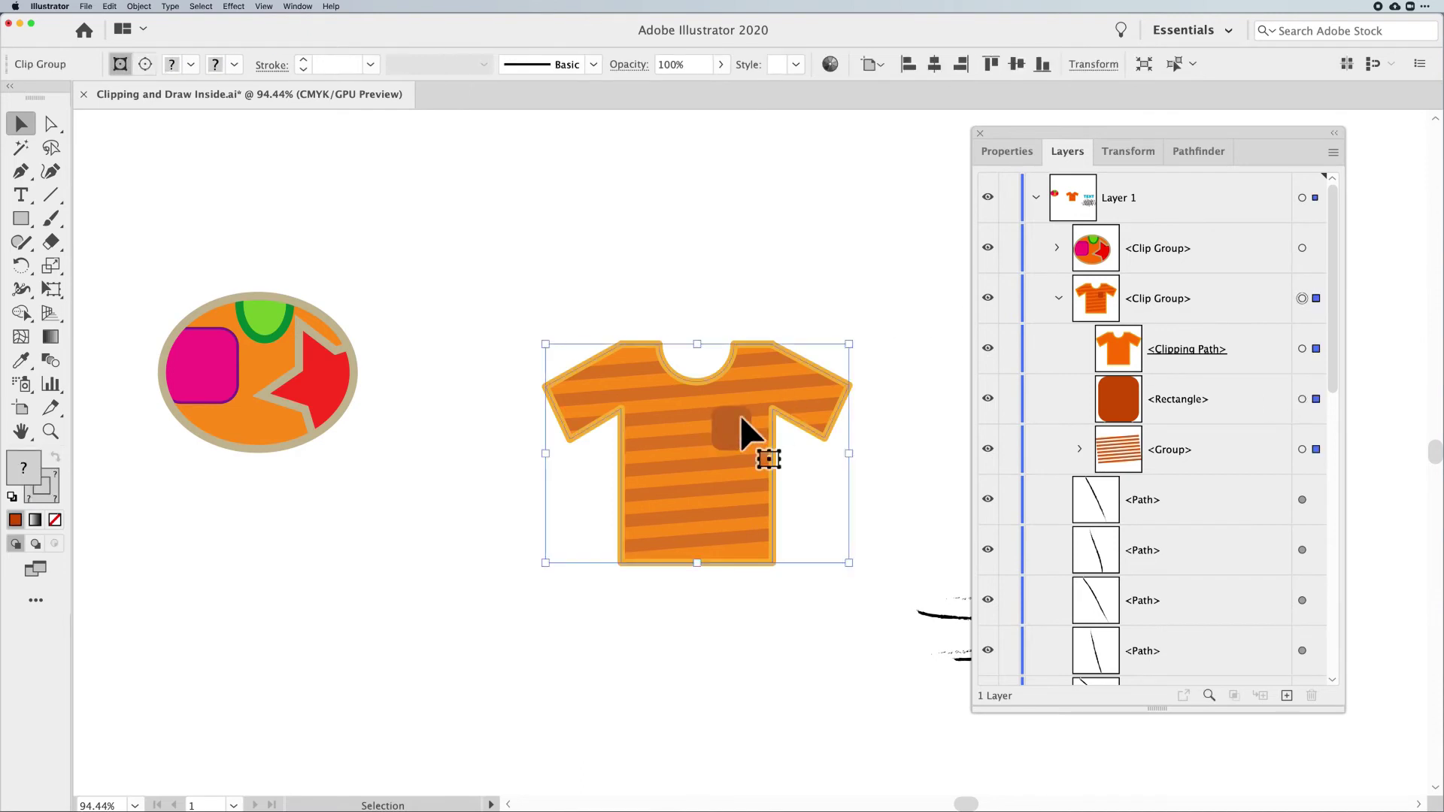
pyautogui.click(853, 451)
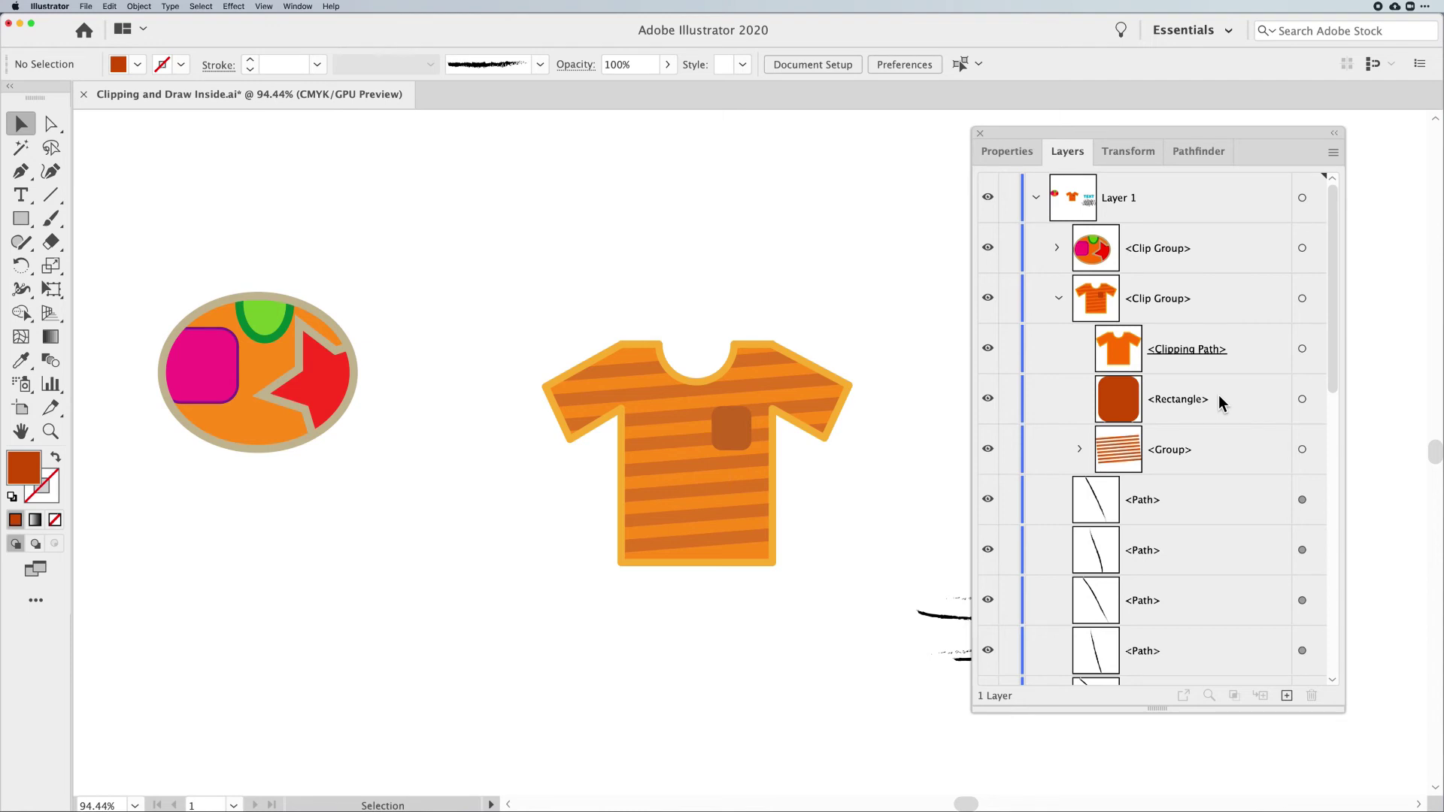
pyautogui.click(326, 429)
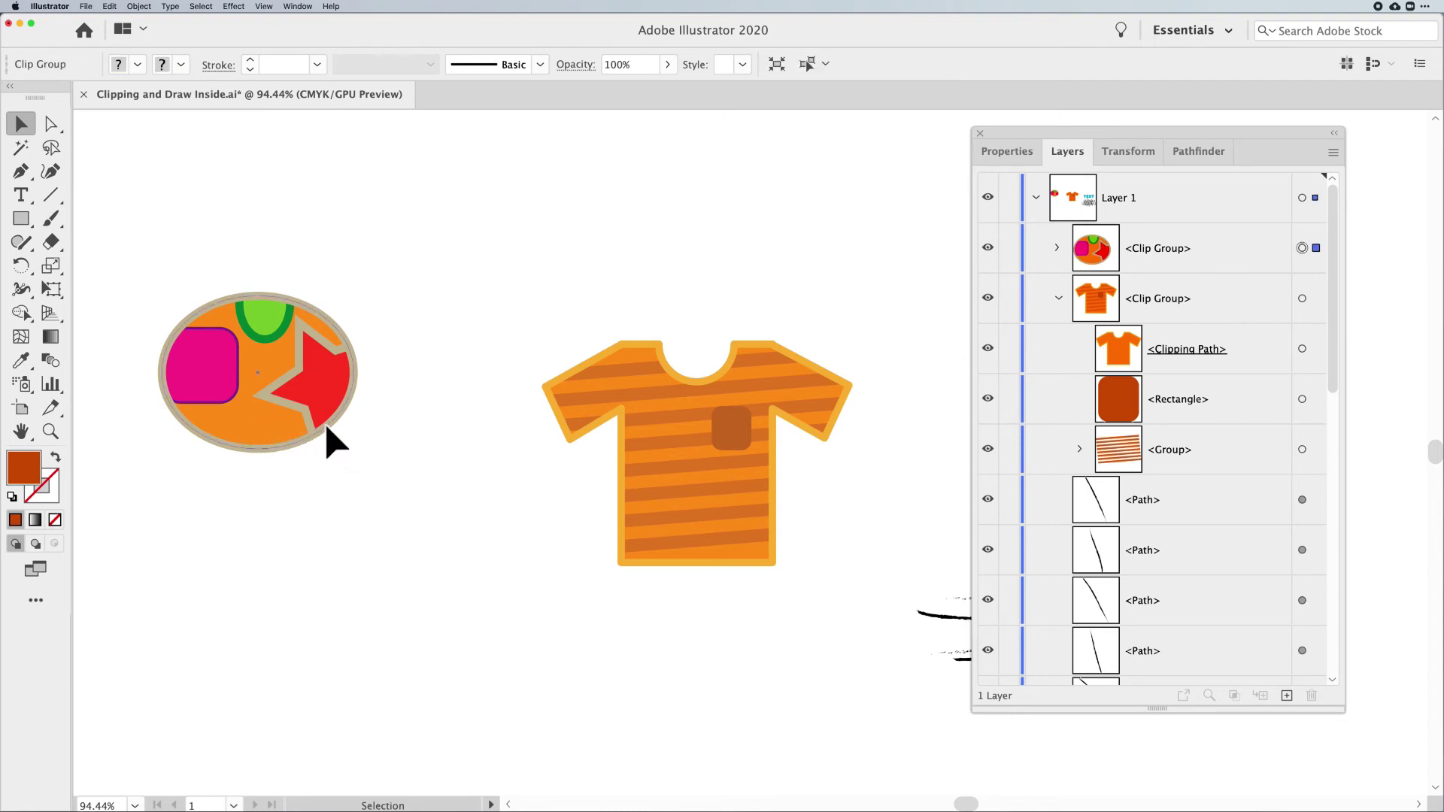
pyautogui.click(612, 412)
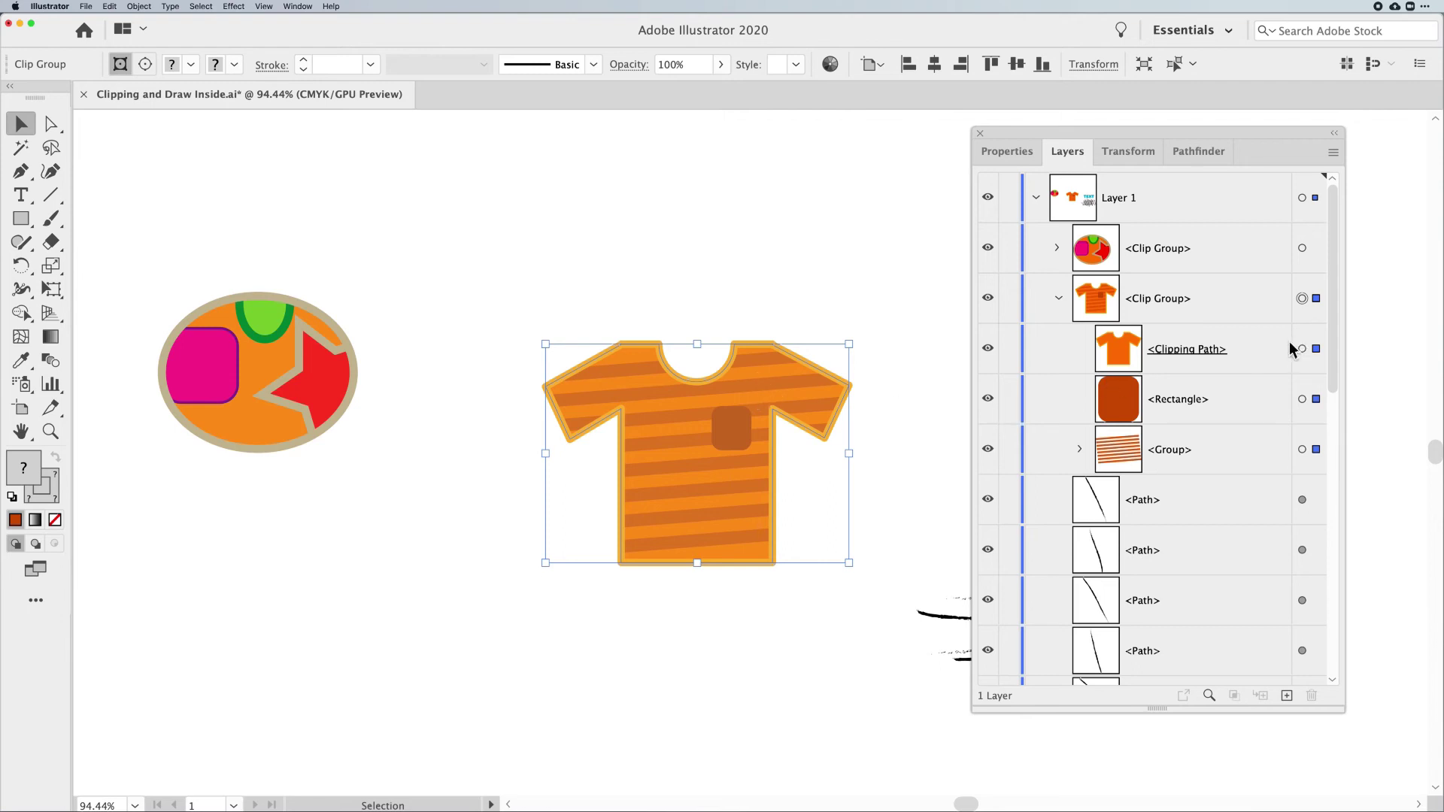
pyautogui.click(1194, 355)
pyautogui.click(936, 331)
# Draw a nearly round dark orange ellipse below the T-shirt and switch it to Draw Inside mode
pyautogui.scroll(-3, 877, 406)
pyautogui.click(21, 218)
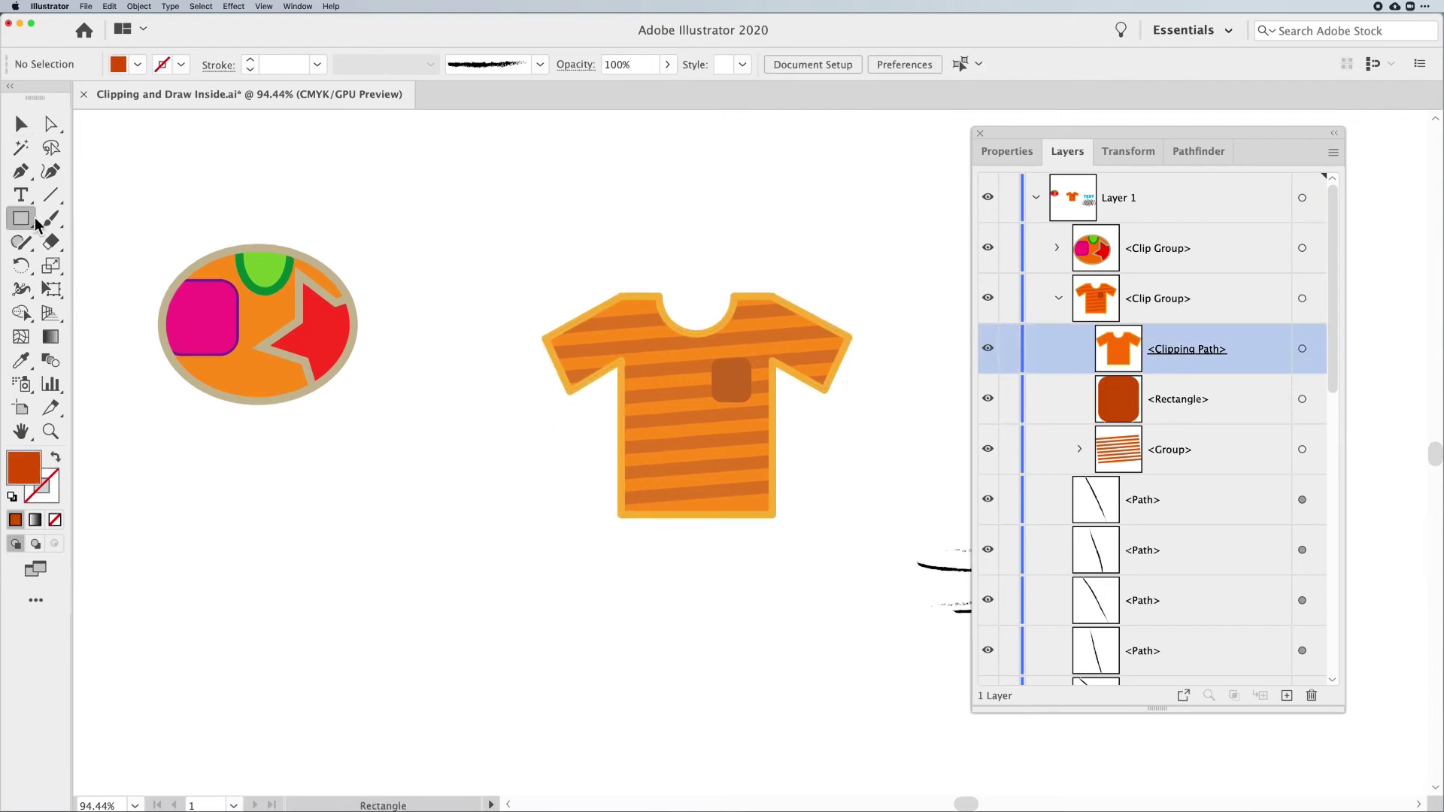
pyautogui.click(101, 266)
pyautogui.moveTo(629, 627); pyautogui.dragTo(788, 773)
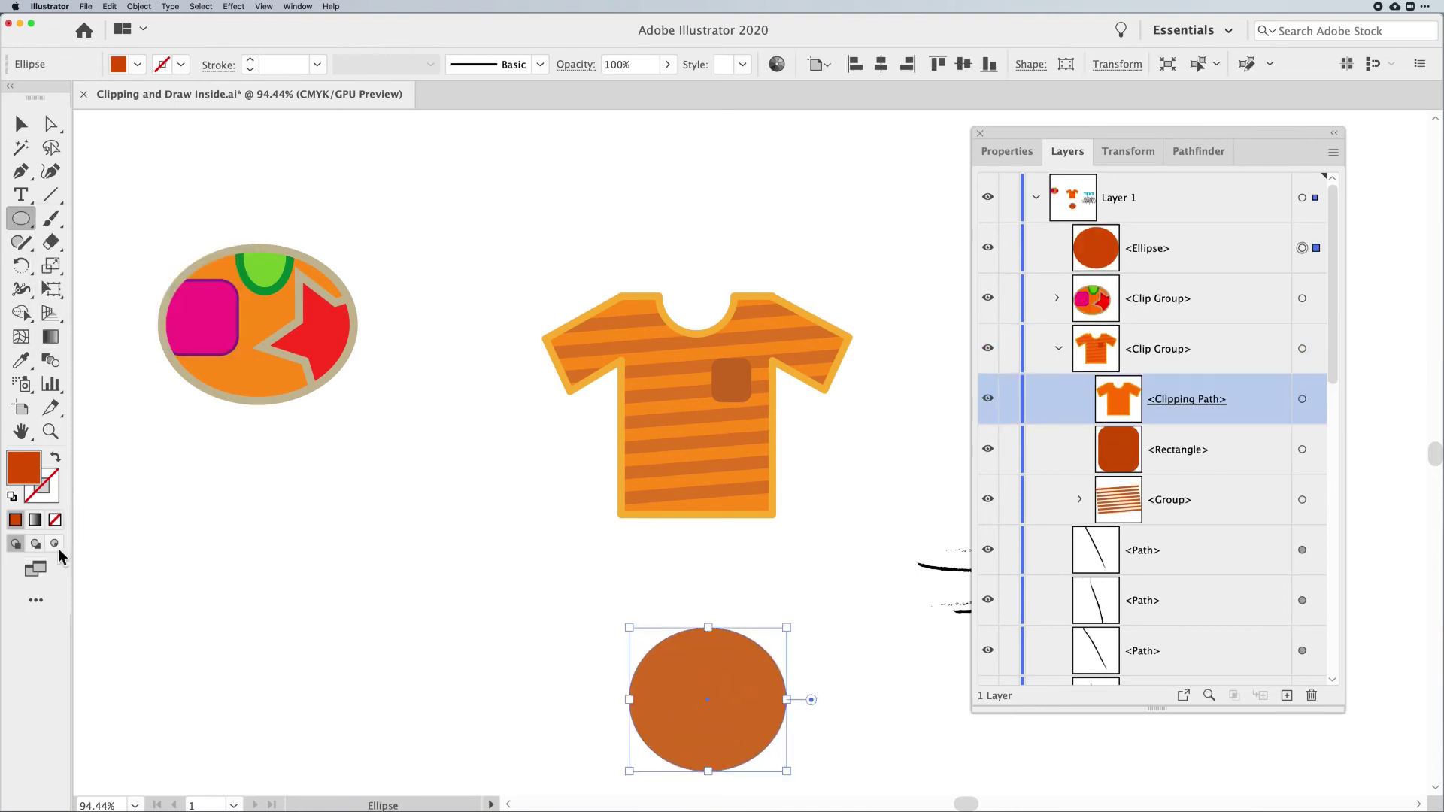
pyautogui.click(56, 545)
pyautogui.hscroll(3, 688, 694)
pyautogui.scroll(-2, 752, 683)
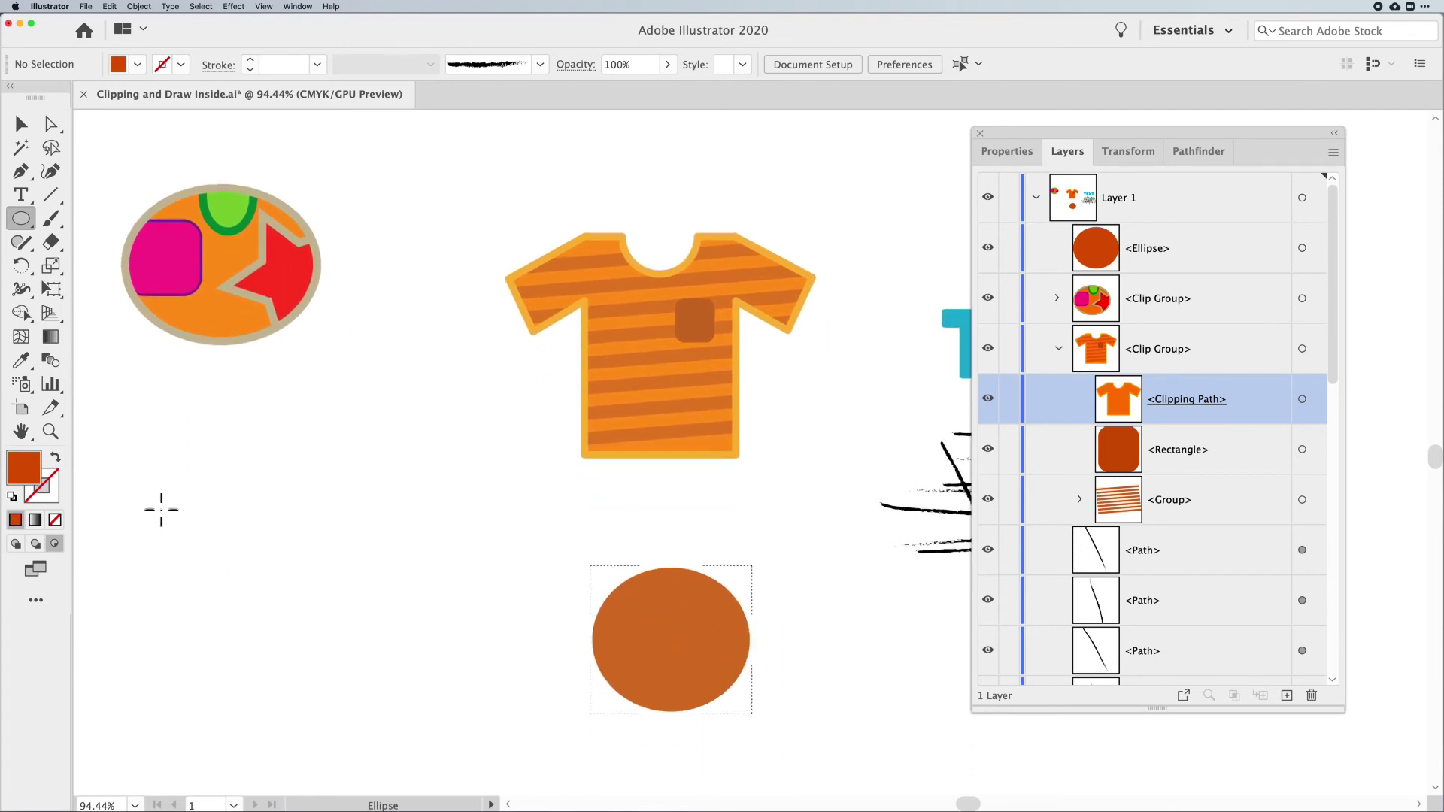
# Choose a darker orange-brown fill and draw a slightly larger ellipse inside the first, offset so that it covers the left part
pyautogui.doubleClick(29, 485)
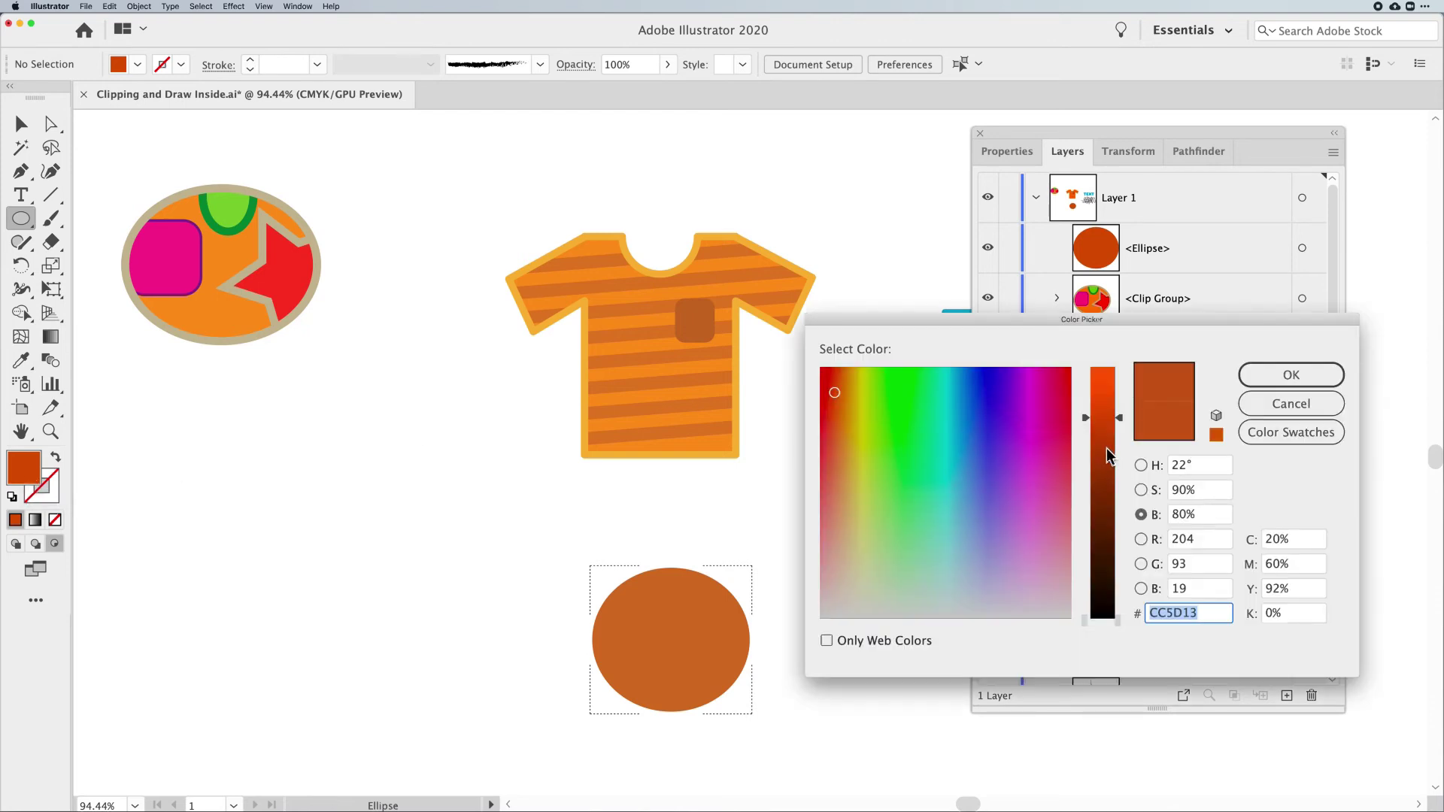
pyautogui.click(1107, 455)
pyautogui.click(1266, 380)
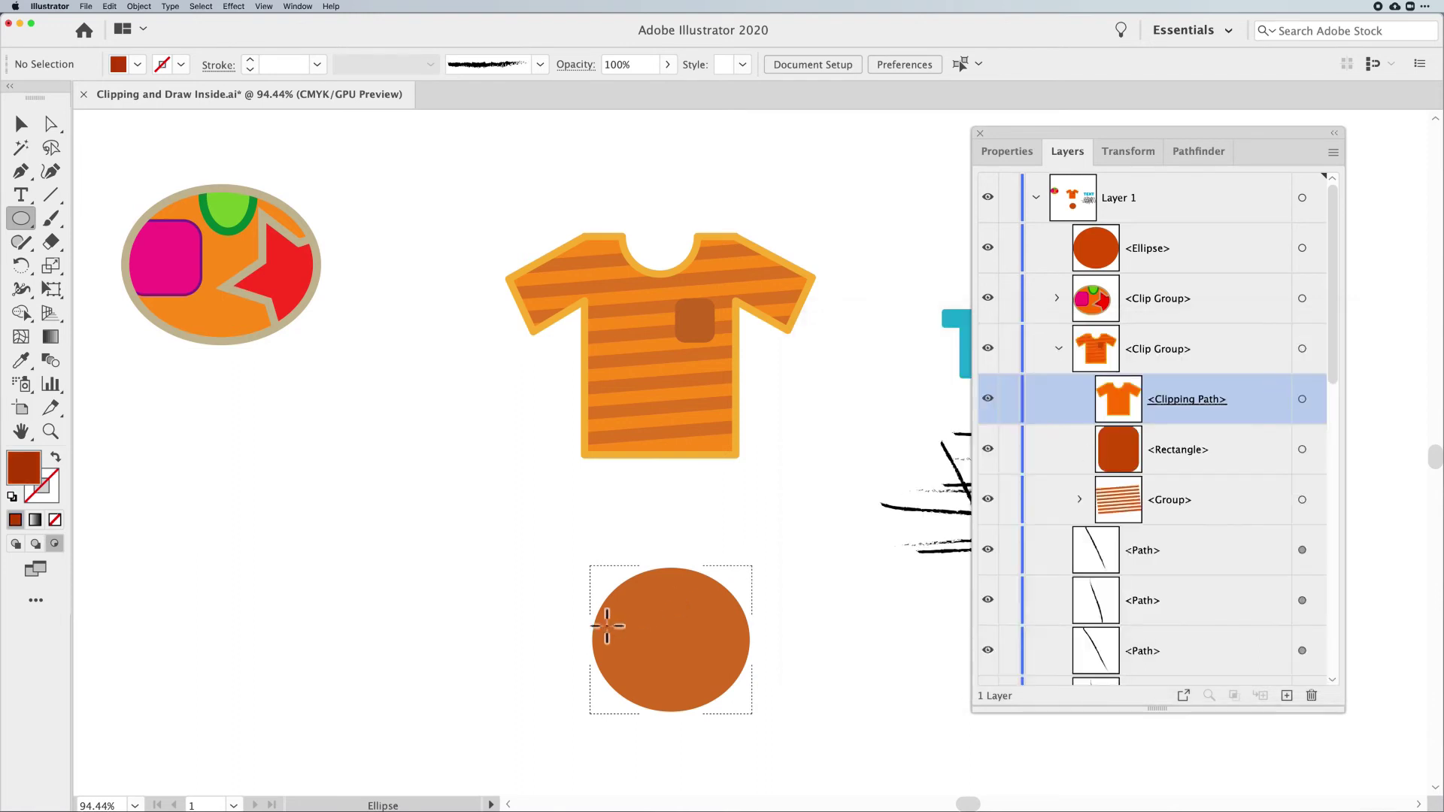
pyautogui.moveTo(507, 556)
pyautogui.mouseDown()
pyautogui.moveTo(588, 625)
pyautogui.moveTo(676, 741)
pyautogui.moveTo(693, 723)
pyautogui.mouseUp()
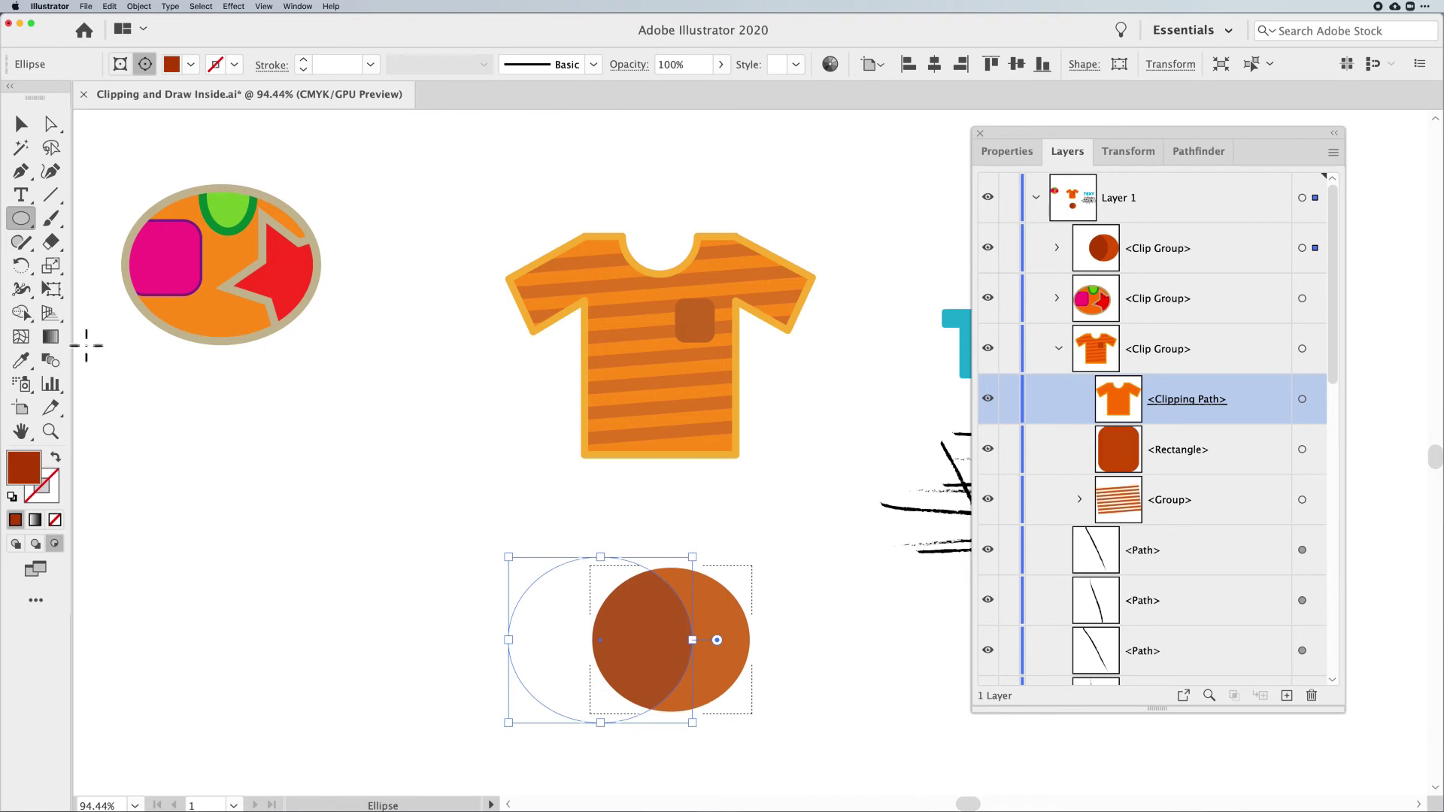
# Draw a five-pointed star overlapping the ellipse's top edge with the Star tool, and fill it with a red swatch
pyautogui.click(22, 218)
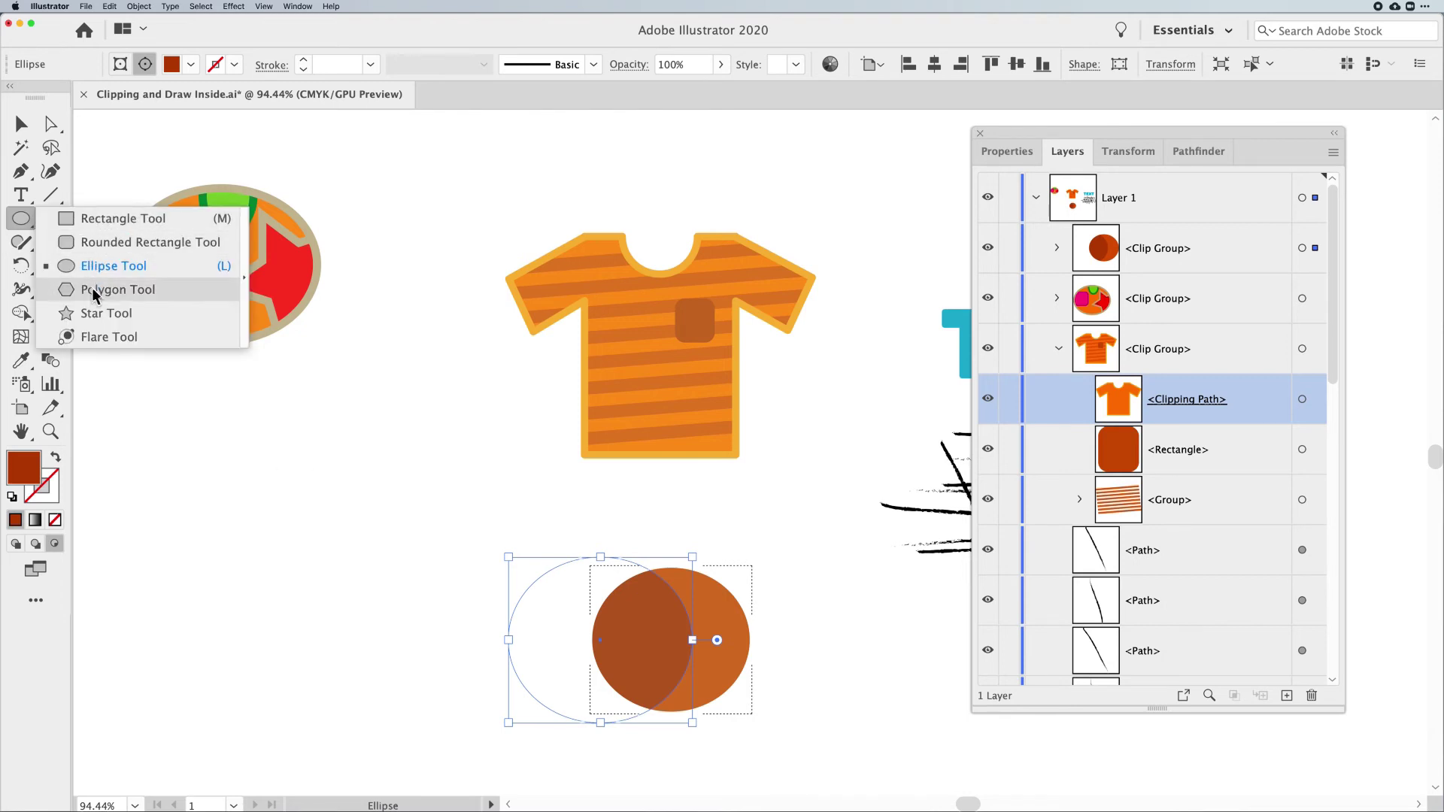
pyautogui.click(106, 313)
pyautogui.moveTo(684, 547); pyautogui.dragTo(740, 595)
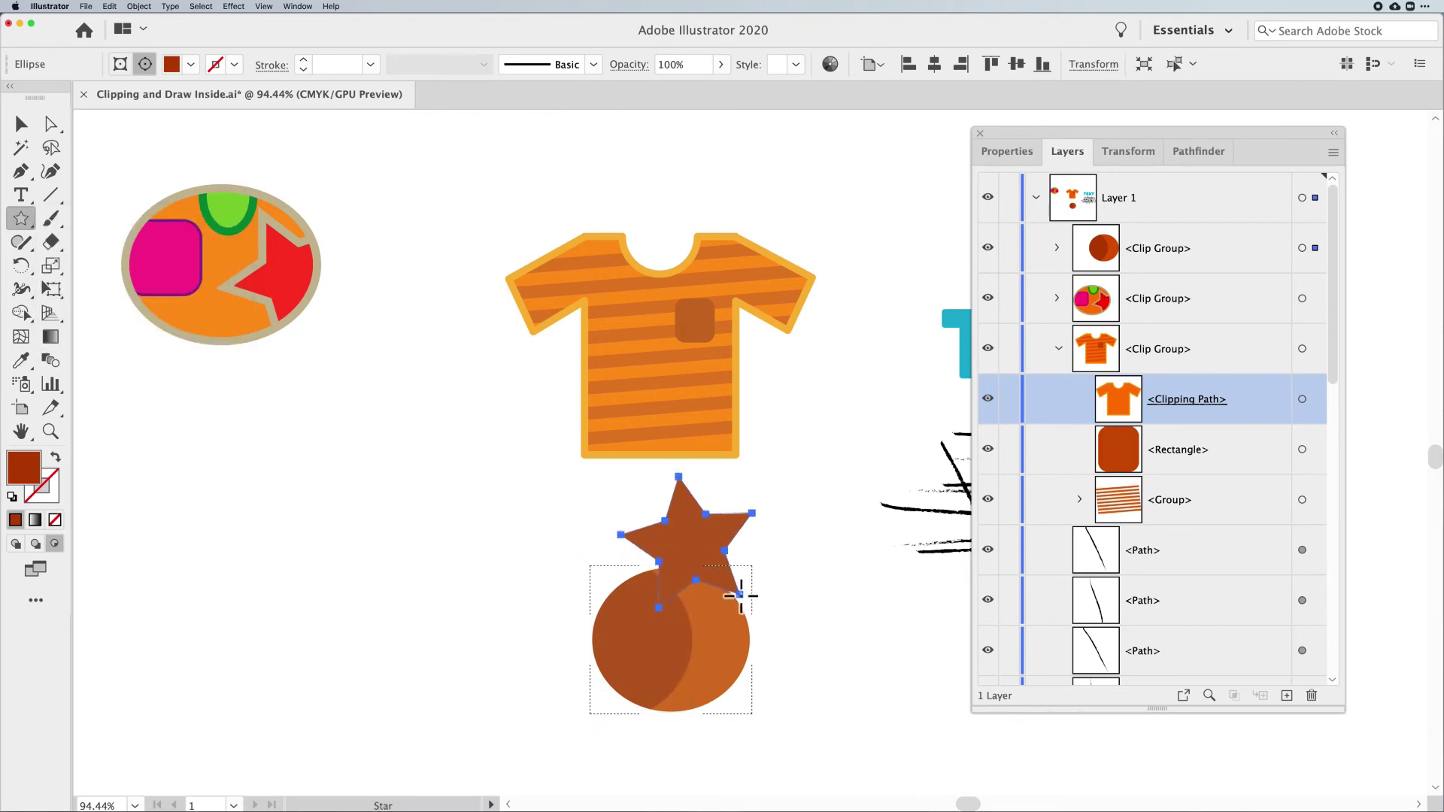
pyautogui.click(191, 63)
pyautogui.click(127, 134)
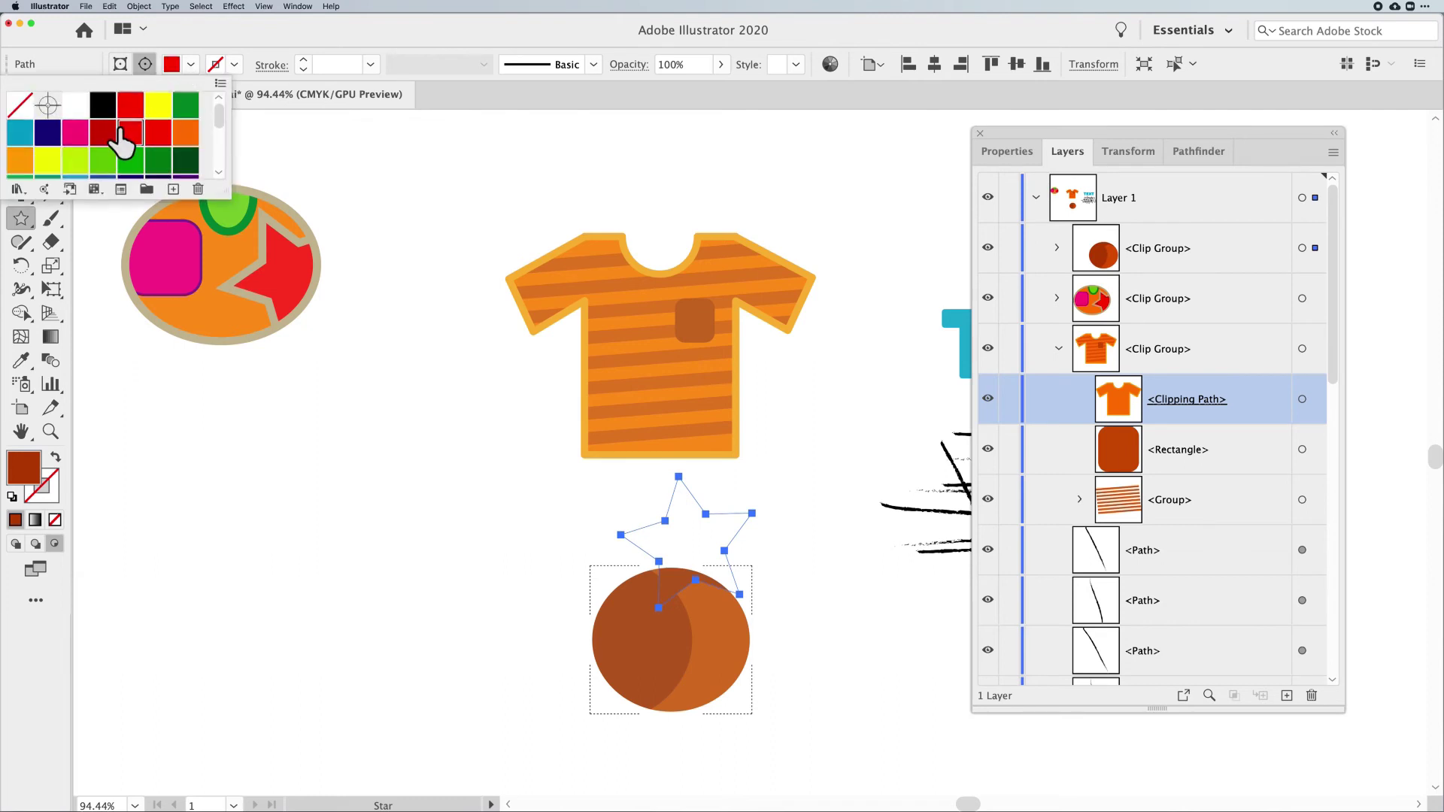
pyautogui.click(97, 278)
# Shrink the red star and move it so that the ellipse's right edge cuts it off
pyautogui.press('v')
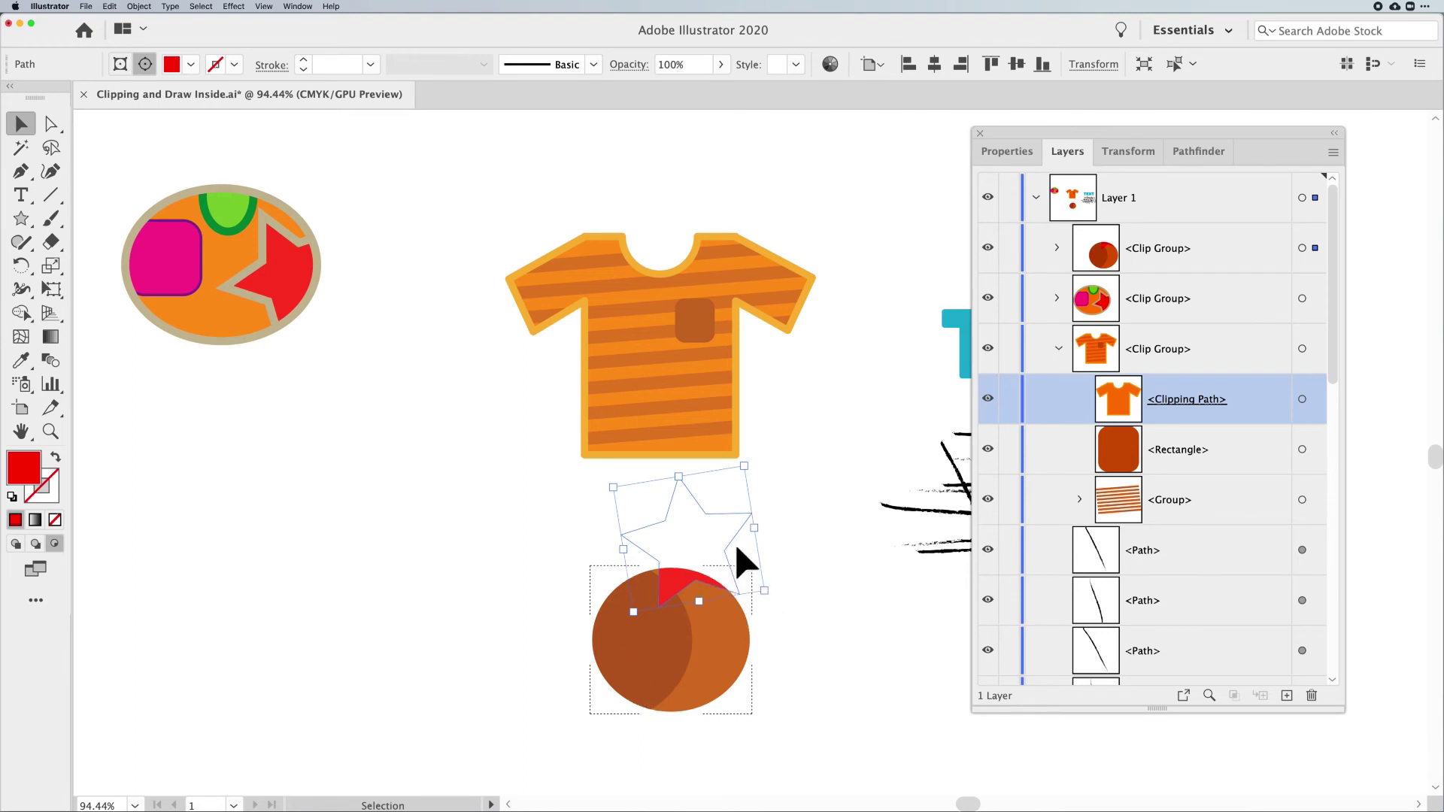
pyautogui.moveTo(745, 468); pyautogui.dragTo(672, 588)
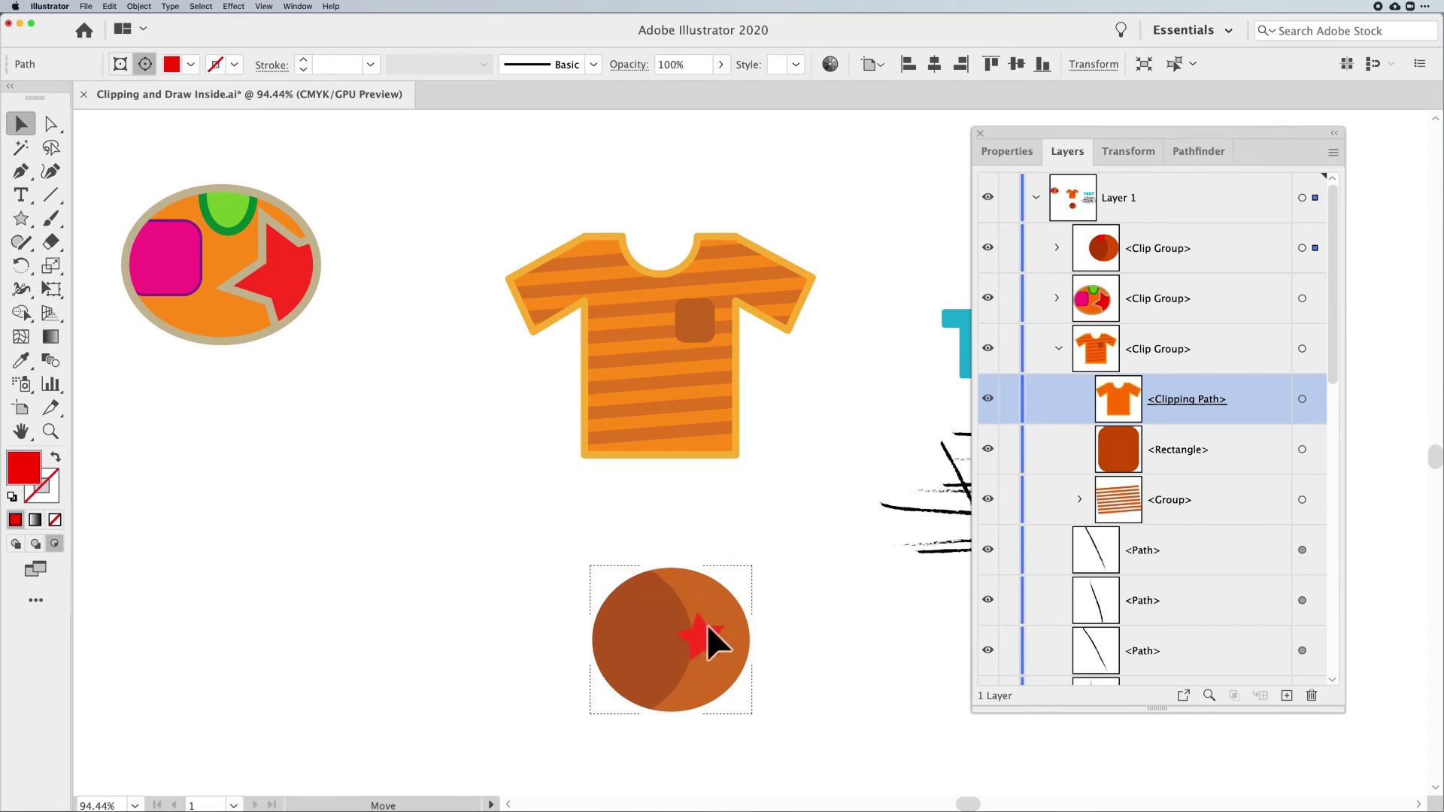
pyautogui.moveTo(714, 628); pyautogui.dragTo(750, 635)
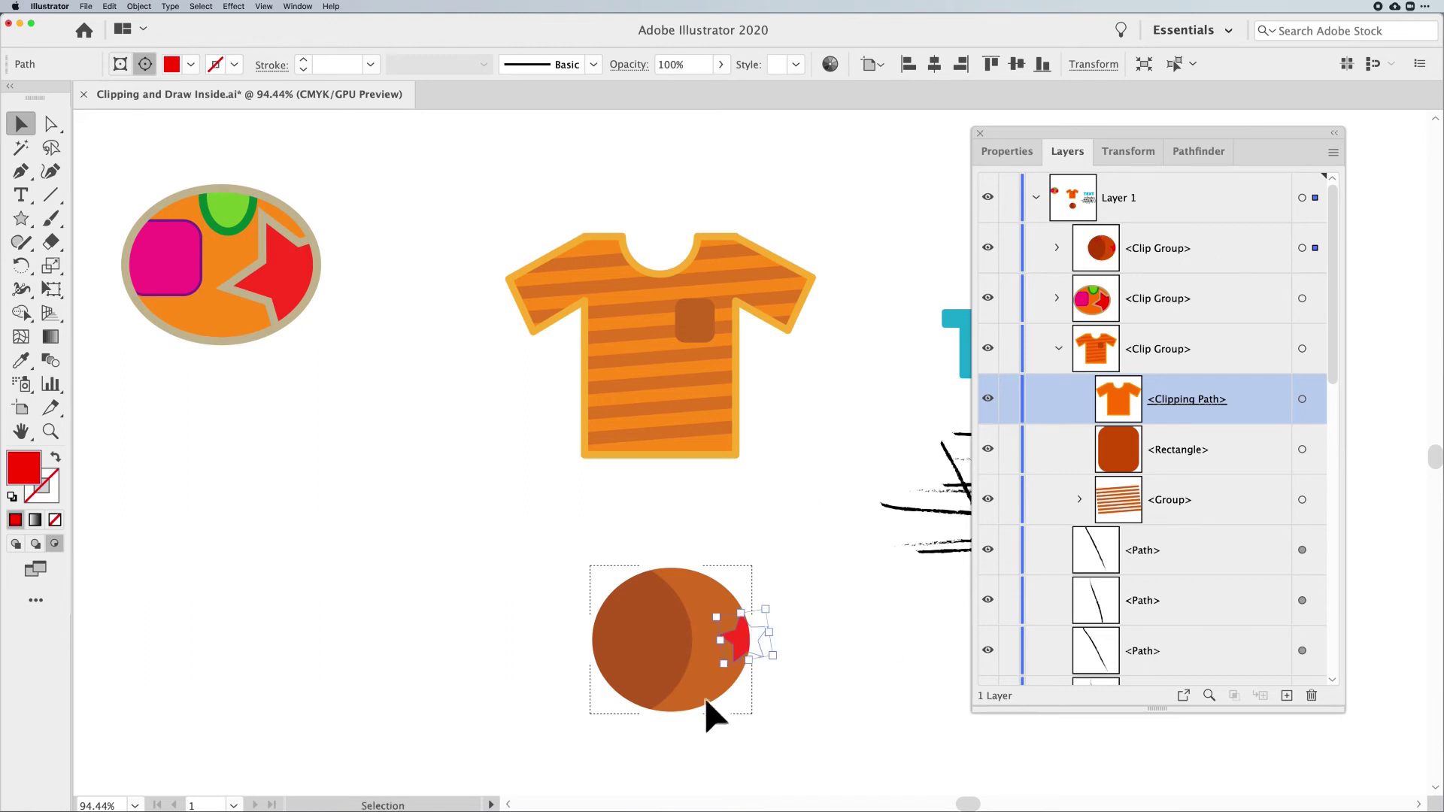
pyautogui.click(832, 670)
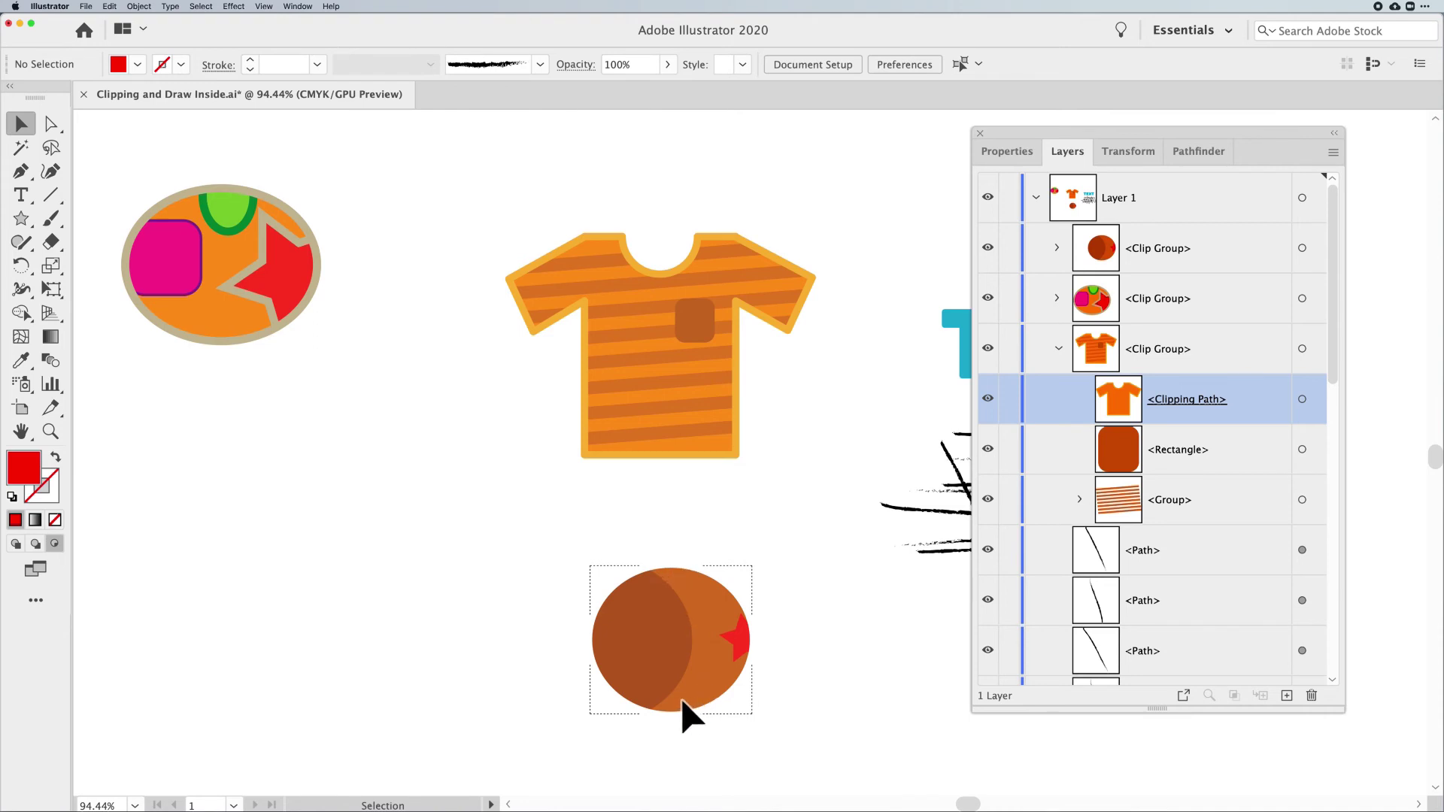
# Select the ellipse's clip group as a whole, and return to Draw Normal mode
pyautogui.click(740, 660)
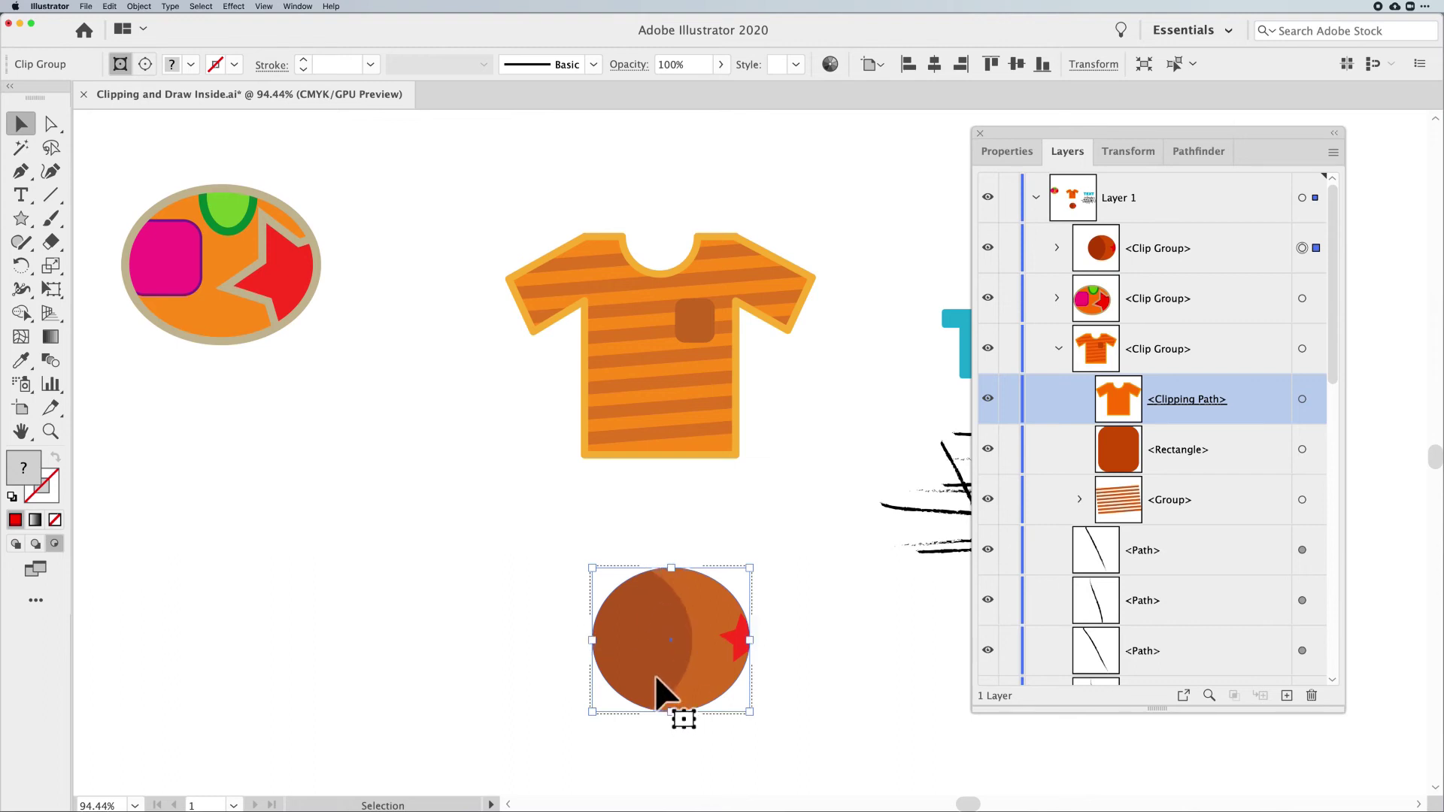
pyautogui.click(15, 543)
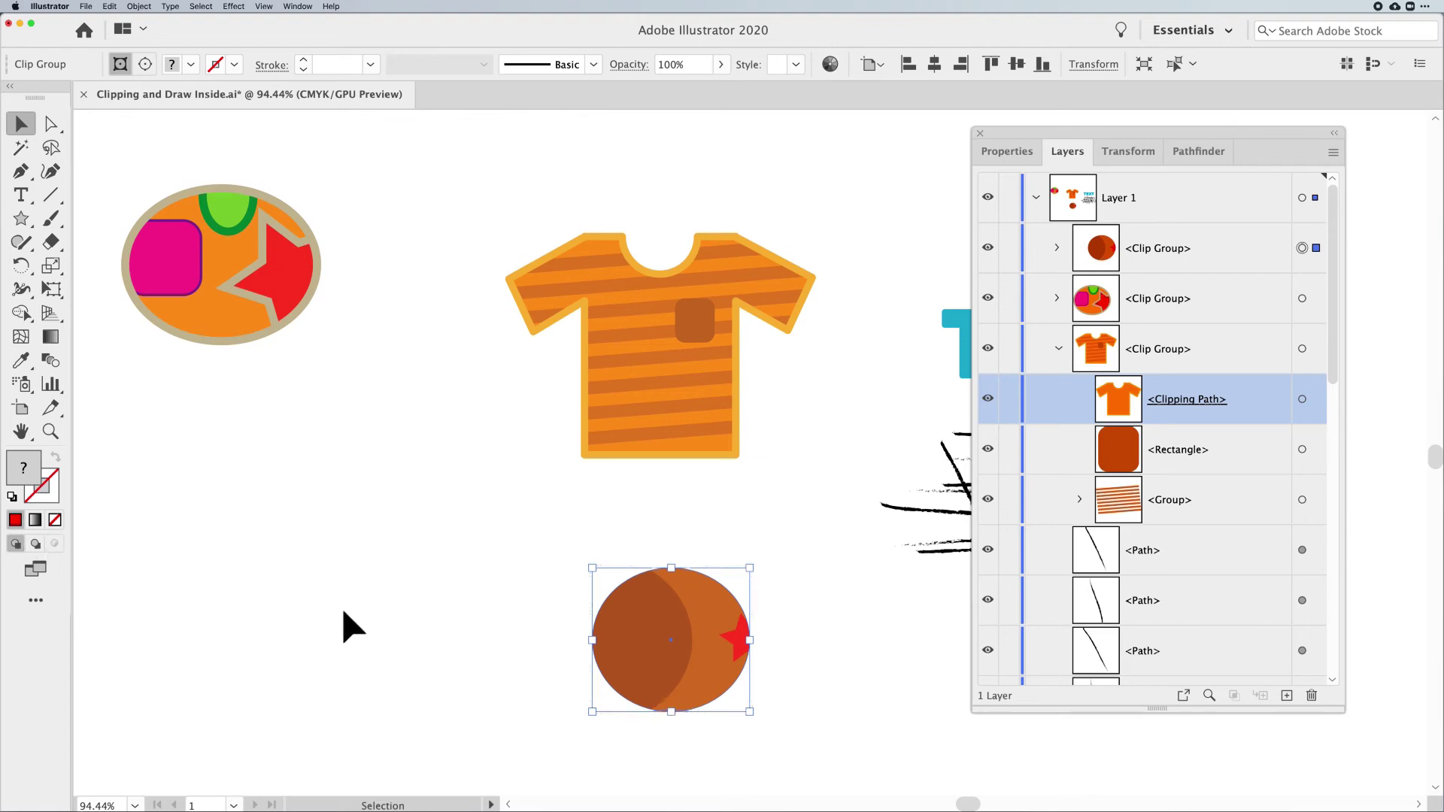
pyautogui.click(352, 622)
# Expand the new ellipse's clip group in the layers, and target its inner ellipse and its star individually
pyautogui.click(630, 622)
pyautogui.click(1057, 247)
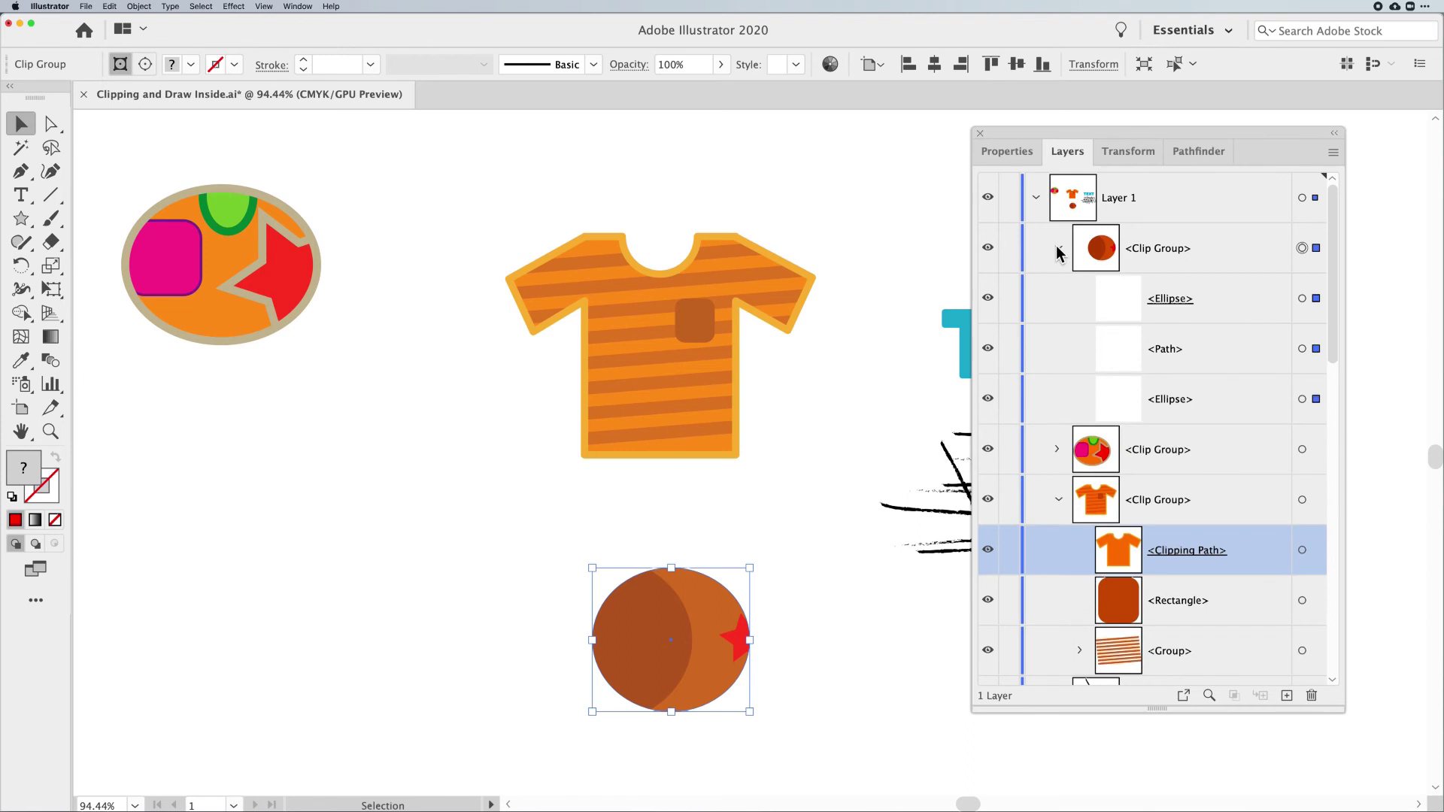
pyautogui.click(1302, 399)
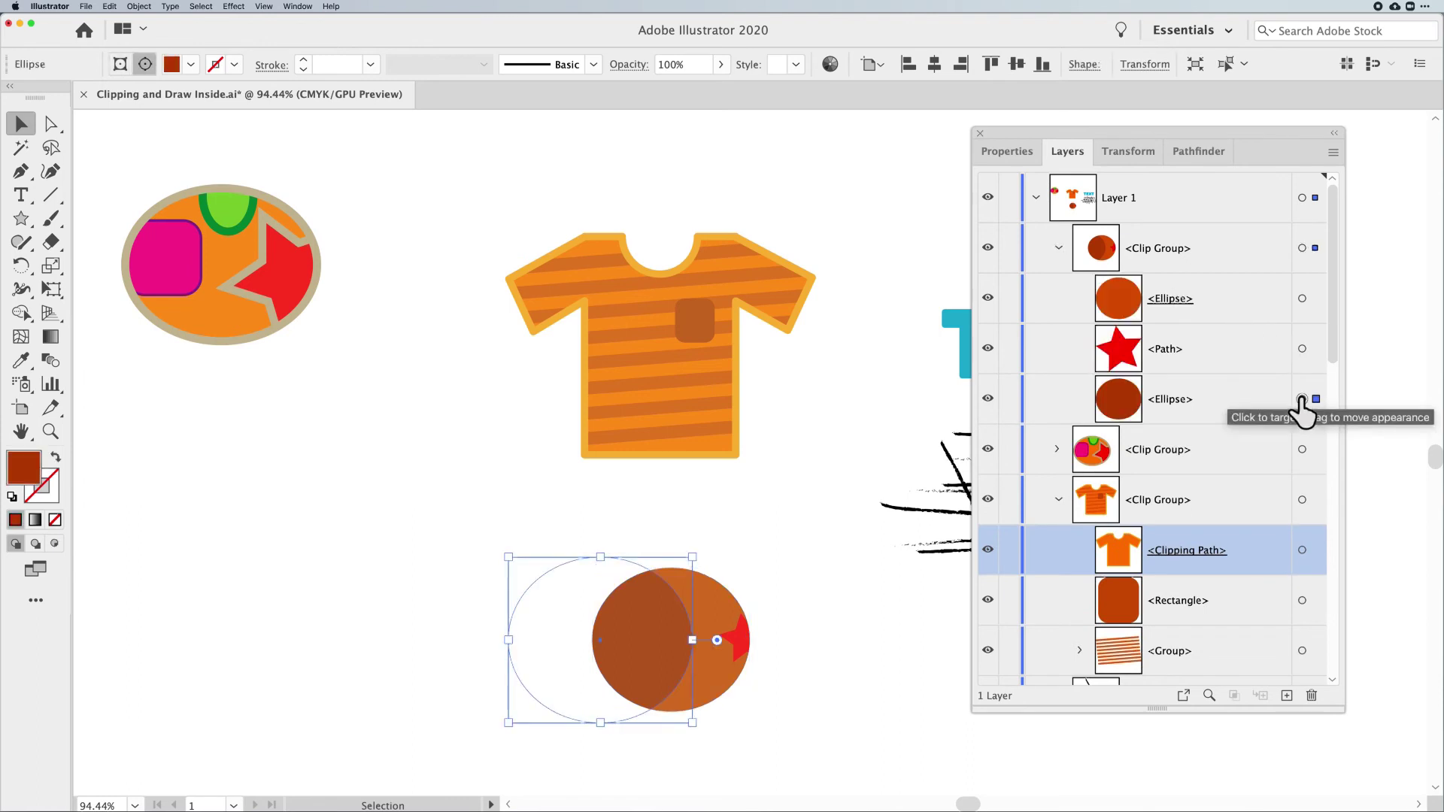
pyautogui.click(1302, 349)
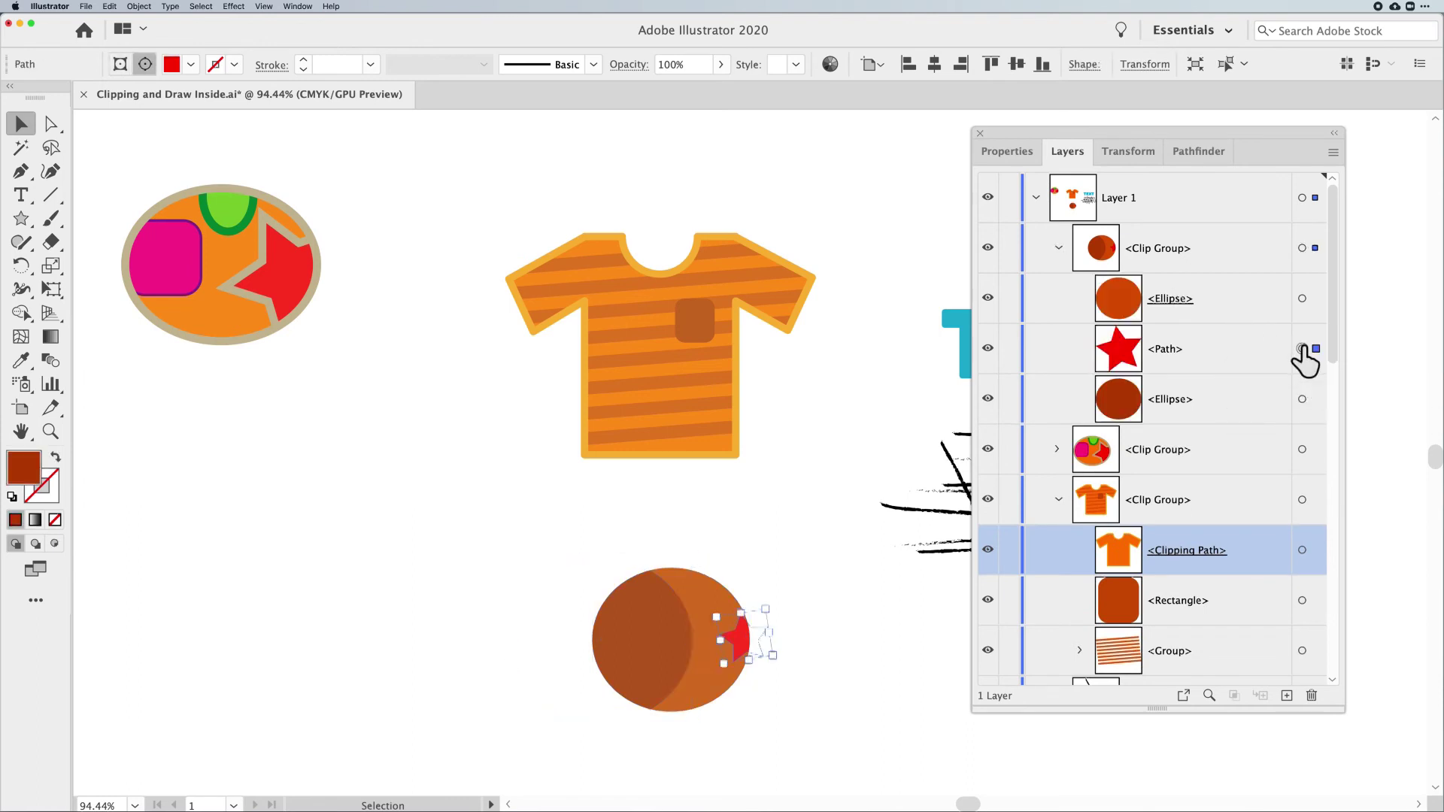
# Target the outer clipping ellipse of the ellipse's clip group in the layers, and clear the selection
pyautogui.click(1301, 299)
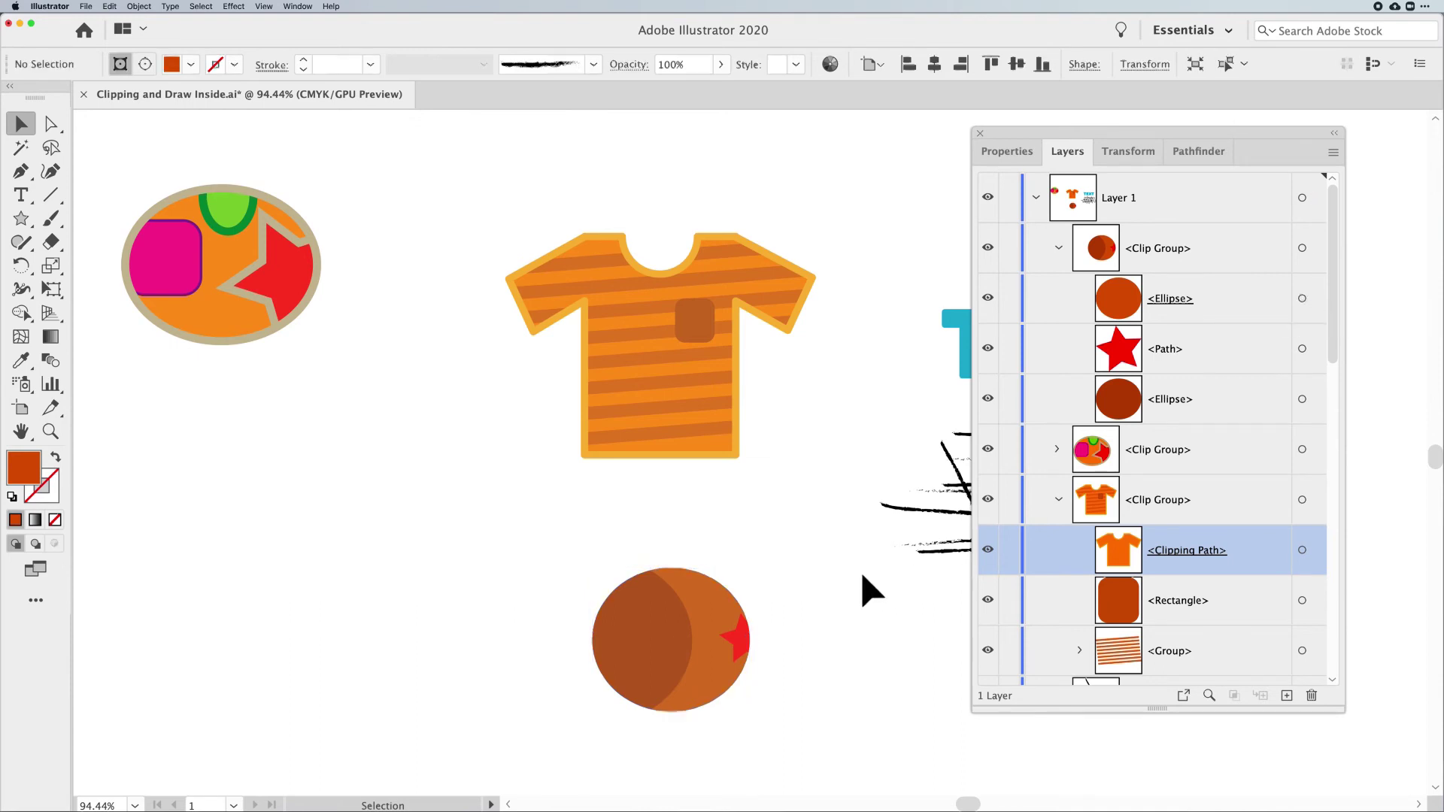
pyautogui.click(840, 587)
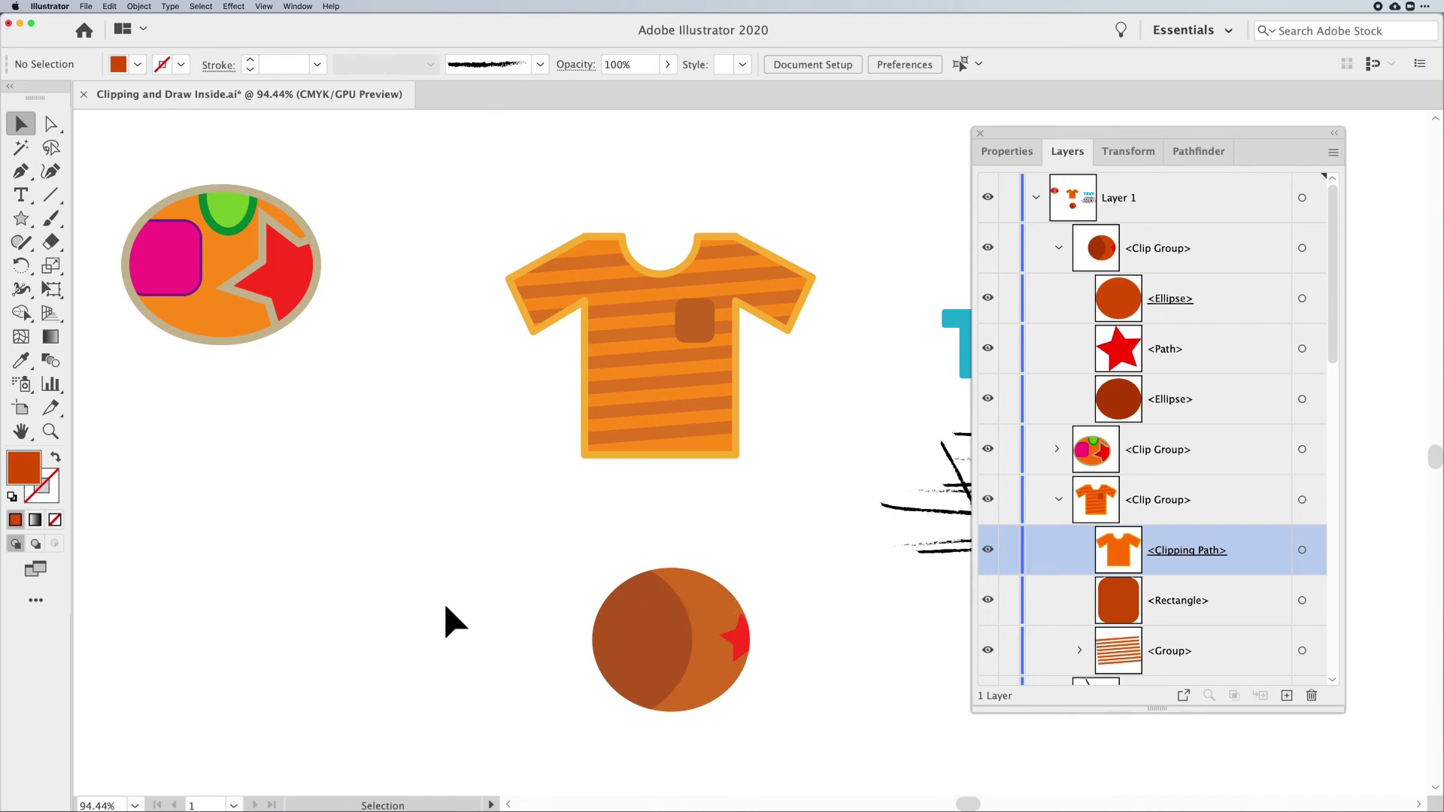
pyautogui.click(16, 221)
pyautogui.click(150, 337)
pyautogui.moveTo(237, 516); pyautogui.dragTo(386, 677)
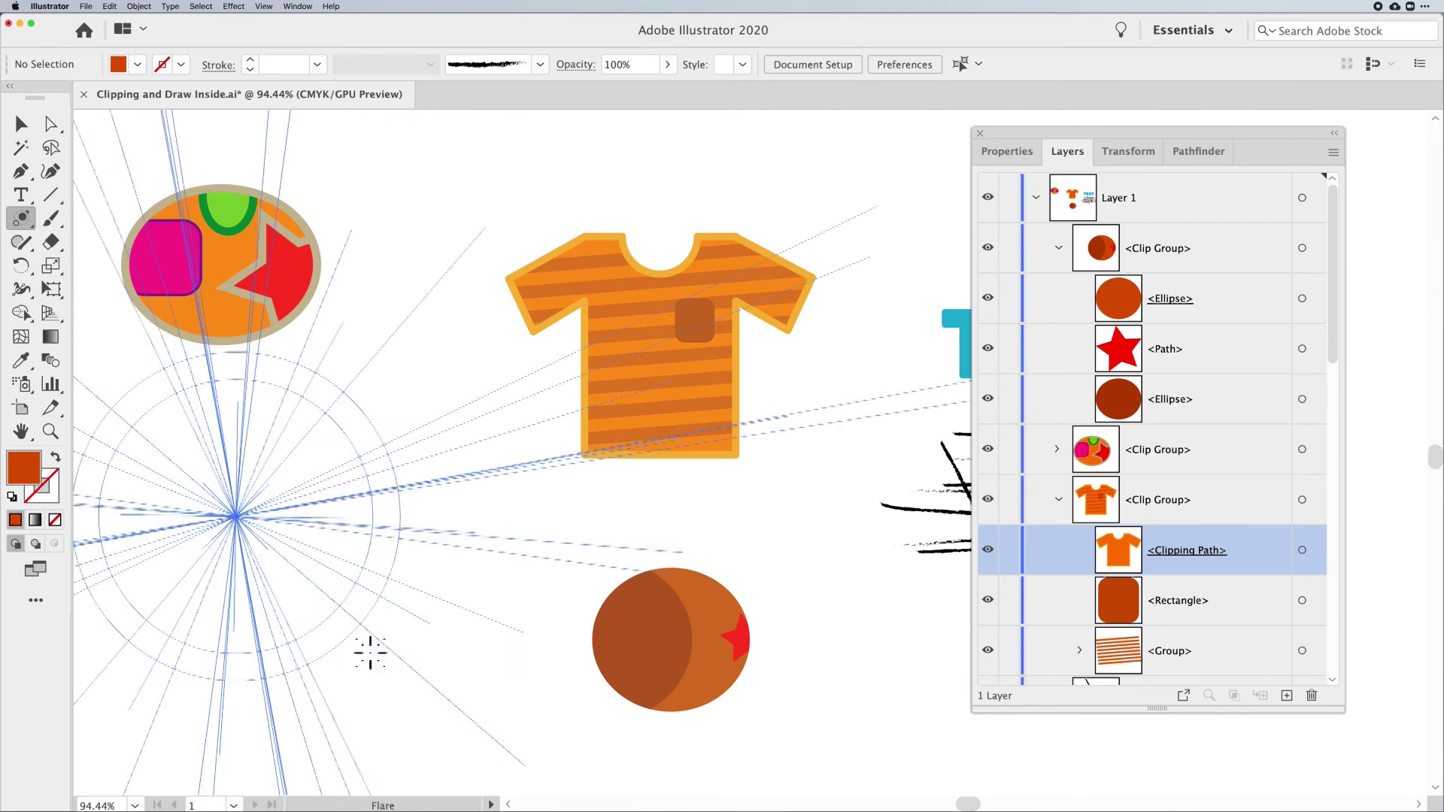
pyautogui.click(350, 611)
pyautogui.press('super+shift+a')
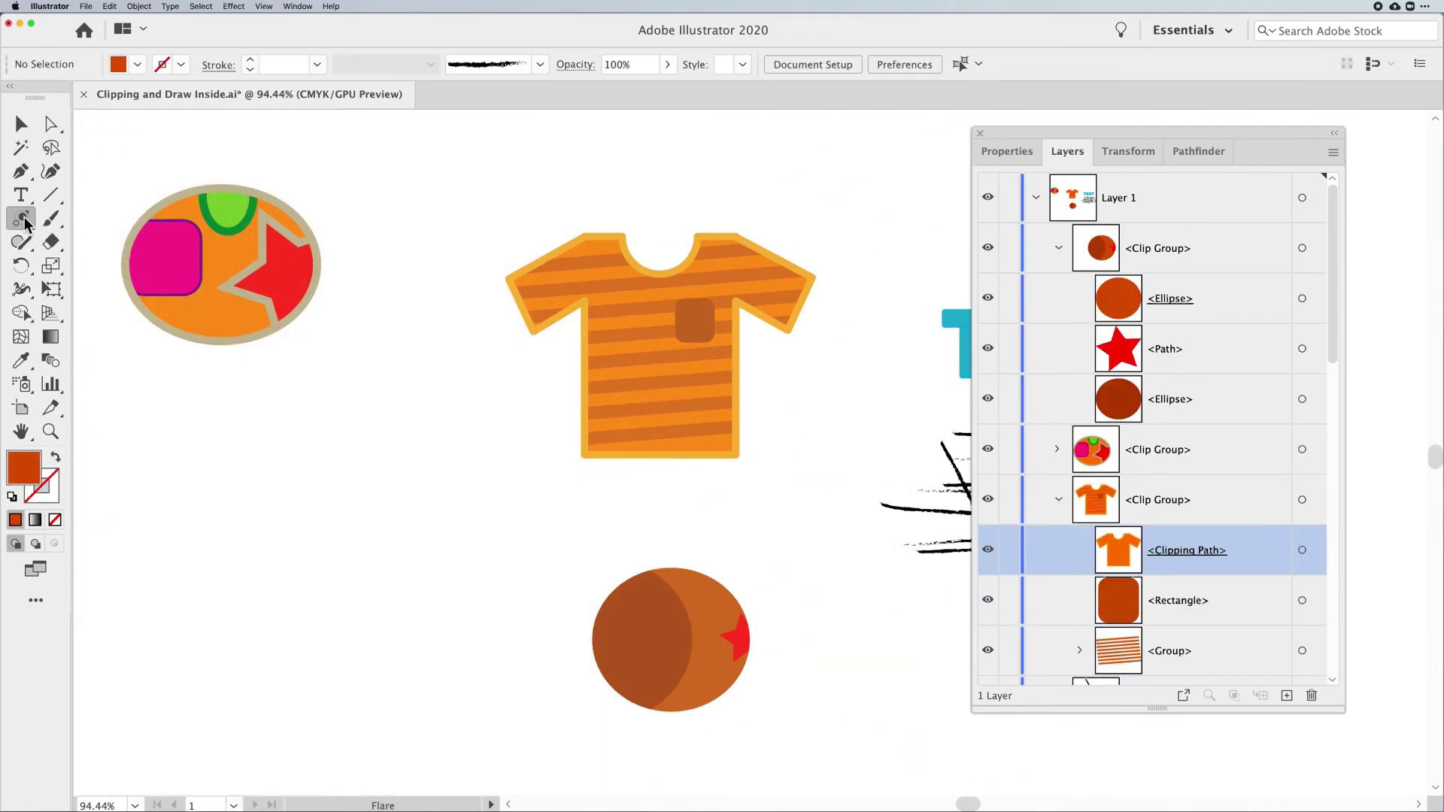
# Draw a large orange-brown five-pointed star below the multicoloured oval with the Star tool
pyautogui.click(21, 218)
pyautogui.click(124, 316)
pyautogui.moveTo(266, 509); pyautogui.dragTo(362, 618)
pyautogui.click(21, 124)
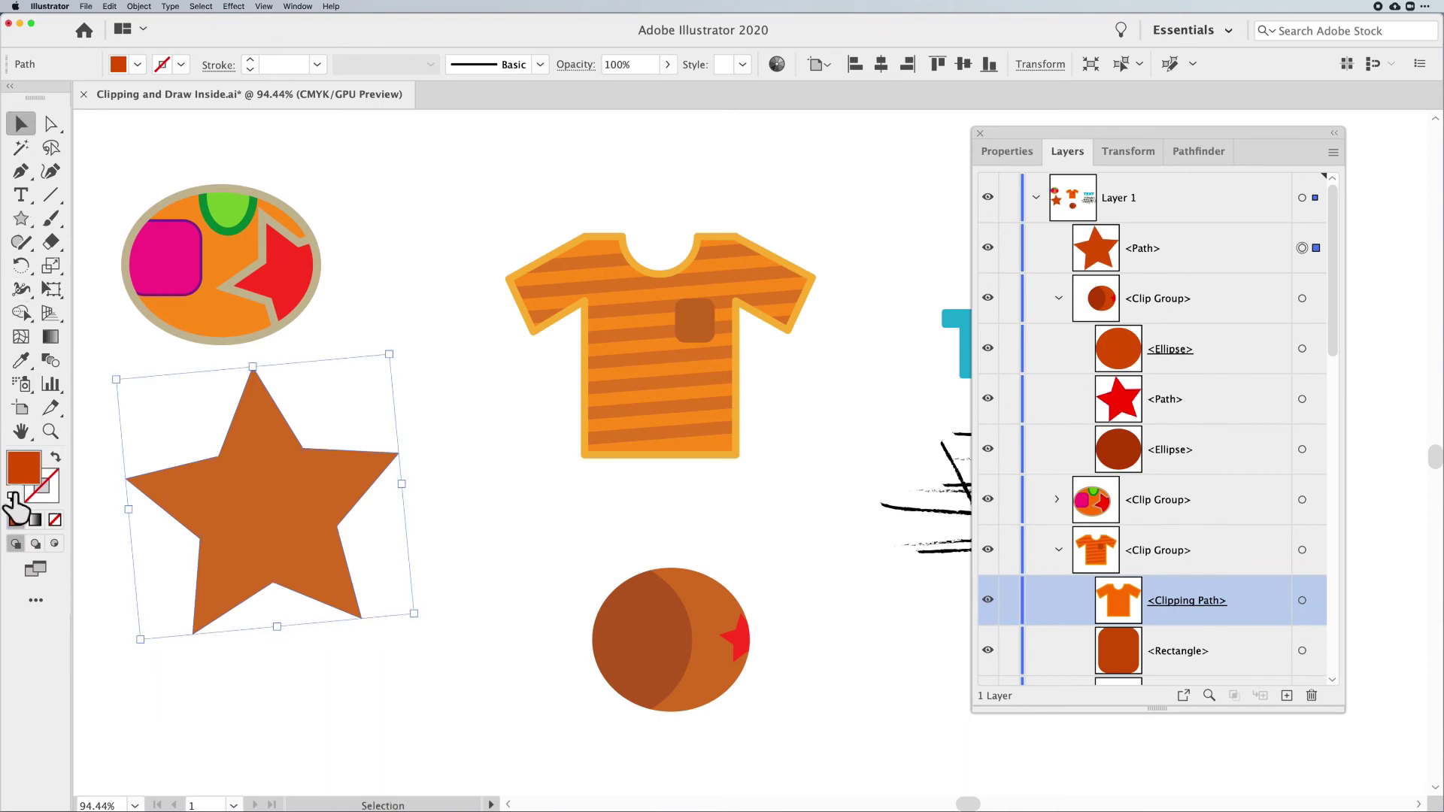
# Switch to Draw Inside mode for the large star, and deselect it
pyautogui.click(54, 543)
pyautogui.press('super+shift+a')
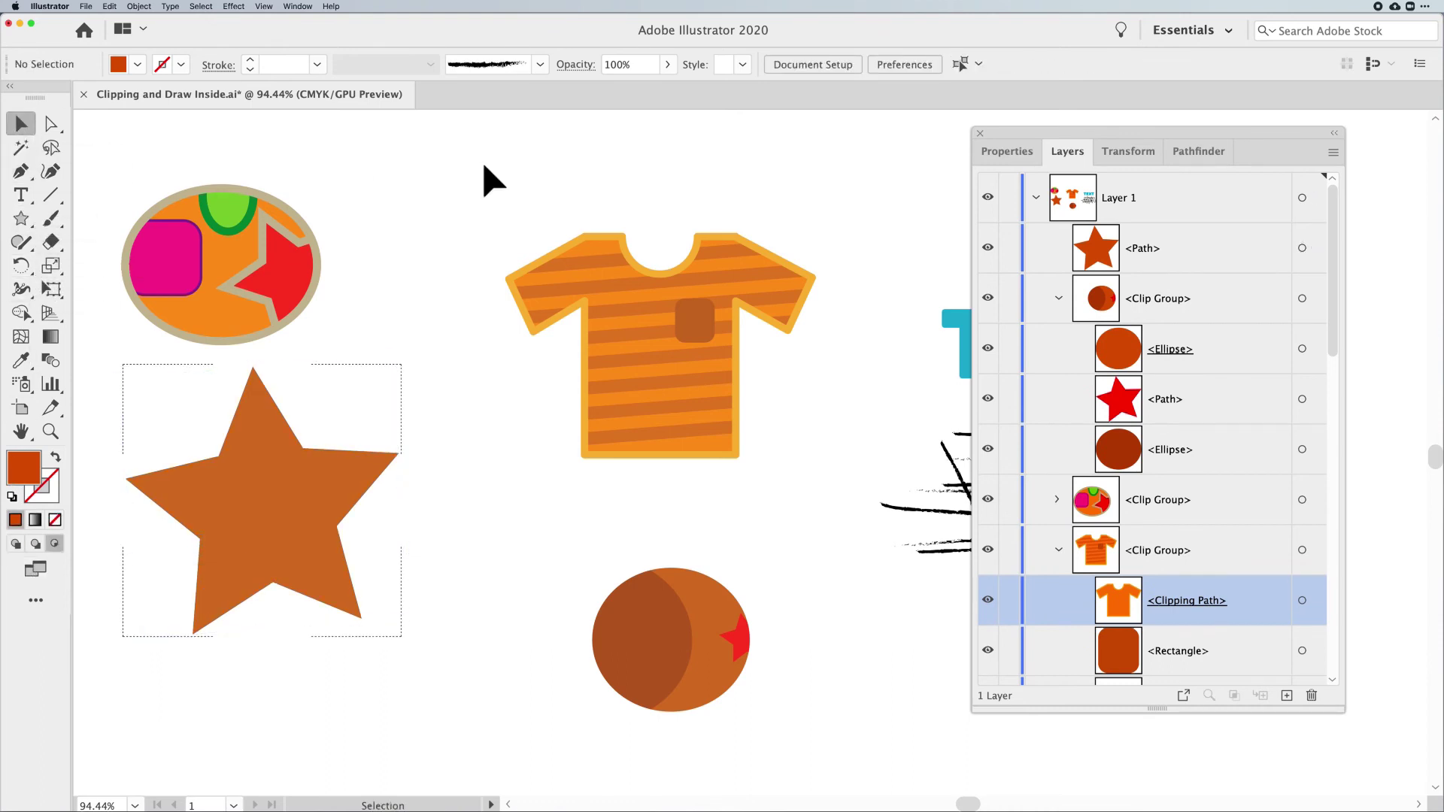
pyautogui.click(22, 218)
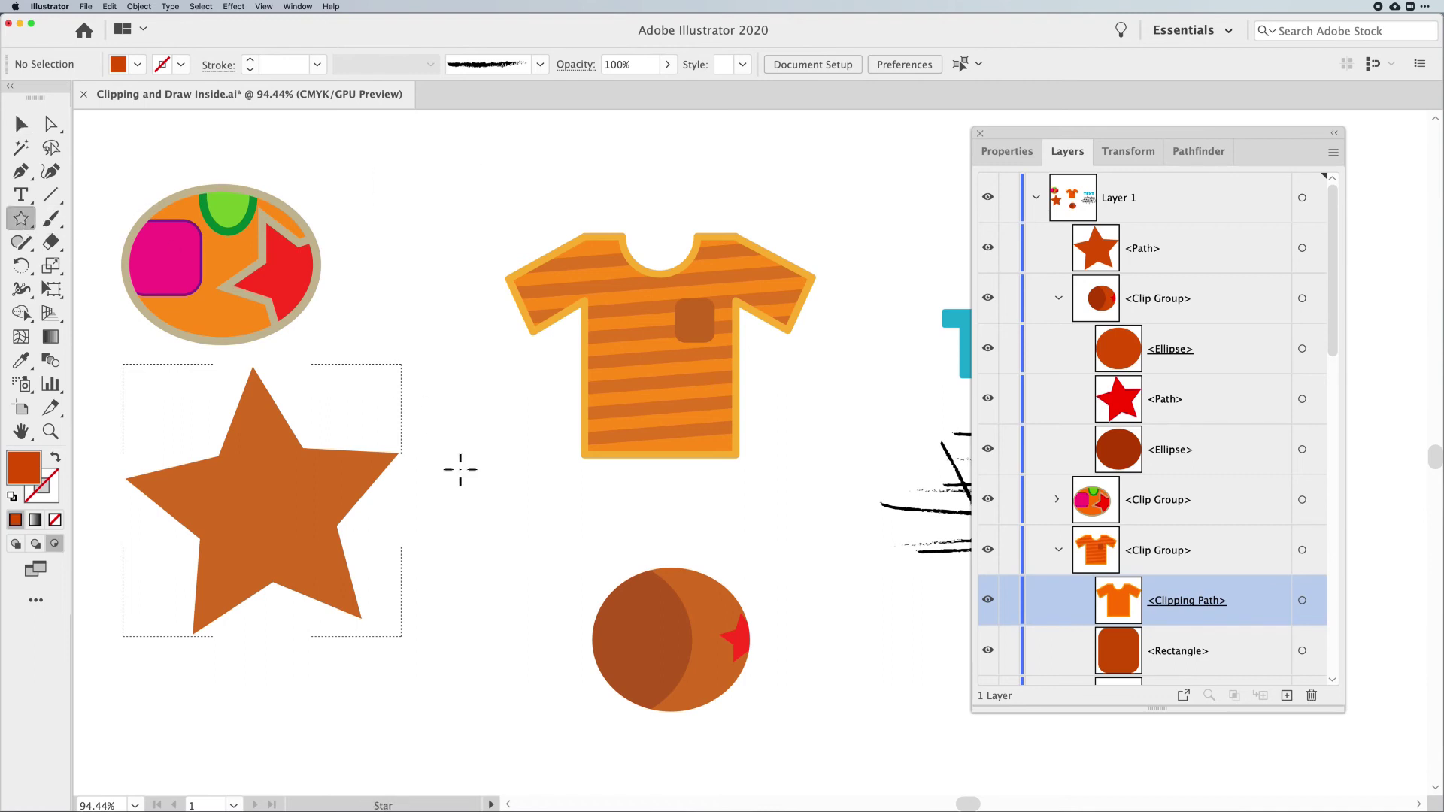
pyautogui.click(19, 124)
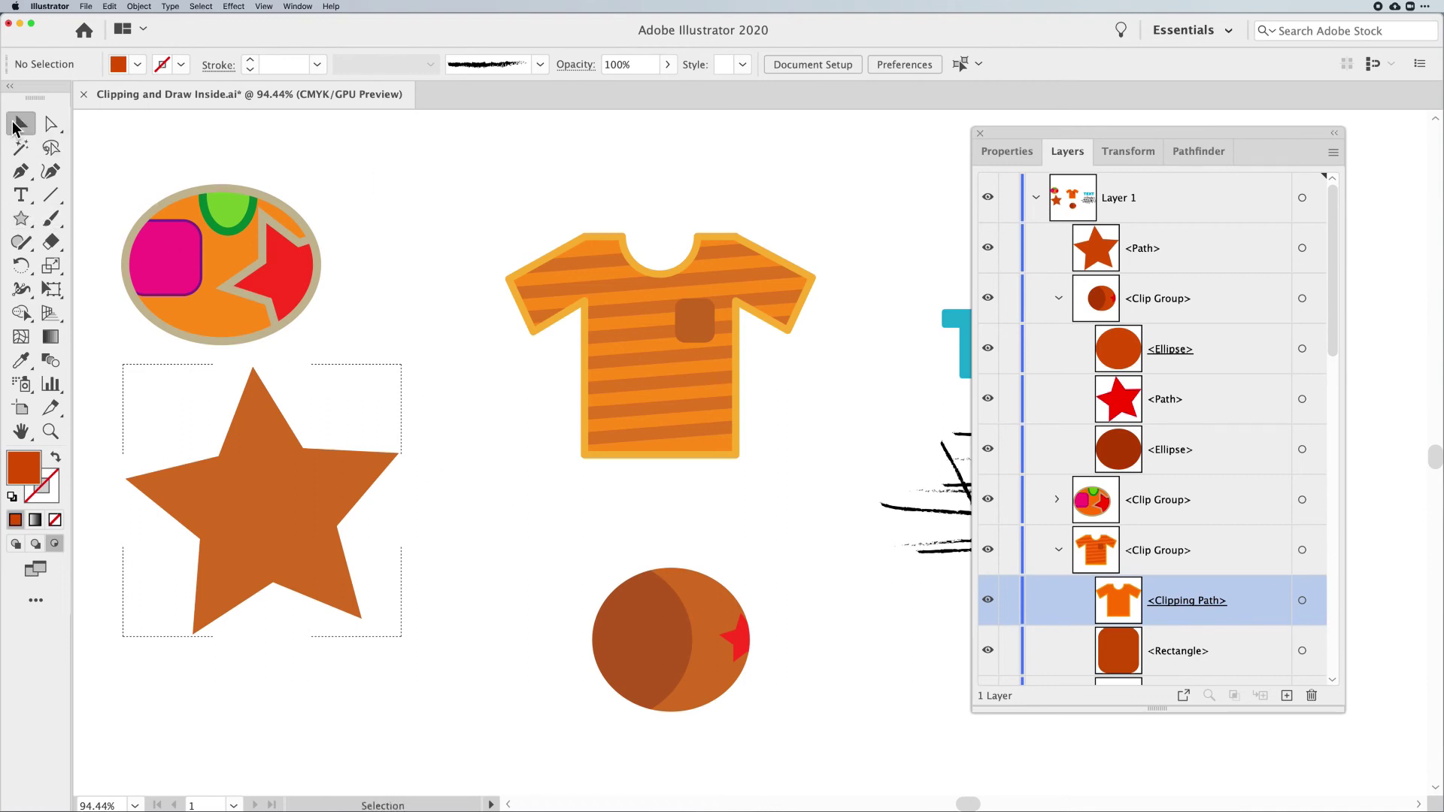
# Copy the ellipse's clip group, paste it inside the large star, and shift the pasted copy toward the star's left arm
pyautogui.moveTo(647, 626)
pyautogui.mouseDown()
pyautogui.moveTo(495, 594)
pyautogui.moveTo(307, 510)
pyautogui.moveTo(560, 582)
pyautogui.moveTo(322, 517)
pyautogui.moveTo(373, 564)
pyautogui.moveTo(635, 650)
pyautogui.mouseUp()
pyautogui.click(563, 588)
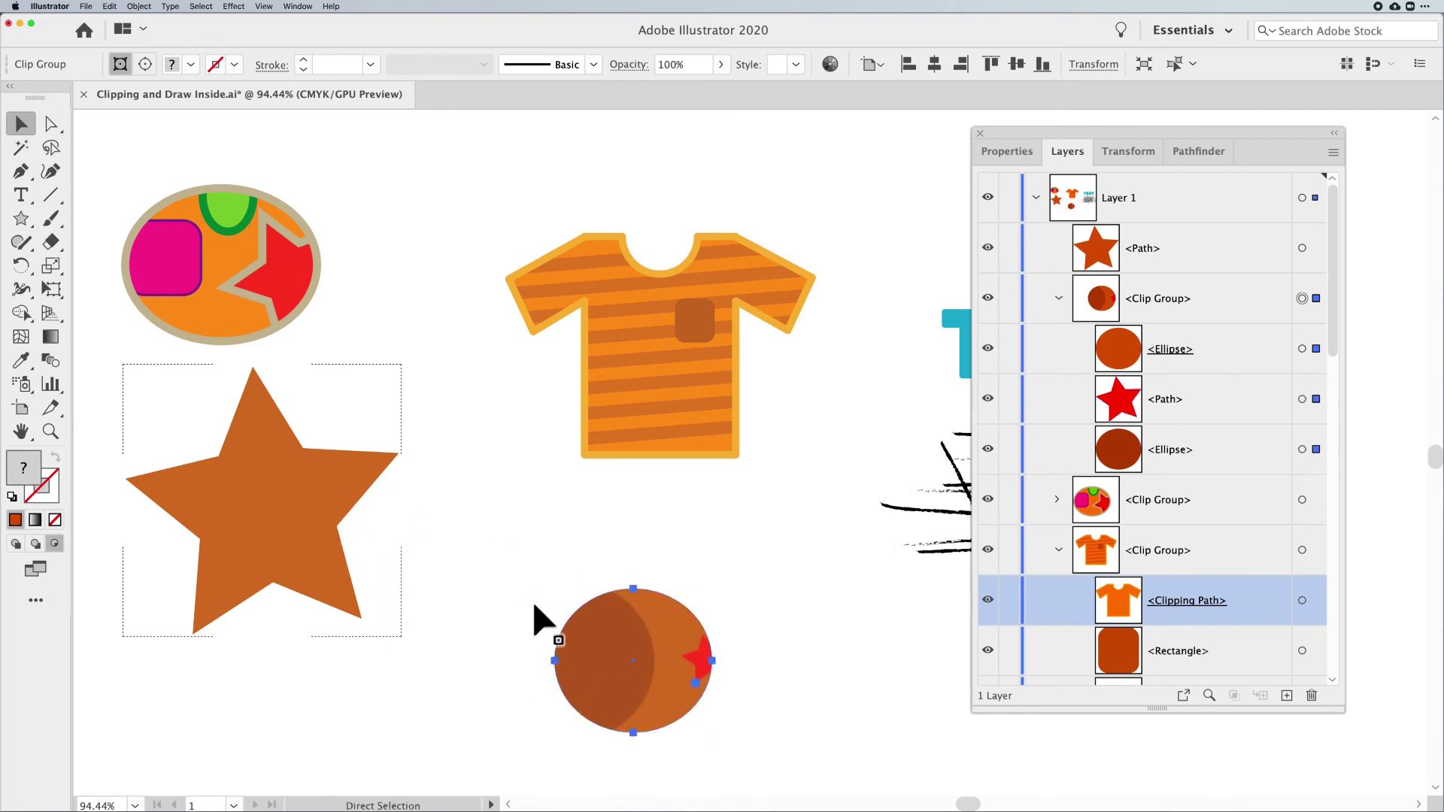
pyautogui.click(305, 502)
pyautogui.press('super+v')
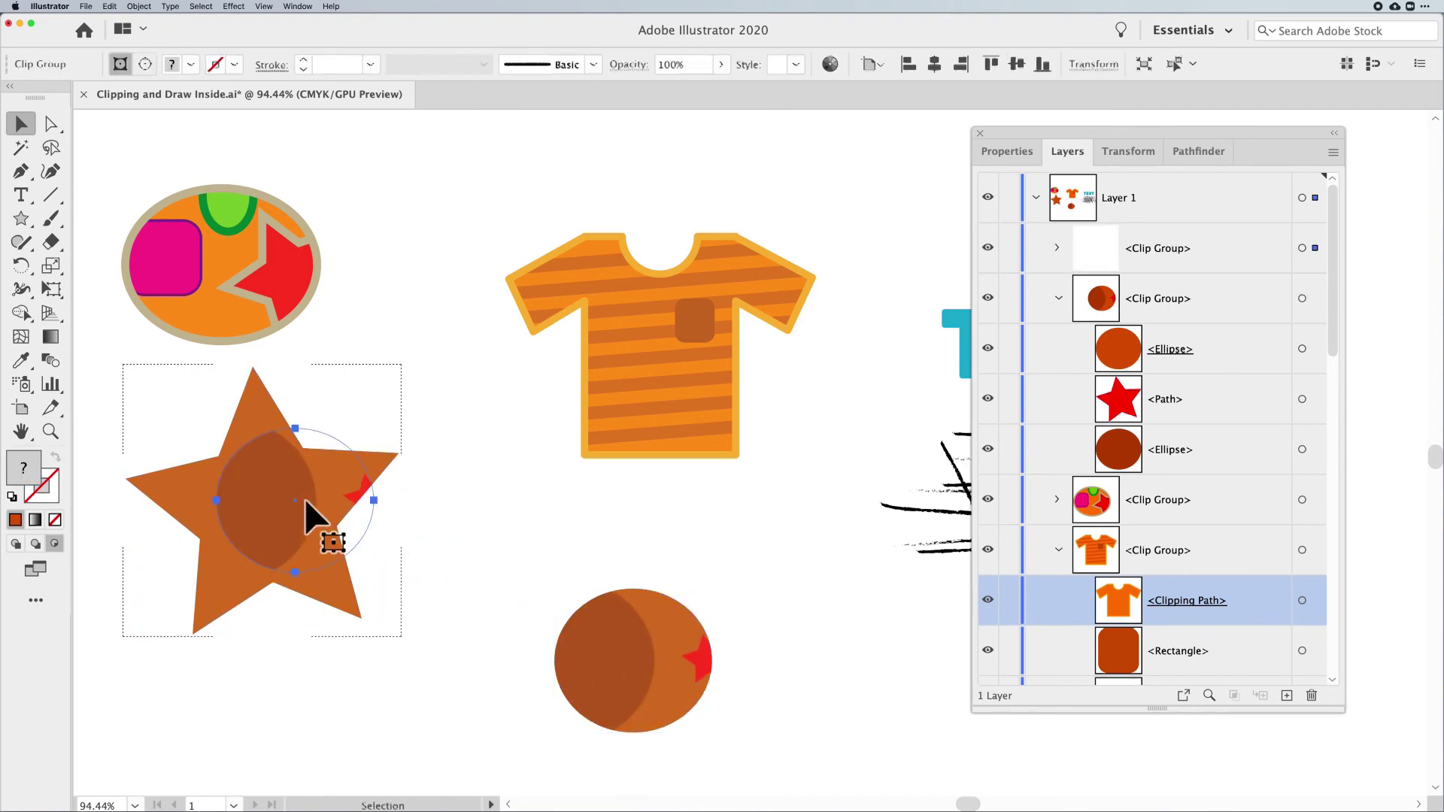
pyautogui.moveTo(310, 513); pyautogui.dragTo(260, 526)
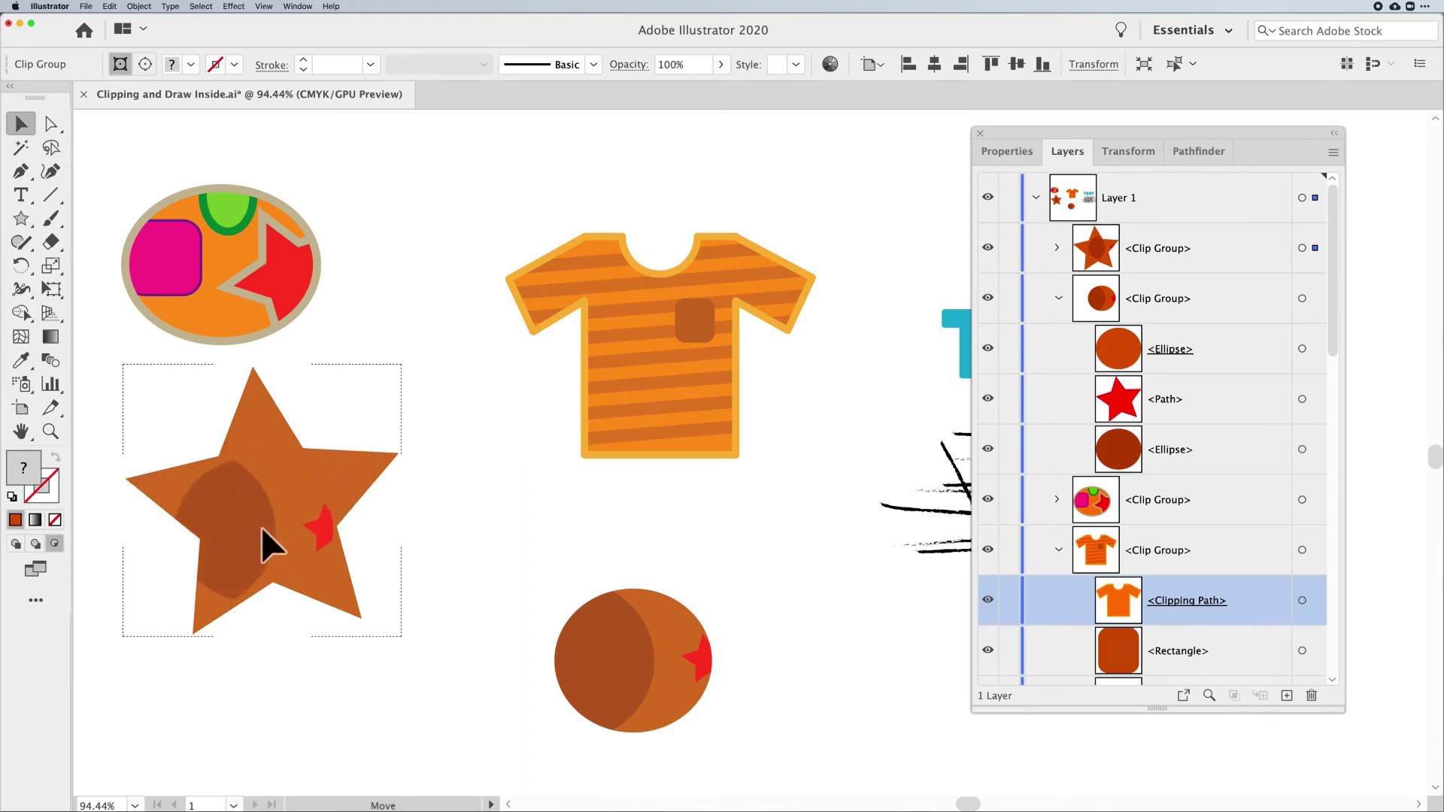
# Delete the pasted copy from the large star, and move the original ellipse clip group up and to the left
pyautogui.press('Delete')
pyautogui.moveTo(611, 664); pyautogui.dragTo(558, 625)
pyautogui.press('super+shift+a')
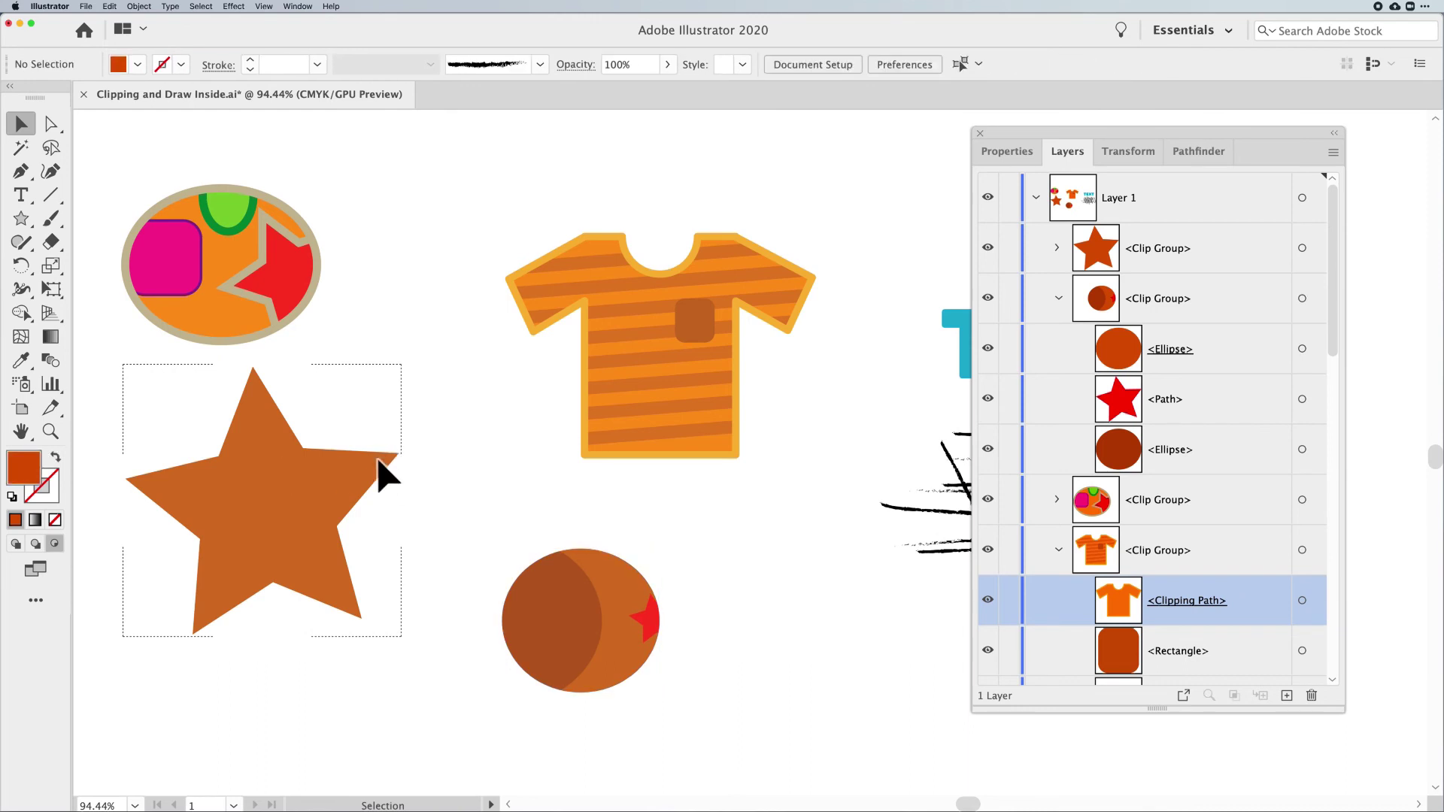
# Return to Draw Normal mode, and release the large star's clipping mask
pyautogui.click(15, 543)
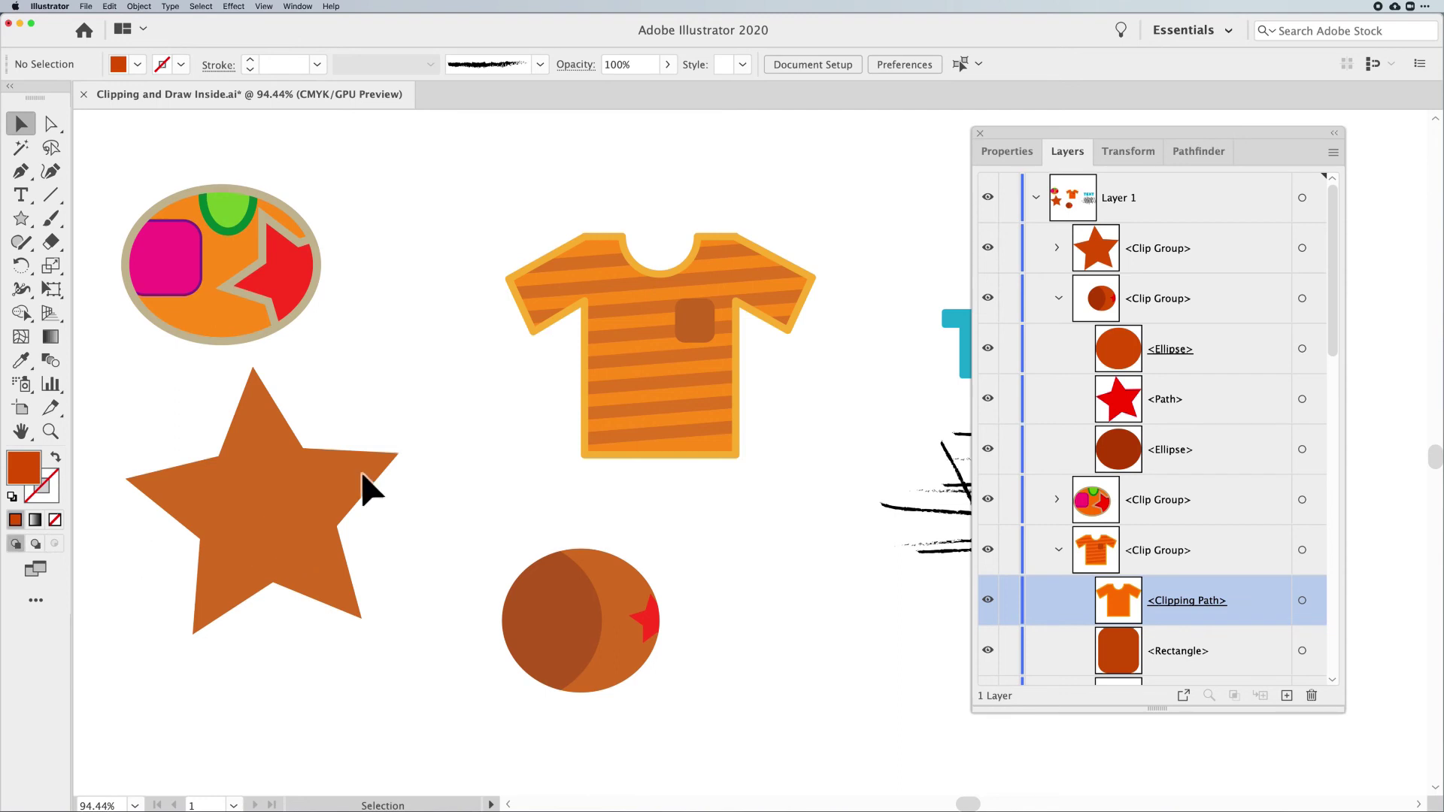
pyautogui.click(347, 508)
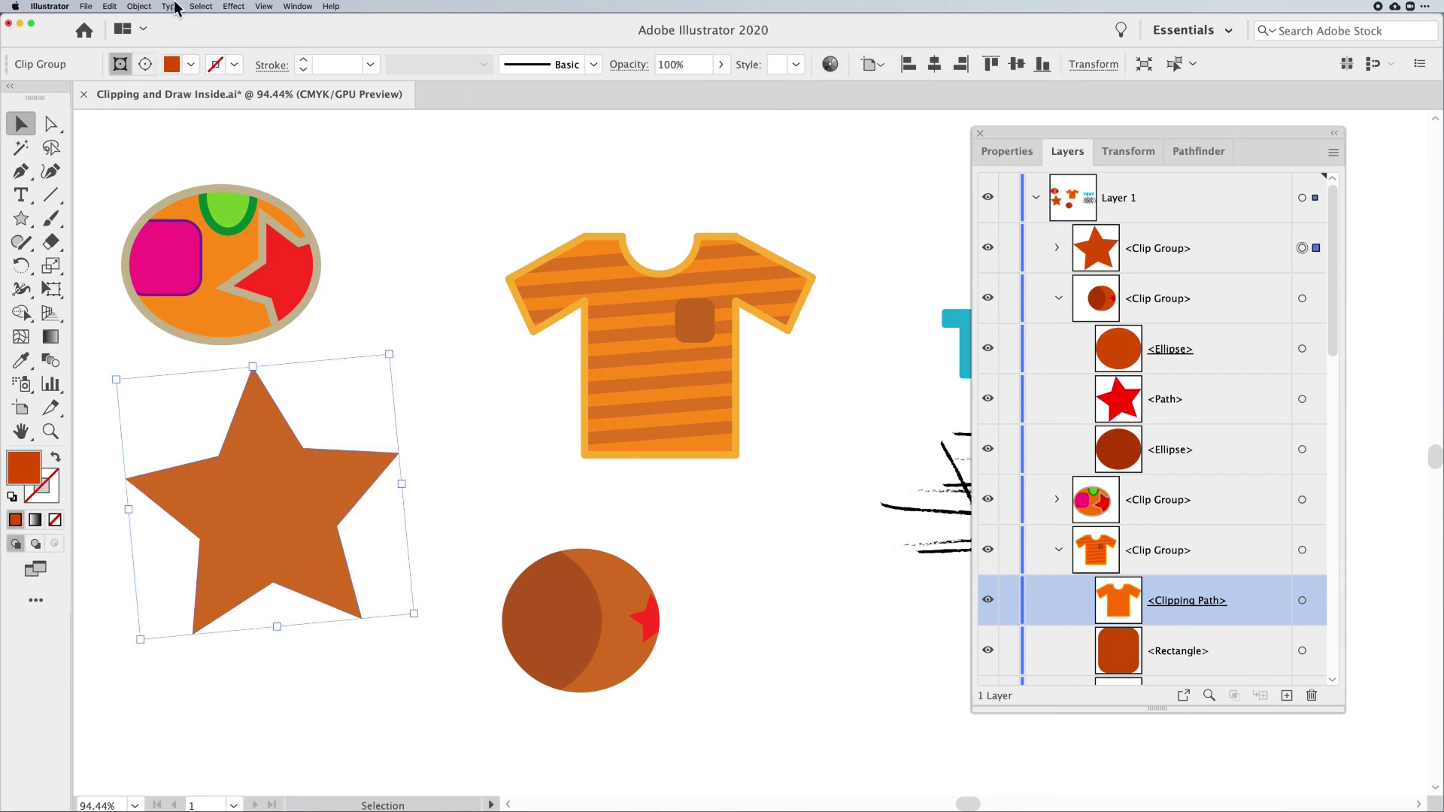
pyautogui.click(140, 7)
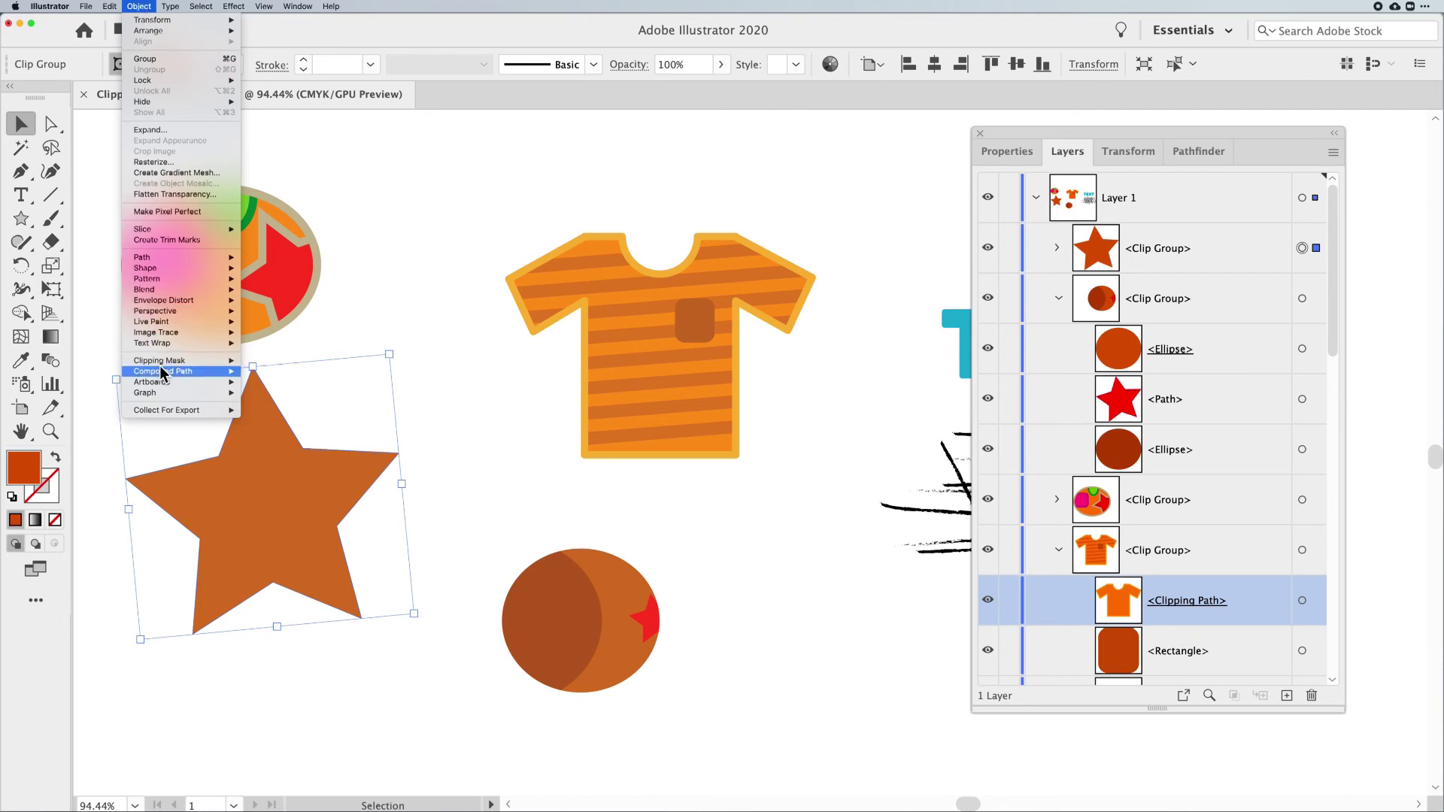
pyautogui.moveTo(158, 363)
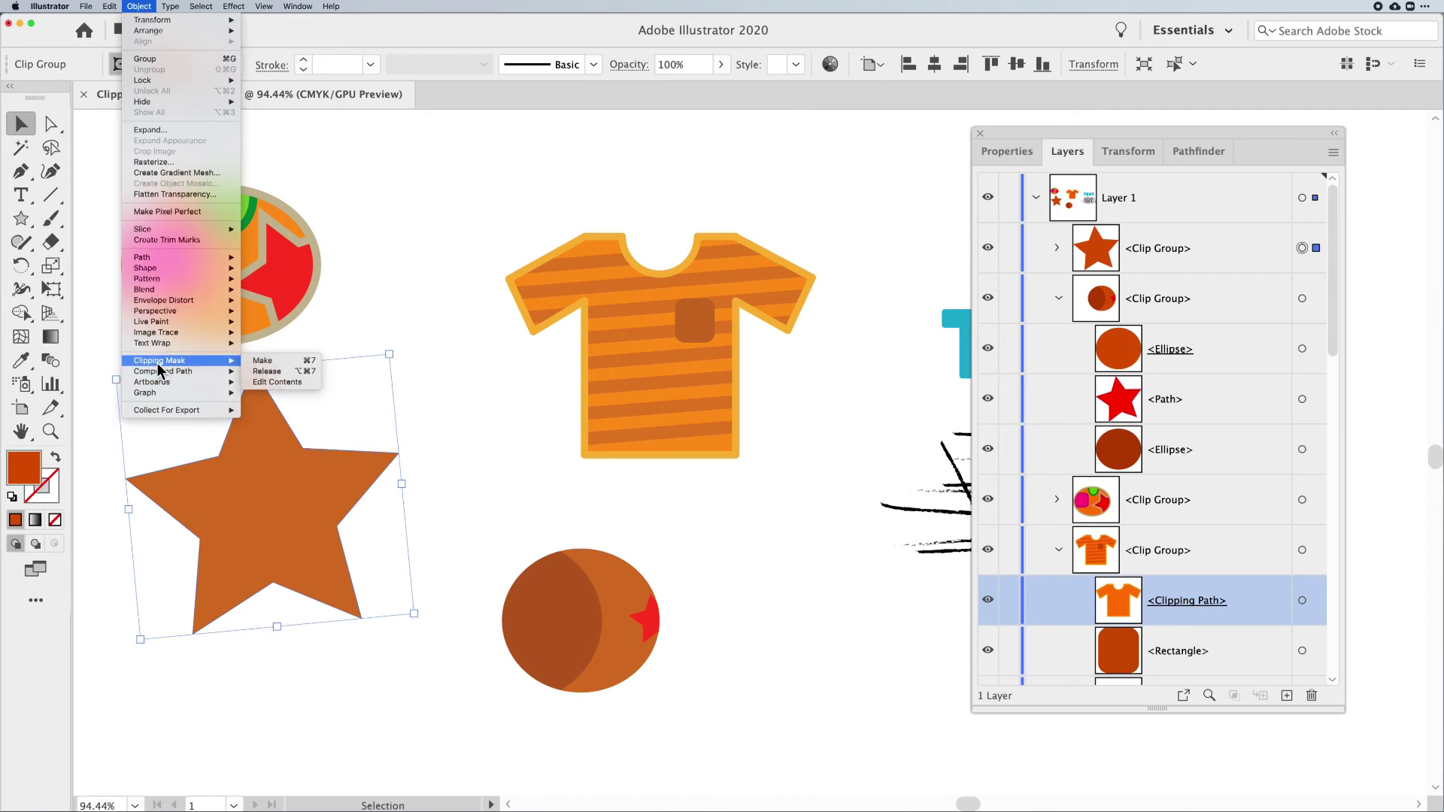
pyautogui.click(306, 372)
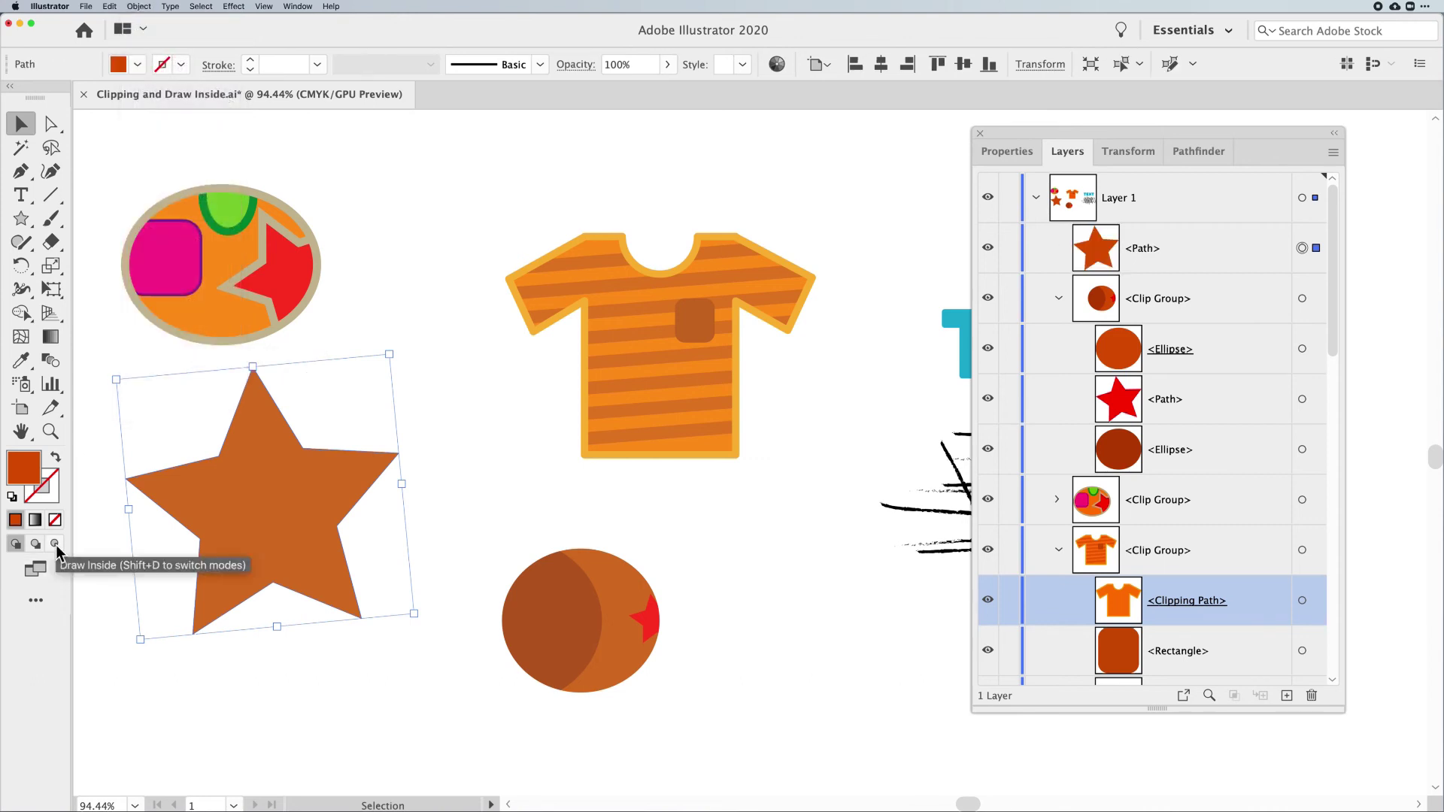
# Examine the TEXT lettering and the brush strokes below it by selecting each set, and check individual letters separately
pyautogui.moveTo(863, 509); pyautogui.dragTo(451, 519)
pyautogui.moveTo(481, 296); pyautogui.dragTo(825, 371)
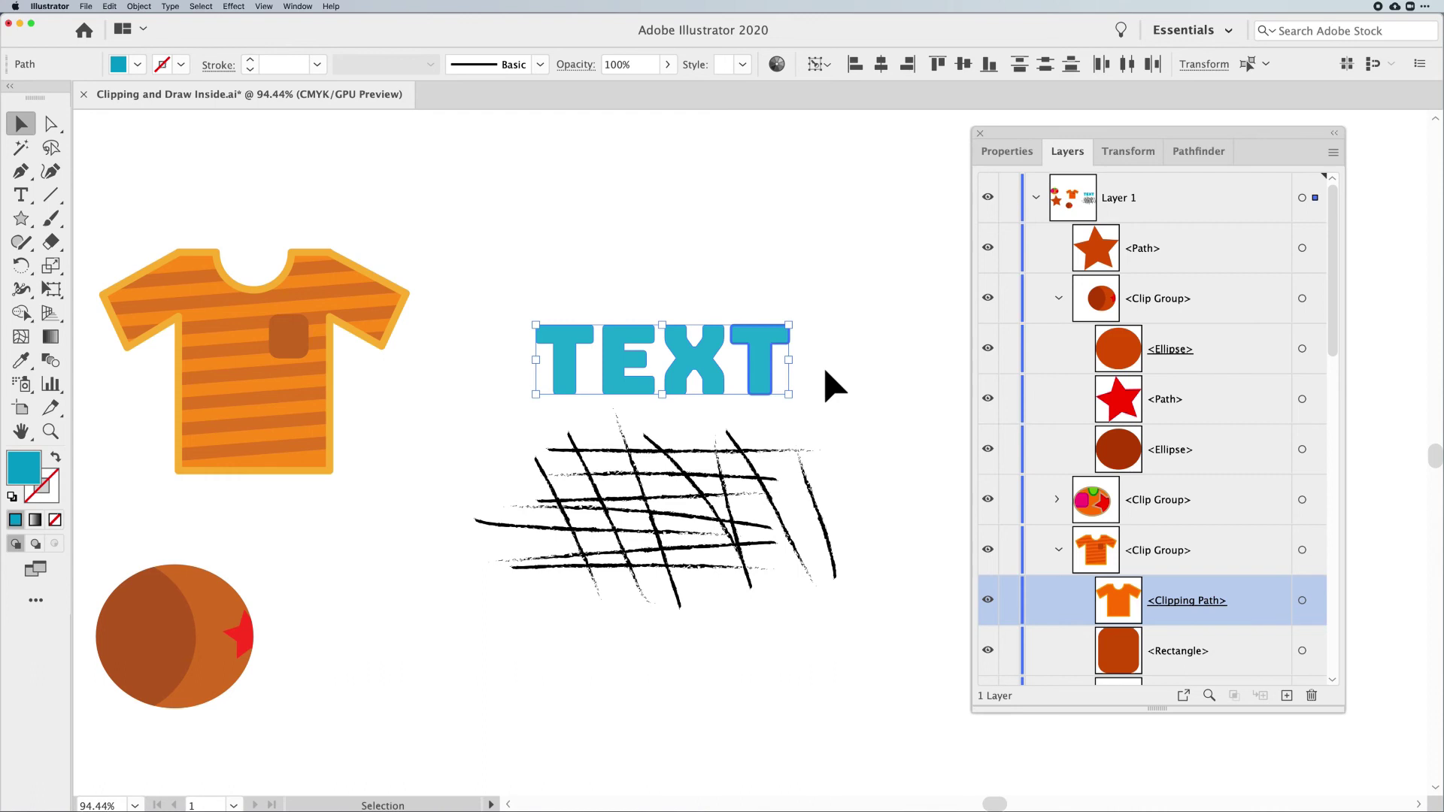
pyautogui.moveTo(448, 437); pyautogui.dragTo(930, 674)
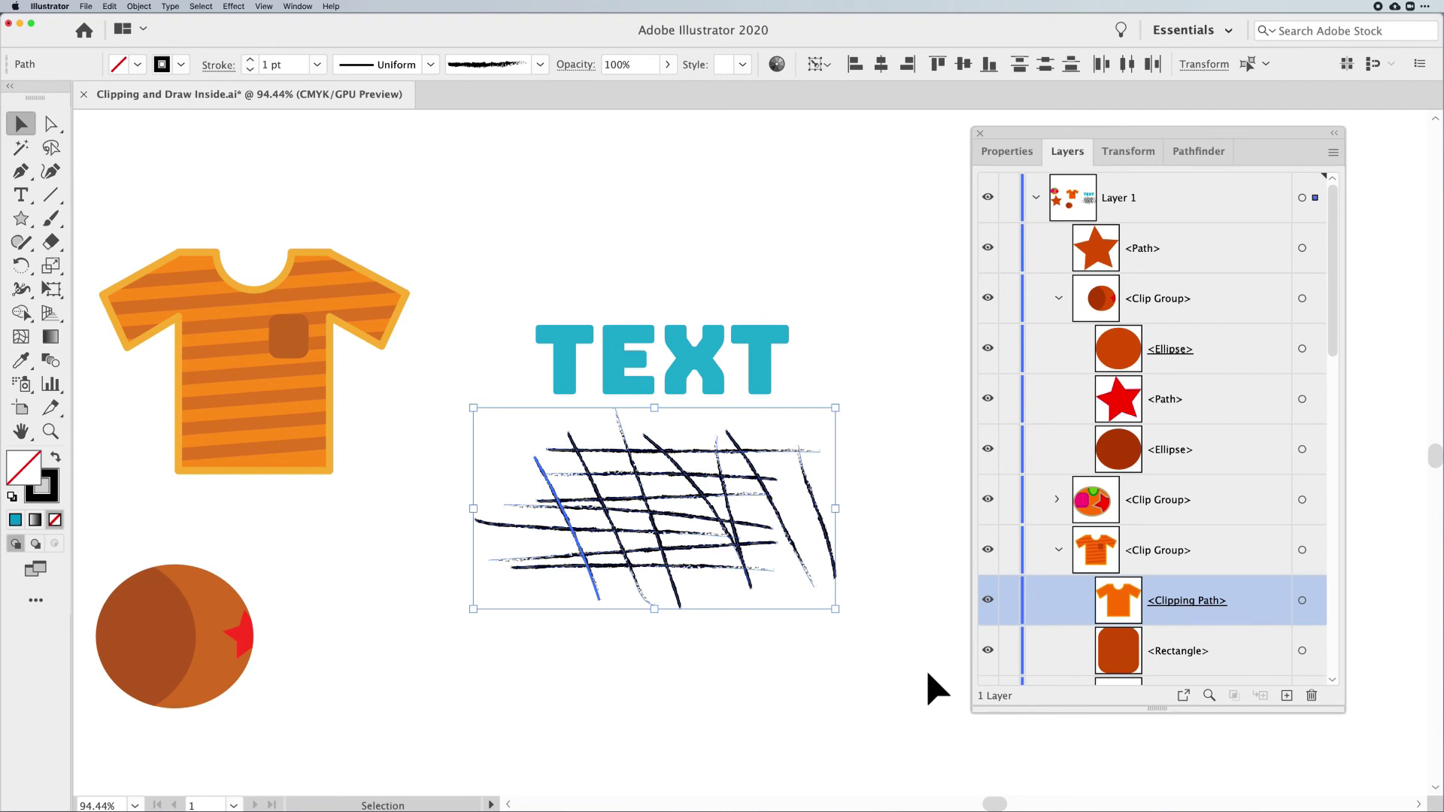
pyautogui.click(570, 364)
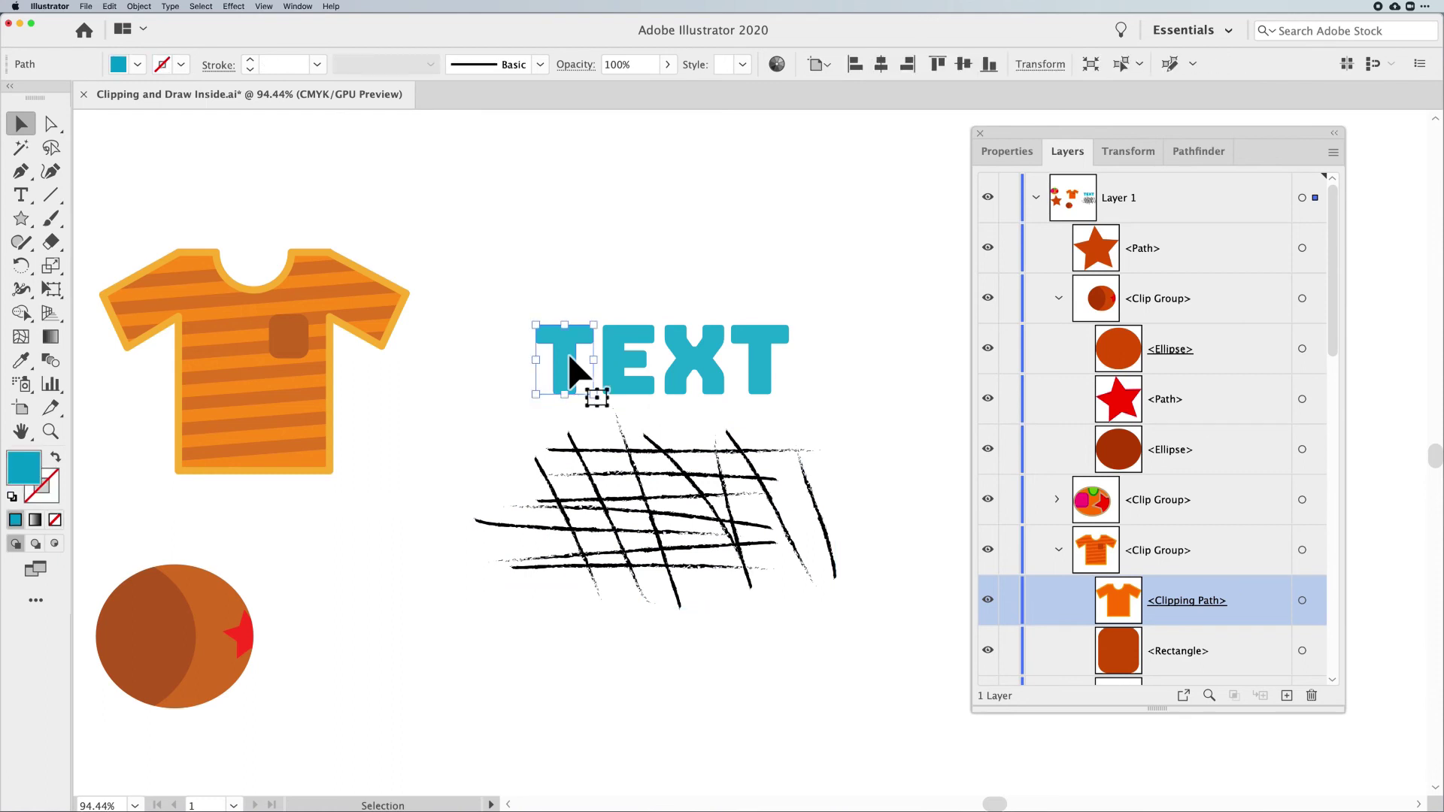
pyautogui.click(716, 376)
pyautogui.click(775, 361)
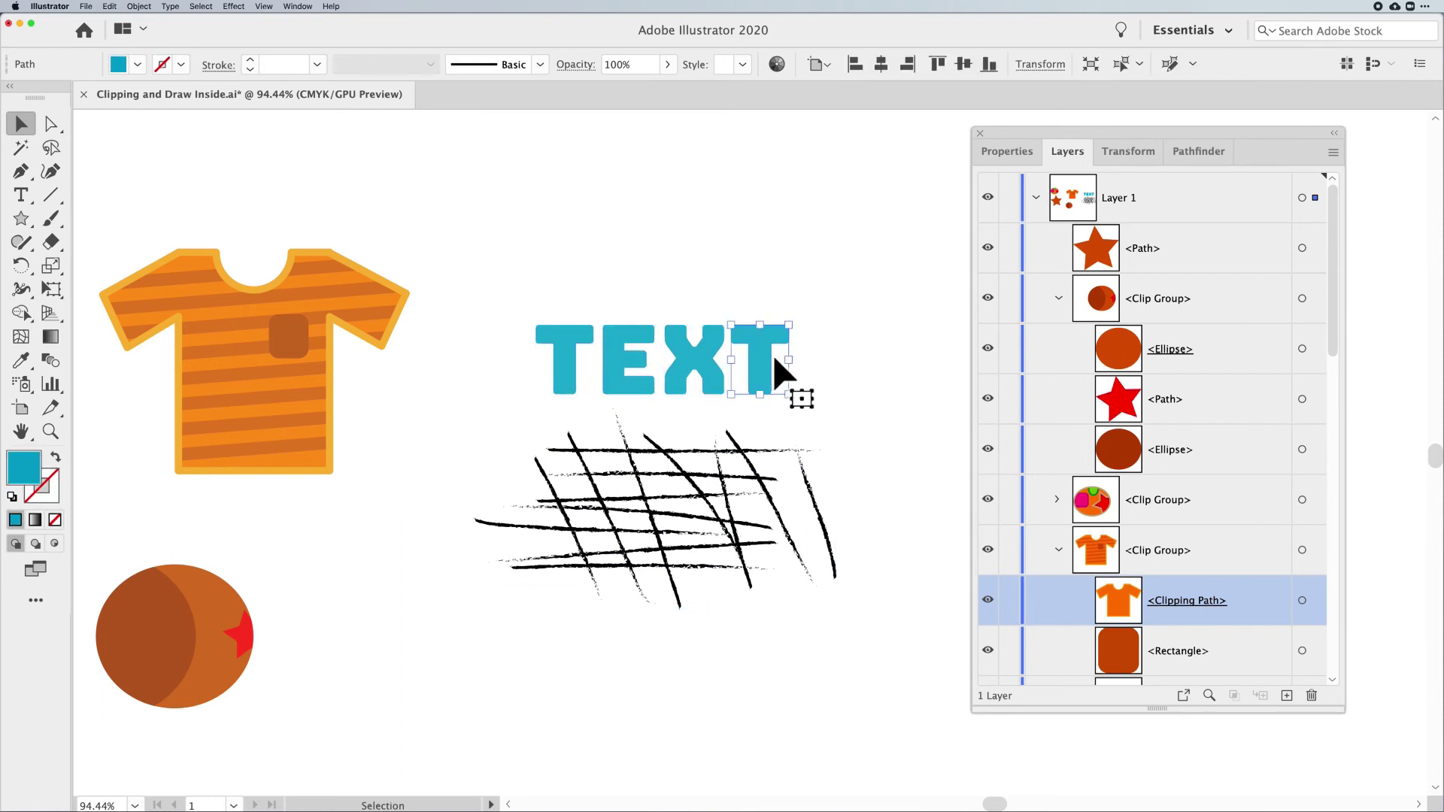
# Select all four TEXT letters, look through the type commands, and deselect the letters
pyautogui.moveTo(489, 297); pyautogui.dragTo(831, 392)
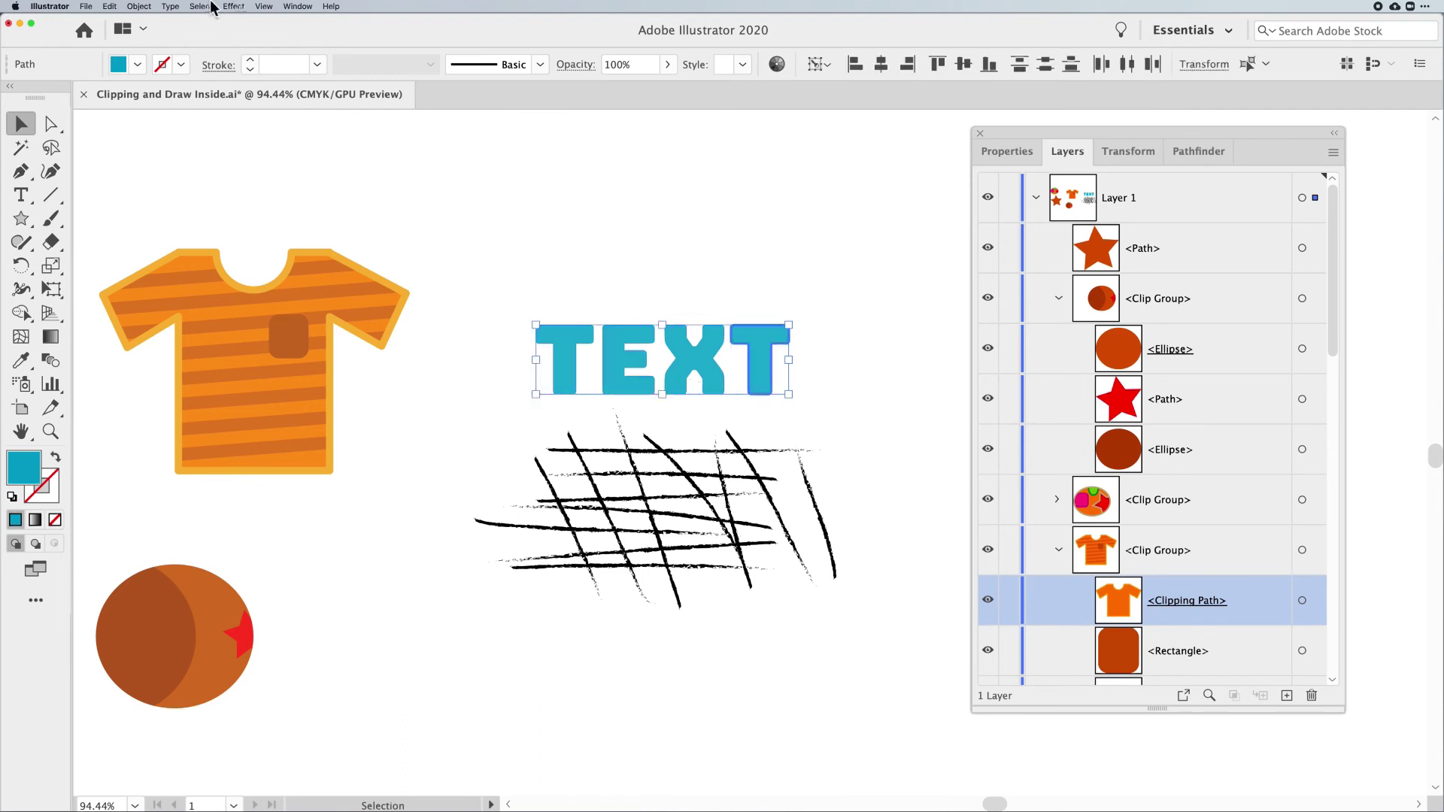
pyautogui.click(170, 6)
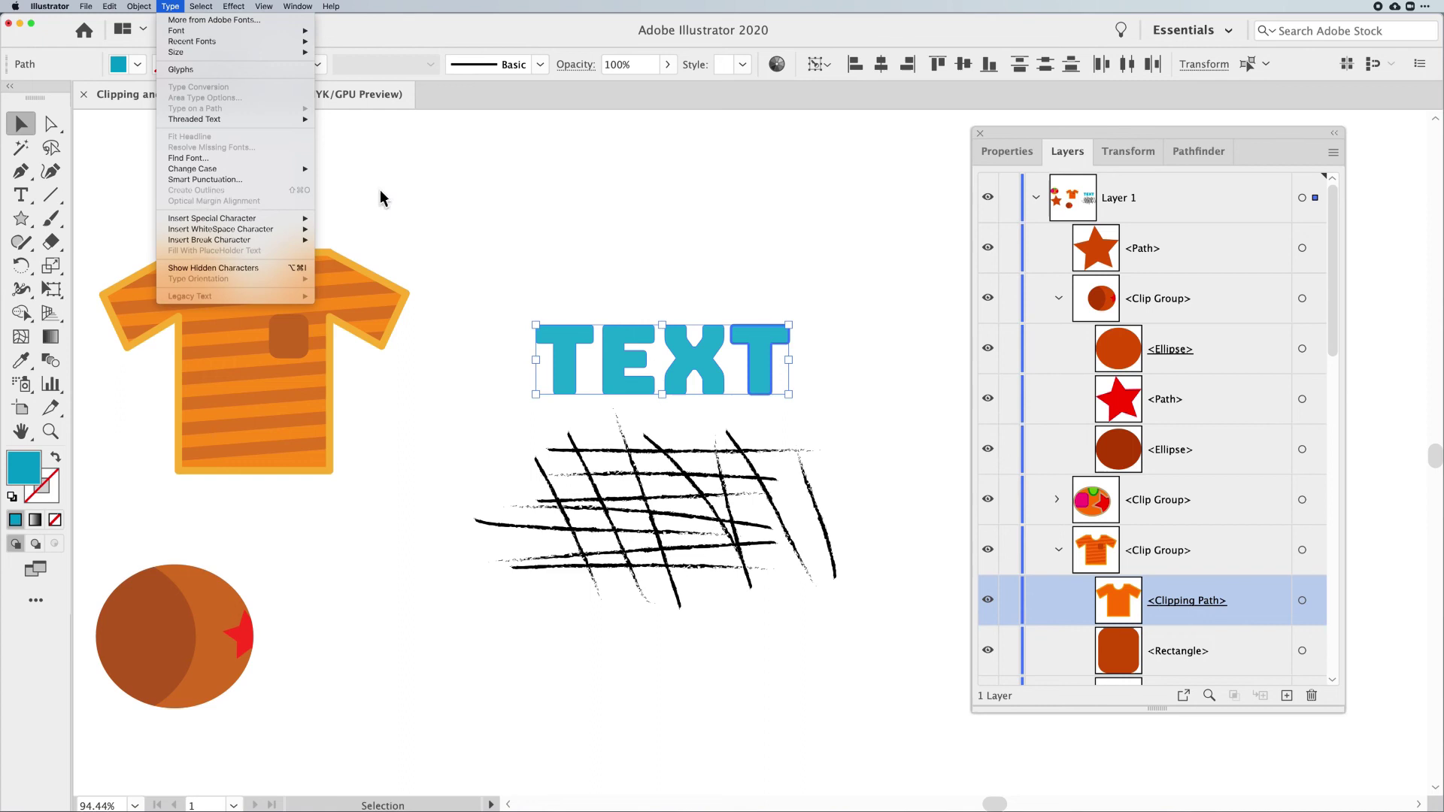
pyautogui.click(583, 202)
pyautogui.click(591, 212)
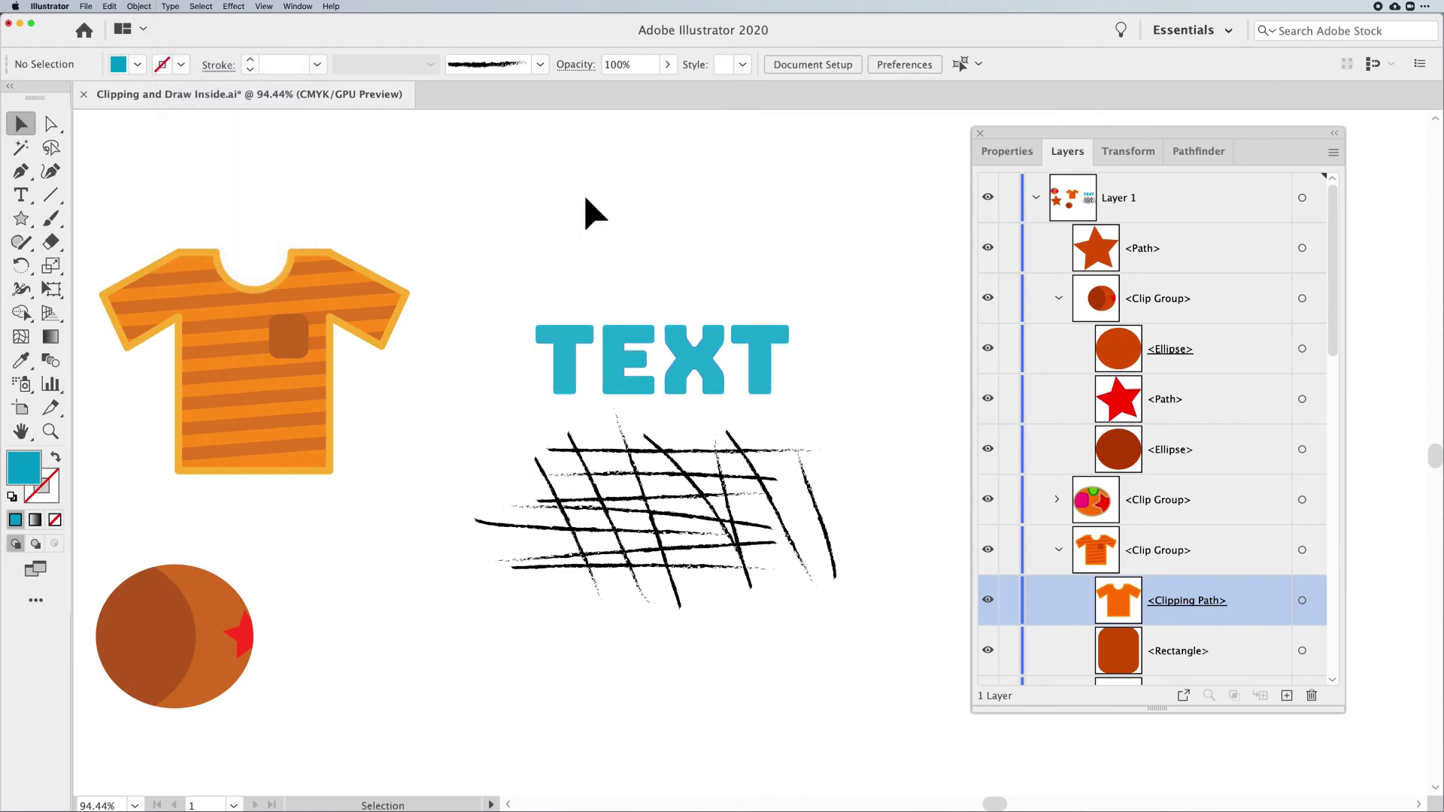
# Group the four separate letters of TEXT
pyautogui.moveTo(596, 280); pyautogui.dragTo(844, 362)
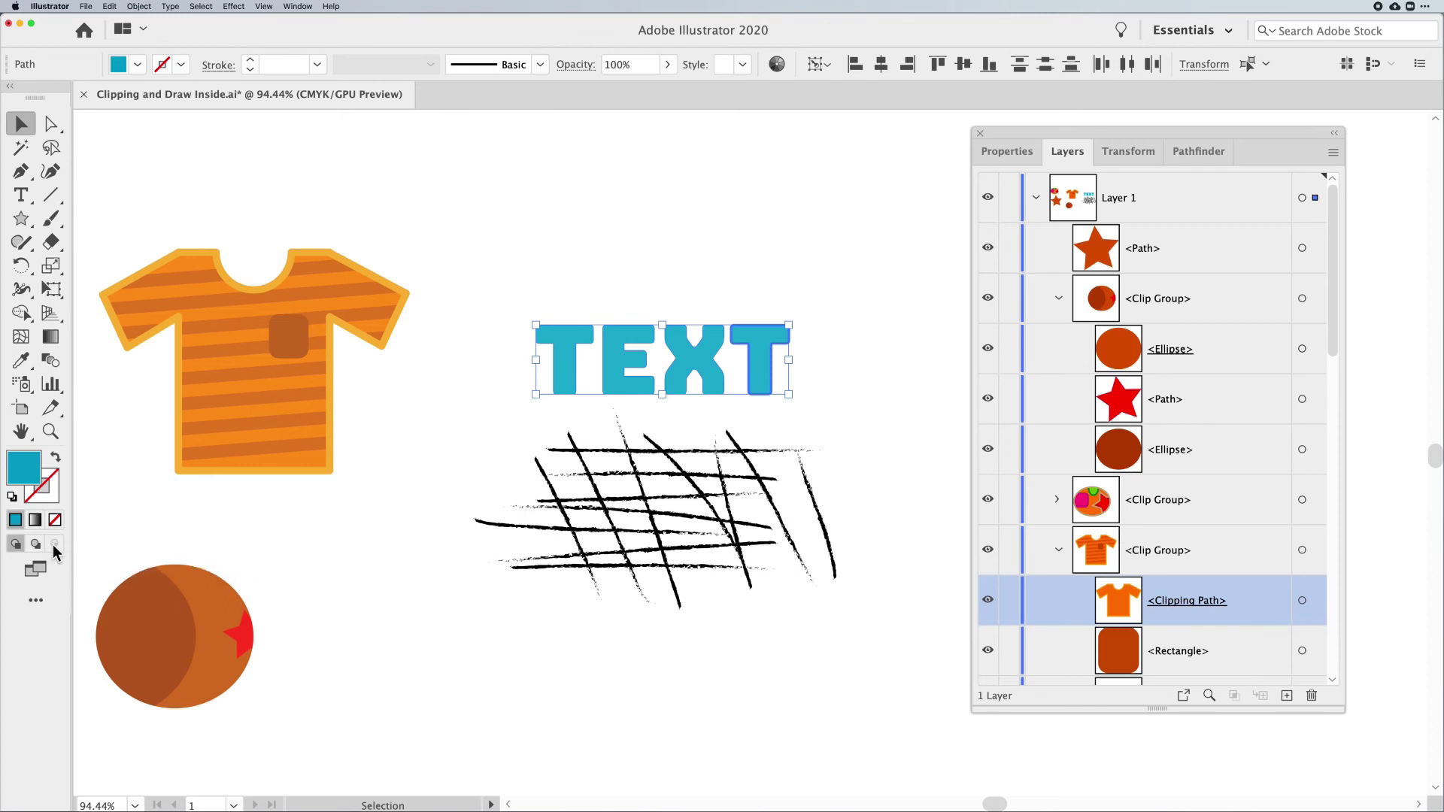
pyautogui.click(517, 259)
pyautogui.click(760, 376)
pyautogui.press('super+g')
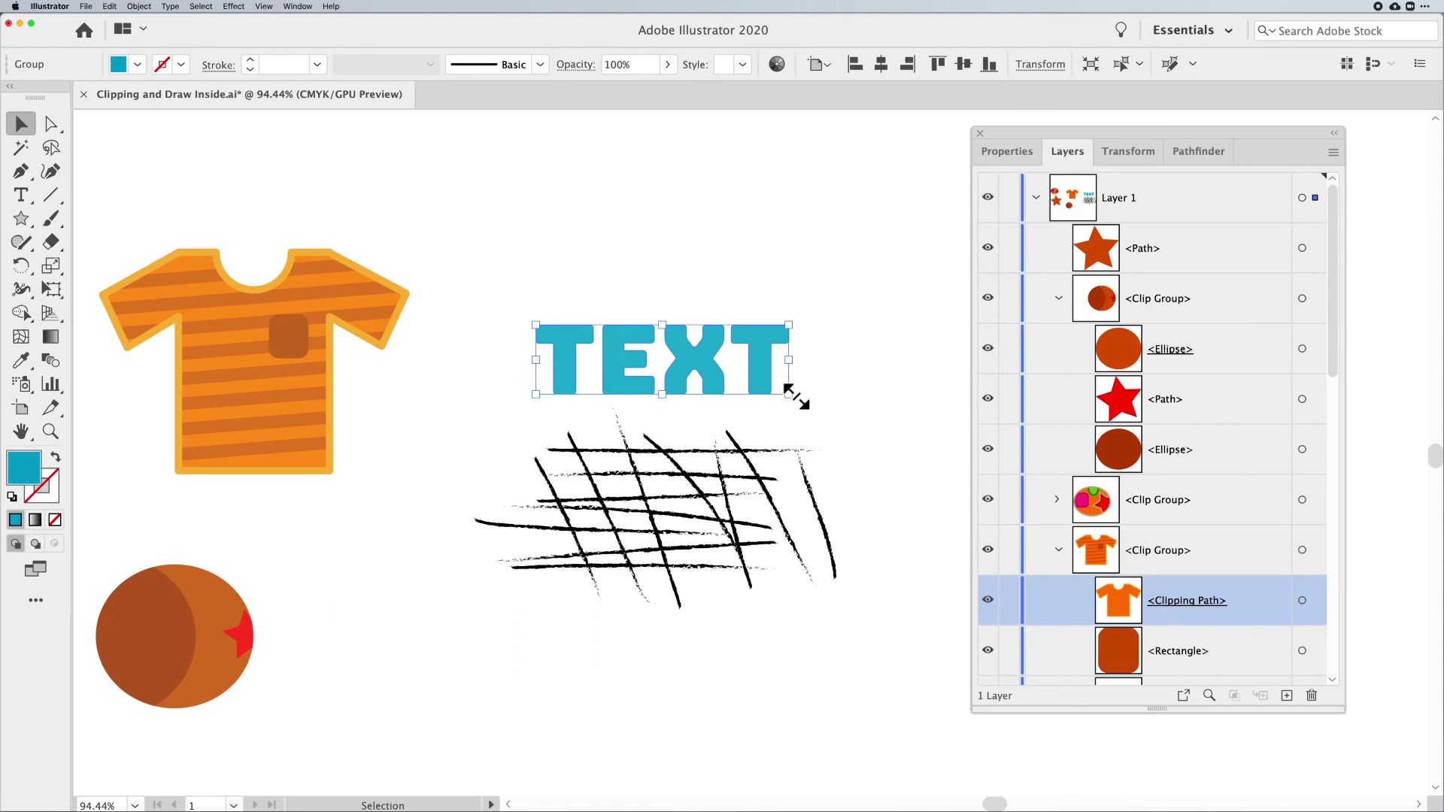
# Convert the grouped TEXT letters into a compound path
pyautogui.click(129, 7)
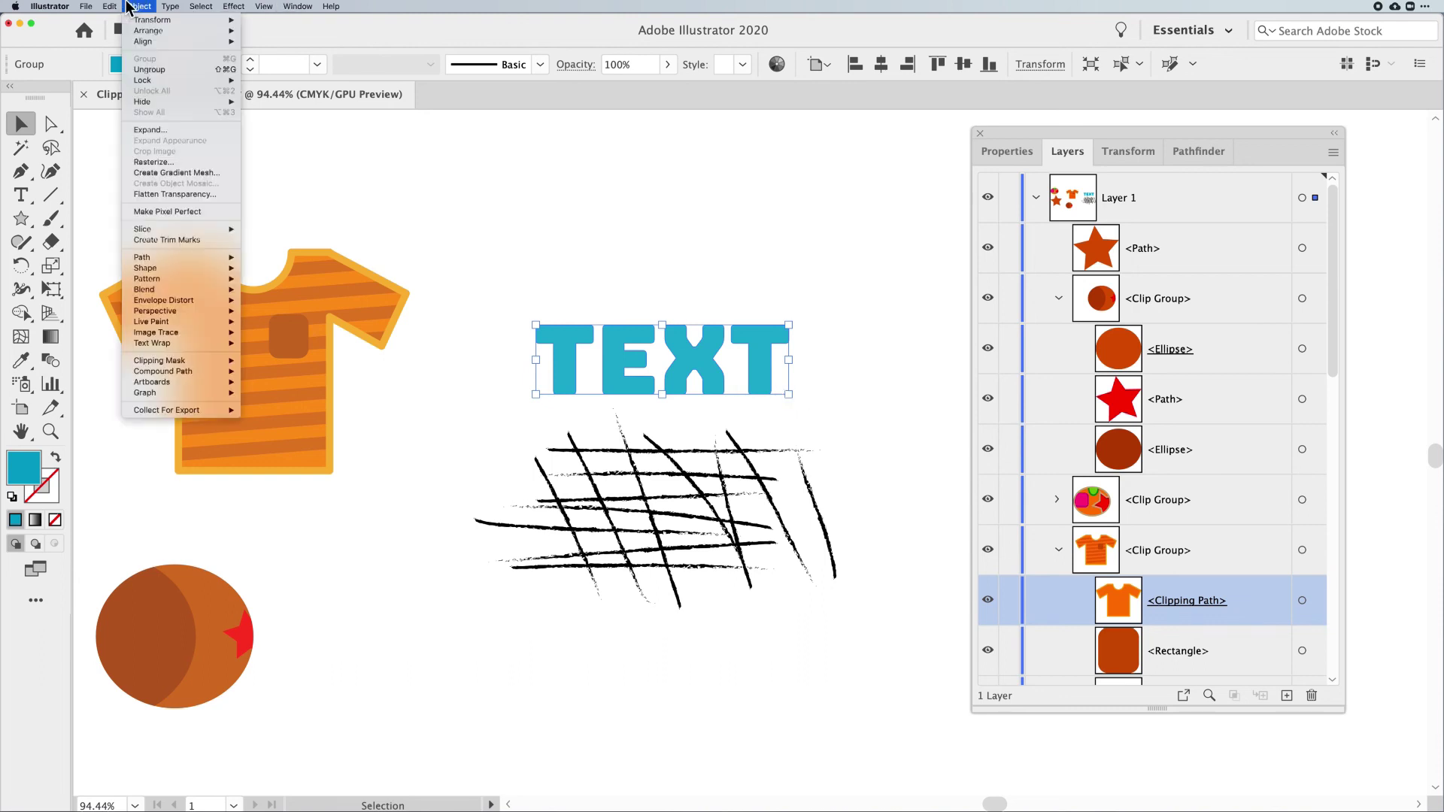
pyautogui.moveTo(167, 372)
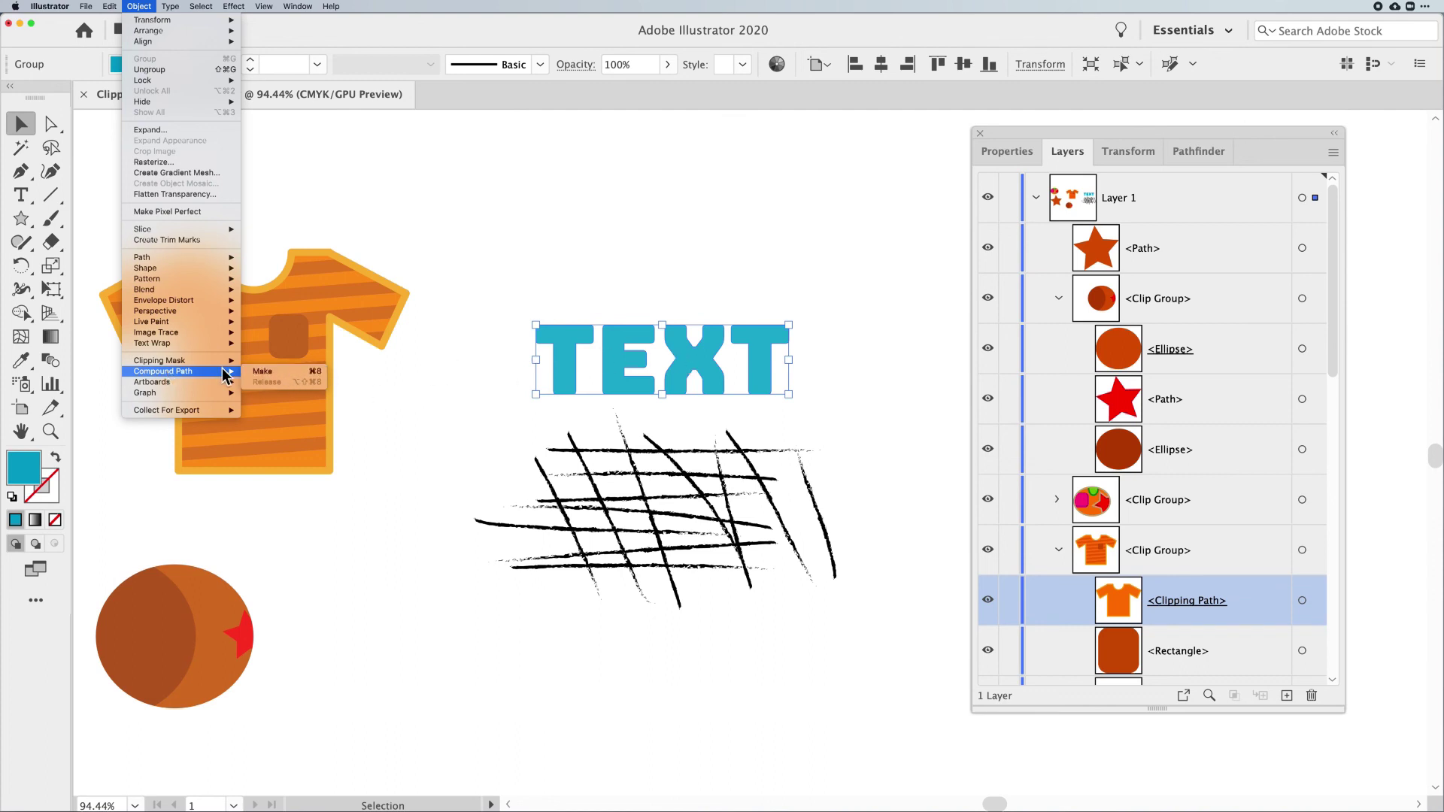
pyautogui.click(263, 372)
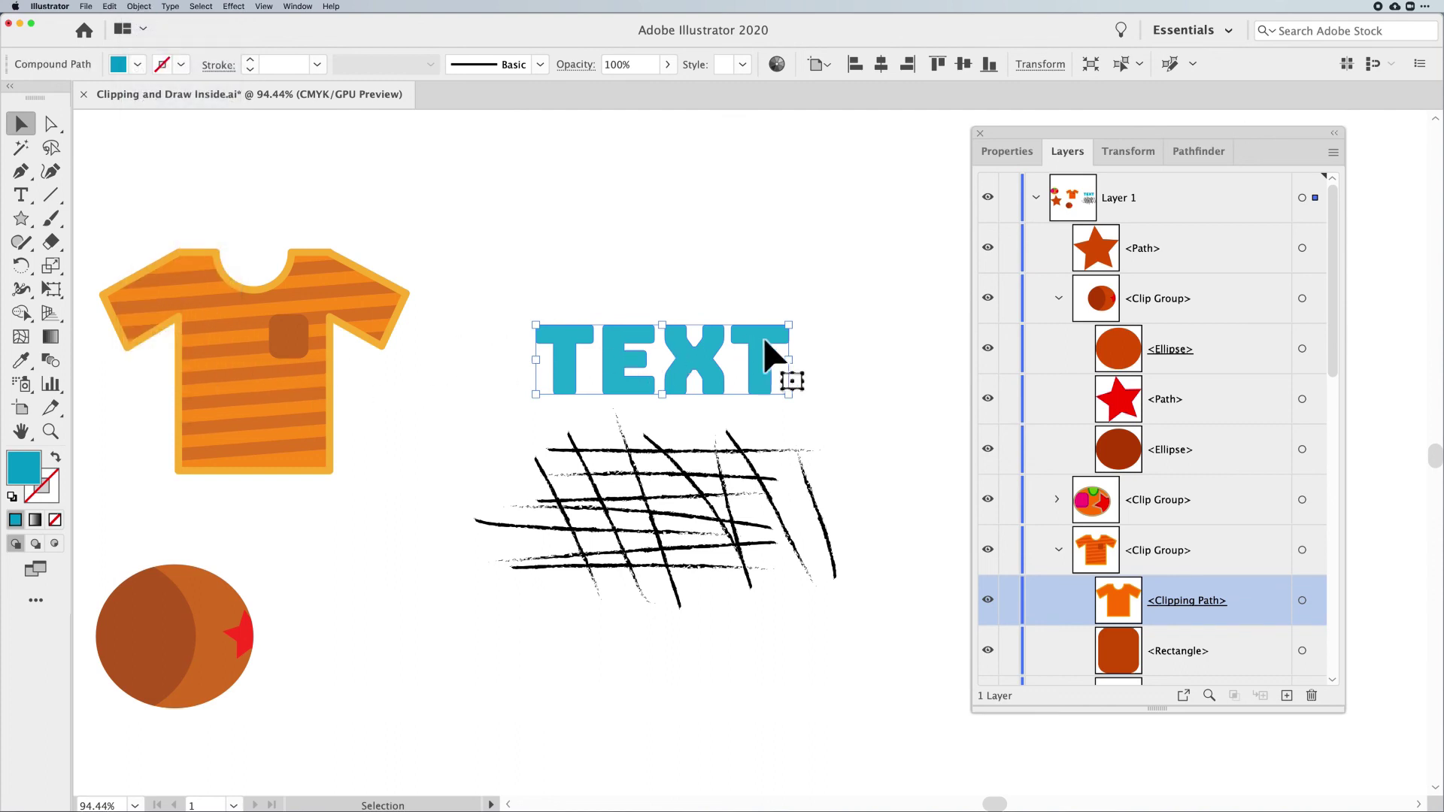
# Locate the TEXT compound path in an enlarged layers list, and reselect the lettering
pyautogui.click(857, 387)
pyautogui.click(765, 370)
pyautogui.scroll(-10, 1135, 406)
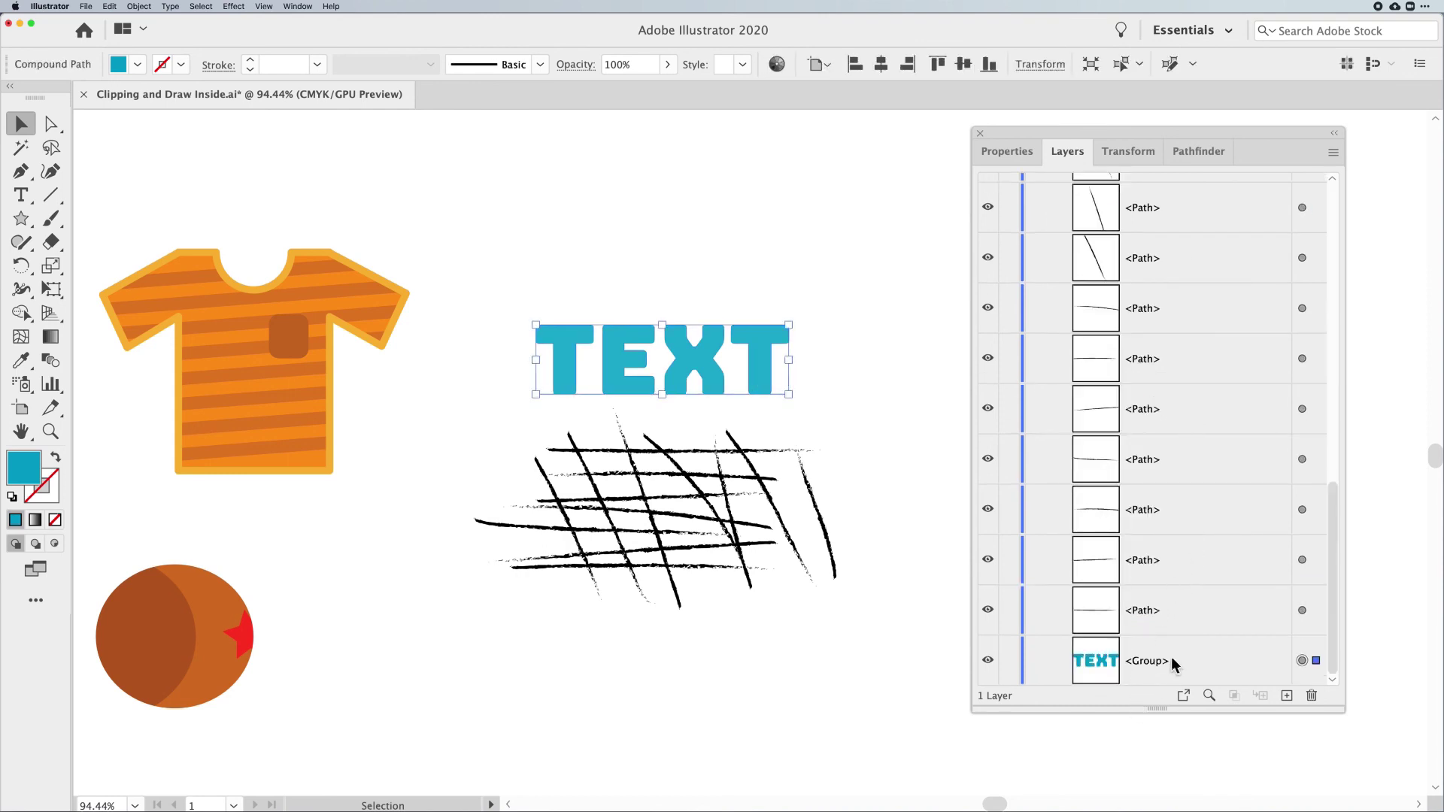
pyautogui.moveTo(1156, 709); pyautogui.dragTo(1162, 756)
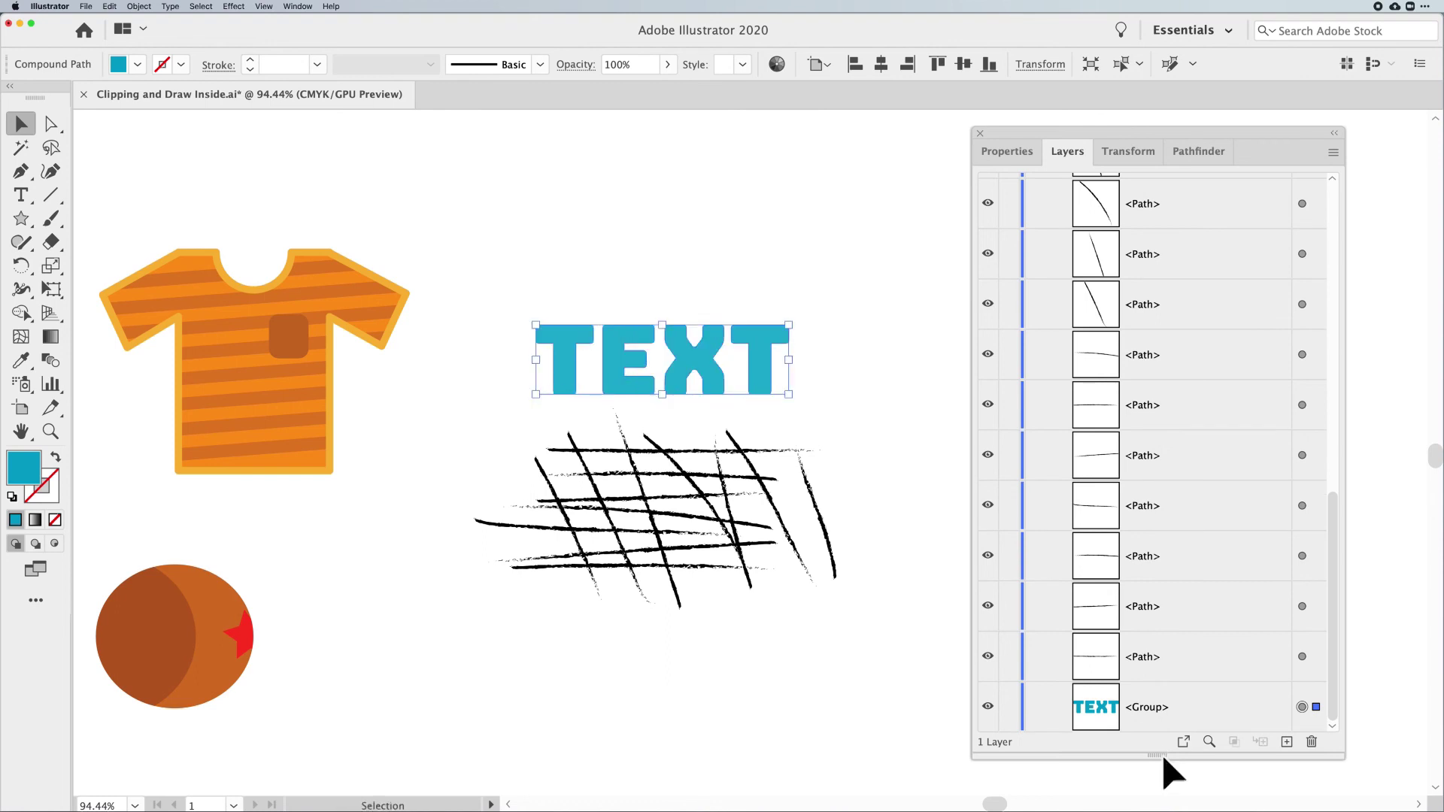
pyautogui.click(942, 713)
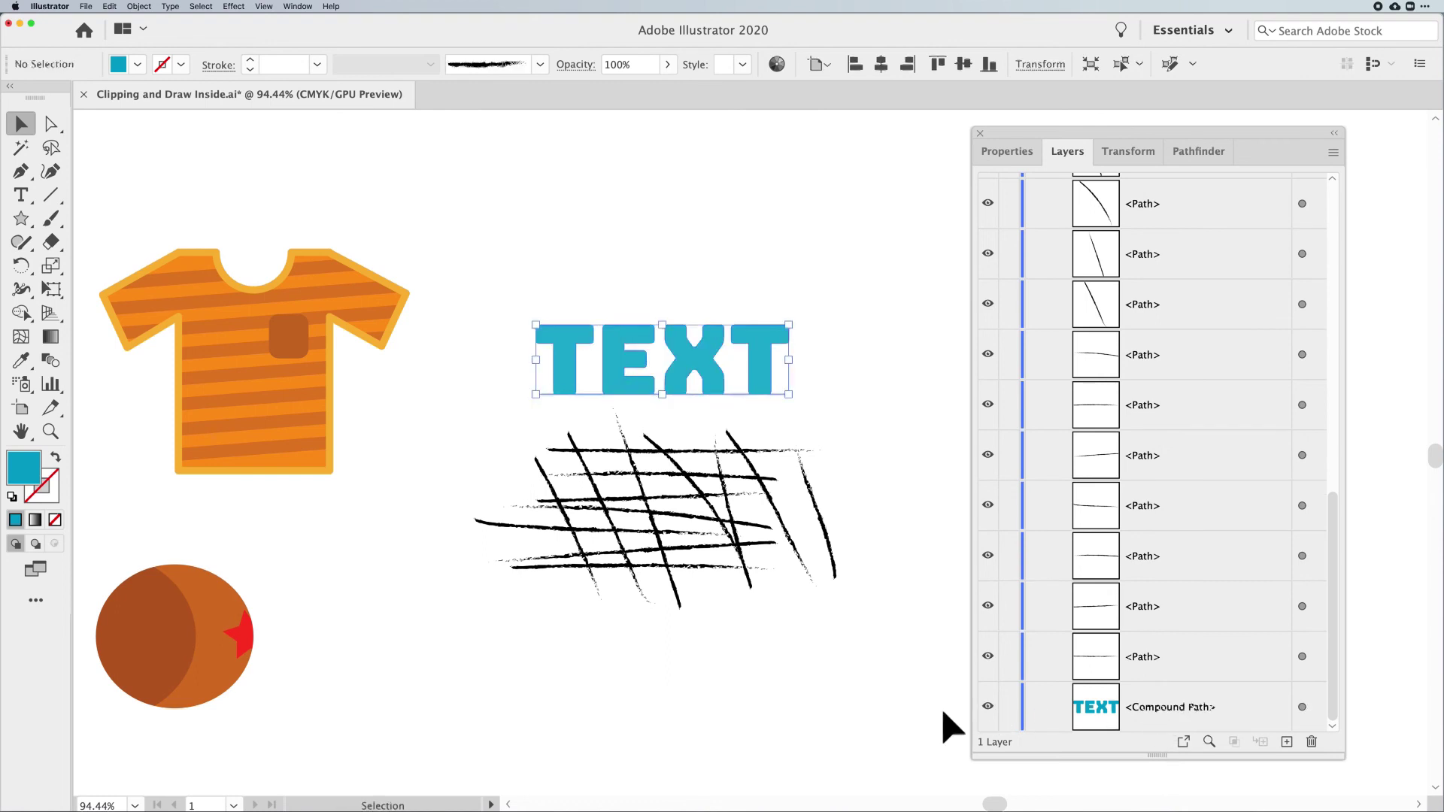
pyautogui.click(715, 384)
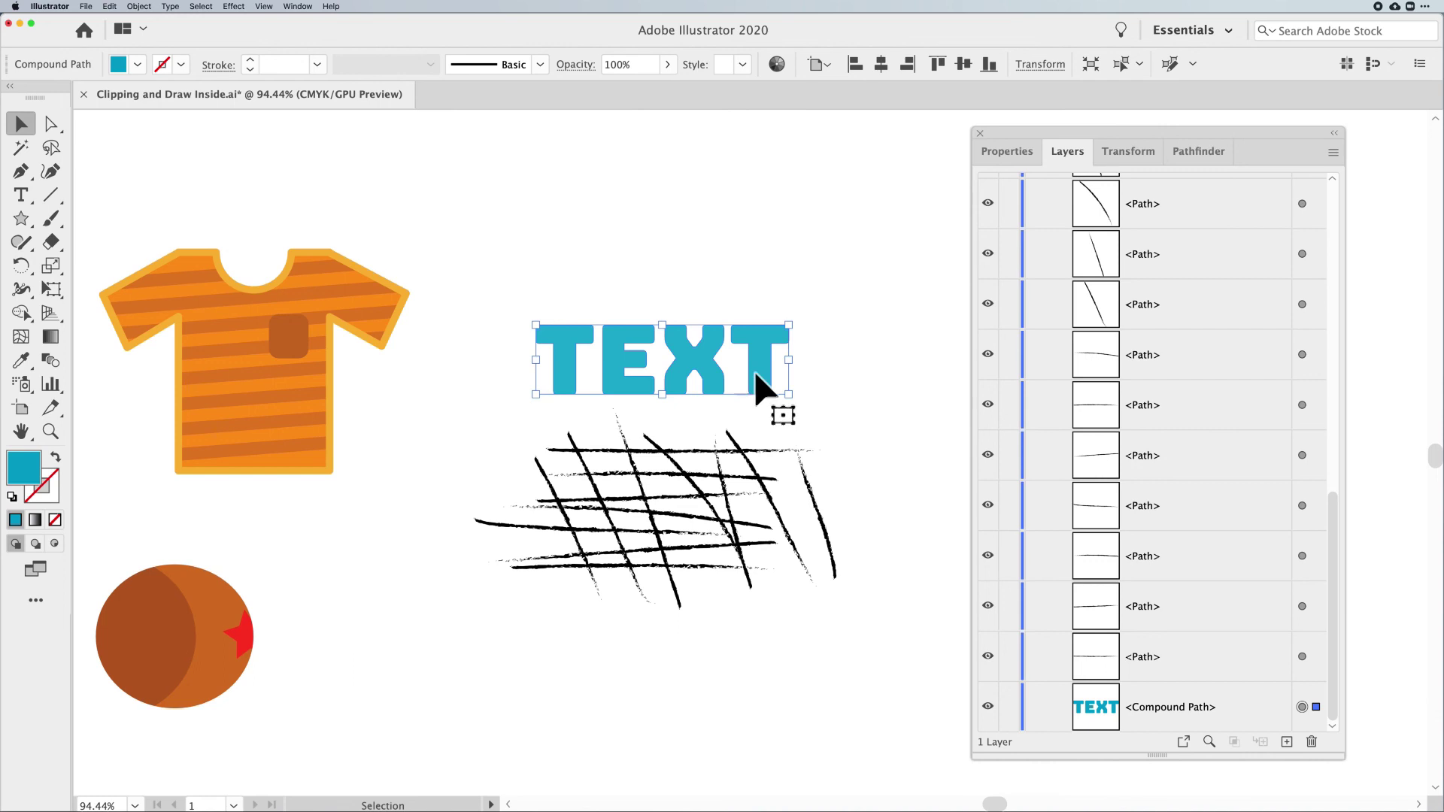
# Select the black brush strokes below the TEXT lettering, and group them
pyautogui.moveTo(459, 457); pyautogui.dragTo(901, 605)
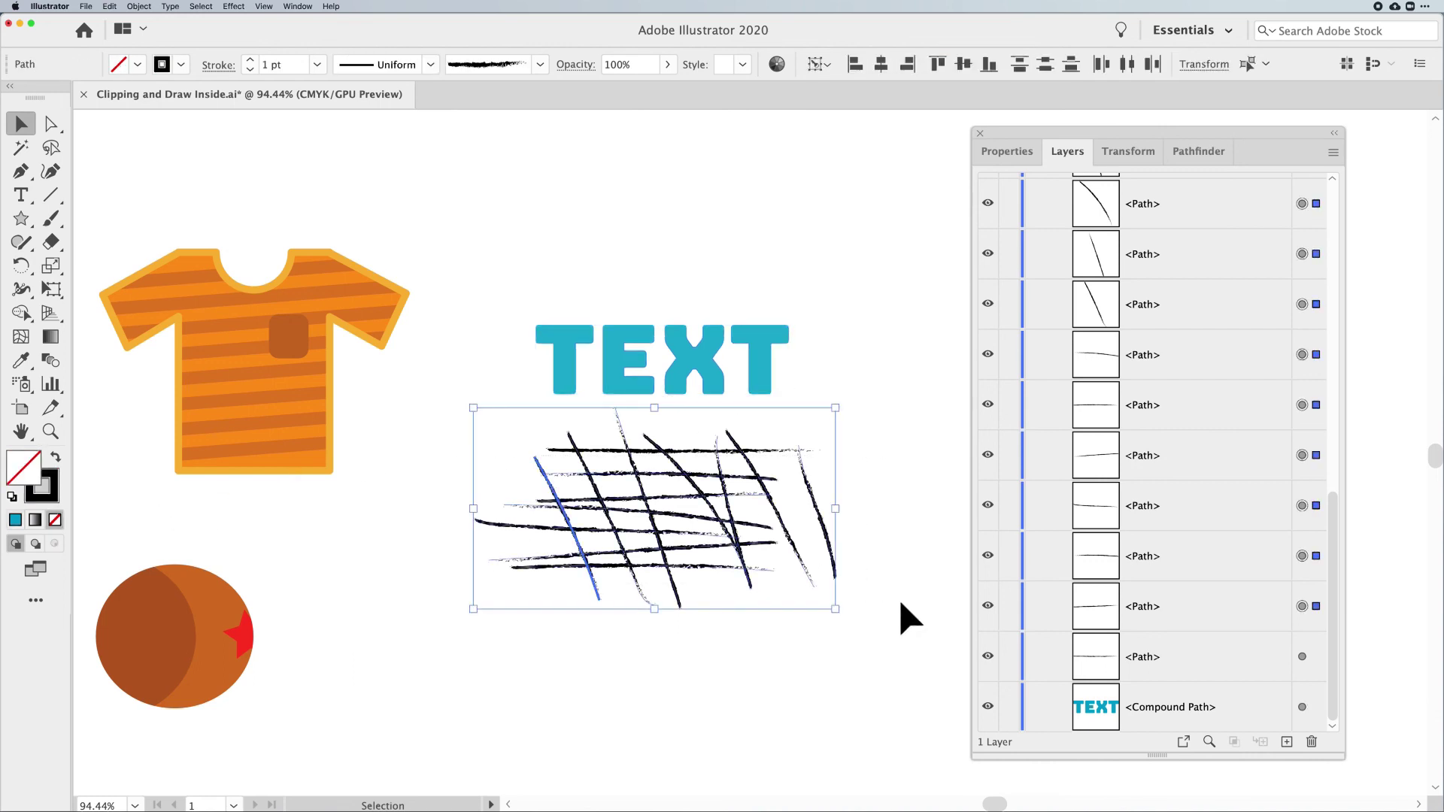
pyautogui.press('super+g')
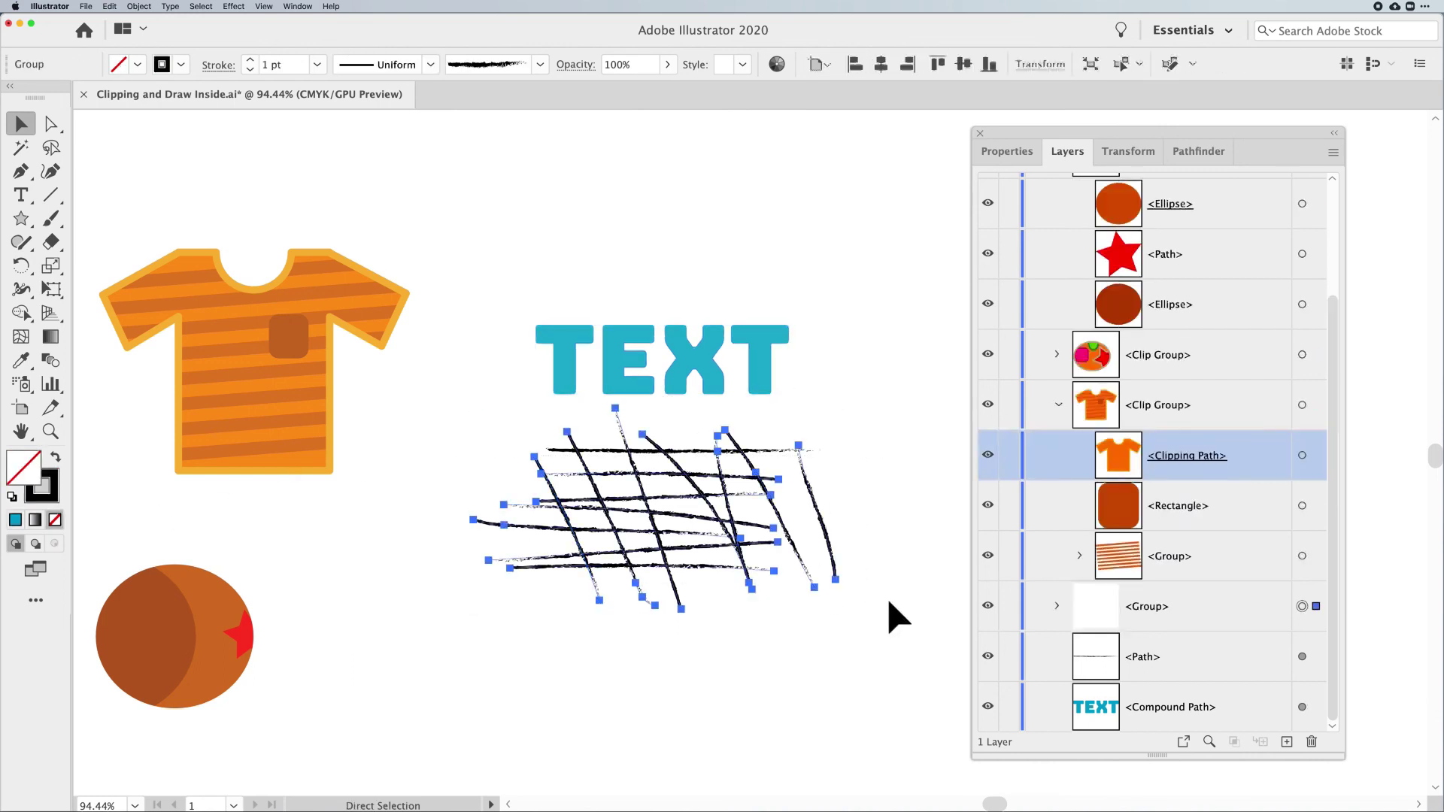
# Cut the grouped black brush strokes and delete the leftover horizontal stroke below the TEXT lettering
pyautogui.press('a')
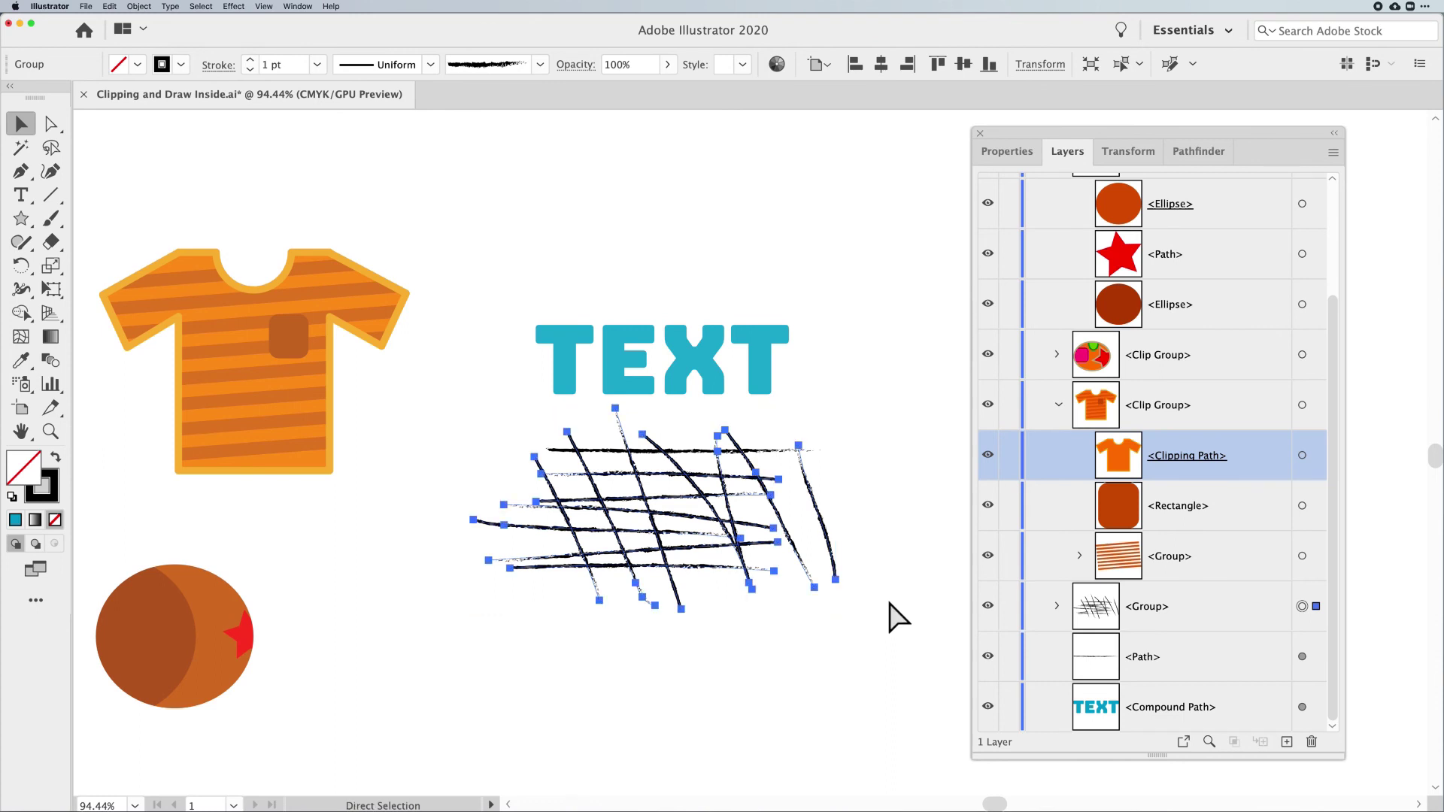
pyautogui.press('Delete')
pyautogui.click(687, 451)
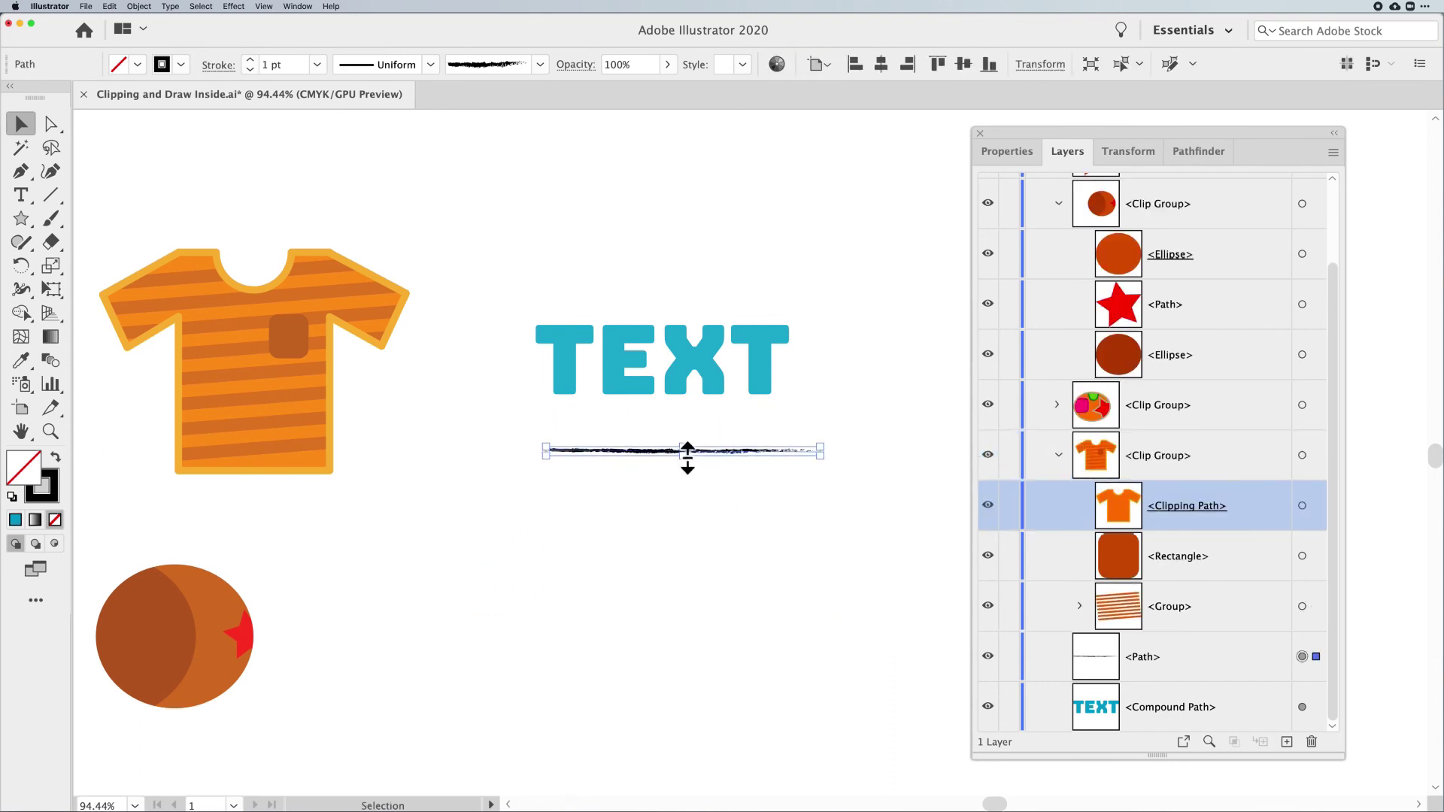
pyautogui.press('Delete')
# Paste the cut brush stroke group into the TEXT compound path using Draw Inside mode
pyautogui.click(683, 380)
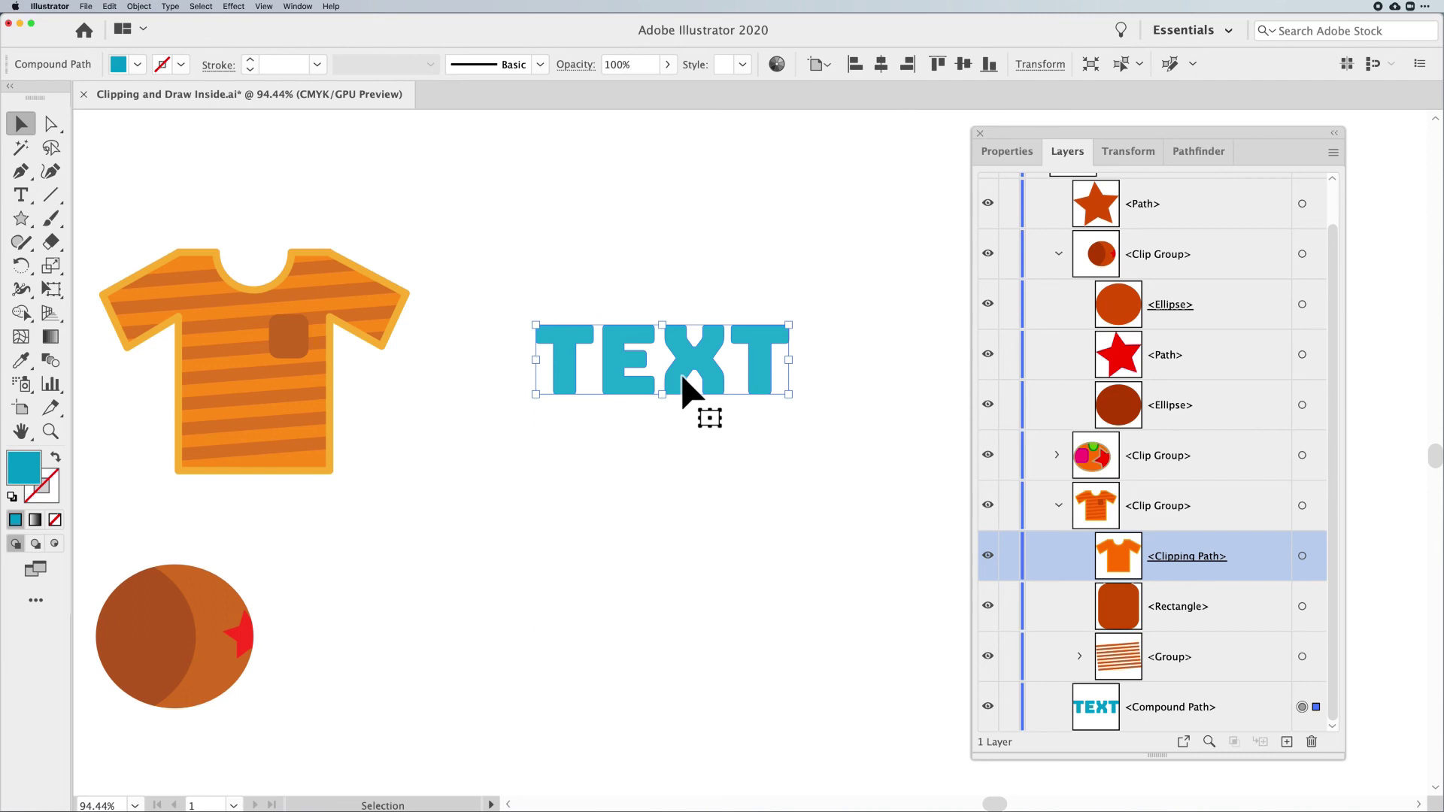
pyautogui.click(57, 541)
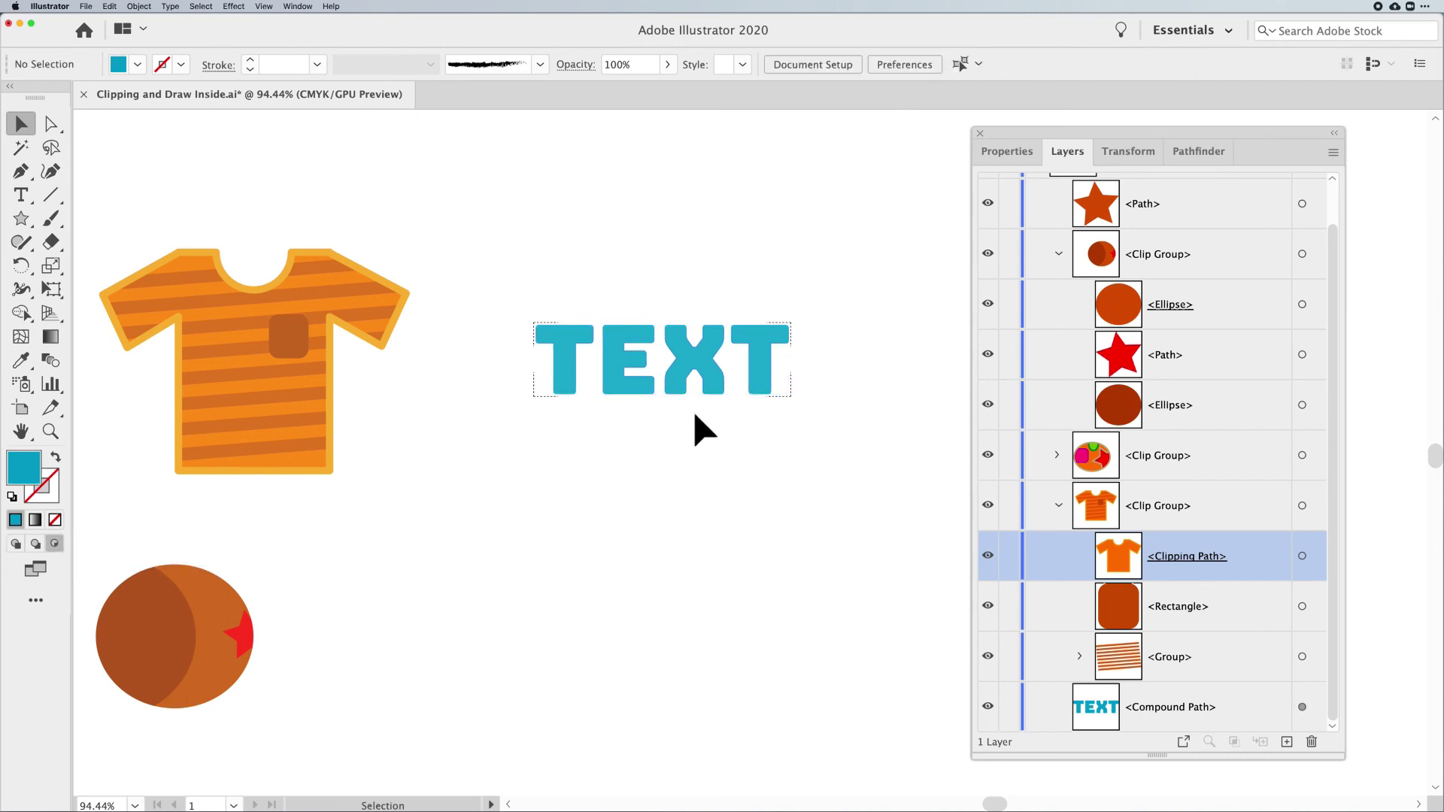
pyautogui.hotkey('ctrl', 'v')
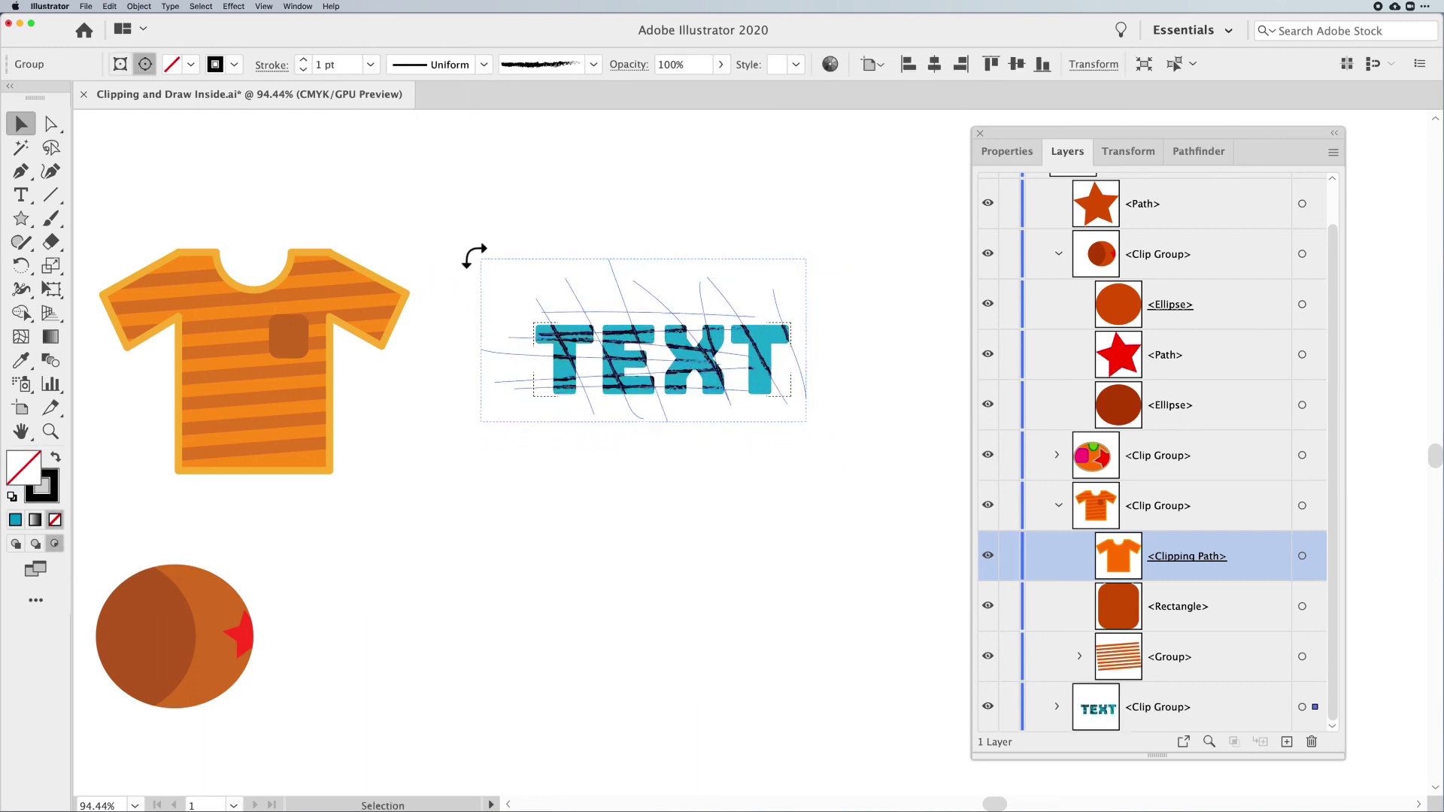
# Shrink and rotate the pasted stroke group slightly over the TEXT lettering, and return to Draw Normal mode
pyautogui.moveTo(483, 264)
pyautogui.mouseDown()
pyautogui.moveTo(526, 306)
pyautogui.moveTo(494, 271)
pyautogui.mouseUp()
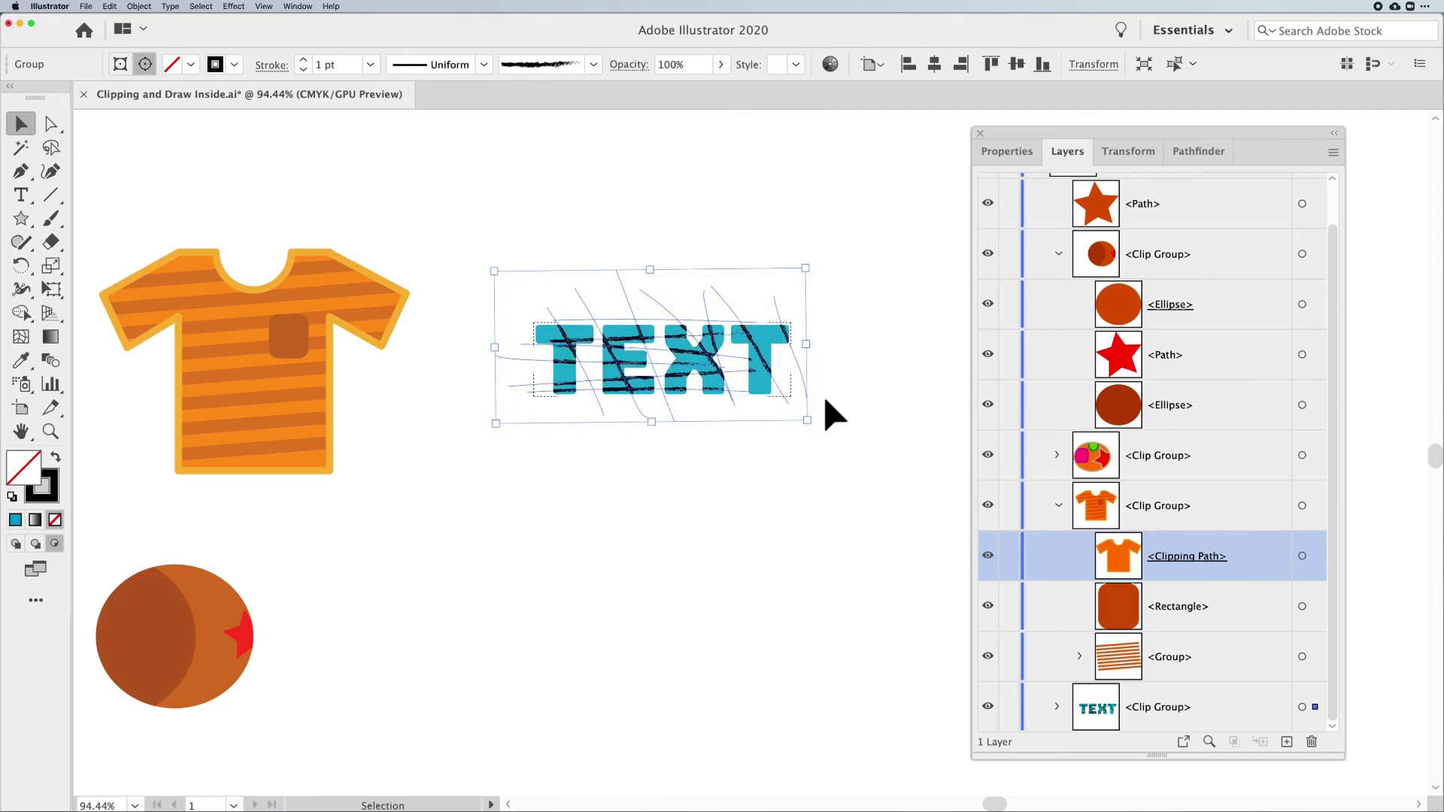
pyautogui.moveTo(805, 267); pyautogui.dragTo(805, 273)
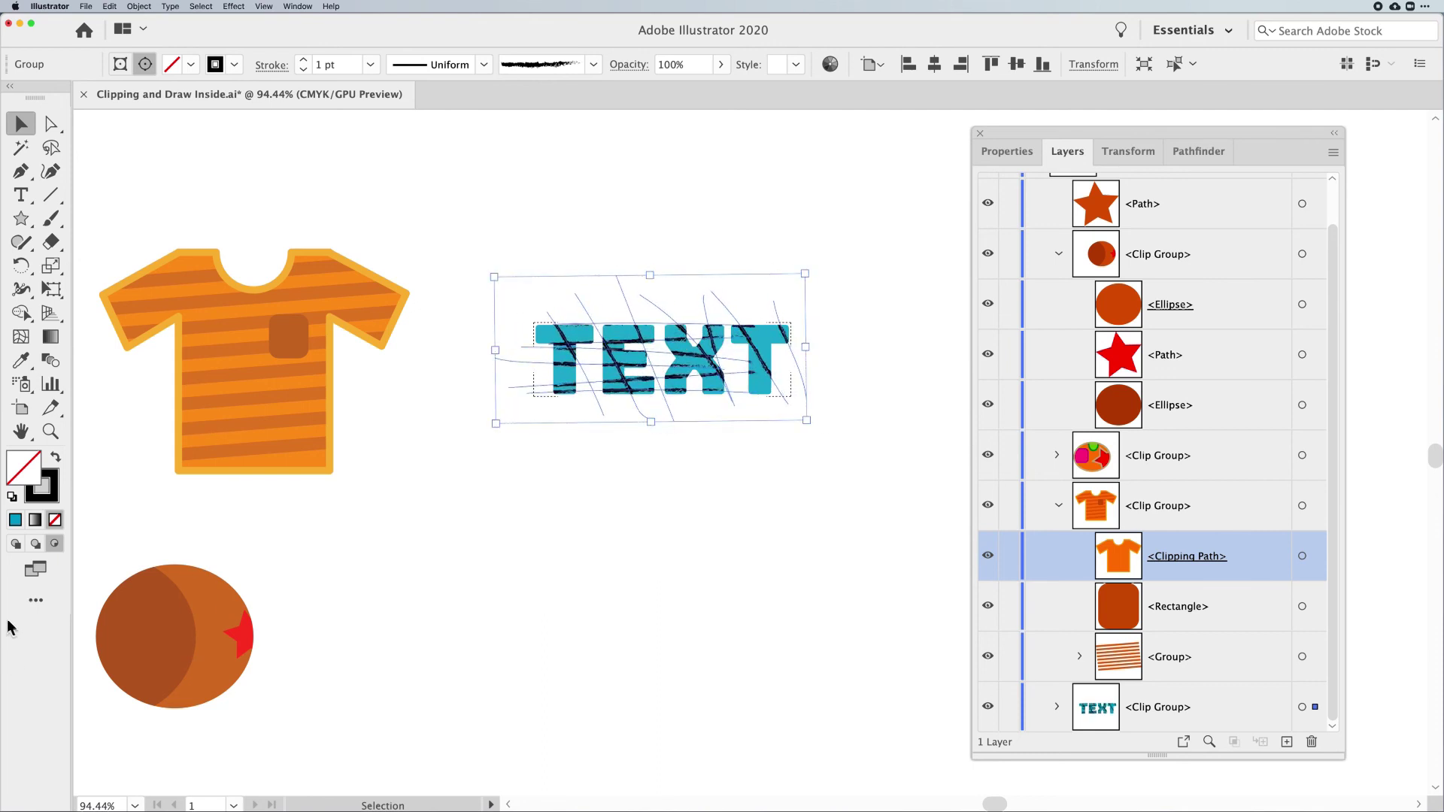
pyautogui.click(15, 543)
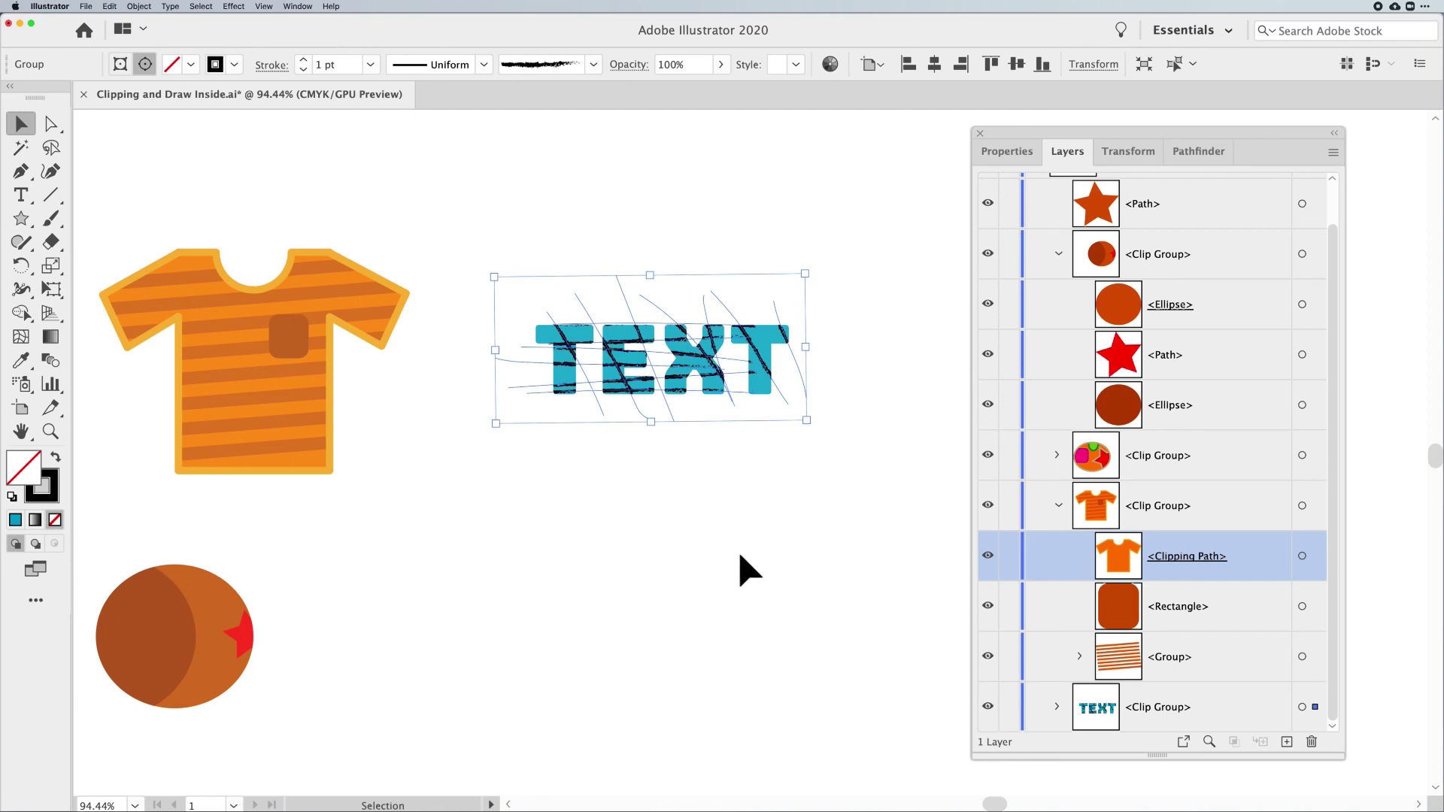
pyautogui.click(747, 574)
# Examine the TEXT clip group's structure in the layers list, targeting its compound clipping path, stroke group and first path
pyautogui.click(707, 382)
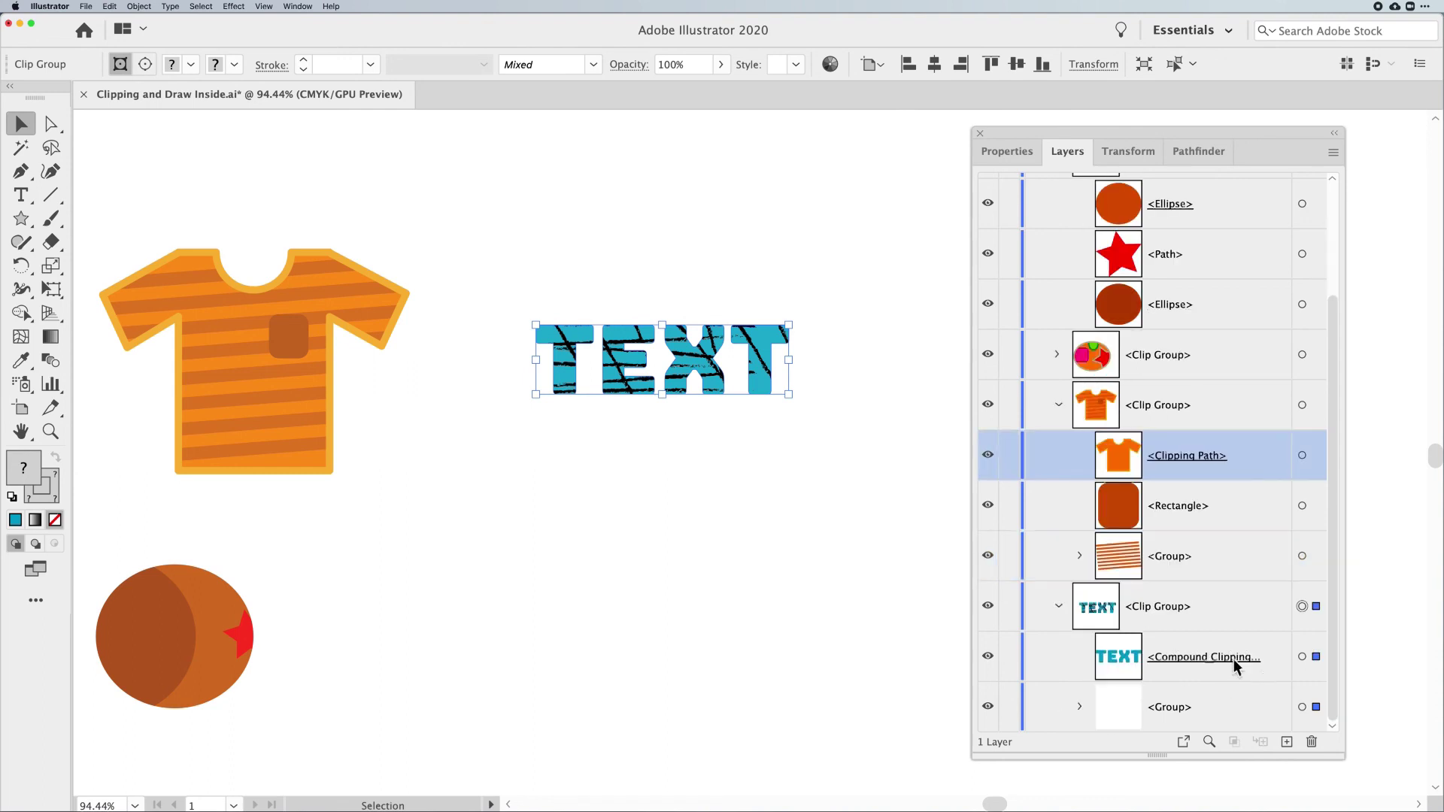
pyautogui.click(1301, 657)
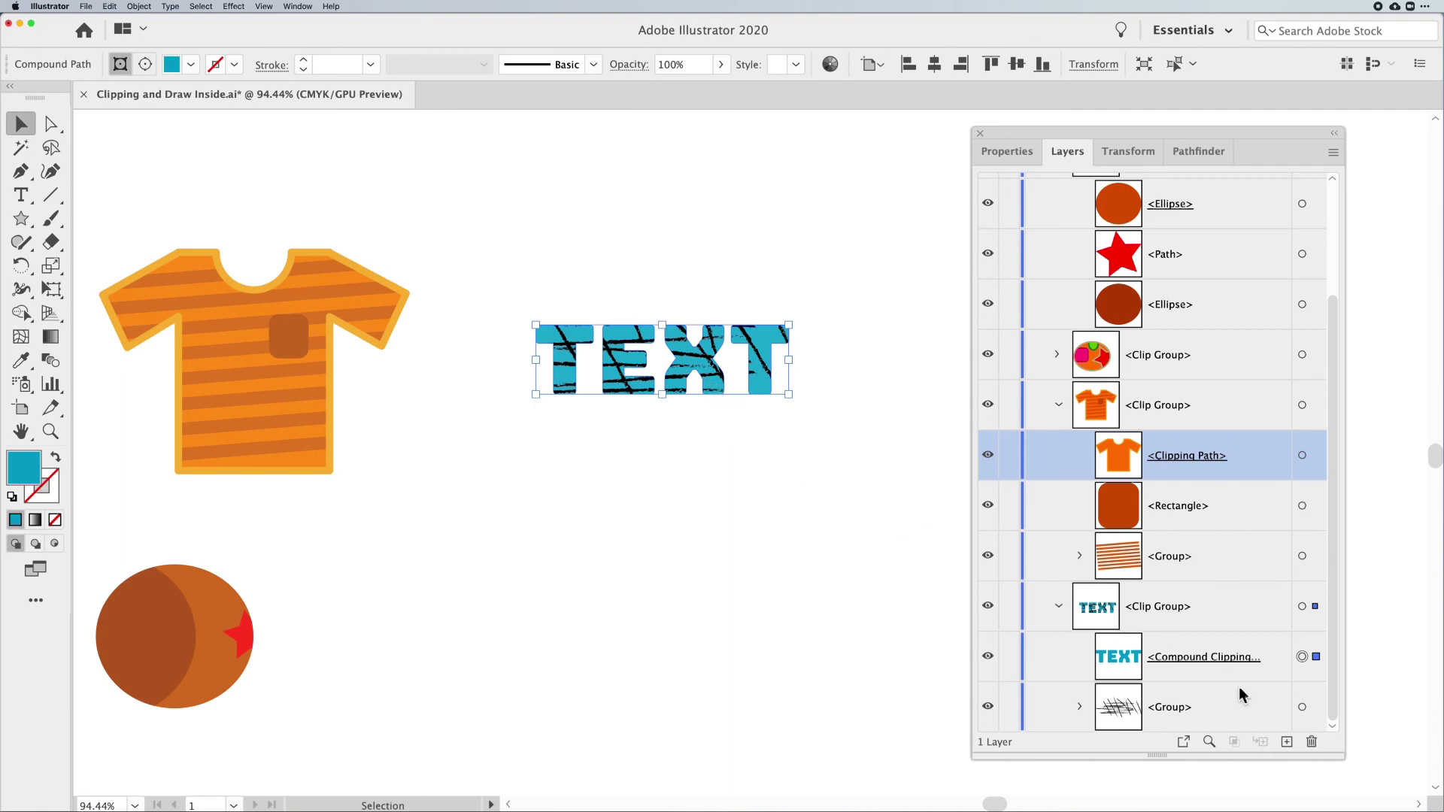
pyautogui.click(1302, 707)
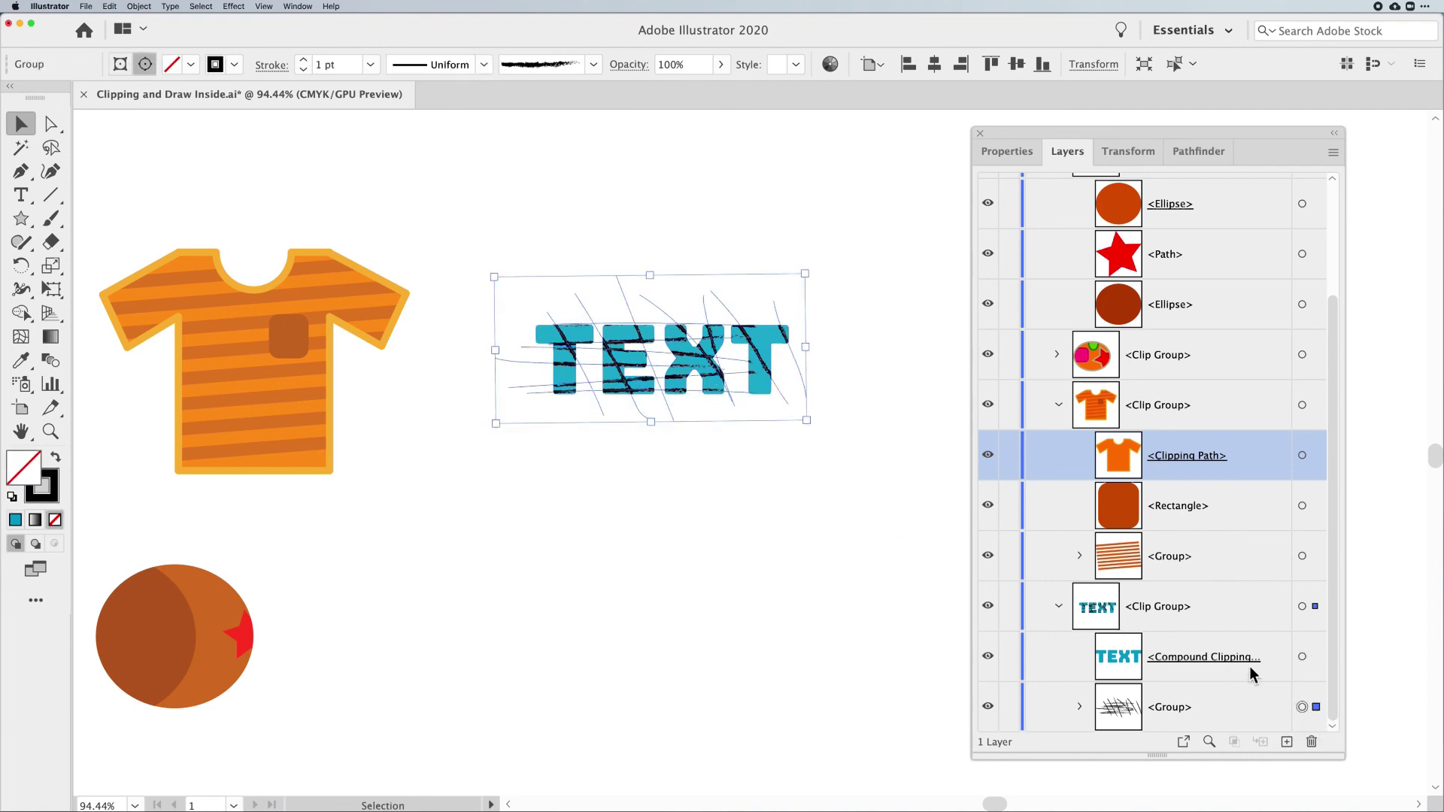
pyautogui.click(1081, 707)
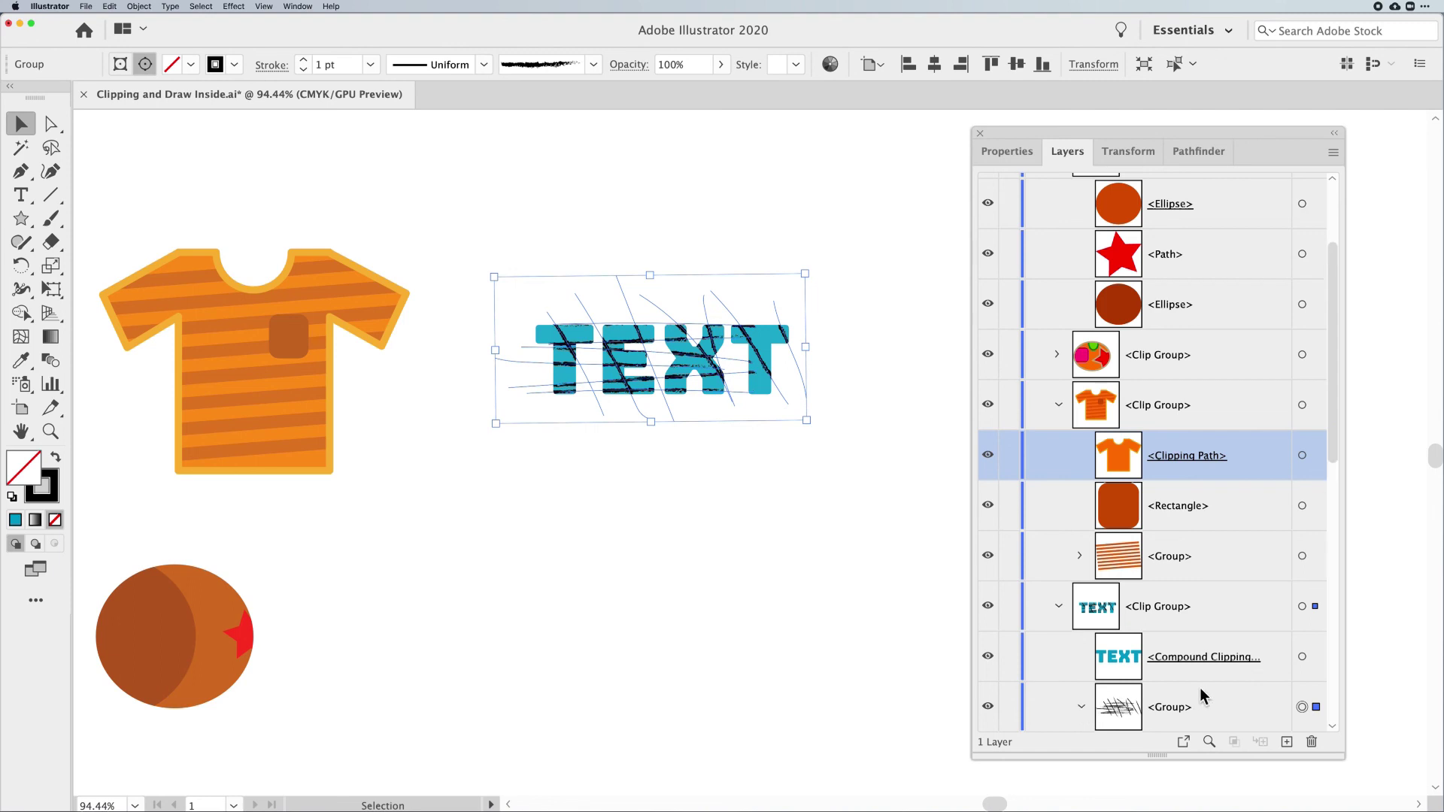
pyautogui.scroll(-5, 1196, 669)
pyautogui.scroll(3, 1180, 409)
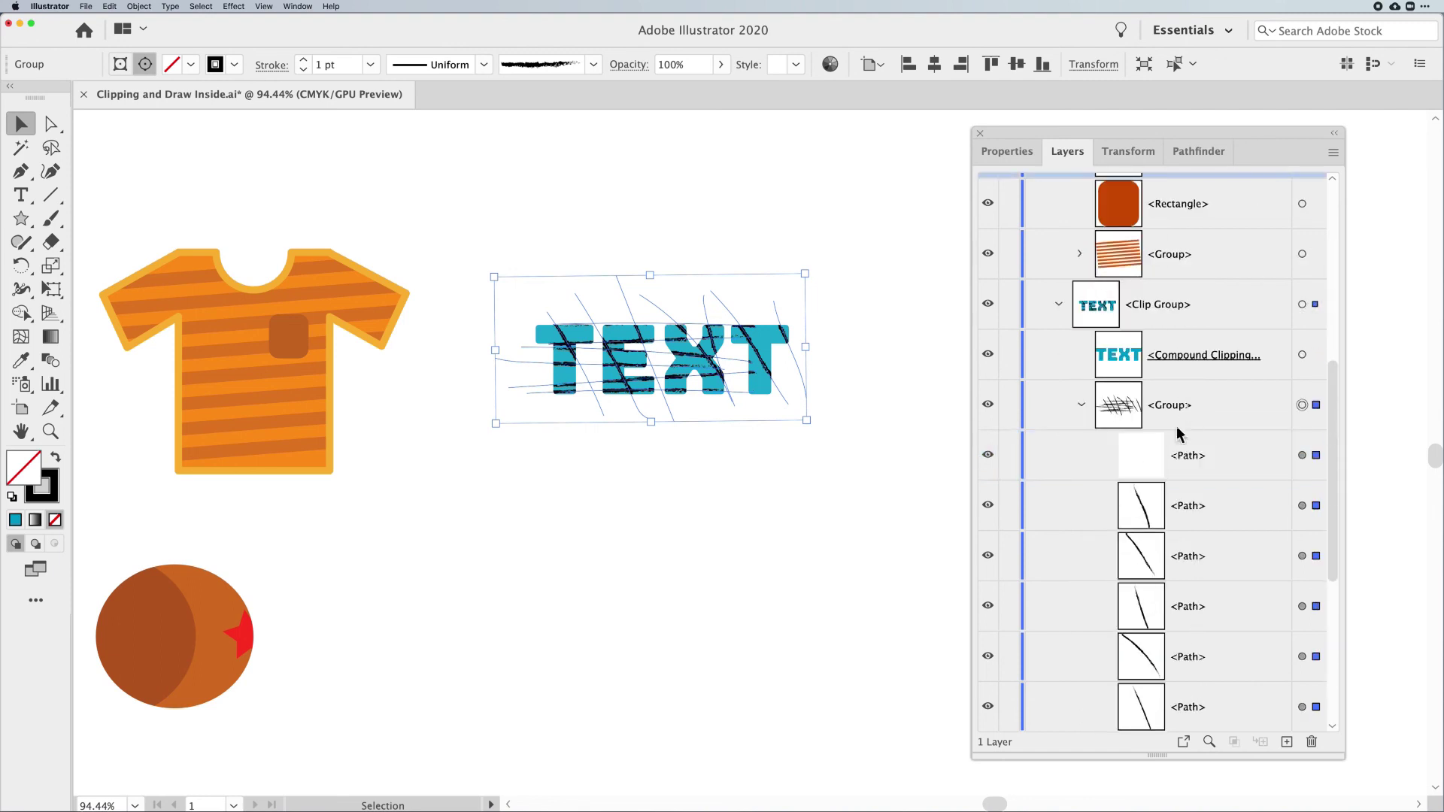
pyautogui.click(1302, 456)
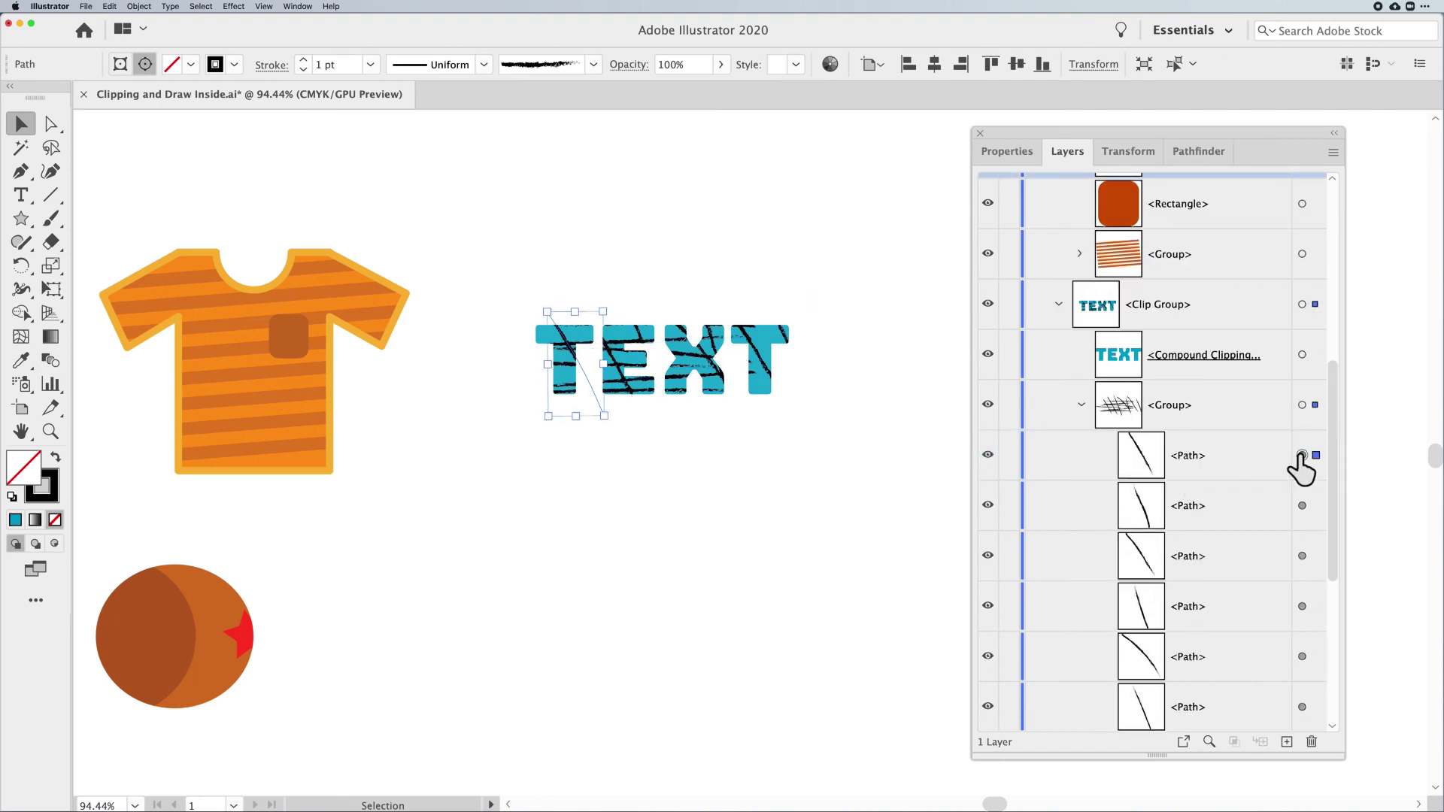
# Move the second path in the clipped group slightly left over the last T, and set its stroke colour to blue
pyautogui.click(1301, 506)
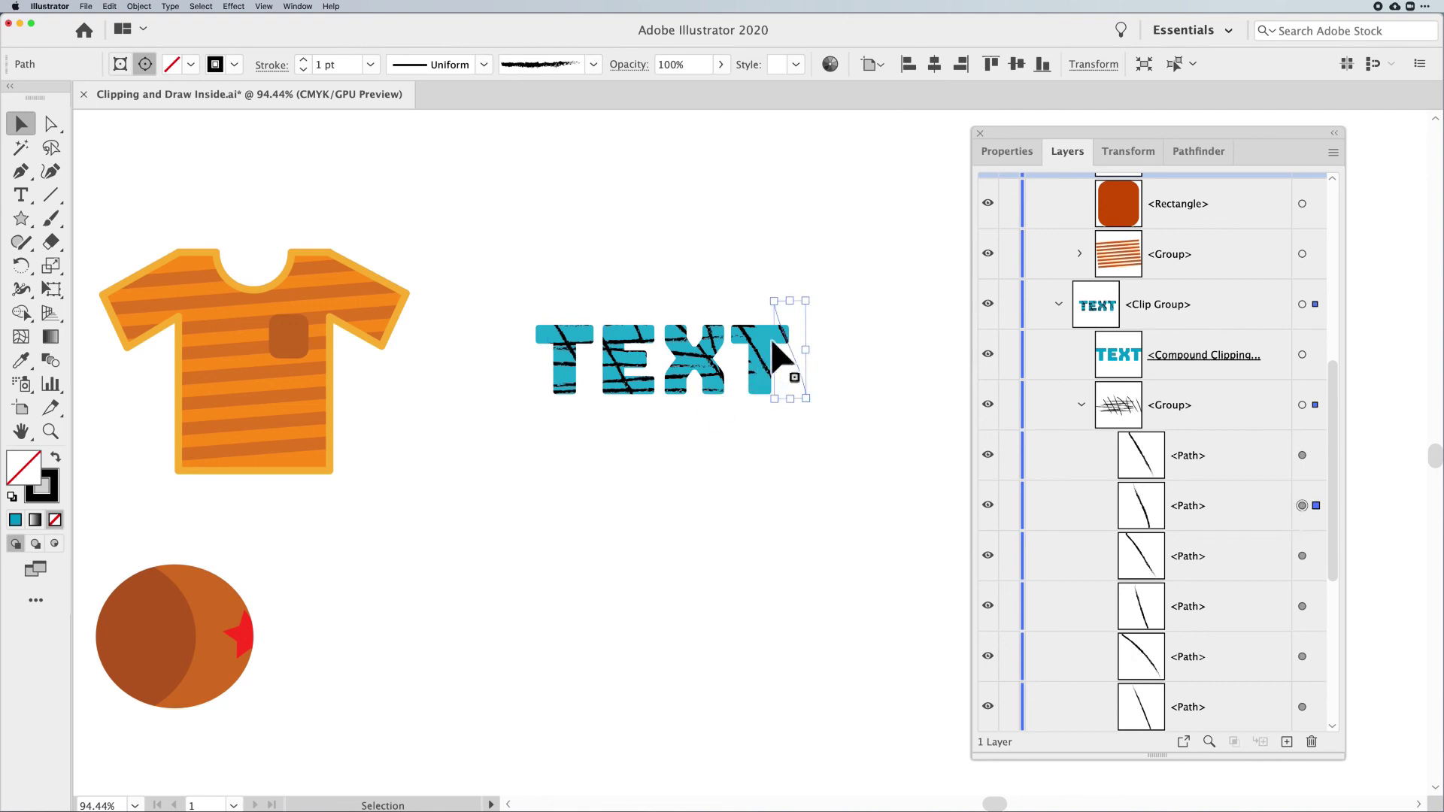
pyautogui.moveTo(789, 361); pyautogui.dragTo(773, 354)
pyautogui.click(235, 65)
pyautogui.click(163, 113)
pyautogui.click(705, 305)
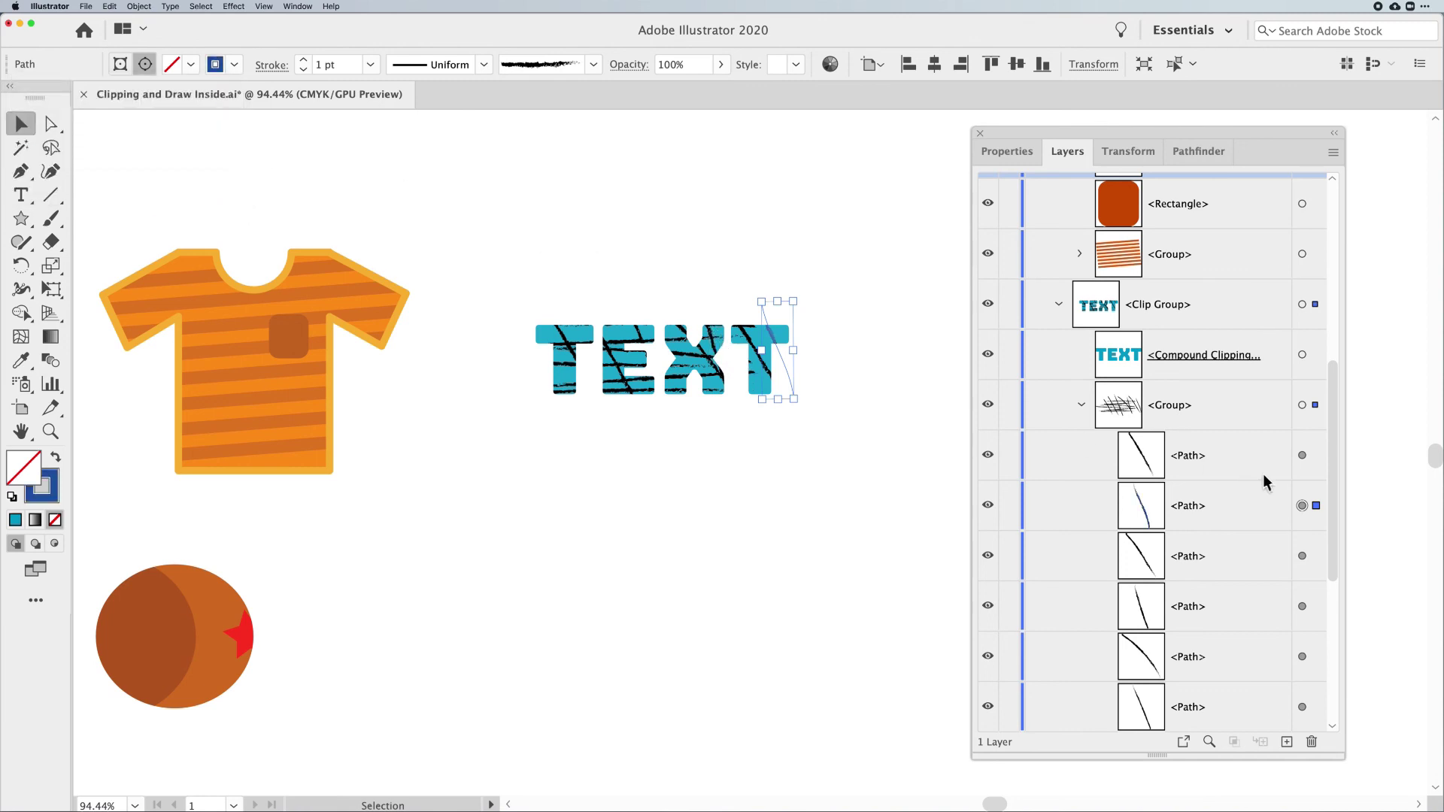
# Set the stroke colour of the diagonal path over the first T to light green, and clear the selection
pyautogui.click(1301, 454)
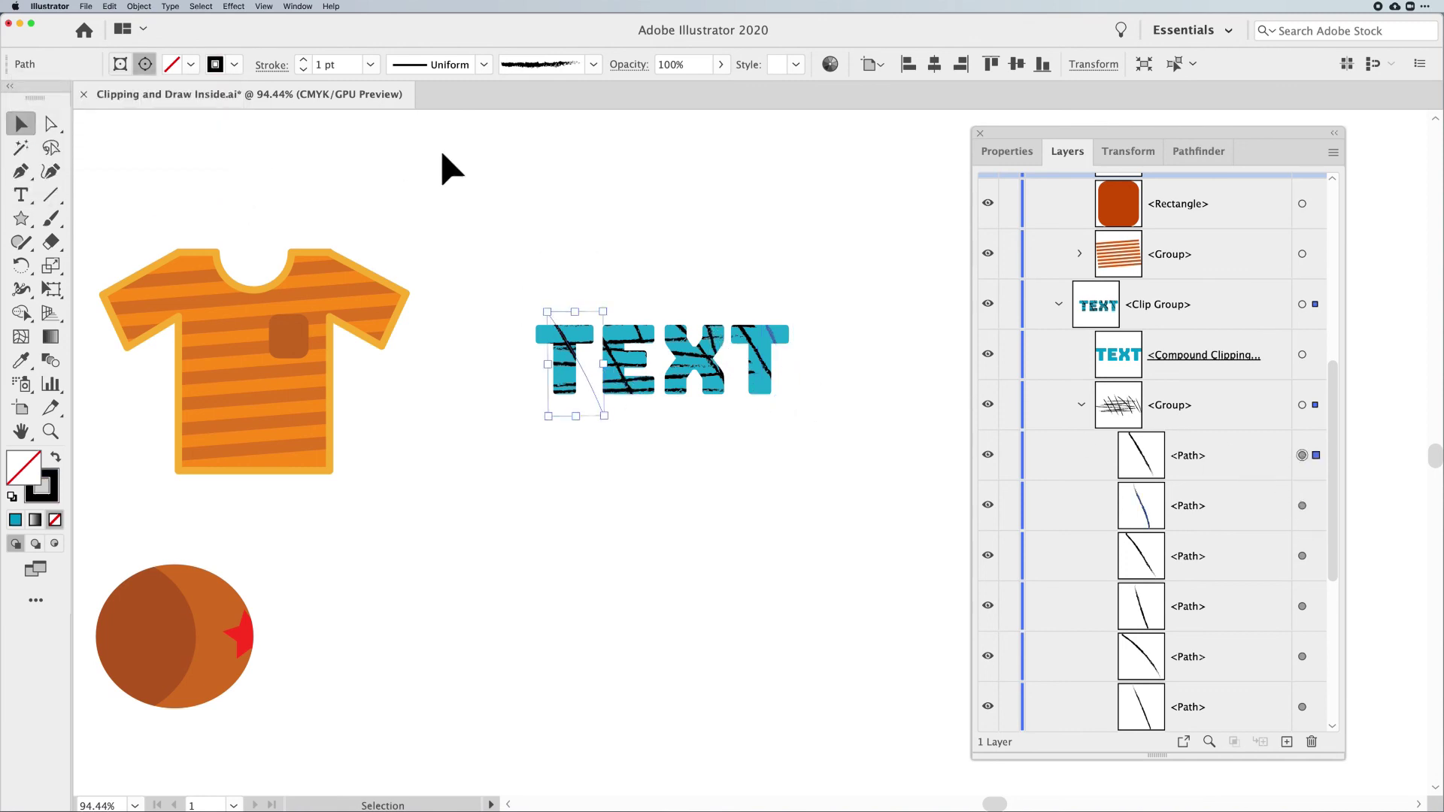
pyautogui.click(234, 65)
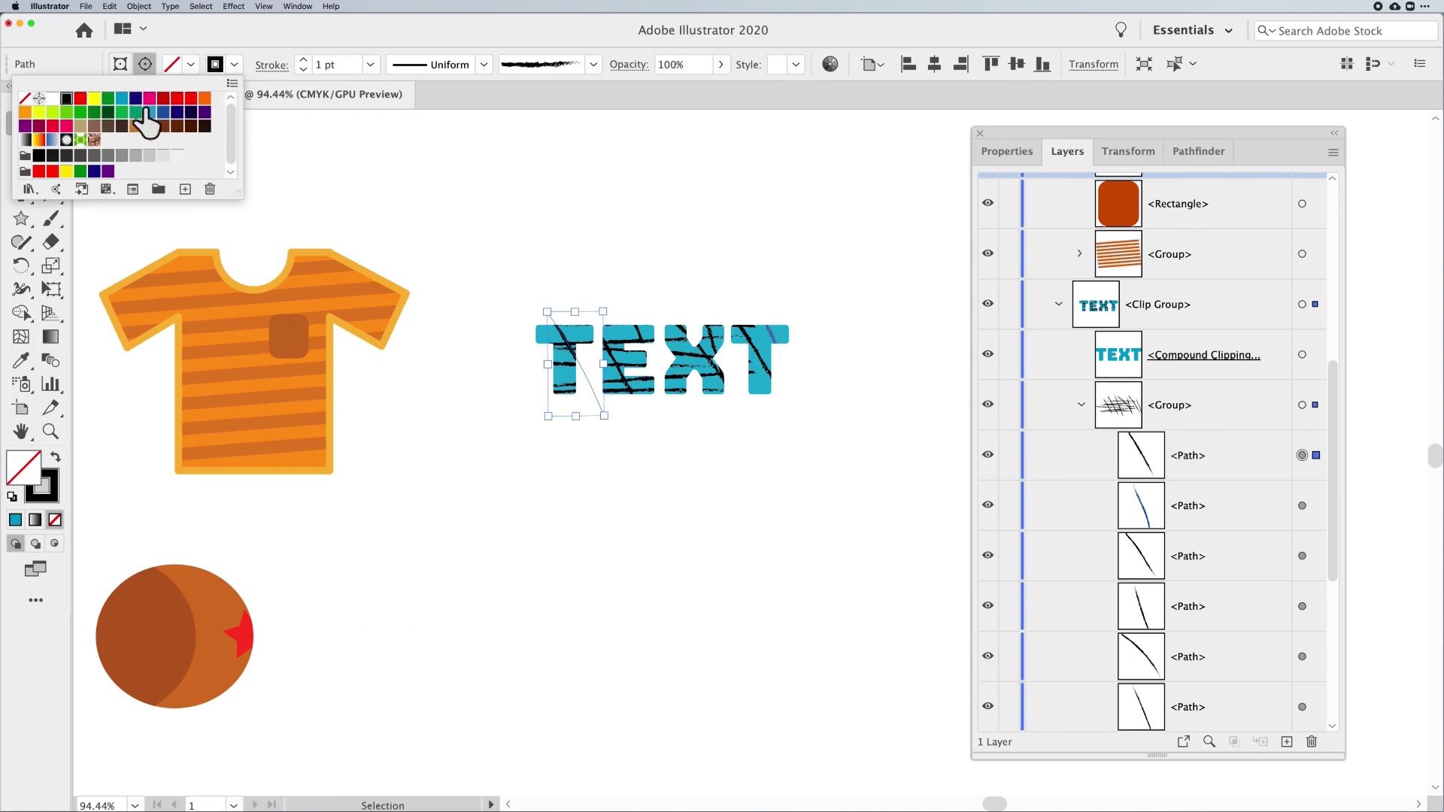
pyautogui.click(66, 113)
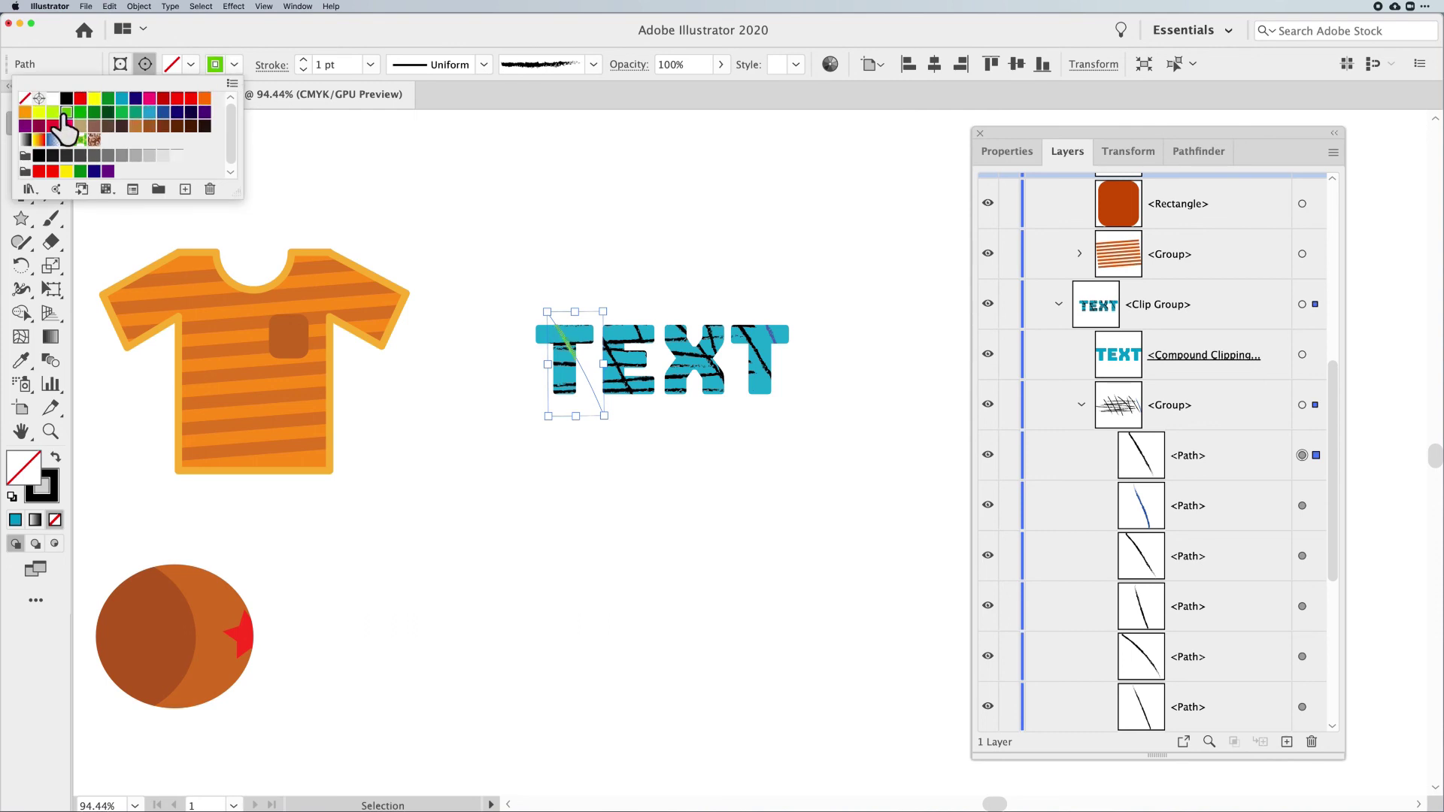
pyautogui.click(593, 251)
pyautogui.click(1301, 556)
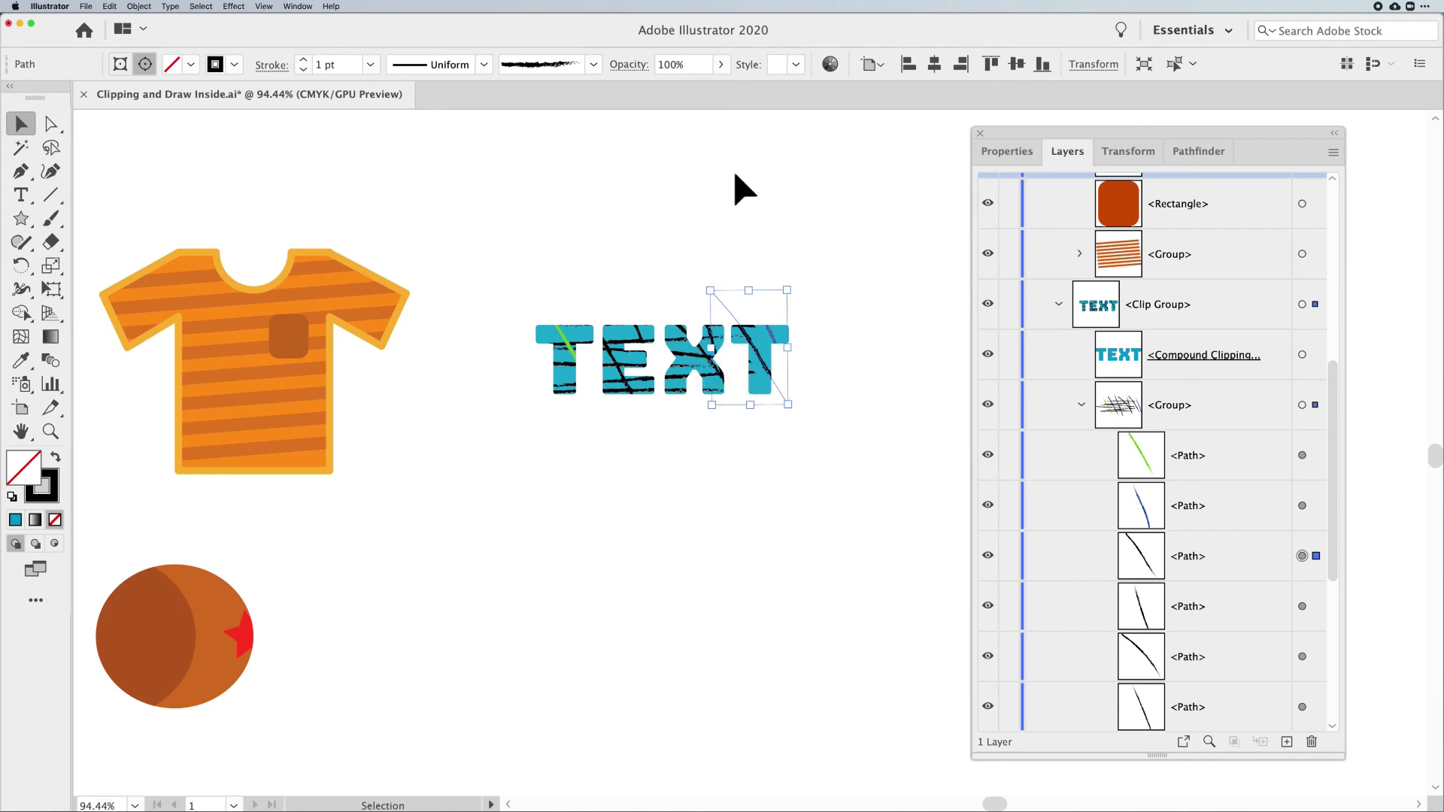
pyautogui.click(740, 188)
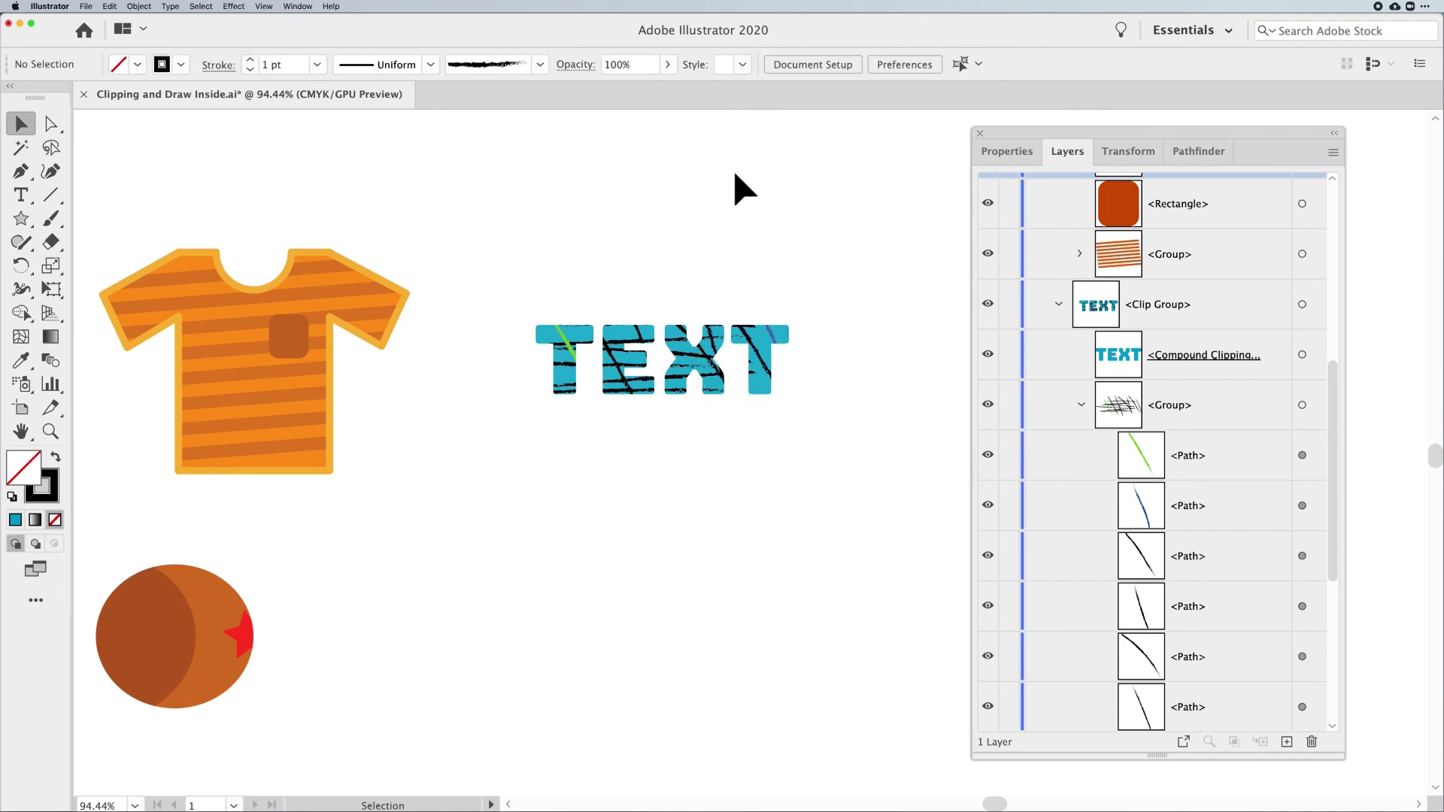